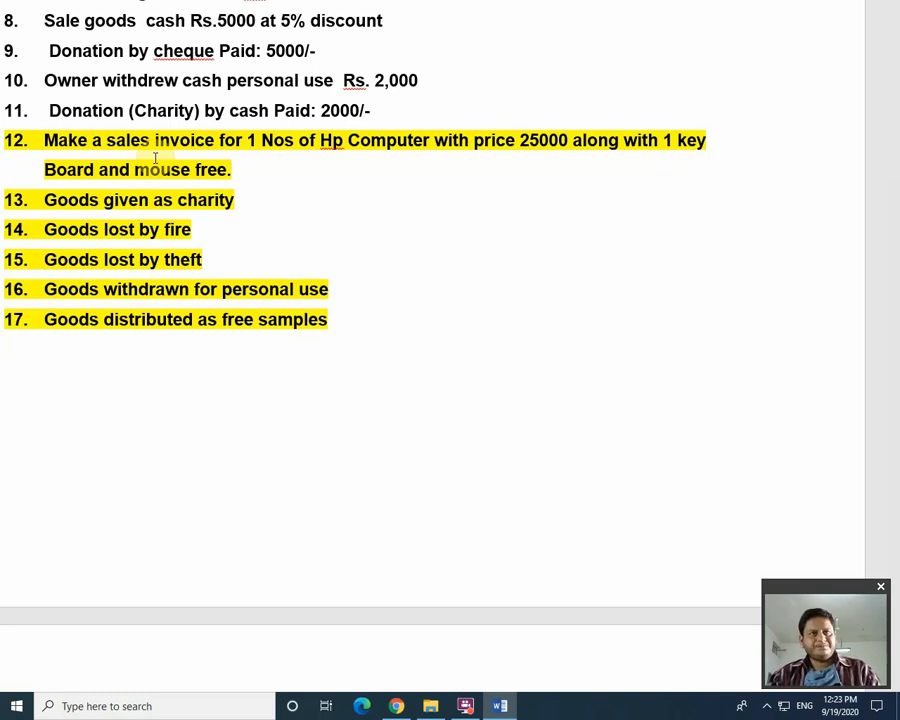
Remove the yellow highlight from items 12 and 13, the sales invoice and goods given as charity lines
left_click(155, 158)
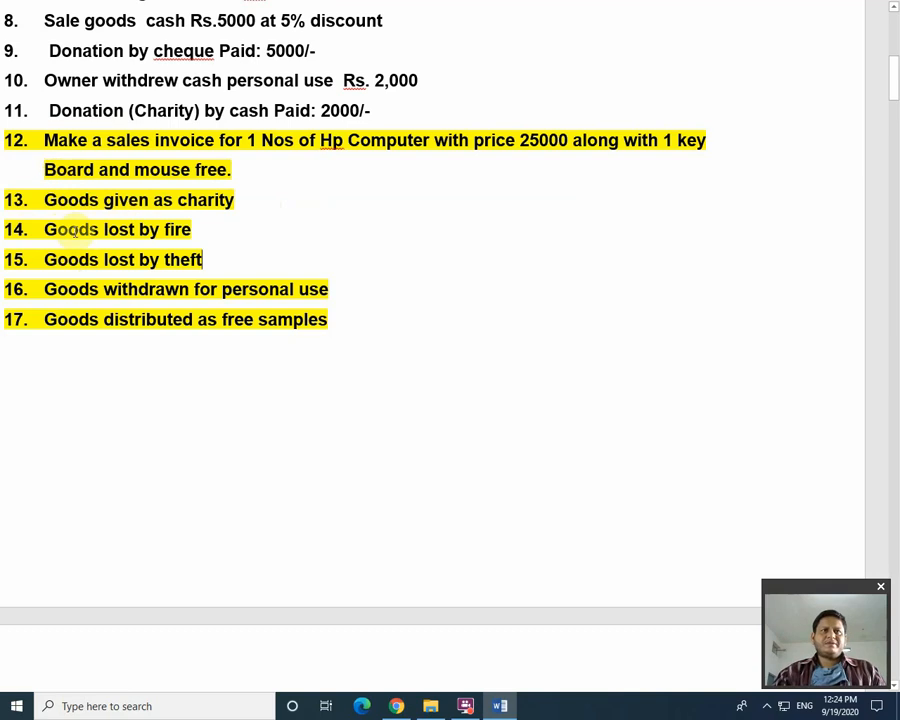
left_click_drag(50, 229, 195, 260)
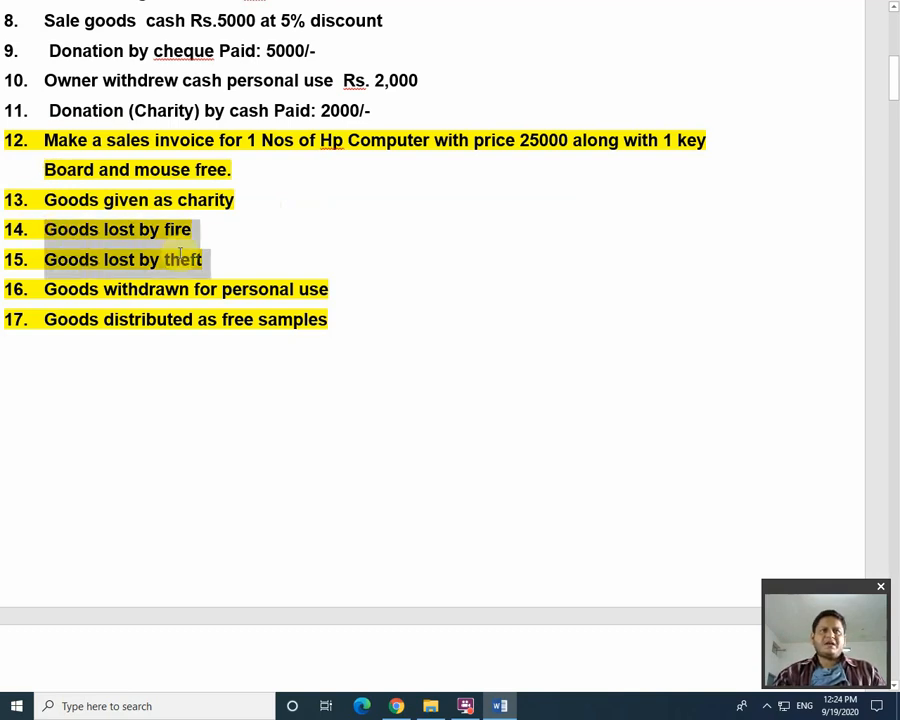
left_click_drag(90, 138, 254, 196)
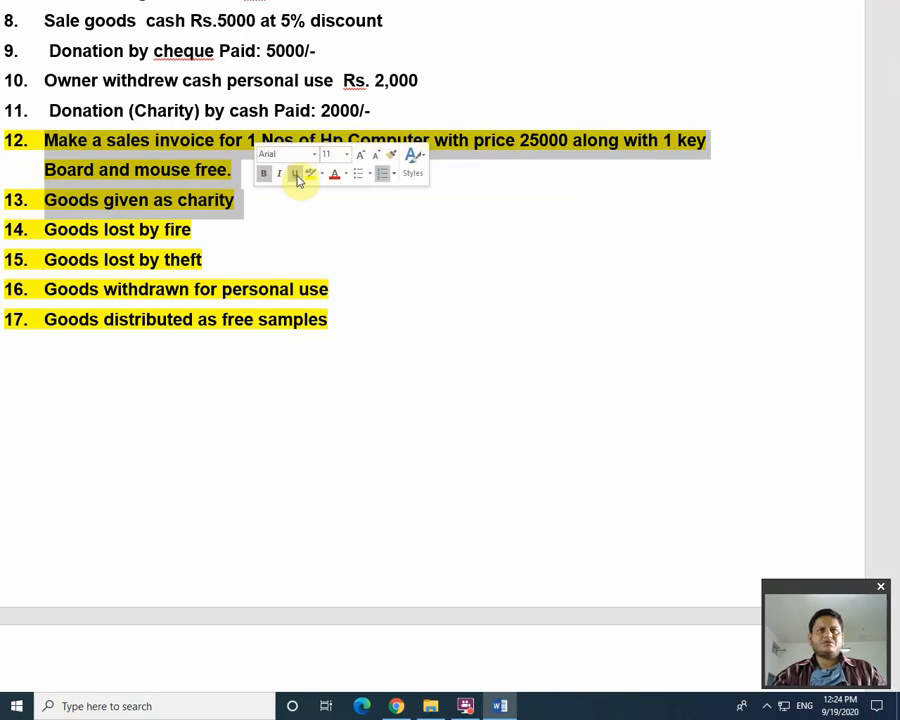
left_click(319, 175)
left_click(323, 176)
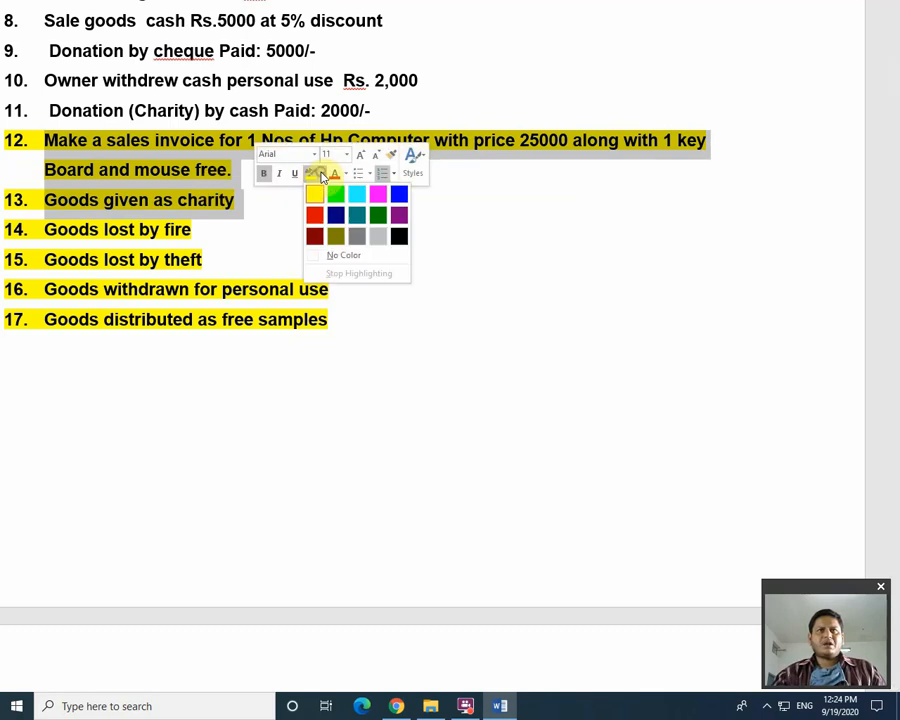
left_click(328, 256)
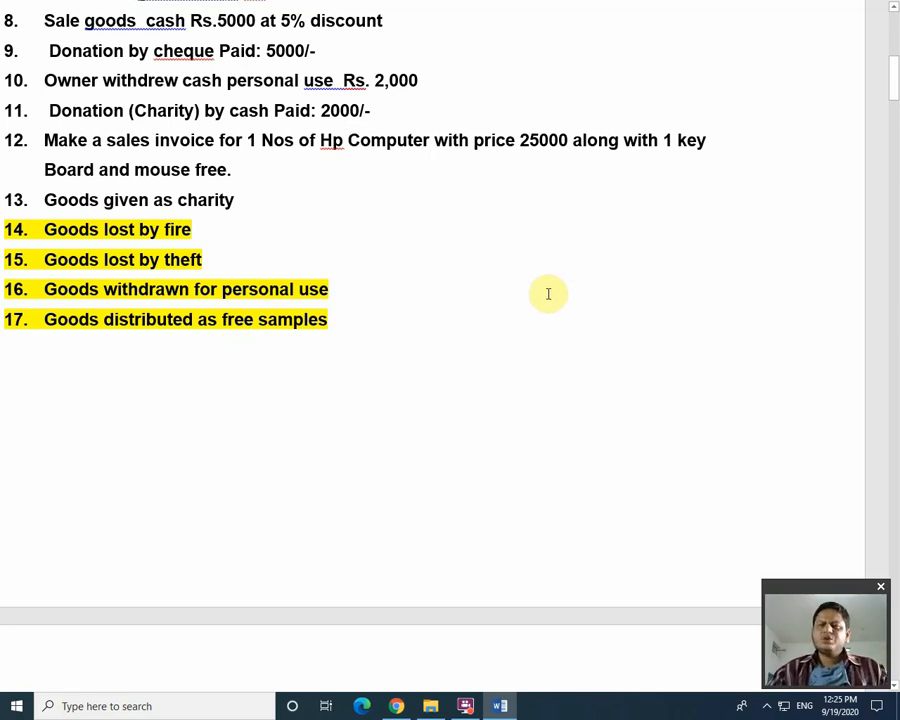
Remove the yellow highlight from item 17, Goods distributed as free samples
left_click(46, 320)
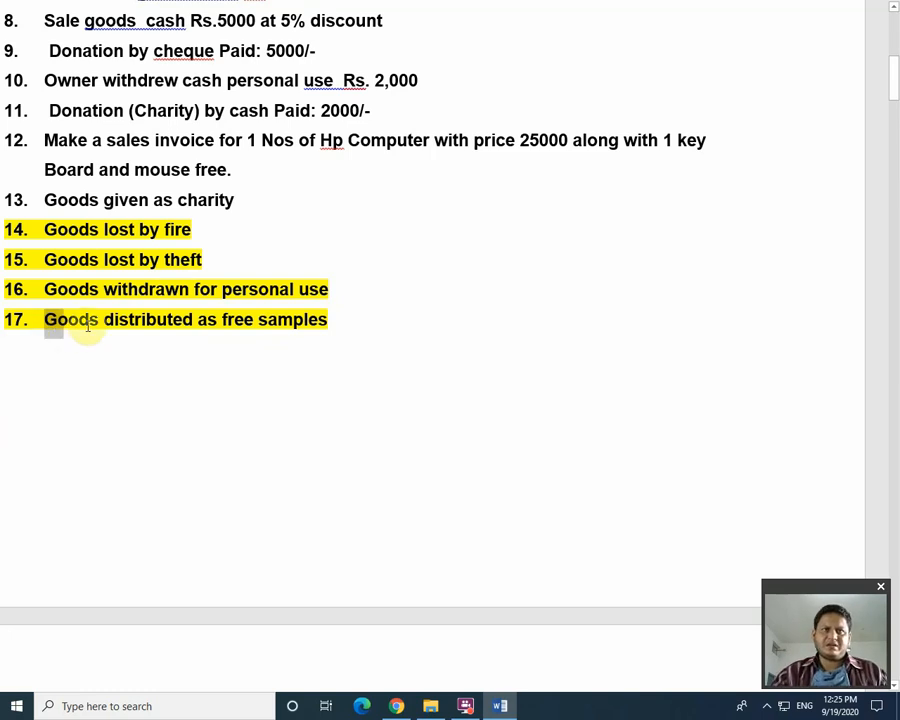
left_click(369, 309, "shift")
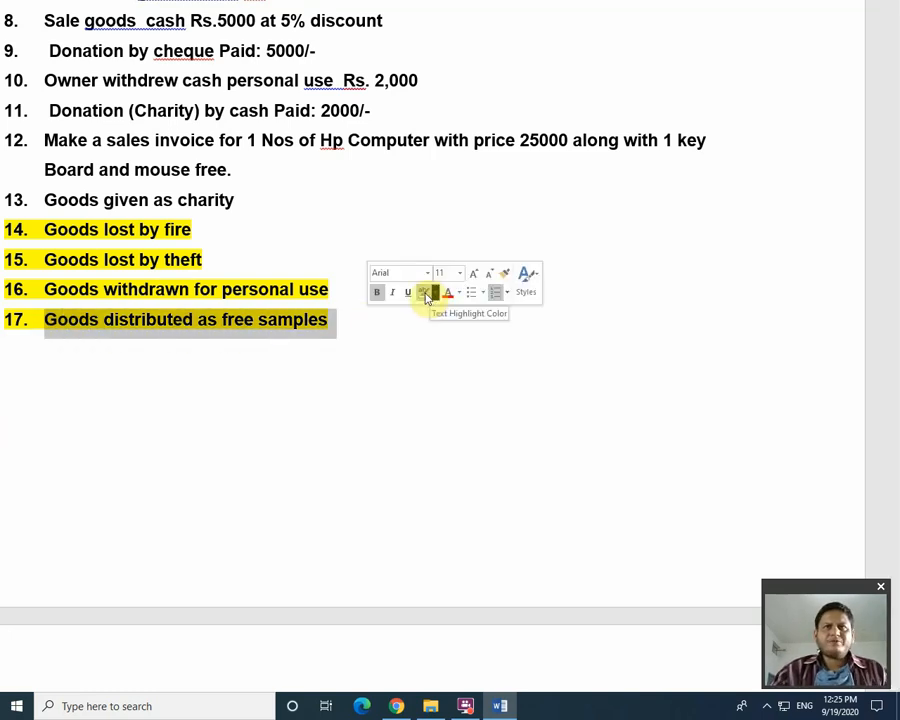
left_click(406, 343)
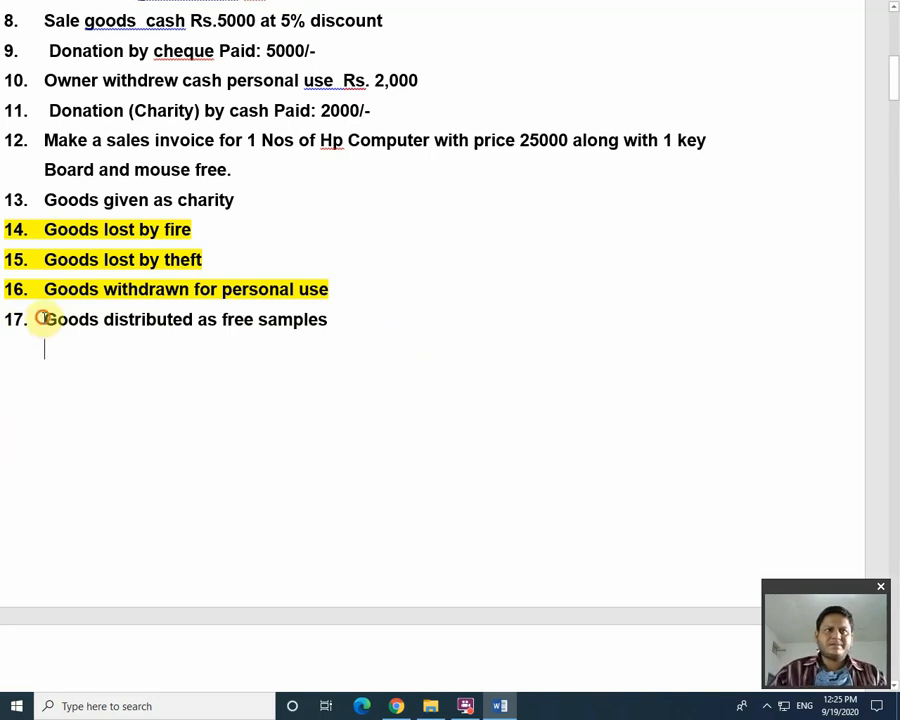
Format item 17, Goods distributed as free samples, with red text and a dark blue highlight
left_click_drag(44, 318, 338, 328)
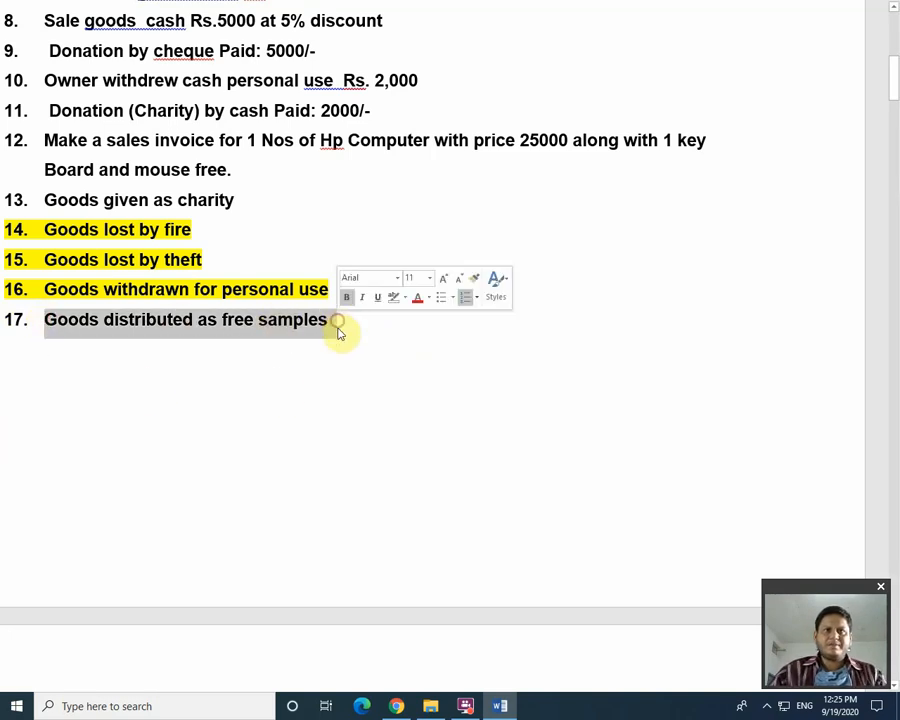
left_click(413, 299)
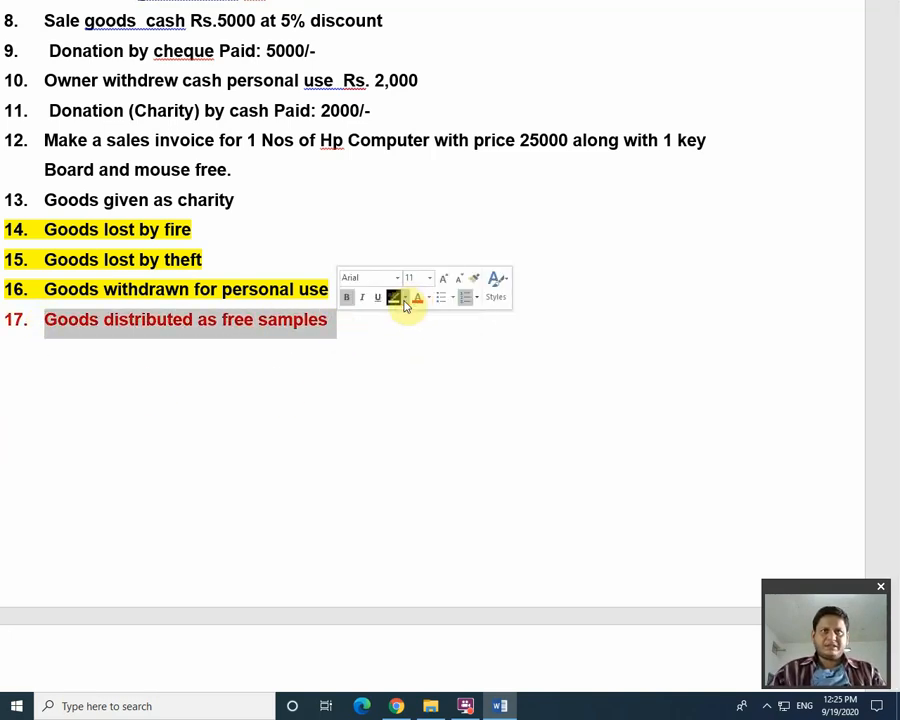
left_click(405, 299)
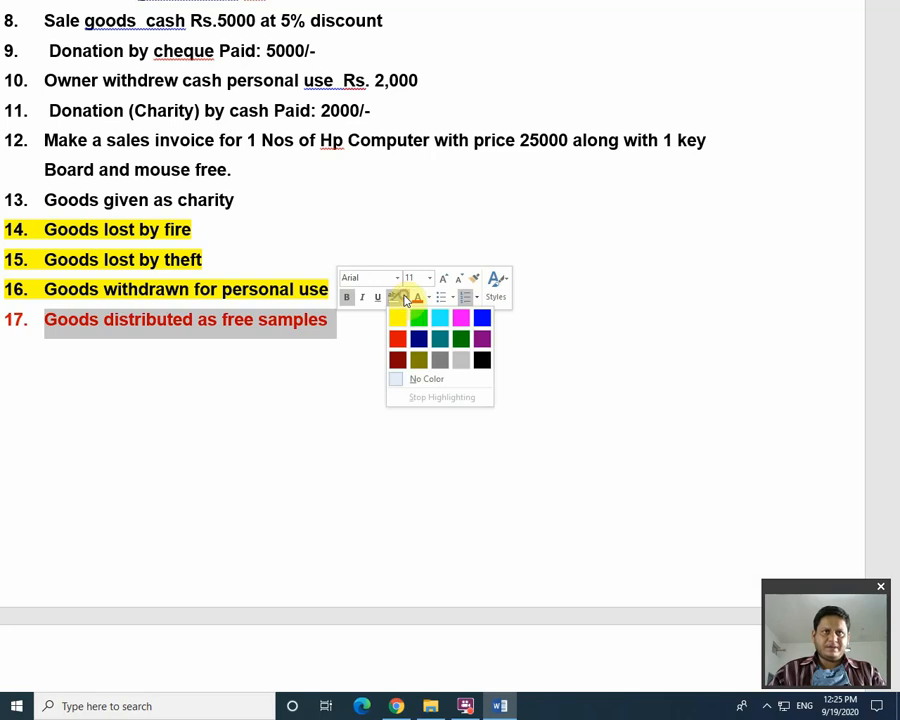
double_click(422, 341)
left_click(188, 406)
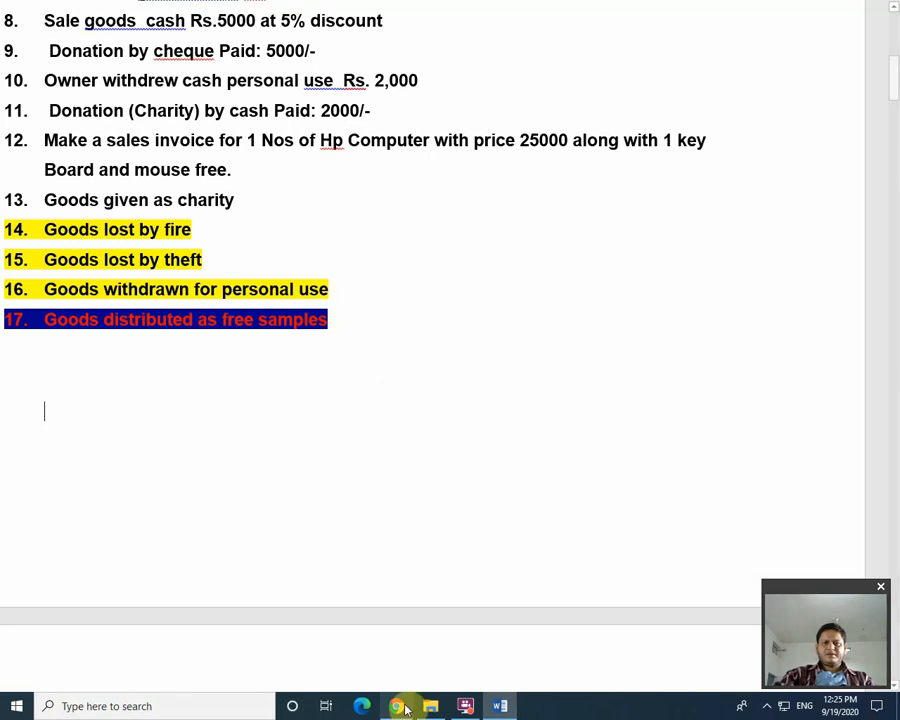
Launch Tally.ERP 9 and start working in Educational Mode
left_click(198, 706)
type("tally")
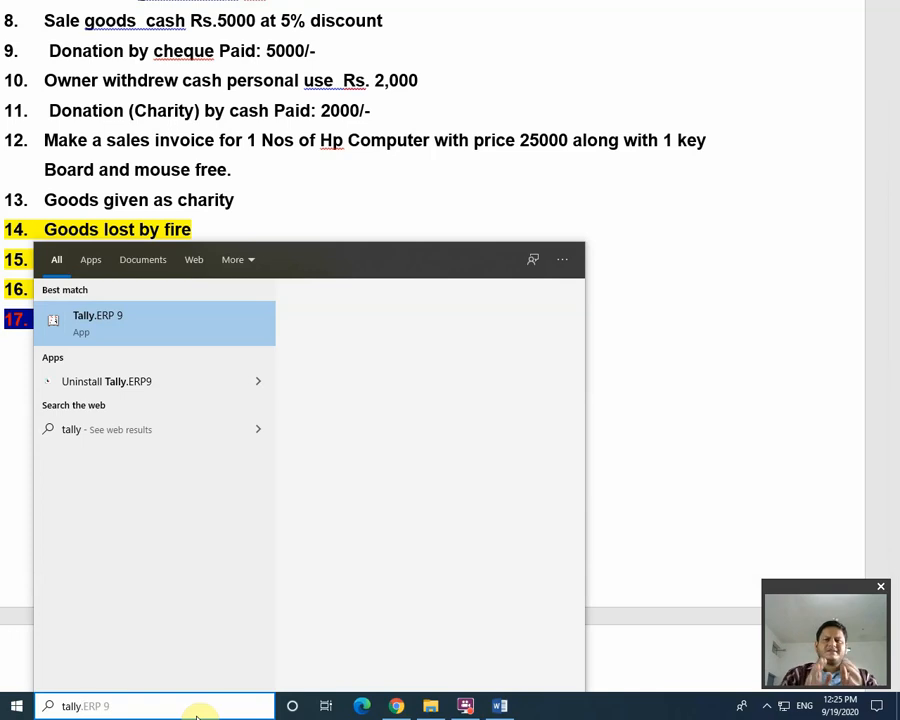
key("Return")
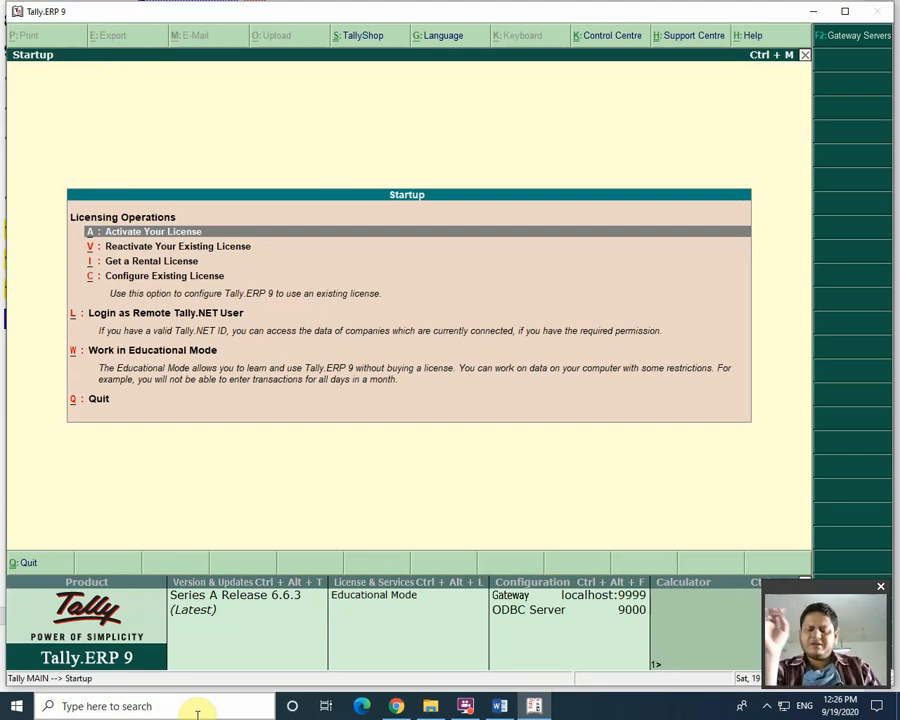
key("w")
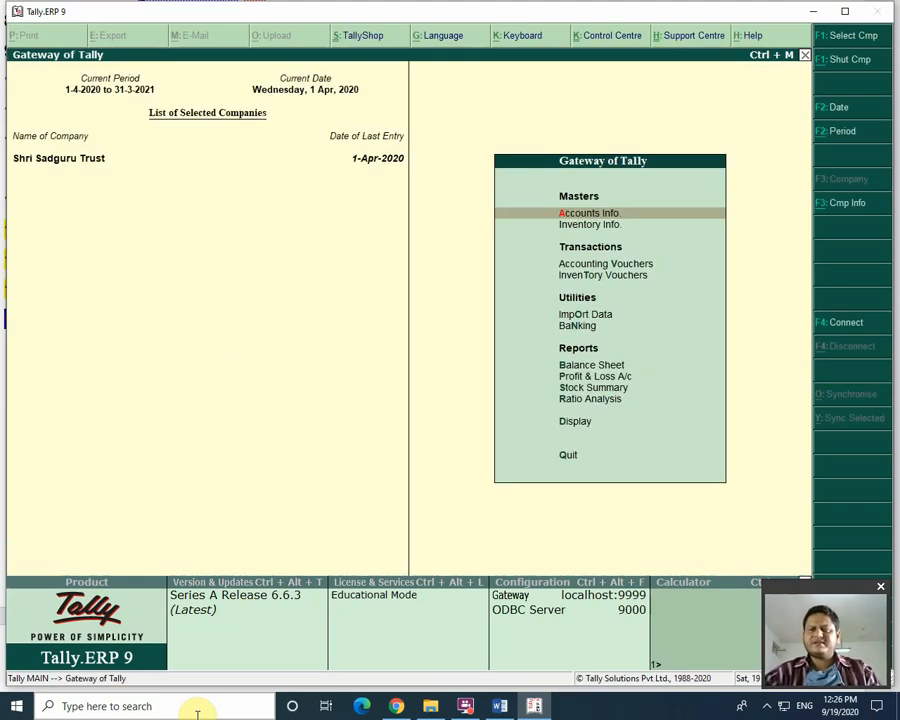
Open the Sales for Free Samples ledger for alteration and return to the Gateway of Tally without changing it
key("Return")
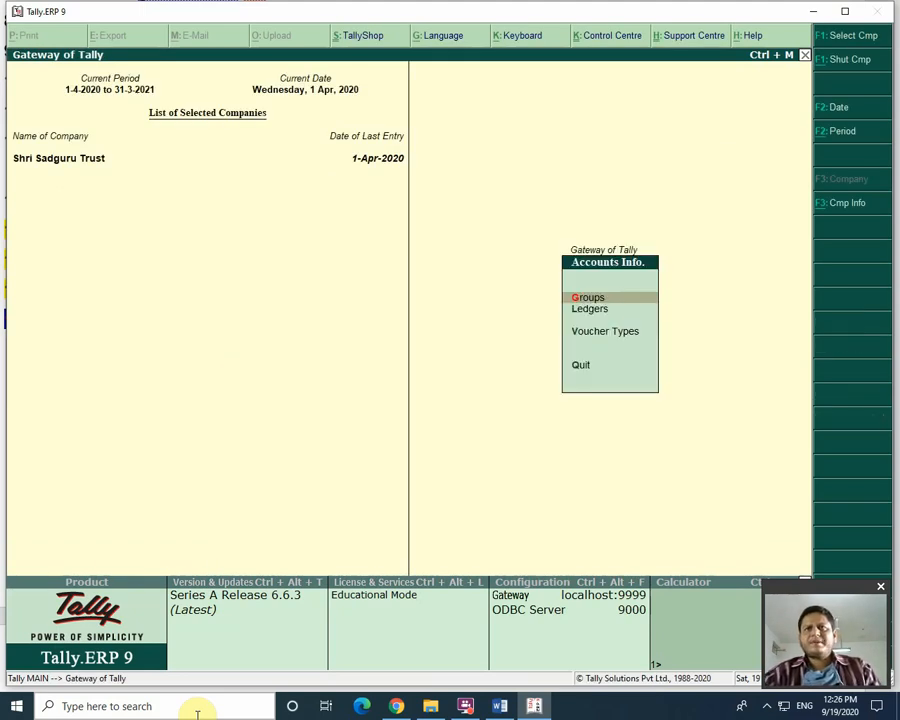
key("Down")
key("Return")
key("Down")
key("Down")
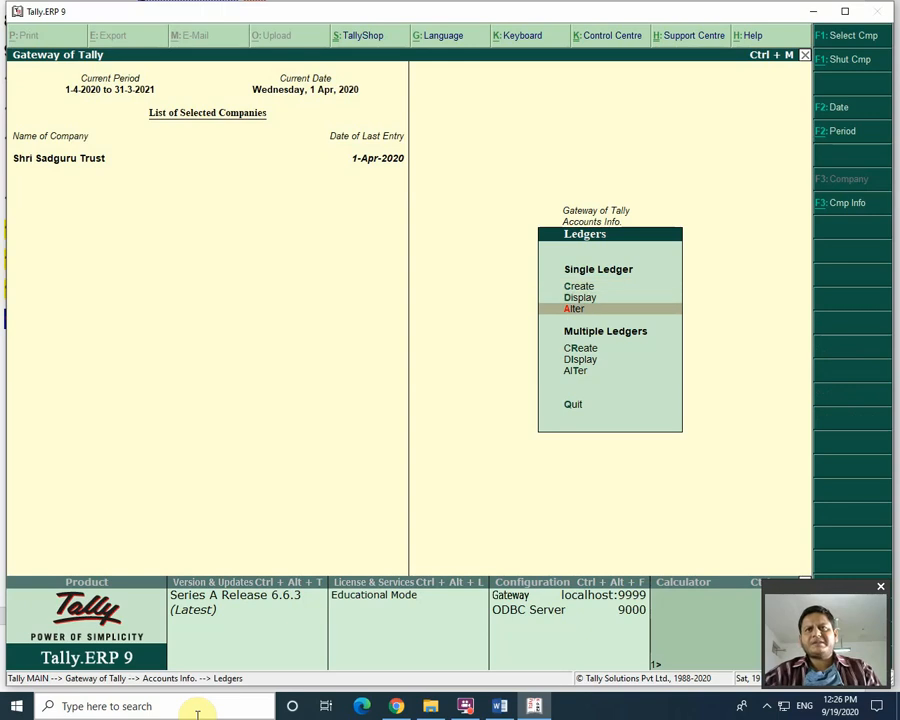
key("Return")
key("Down")
key("Down")
key("Down")
key("Down")
key("Down")
key("Down")
key("Down")
key("Down")
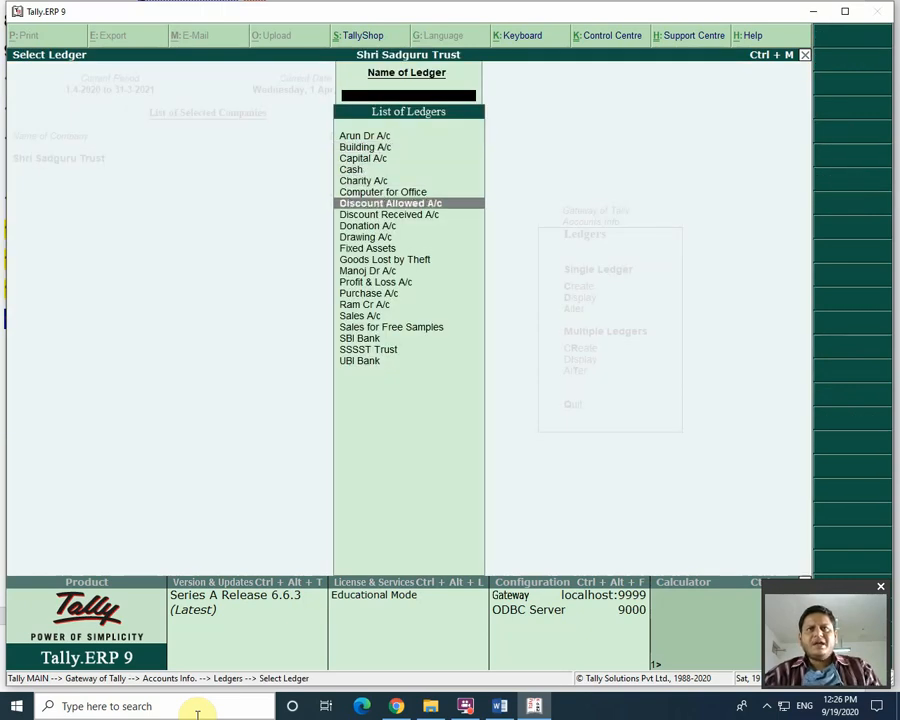
key("Down")
key("Down")
key("Down")
key("Down")
key("Down")
key("Down")
key("Down")
key("Down")
key("Down")
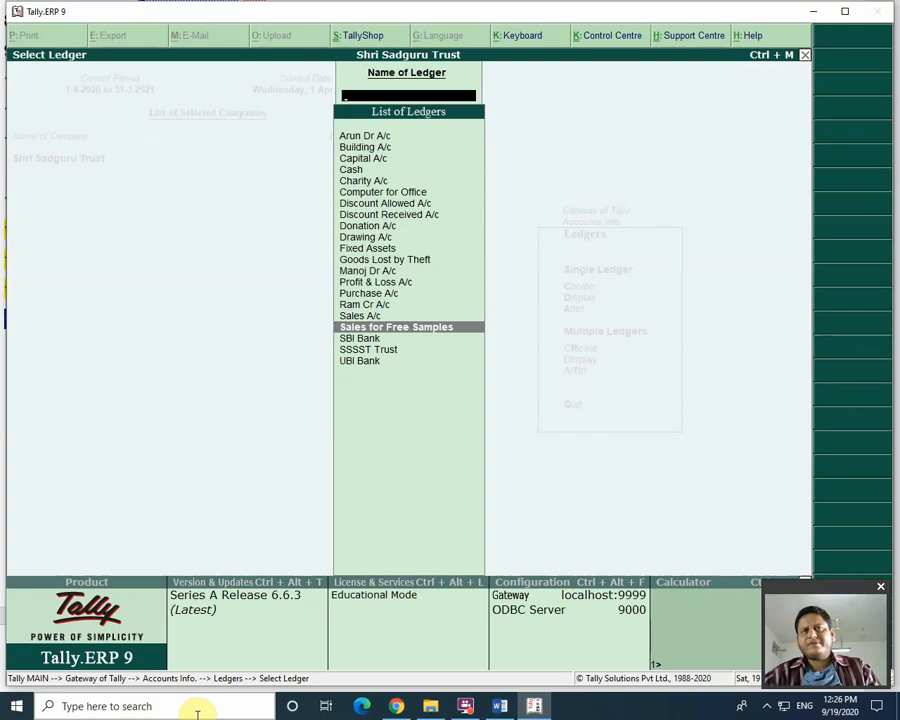
key("Return")
key("Escape")
key("Escape")
key("Escape")
key("Escape")
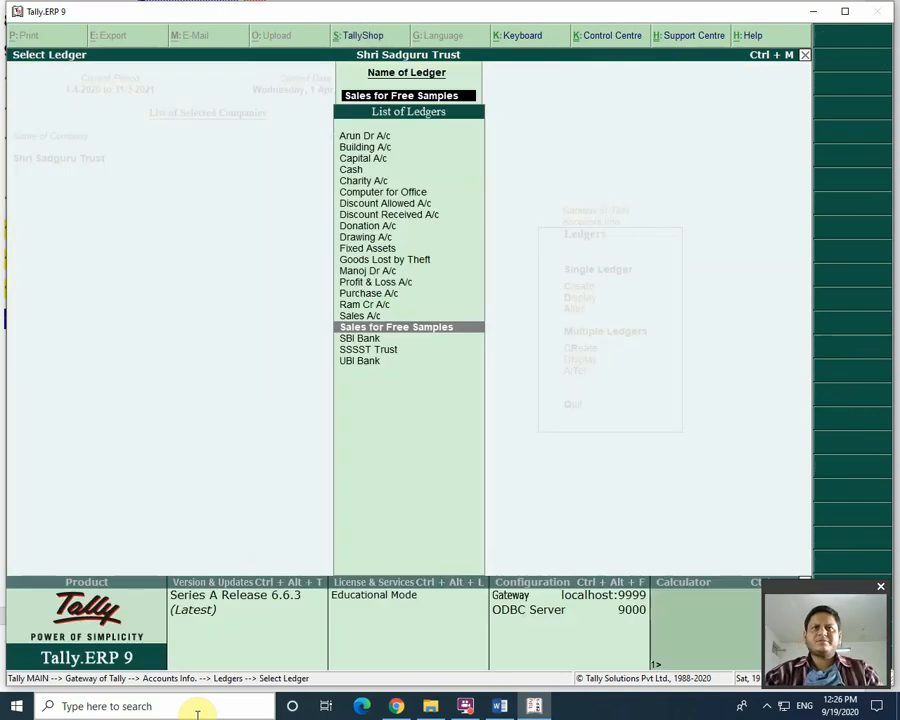
key("Escape")
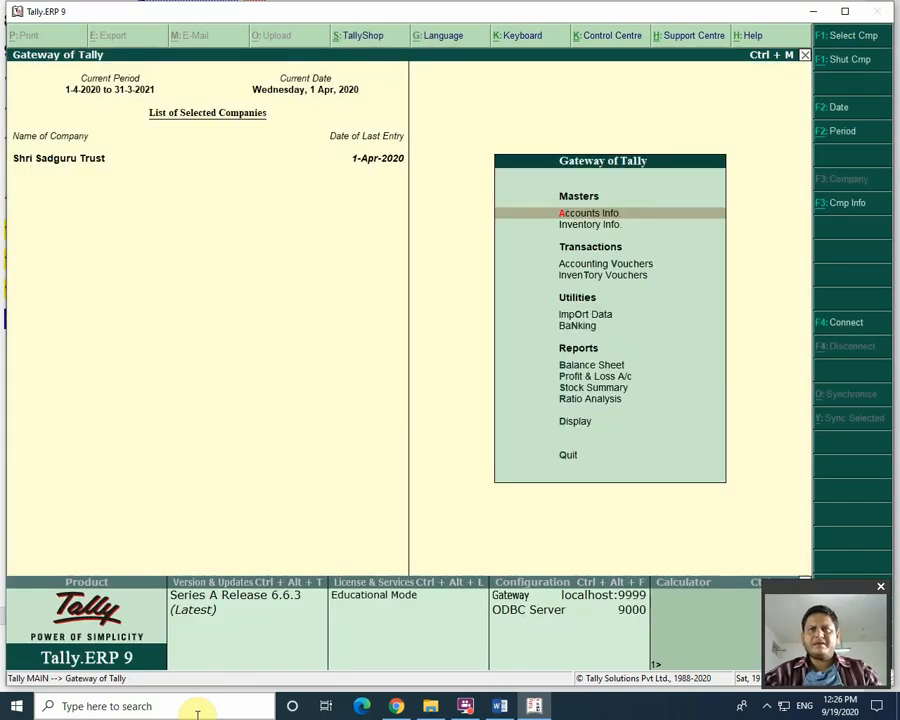
View the Balance Sheet of Shri Sadguru Trust and return to the Gateway of Tally
key("Down")
key("Down")
key("Down")
key("b")
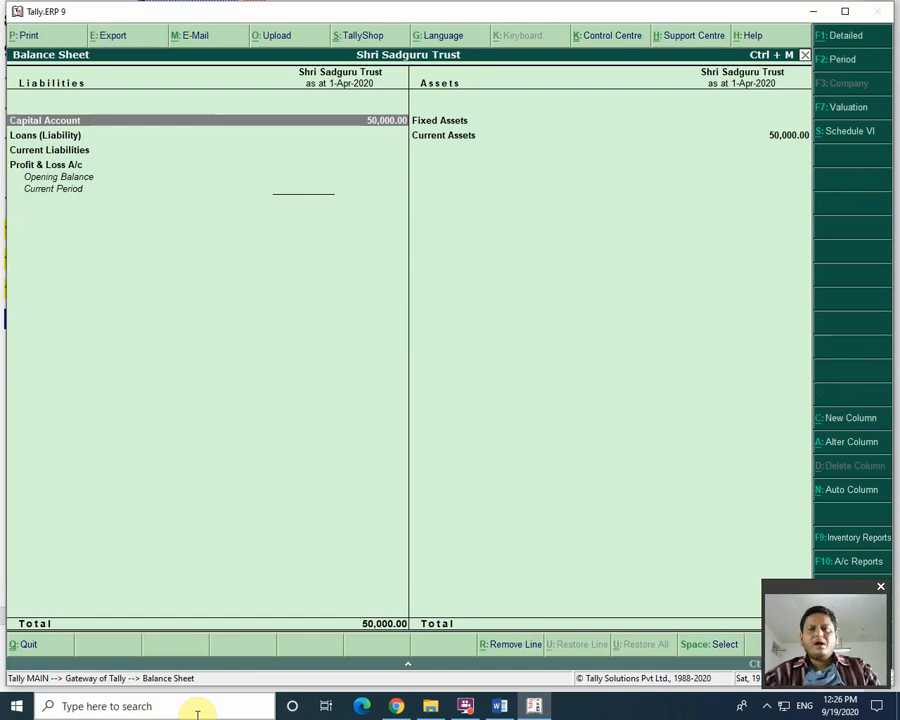
key("Escape")
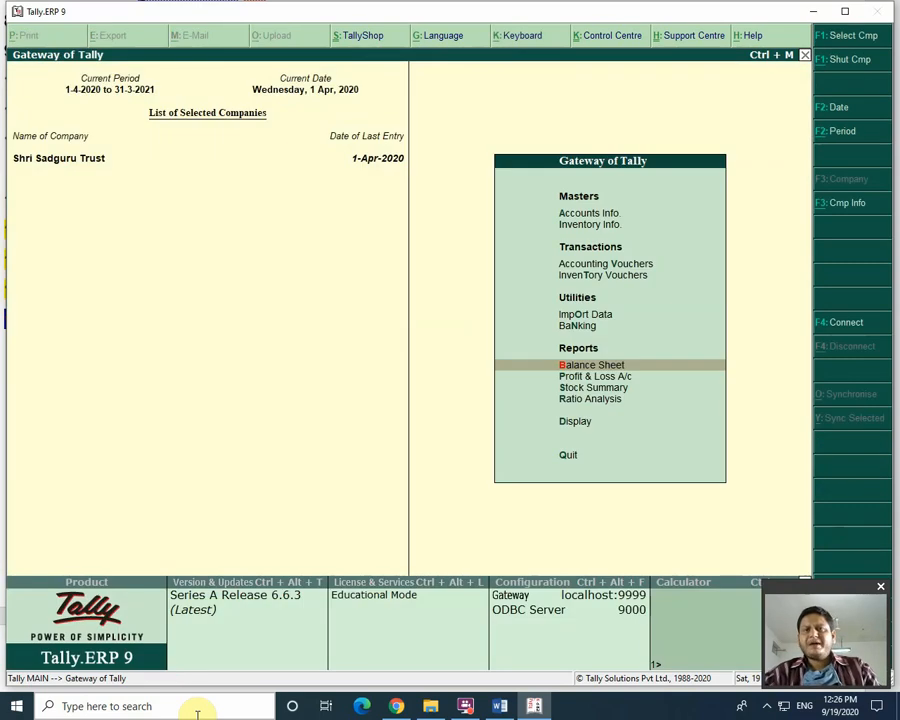
Examine which group the Sales for Free Samples ledger belongs to and leave its alteration without saving
key("Up")
key("Up")
key("Up")
key("Up")
key("Up")
key("Up")
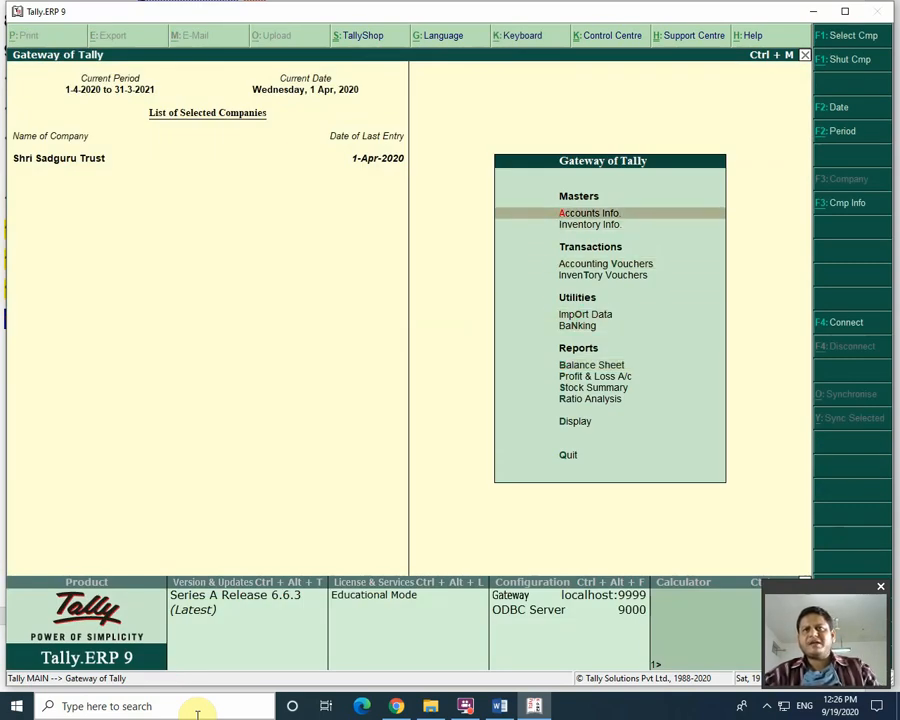
key("Return")
key("Down")
key("Return")
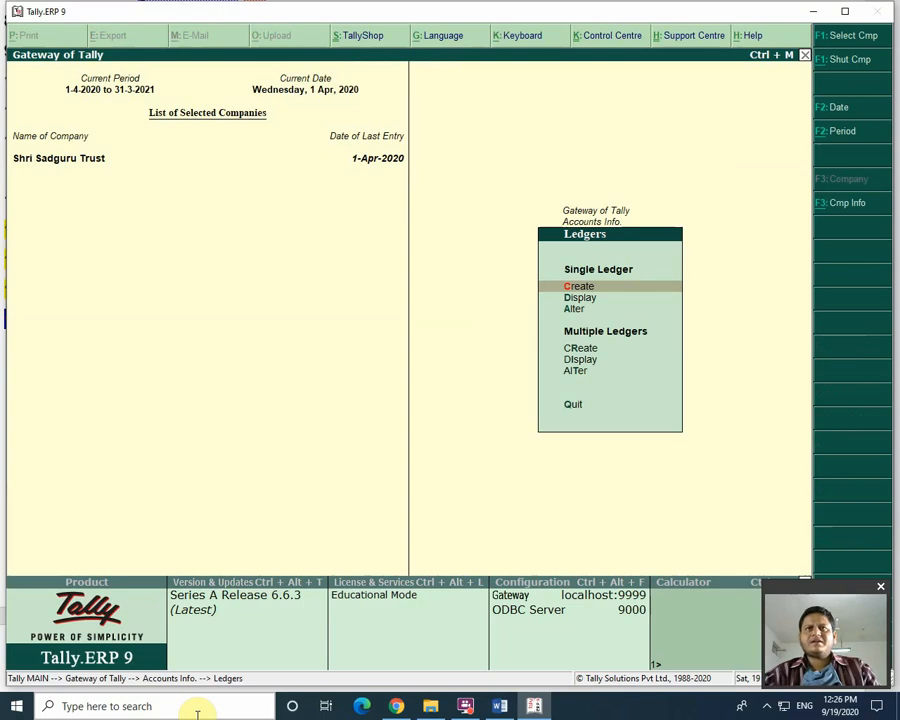
key("Down")
key("Down")
key("Return")
key("Down")
key("Down")
key("Down")
key("Down")
key("Down")
key("Down")
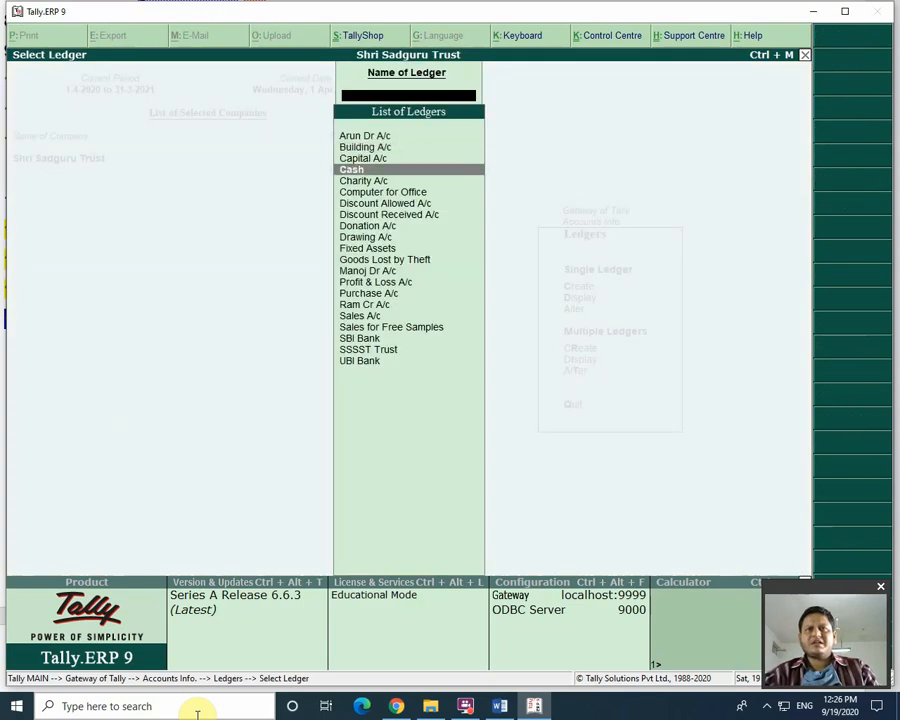
key("Down")
key("Down")
key("Down")
key("Down")
key("Down")
key("Down")
key("Down")
key("Down")
key("Down")
key("Down")
key("Down")
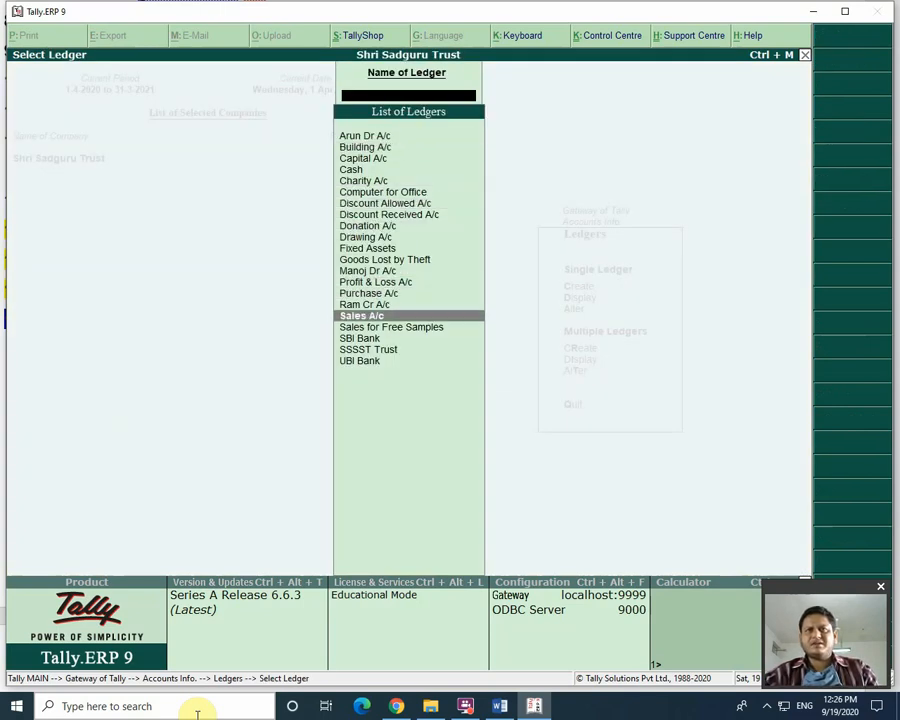
key("Return")
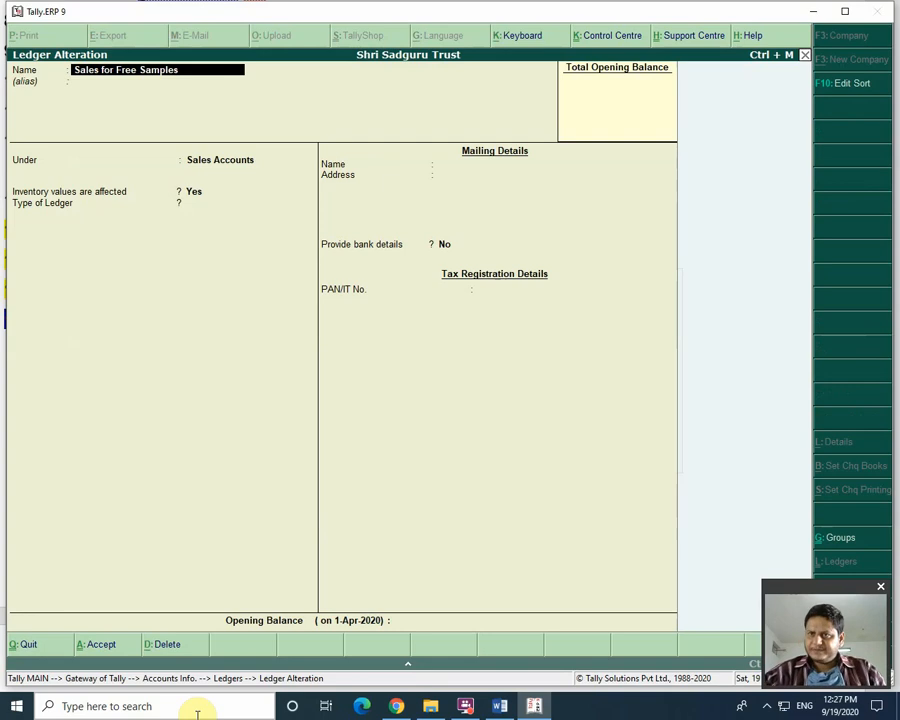
key("Return")
key("Return")
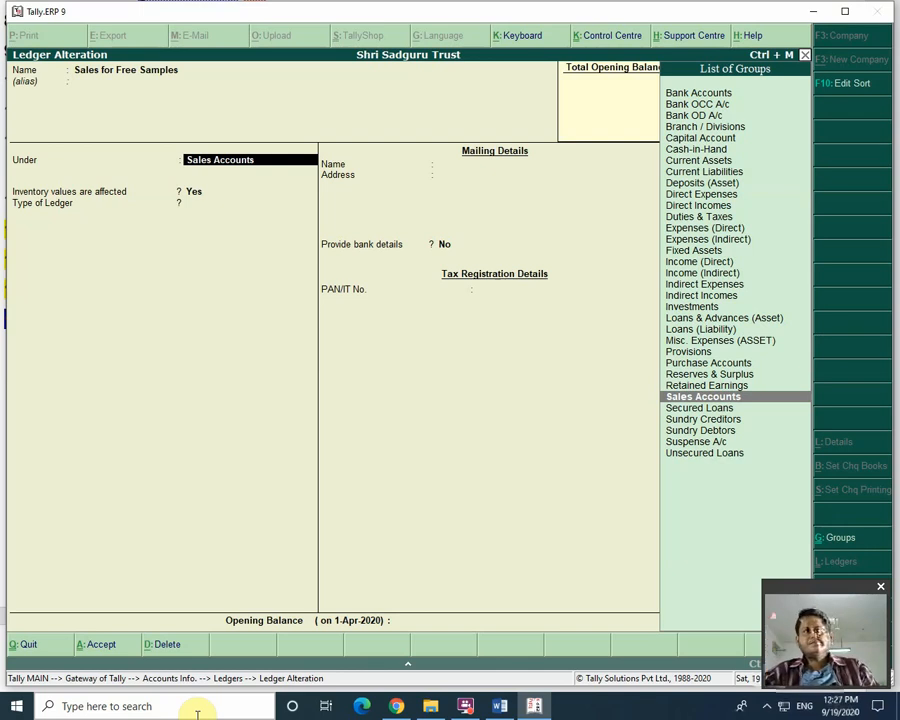
key("Escape")
key("y")
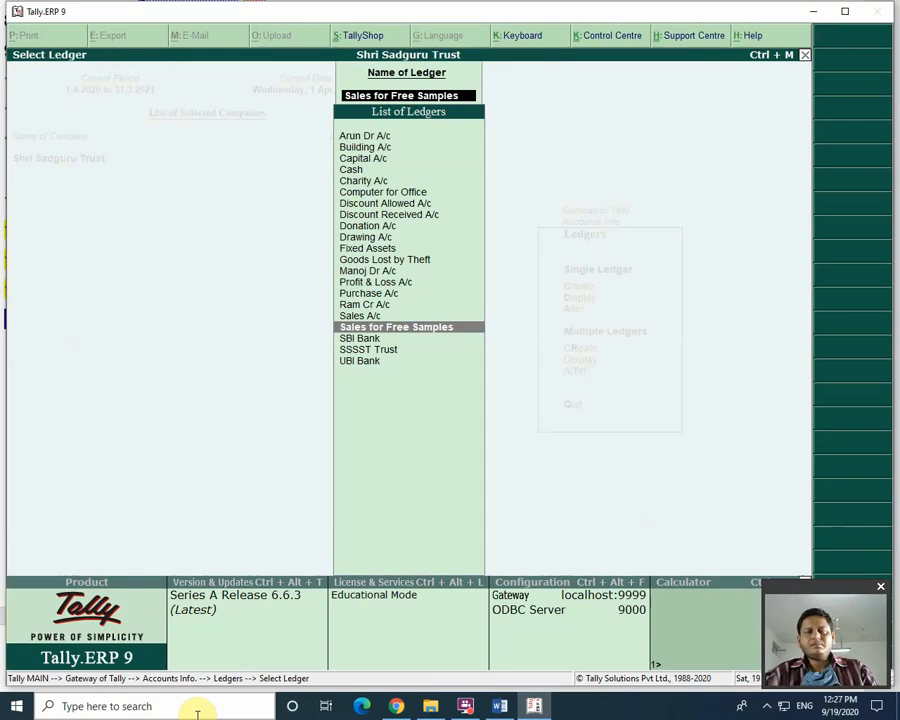
Look through the ledger list, examine the SSSST Trust ledger's details, and leave its alteration without saving
key("Up")
key("Up")
key("Up")
key("Up")
key("Up")
key("Up")
key("Up")
key("Up")
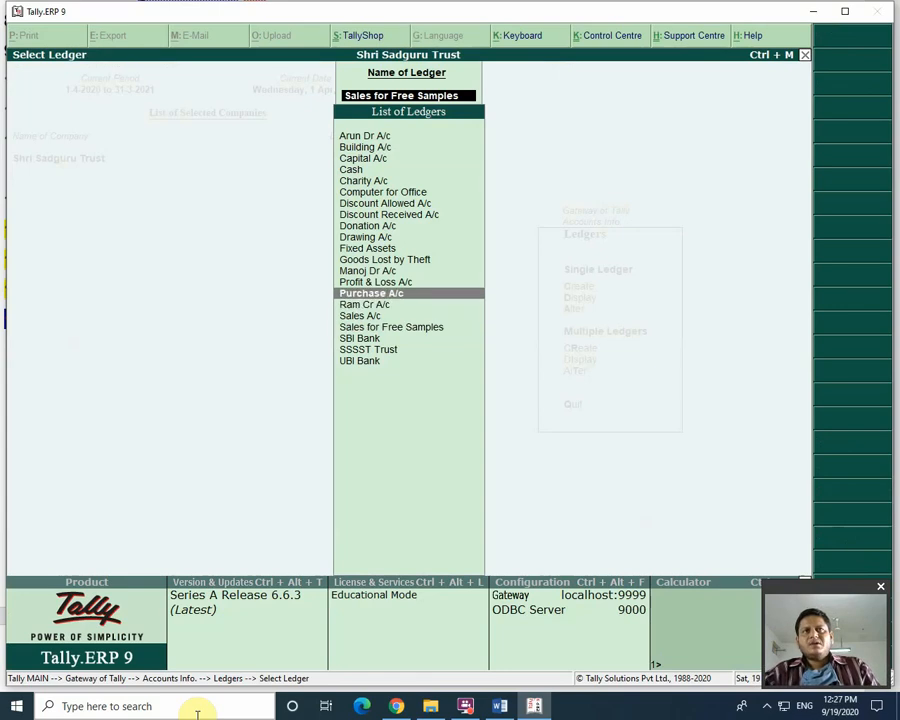
key("Up")
key("Up")
key("Up")
key("Up")
key("Up")
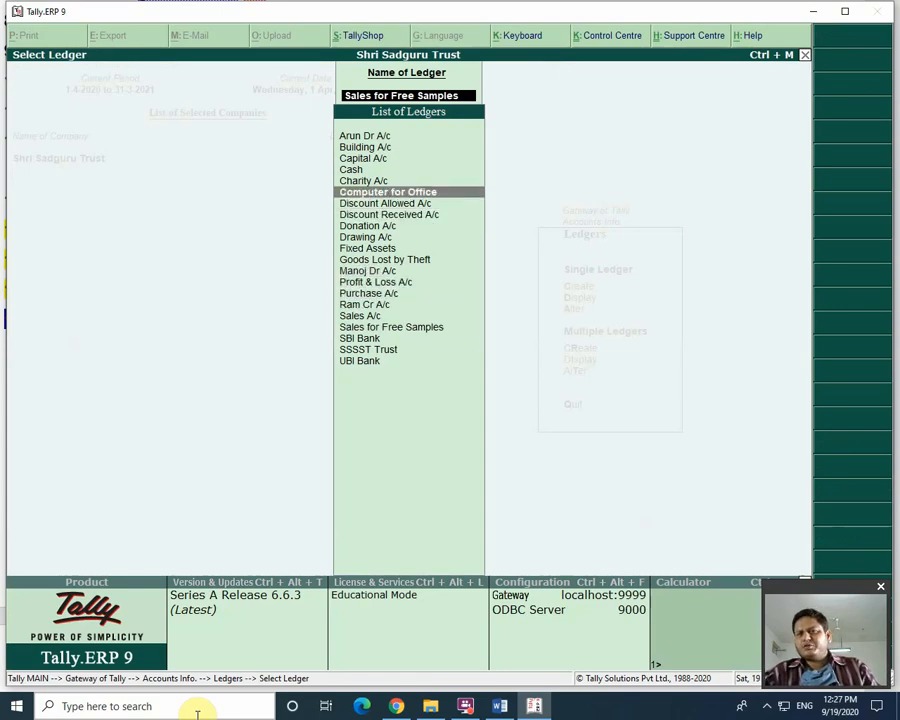
key("Down")
key("Down")
key("Down")
key("Down")
key("Down")
key("Down")
key("Down")
key("Down")
key("Down")
key("Down")
key("Down")
key("Down")
key("Down")
key("Down")
key("Down")
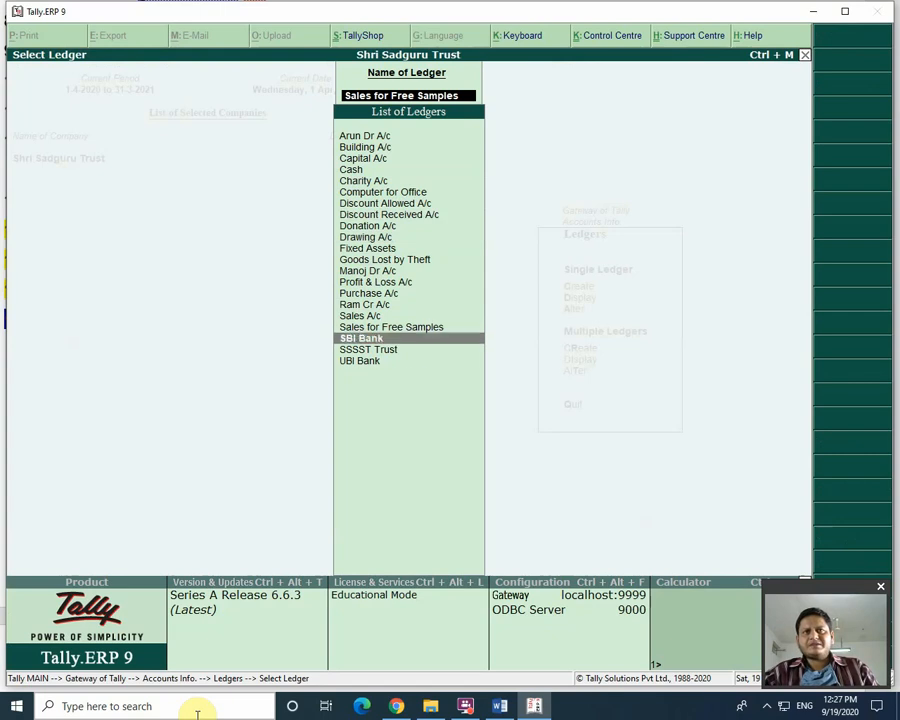
key("Return")
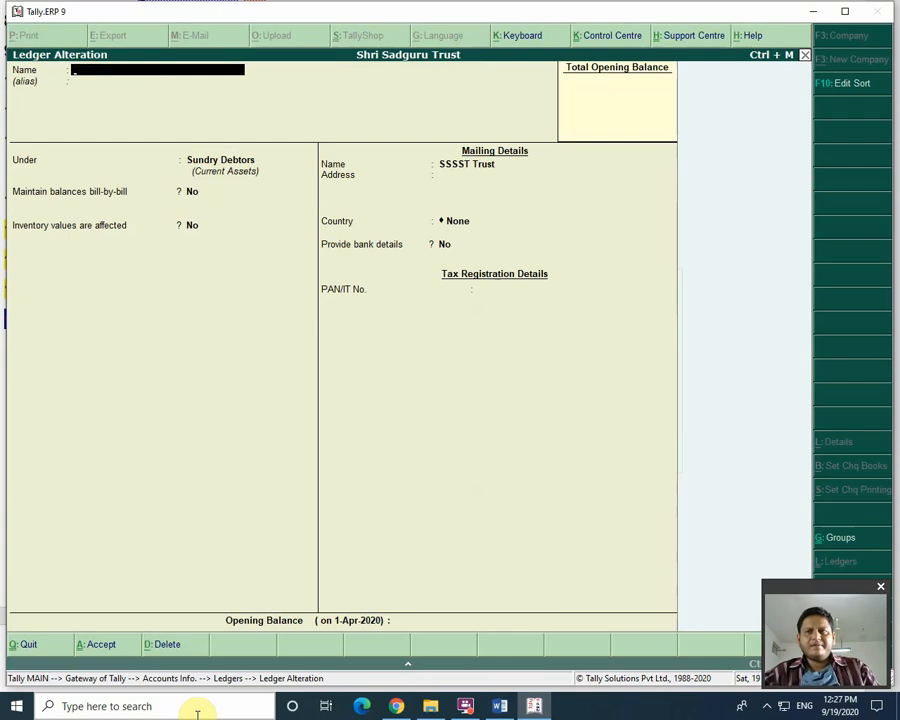
key("Escape")
key("y")
key("BackSpace")
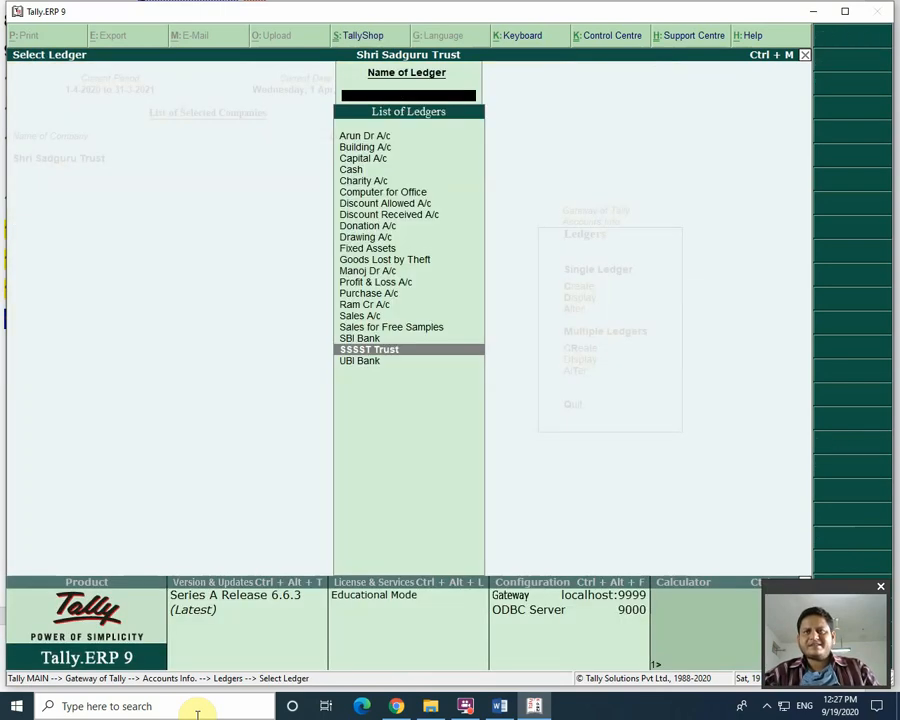
Leave the ledger list, return to the Gateway of Tally, and start a new sales voucher
key("Escape")
key("Escape")
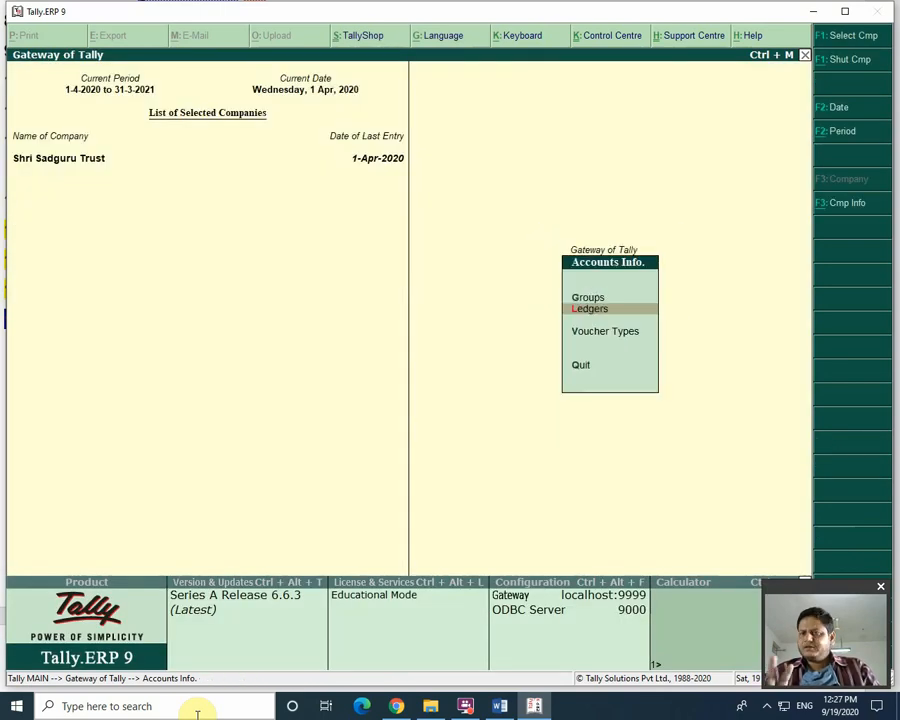
key("Escape")
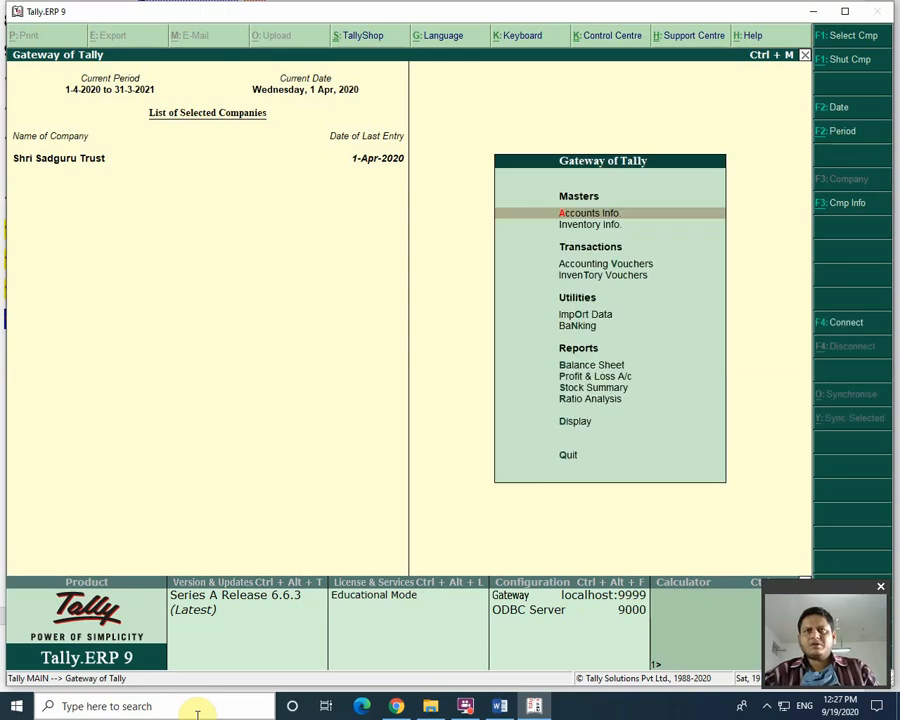
key("Down")
key("Down")
key("Return")
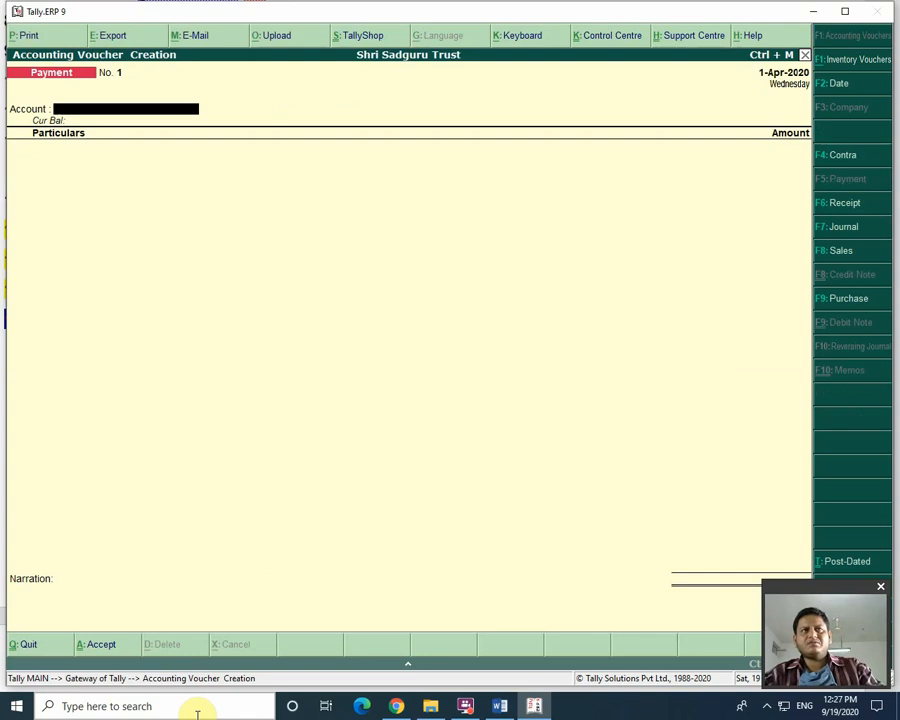
key("F8")
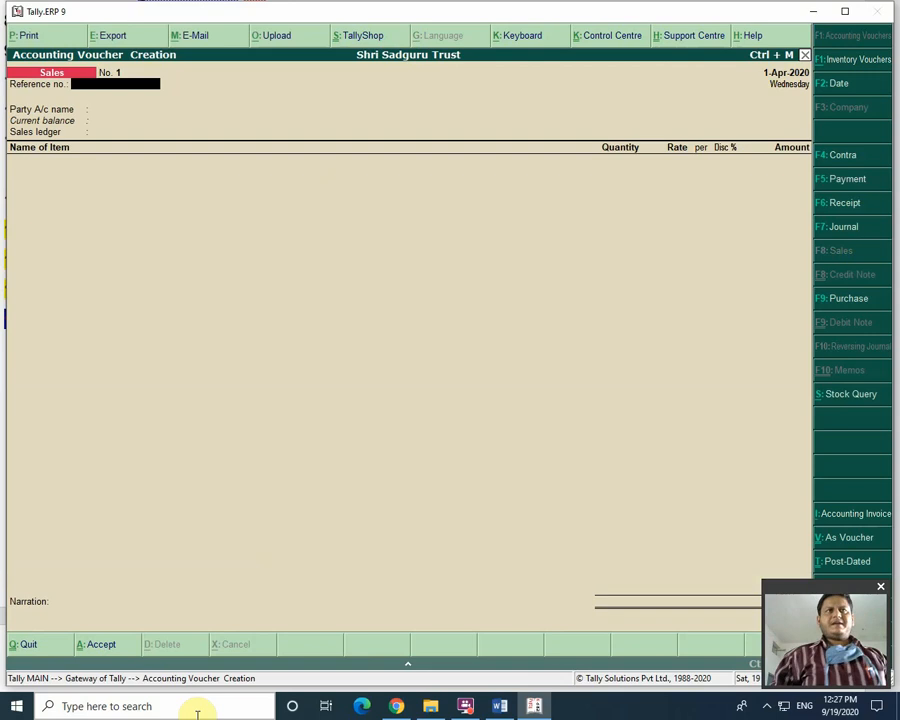
Keep the sales voucher in item invoice mode and set its reference number to 23
type("3")
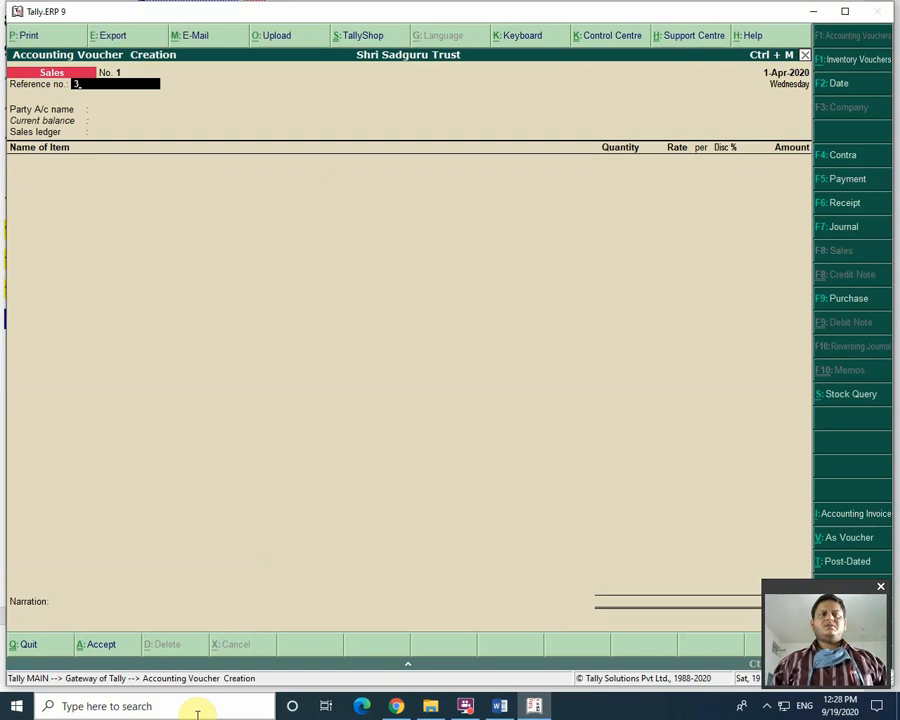
key("BackSpace")
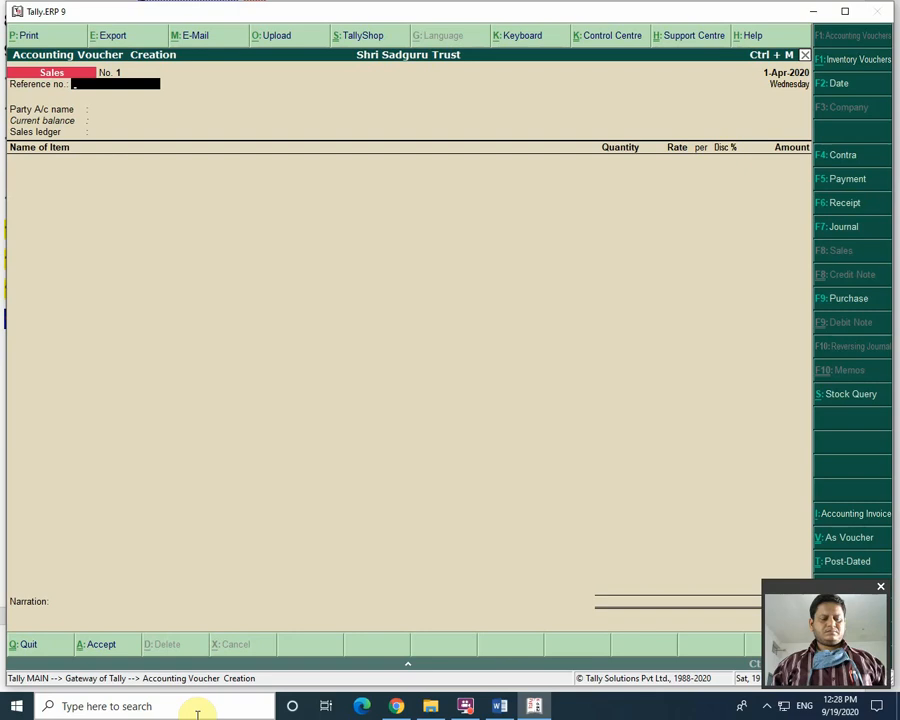
key("ctrl+v")
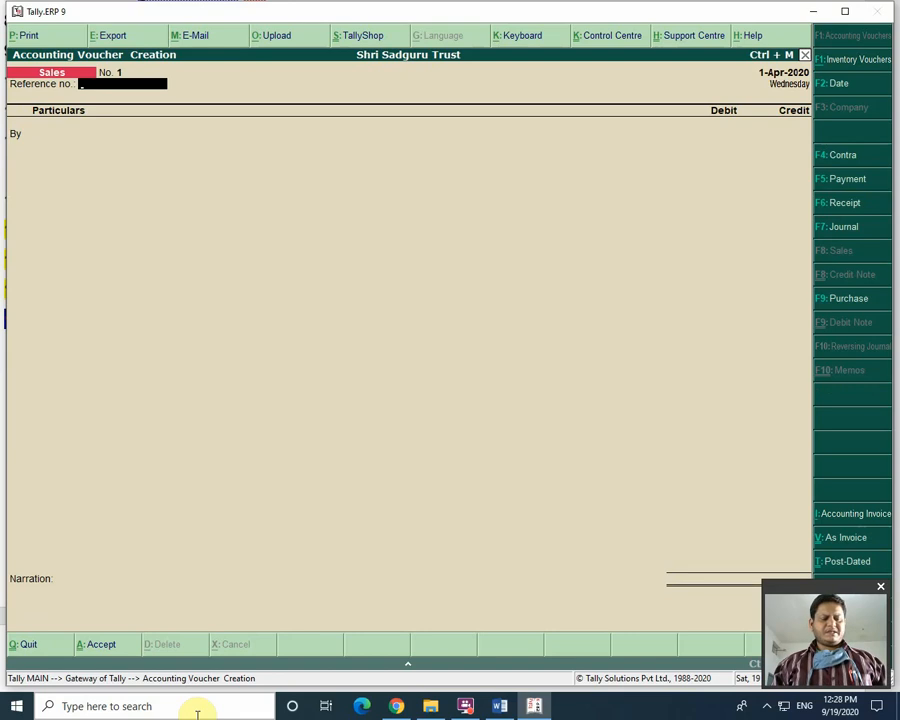
key("ctrl+v")
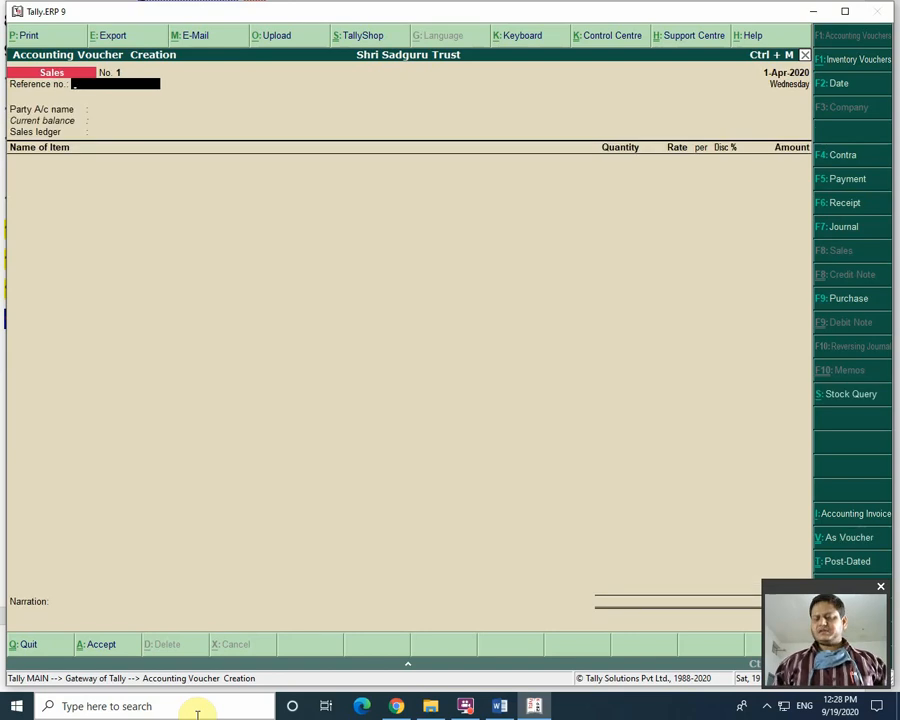
type("23")
key("Return")
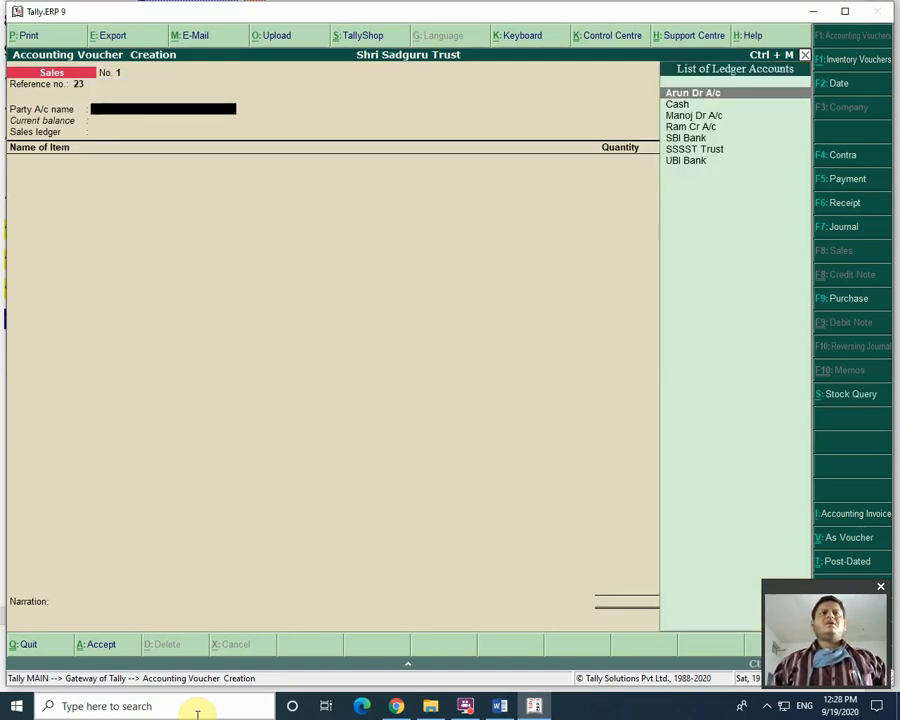
Choose SSSST Trust as the sales voucher's party account and accept its despatch, order and buyer details unchanged
key("Down")
key("Down")
key("Down")
key("Down")
key("Down")
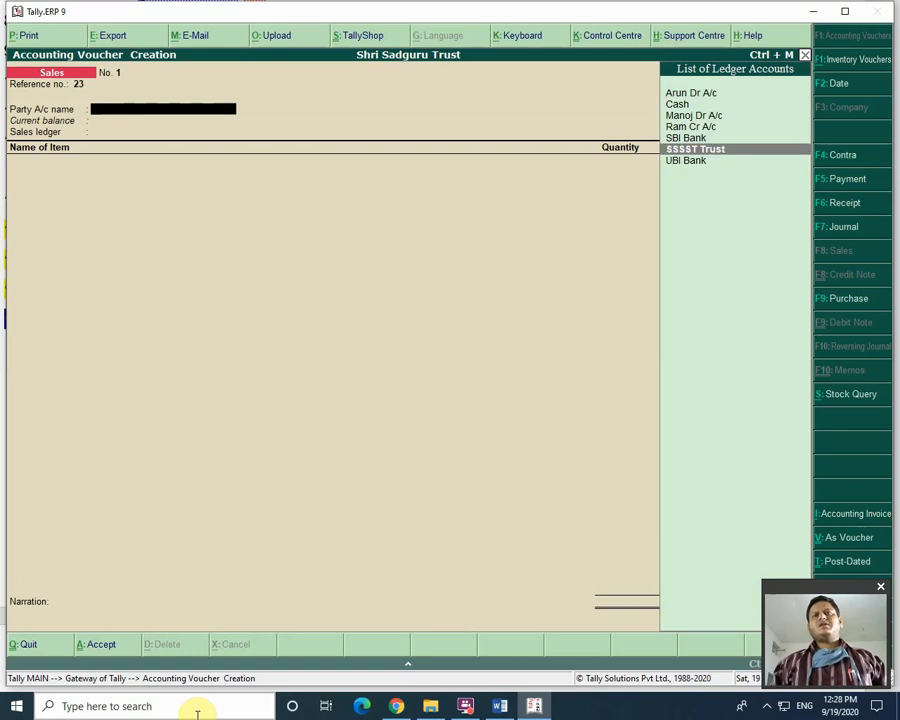
key("Return")
key("Return")
key("Return")
key("Return")
key("Return")
key("Return")
key("Return")
key("Return")
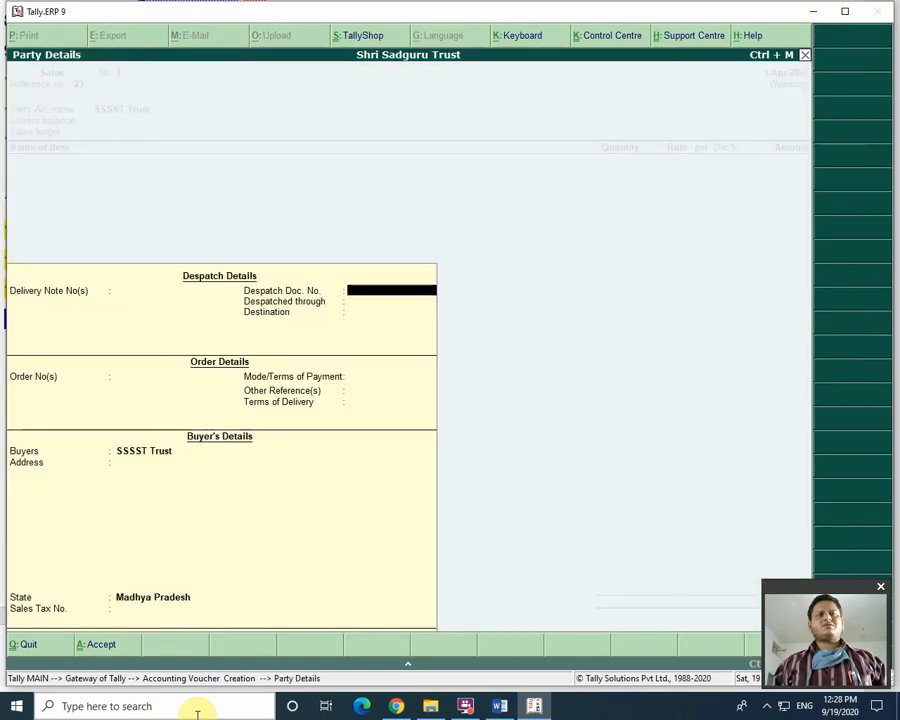
key("Return")
key("Return")
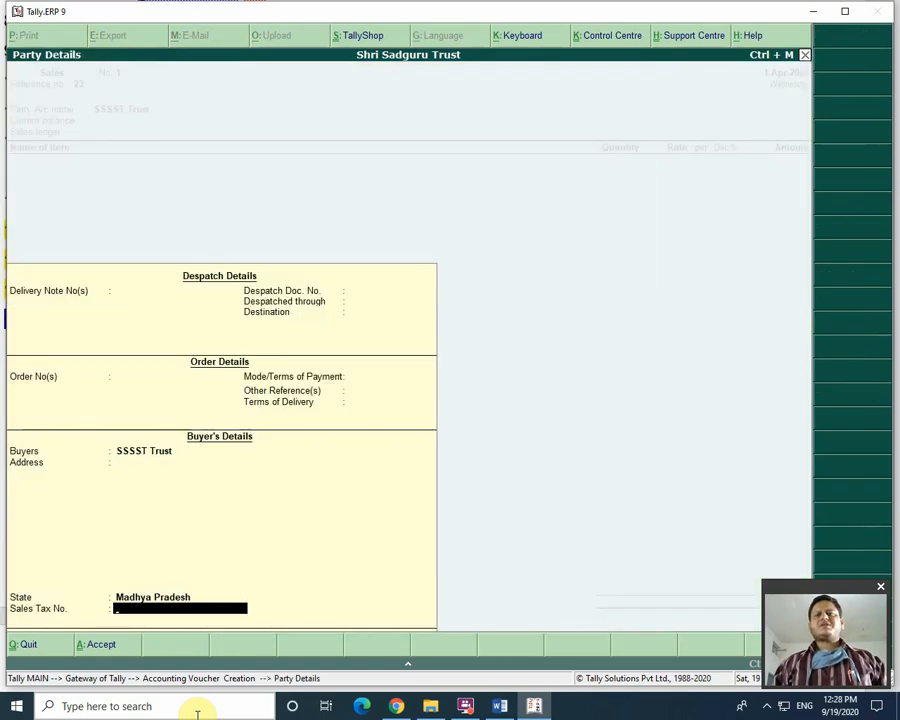
key("Return")
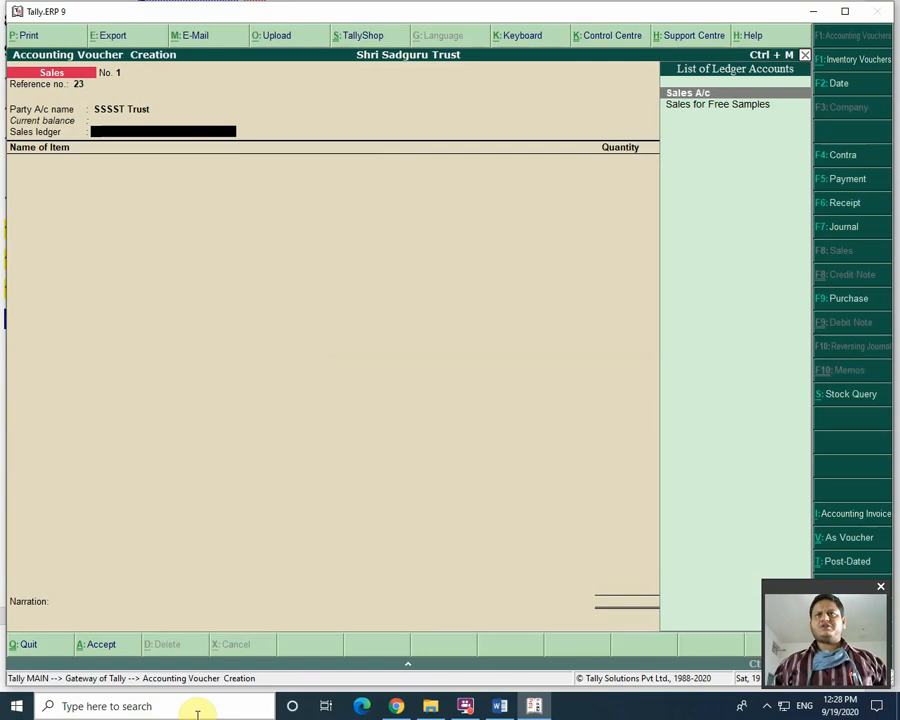
Select Sales for Free Samples as the sales ledger and add the Hp Computer item with a quantity of 1
key("Down")
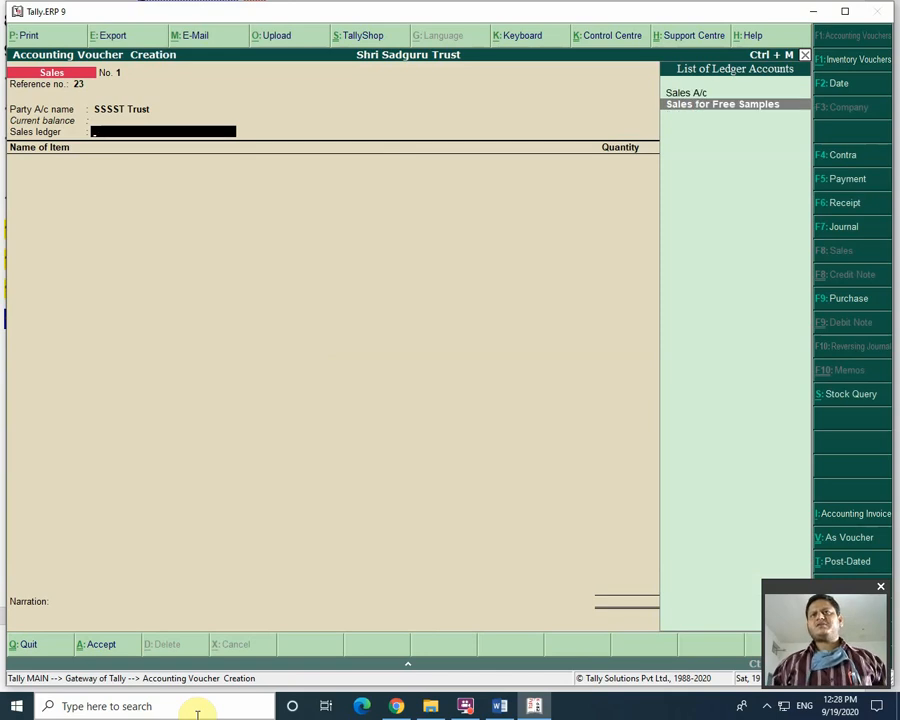
key("Return")
key("Down")
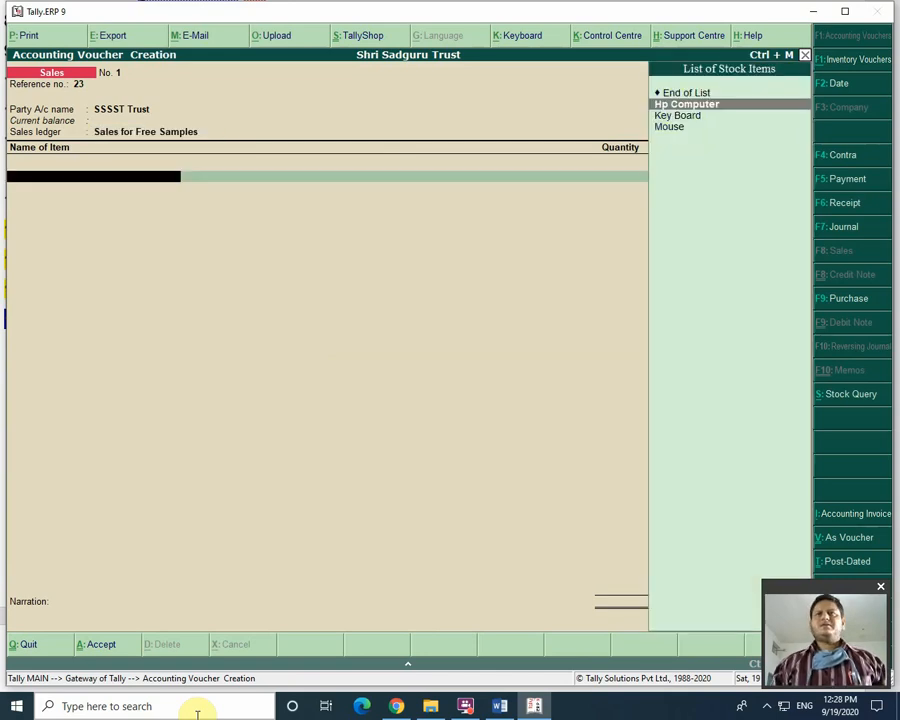
key("Return")
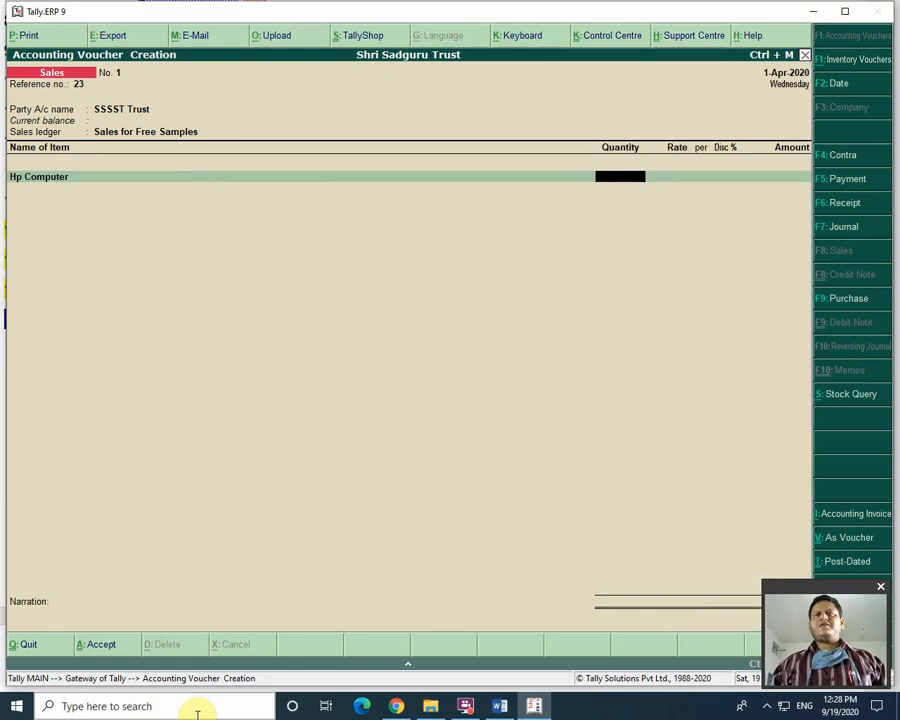
type("1")
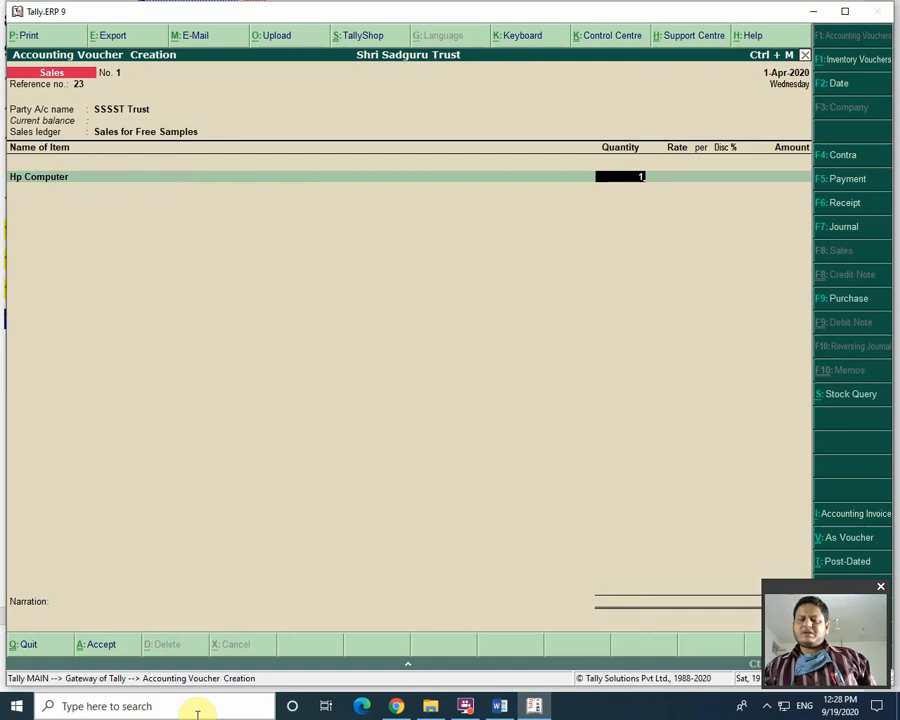
key("Return")
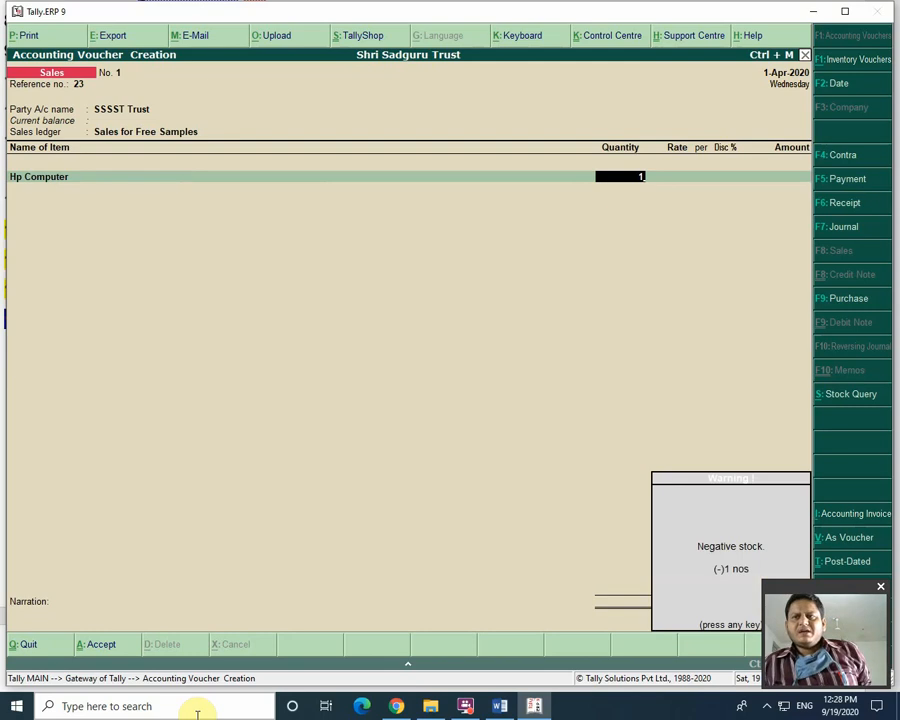
key("Return")
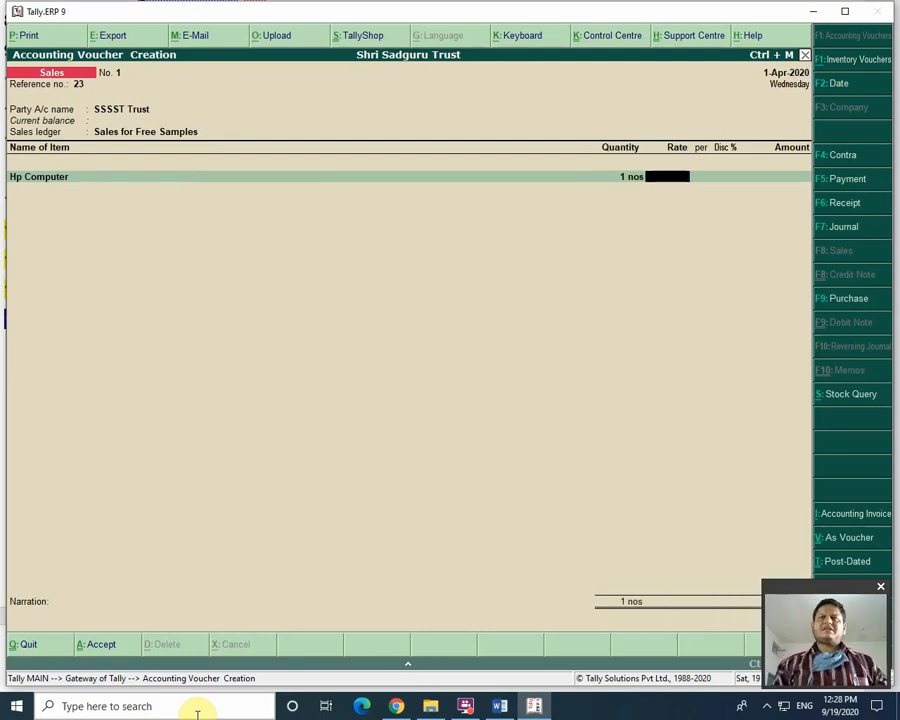
Switch to a purchase voucher, keeping supplier invoice number 23 and the date 1-Apr-2020
key("F9")
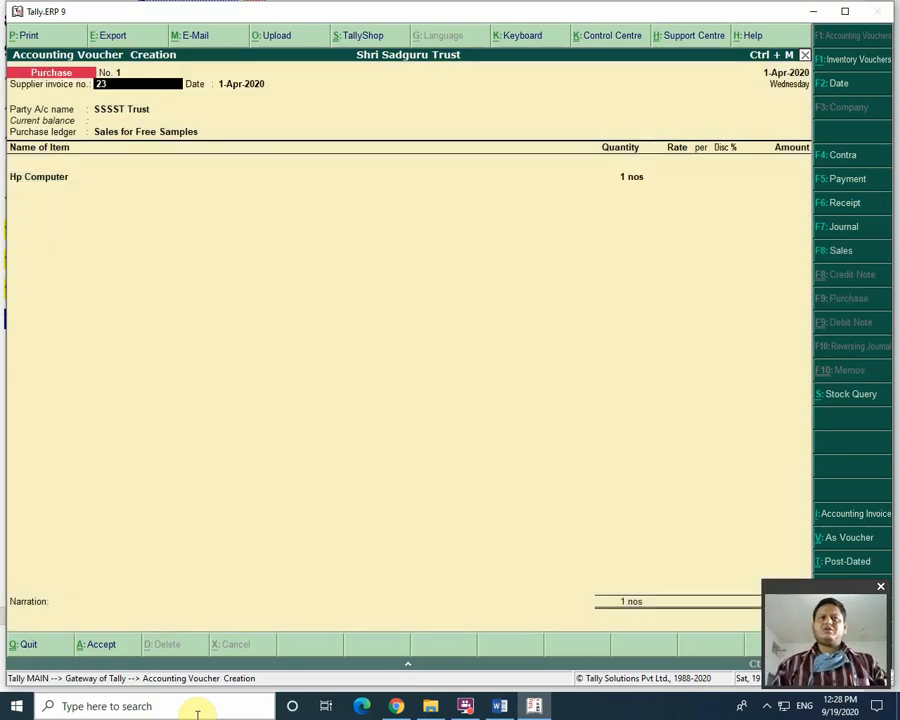
key("Return")
key("Return")
Set Cash as the purchase voucher's party account and accept the supplier details unchanged
key("Return")
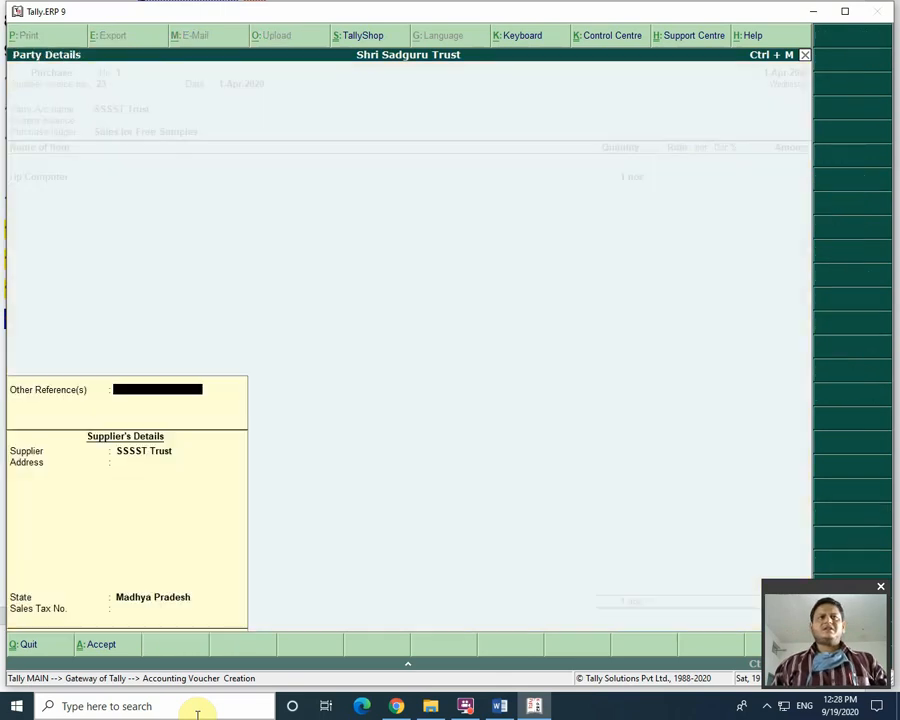
key("Escape")
key("Down")
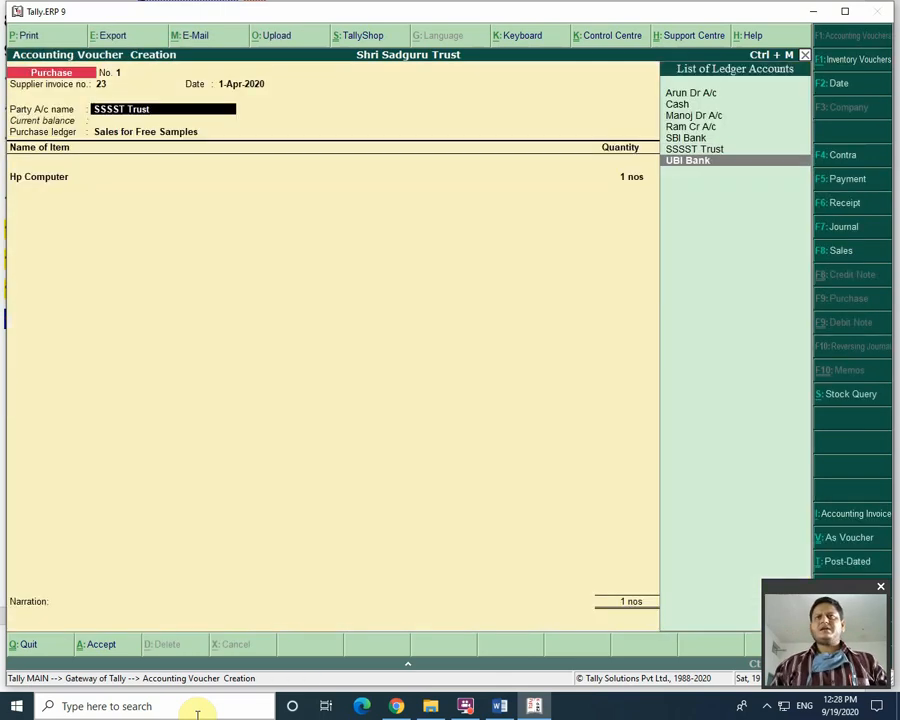
key("Up")
key("Up")
key("Up")
key("Up")
key("Up")
key("Return")
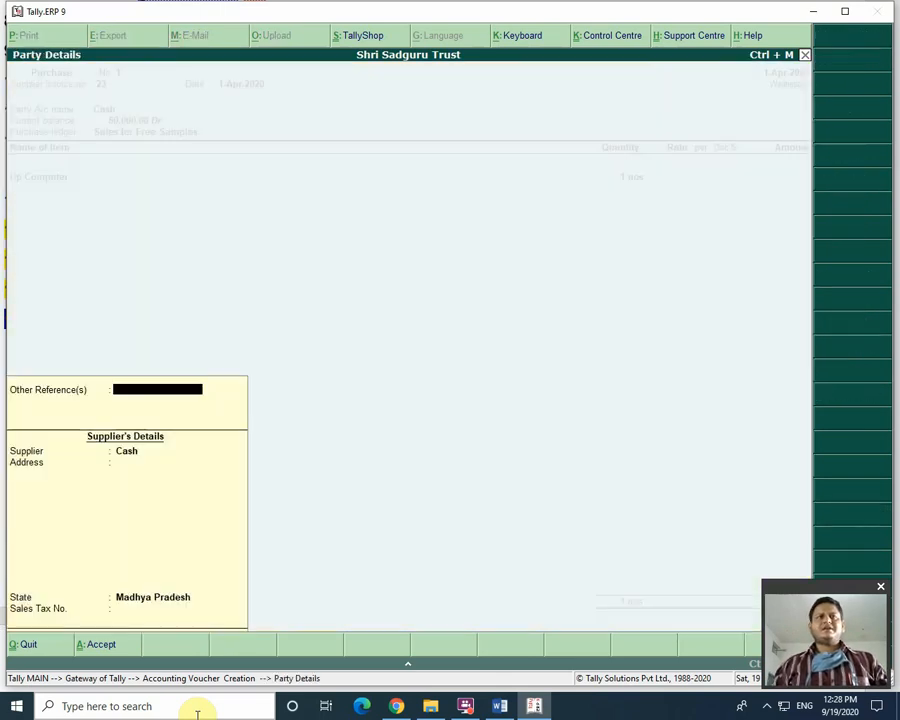
key("Return")
key("Return")
key("Return")
key("Return")
key("Return")
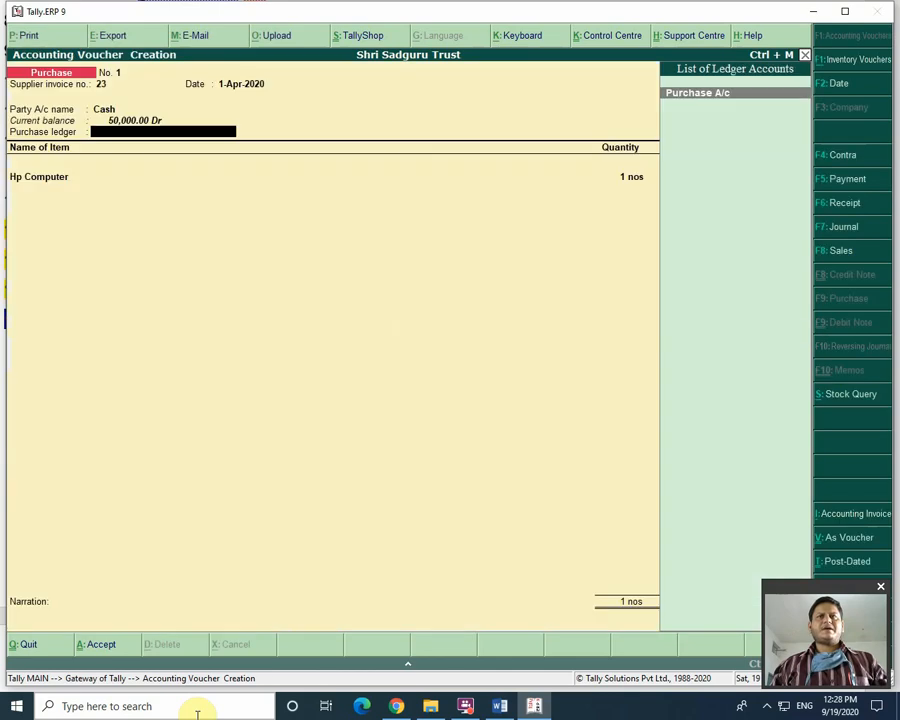
Select Purchase A/c as the purchase ledger and enter 5 nos of Hp Computer at a rate of 10,000
key("Return")
key("Down")
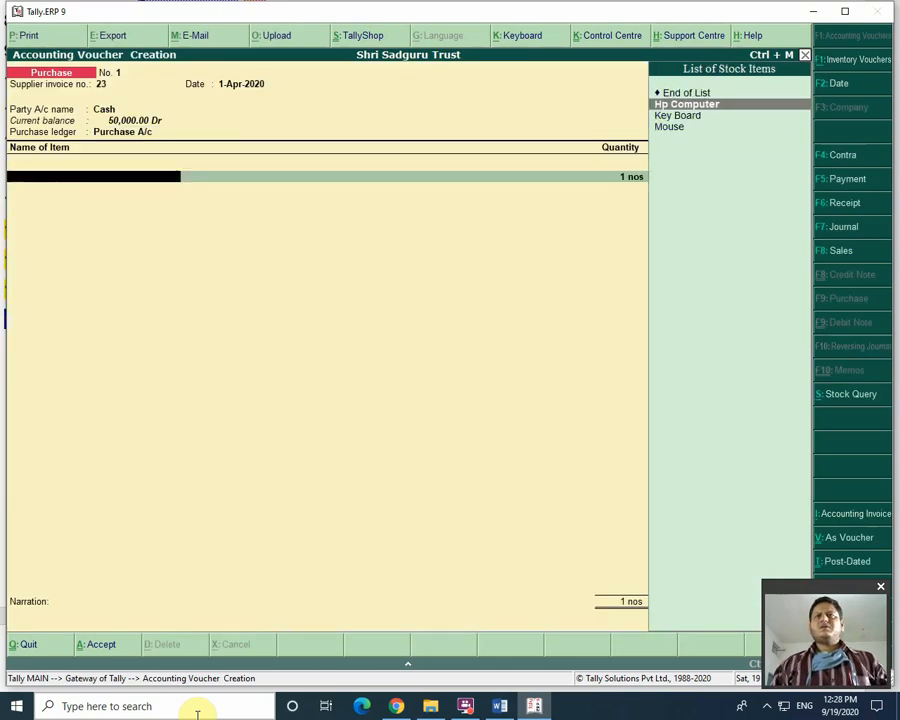
key("Return")
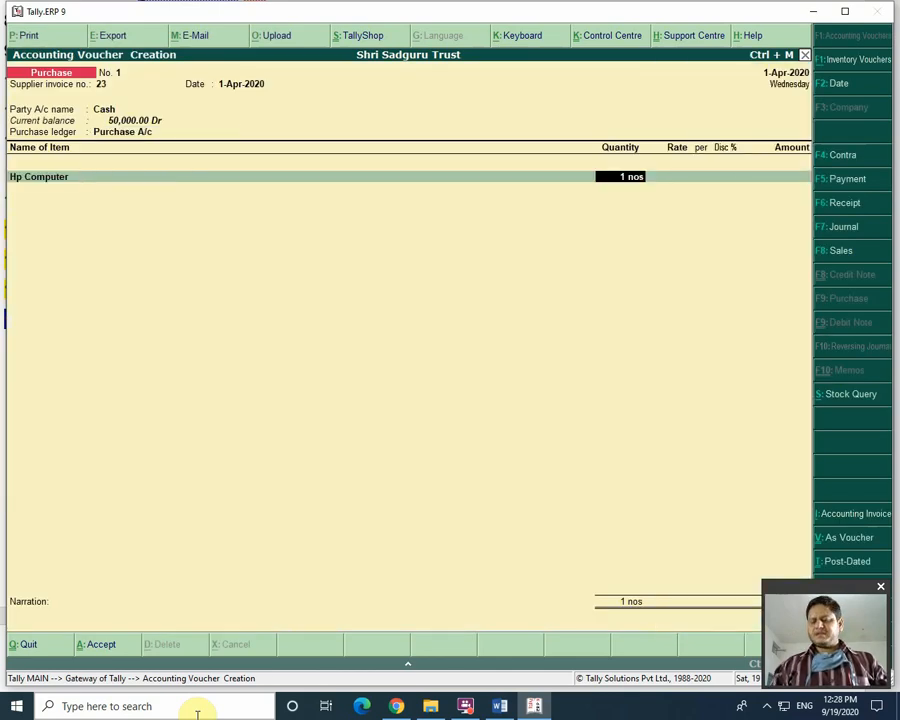
type("5")
key("Return")
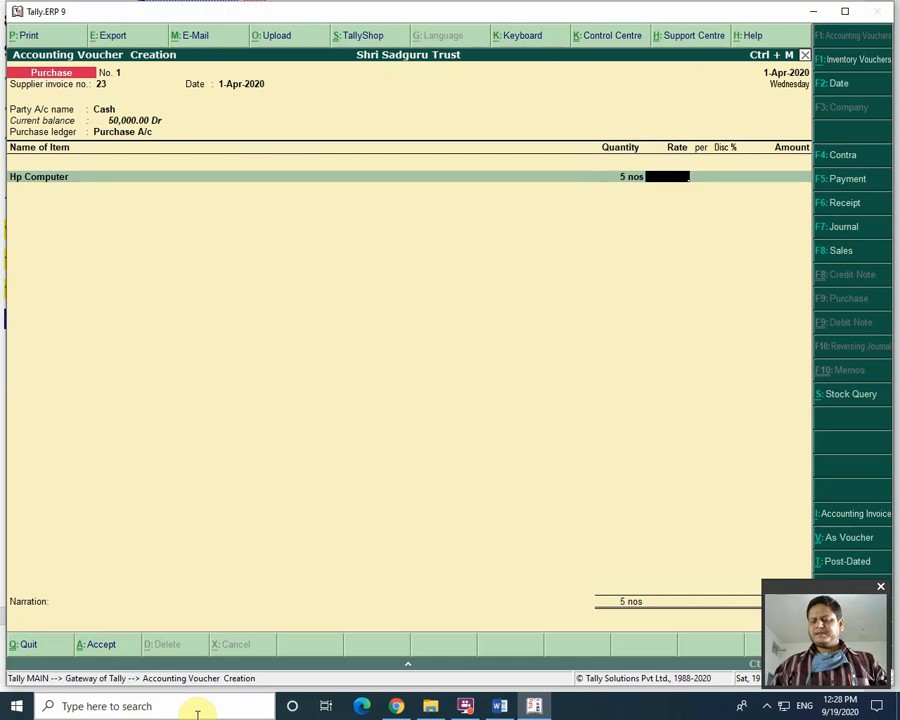
type("10000")
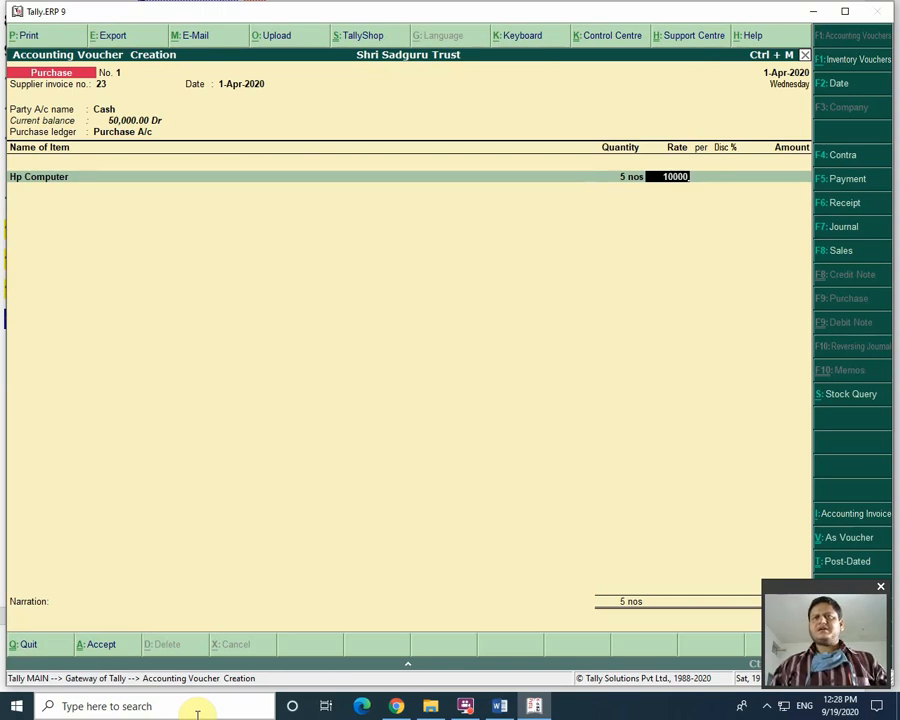
key("Return")
key("Return")
key("Return")
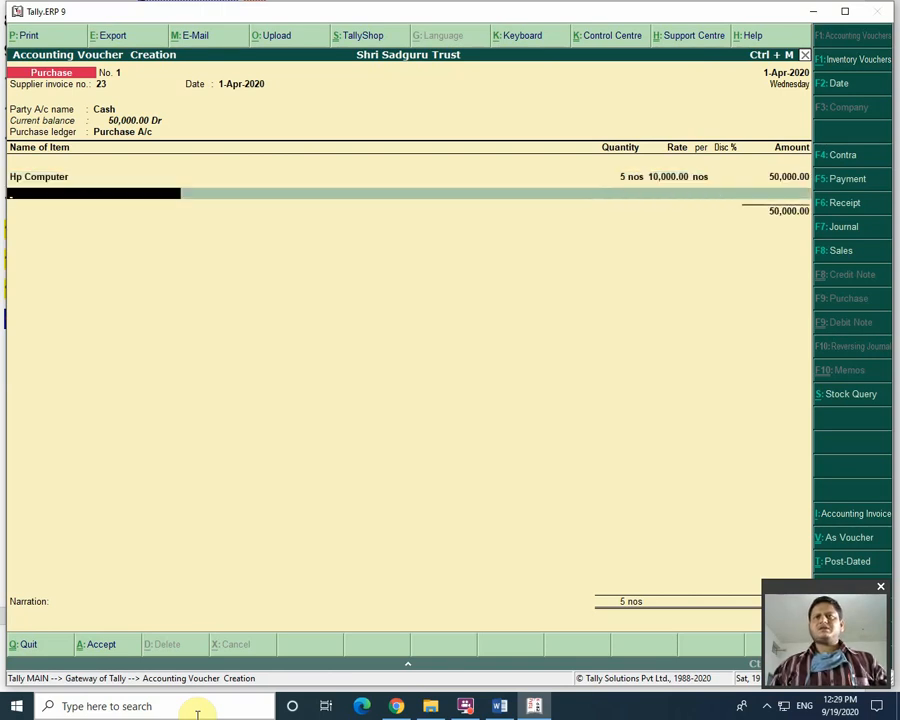
Change the purchase voucher's party account to the creditor's Cr A/c ledger, accepting the supplier details and purchase ledger unchanged
key("BackSpace")
key("BackSpace")
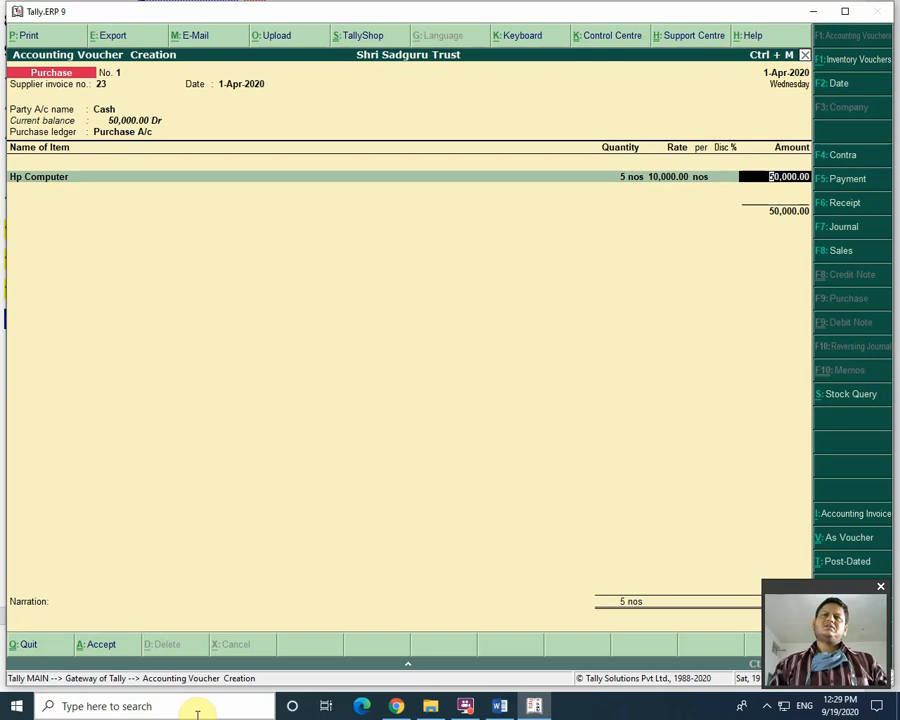
key("BackSpace")
key("BackSpace")
key("BackSpace")
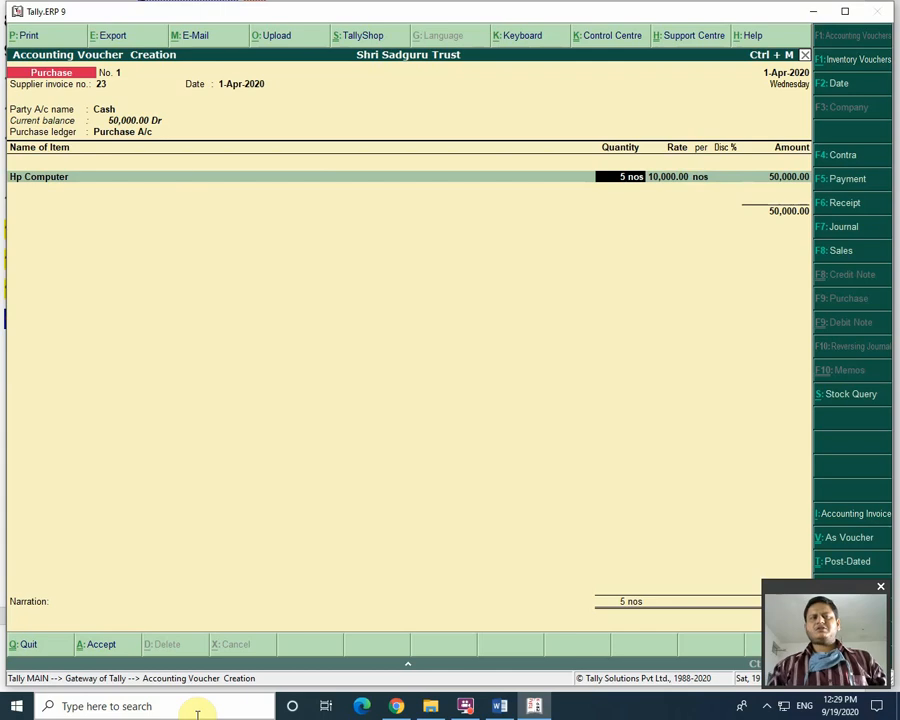
key("BackSpace")
key("BackSpace")
key("BackSpace")
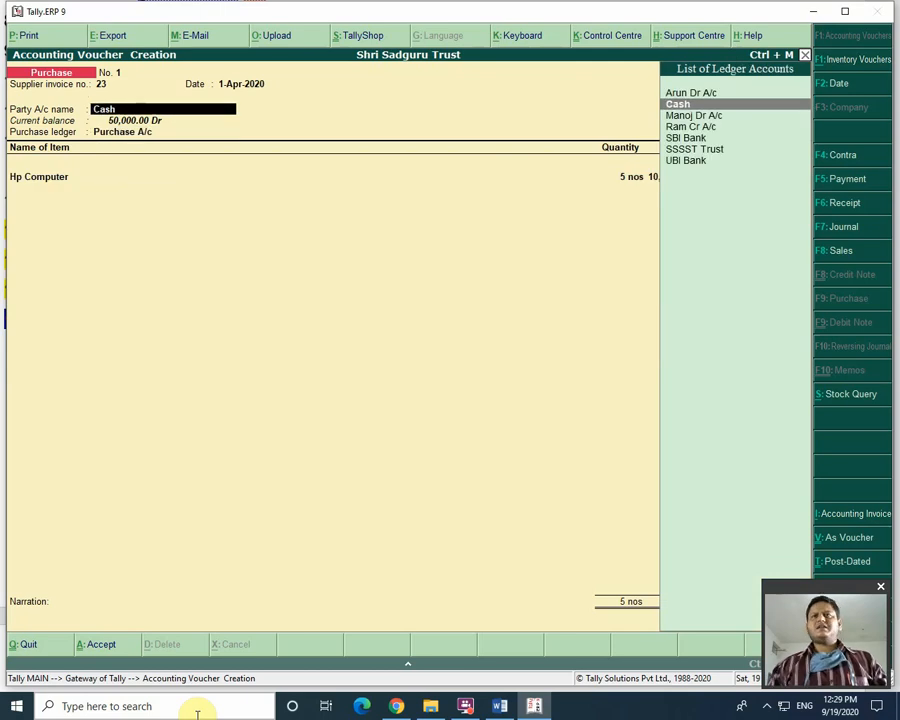
key("Down")
key("Down")
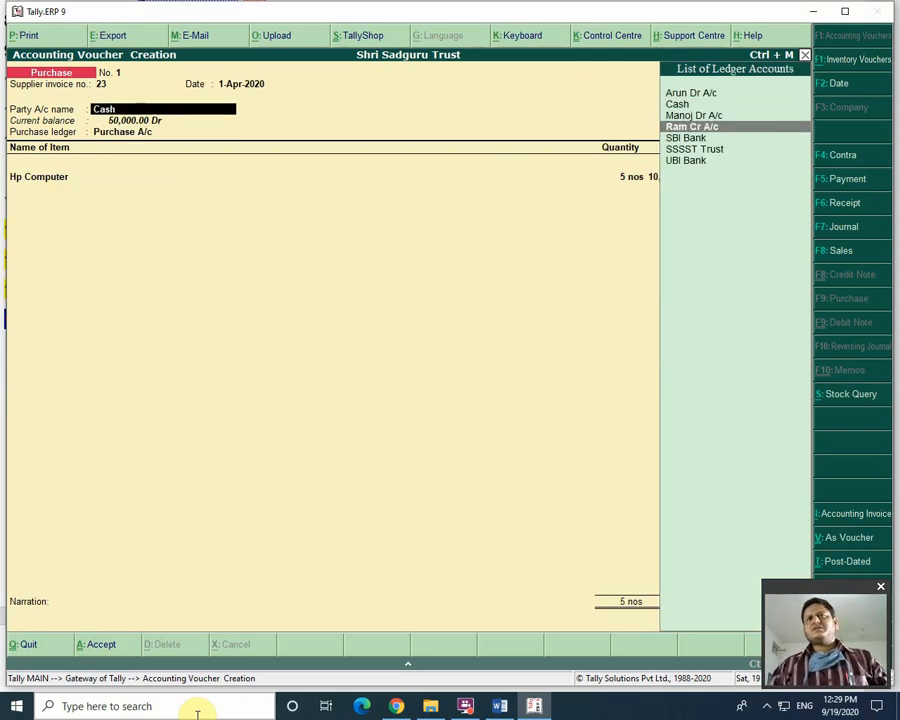
key("Return")
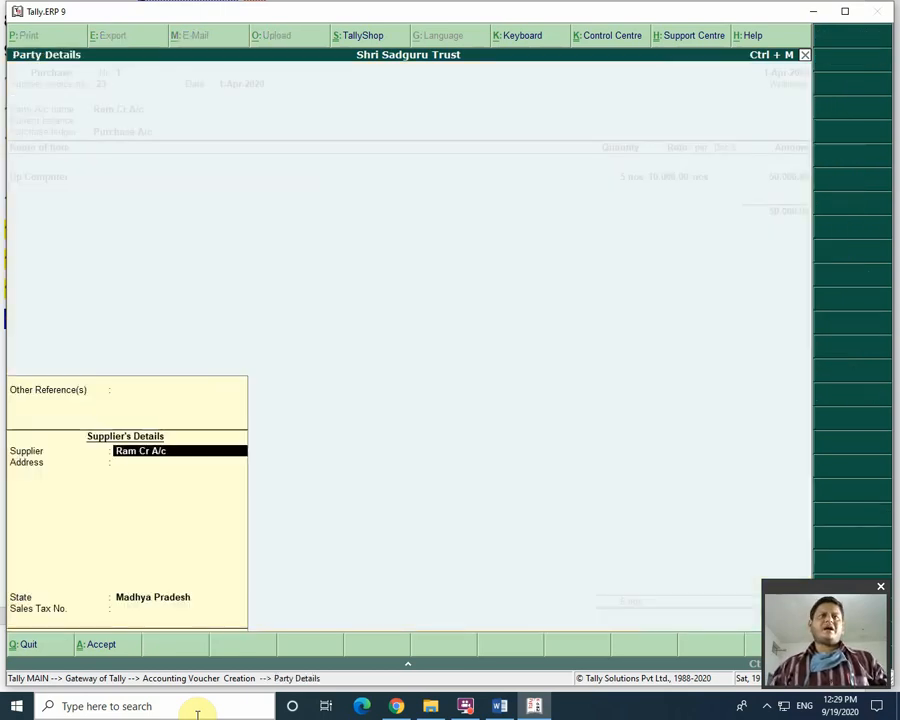
key("Return")
key("Return")
key("Return")
key("Return")
key("Return")
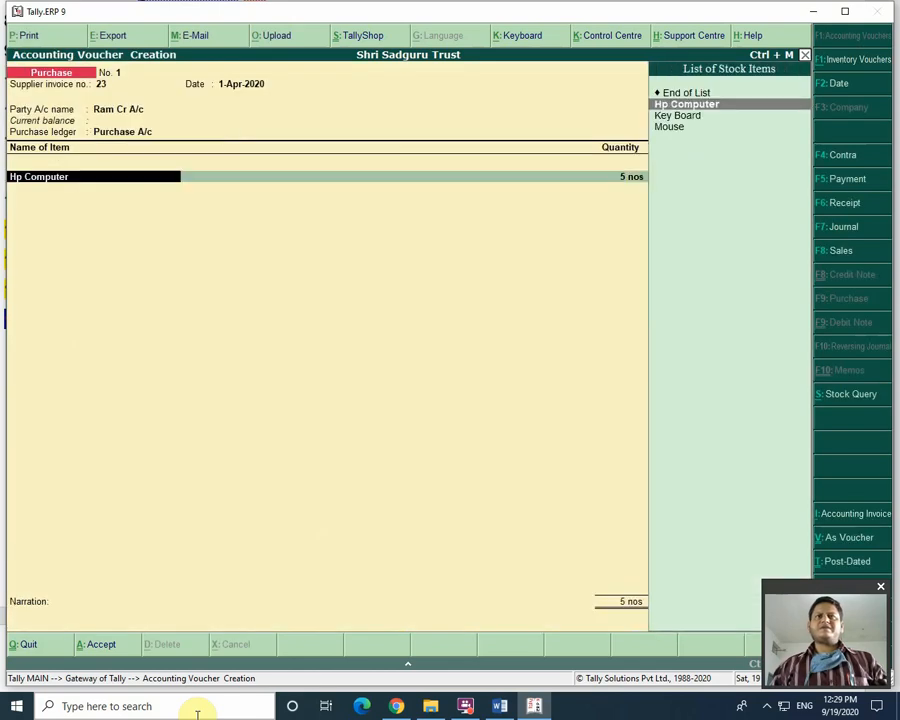
Keep the Hp Computer line unchanged and add 5 nos of Key Board at a rate of 50 to the purchase voucher
key("Return")
key("Return")
key("Return")
key("Return")
key("Return")
key("Return")
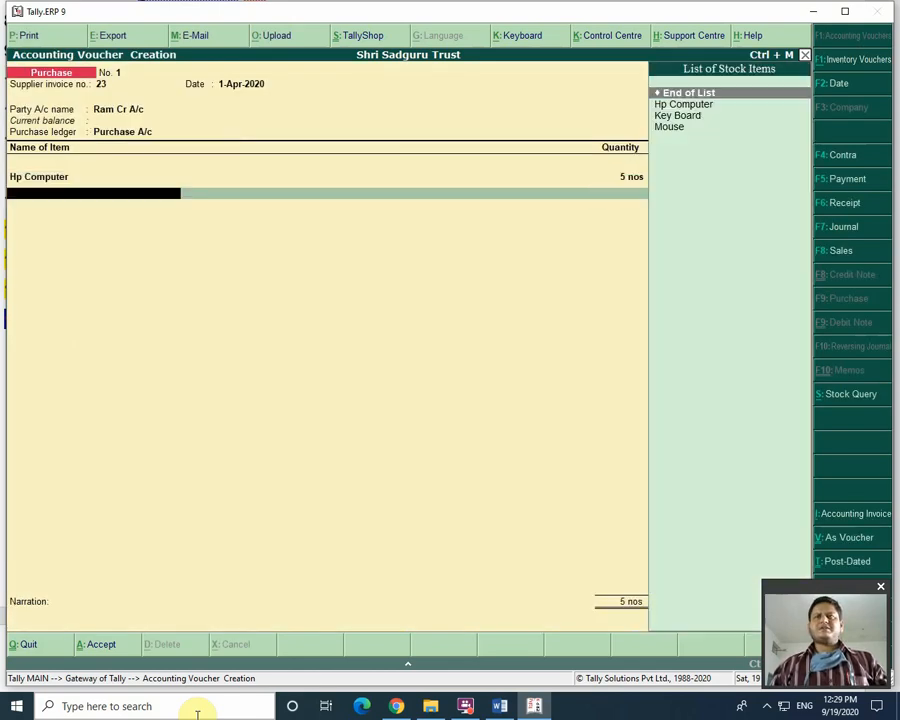
key("Down")
key("Down")
key("Return")
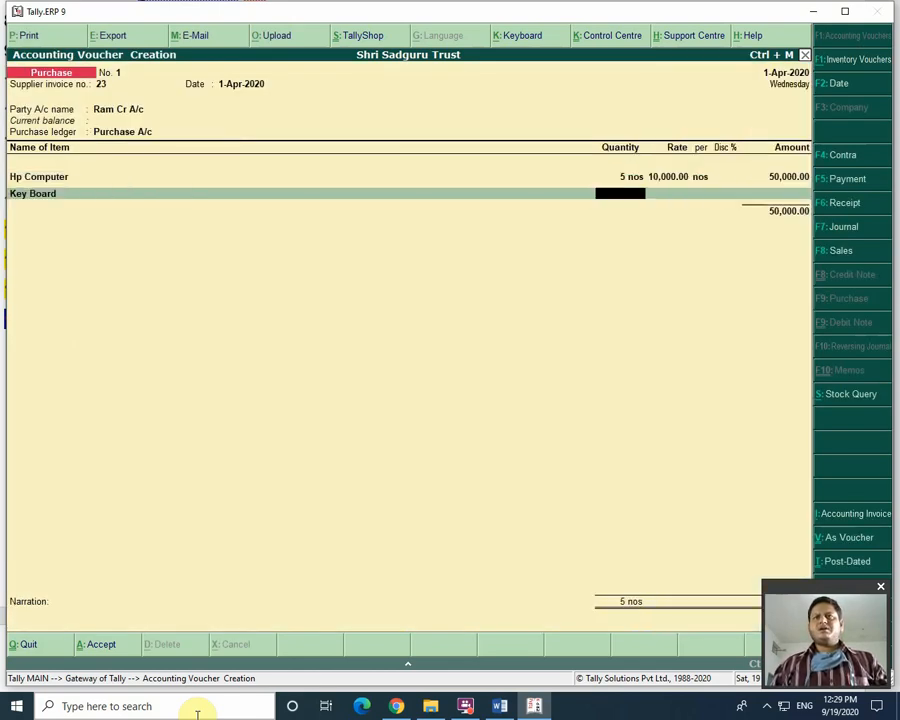
type("5")
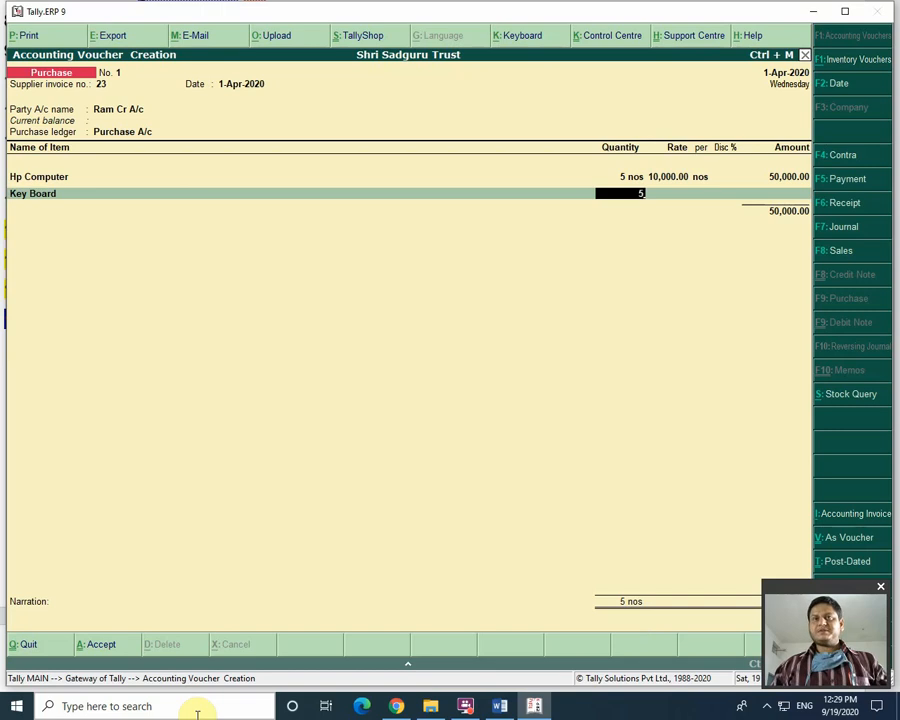
key("Return")
type("50")
key("Return")
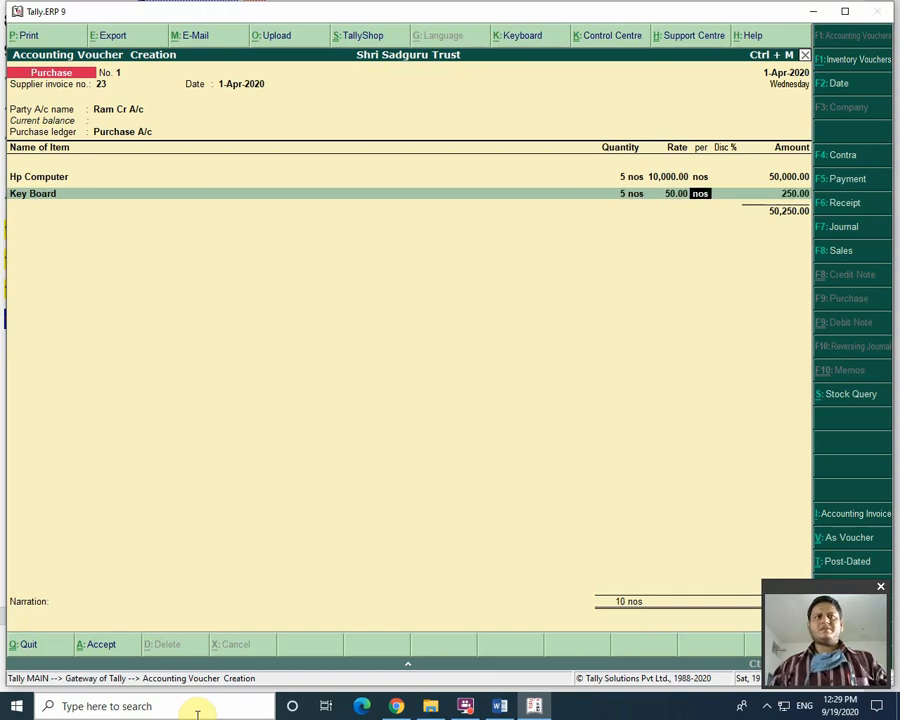
key("Return")
key("Return")
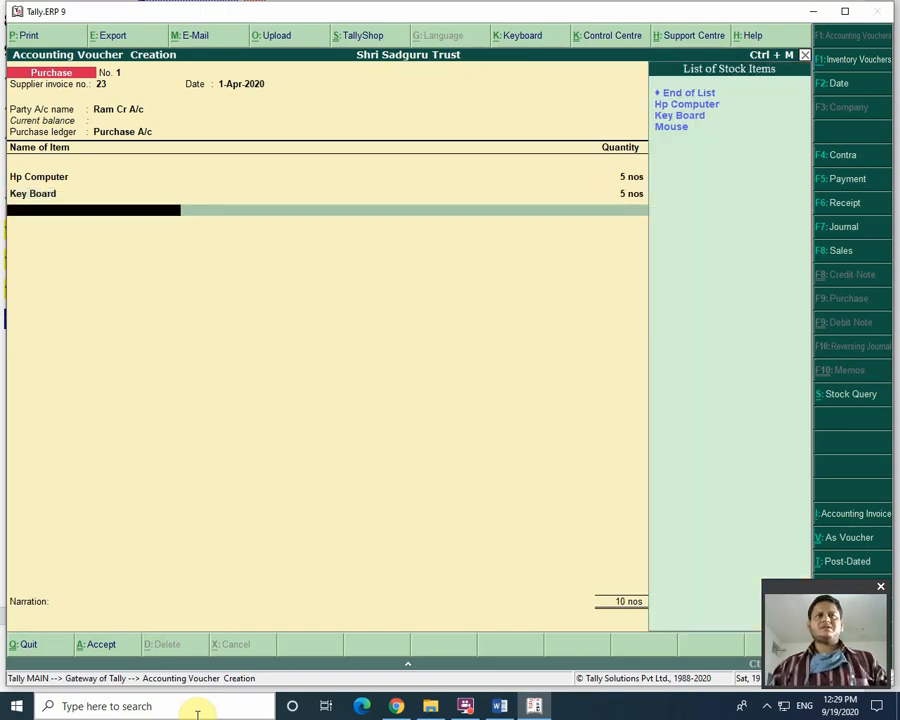
Add Mouse as the third item of the purchase voucher with a quantity of 5 nos
key("Down")
key("Down")
key("Down")
key("Return")
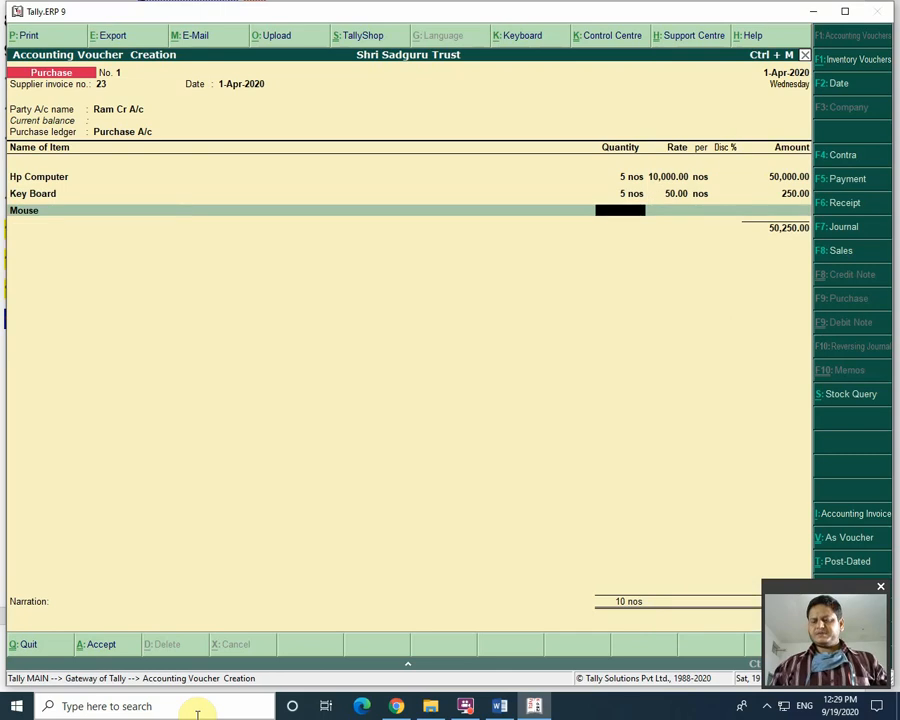
type("5")
key("Return")
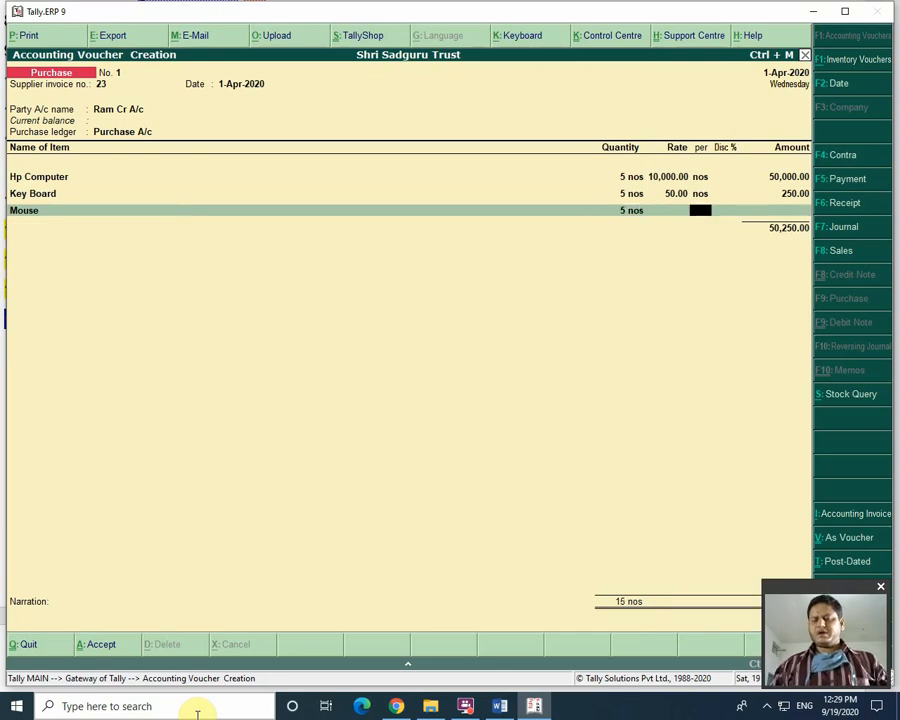
type("50")
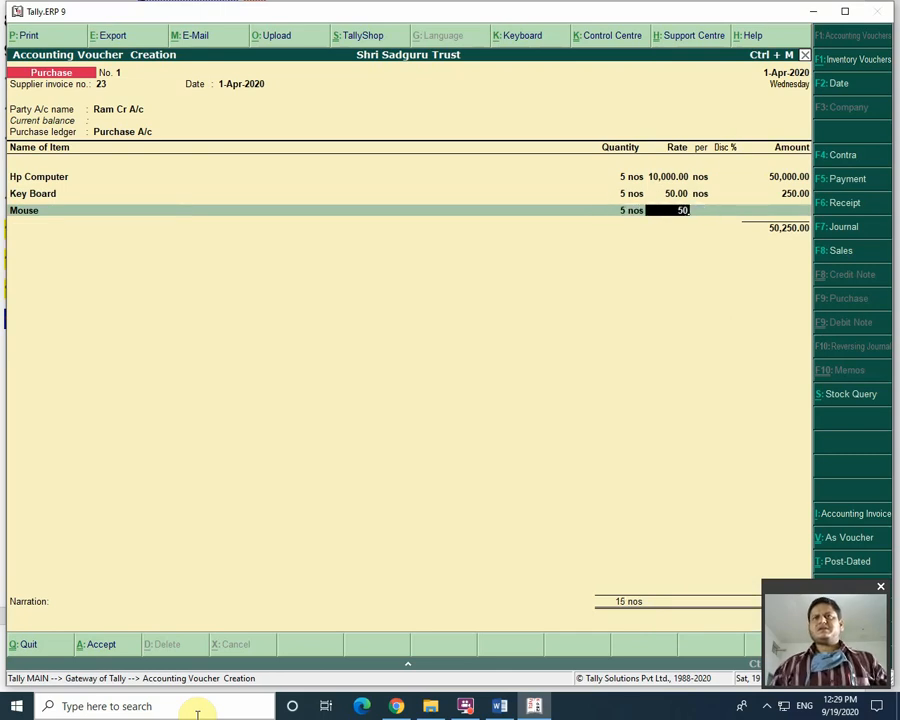
key("BackSpace")
key("BackSpace")
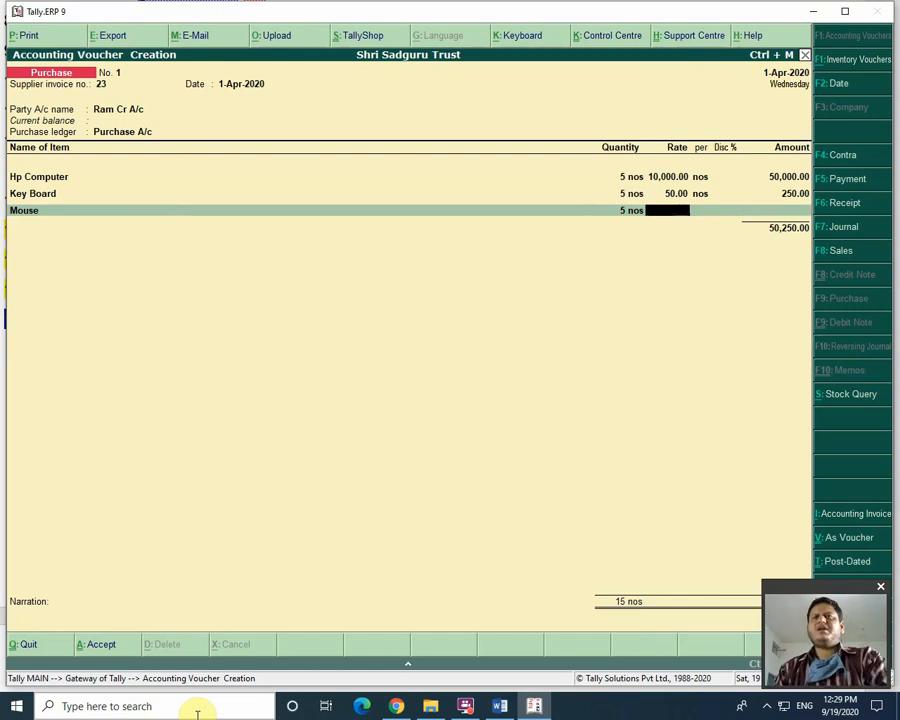
key("BackSpace")
key("BackSpace")
key("BackSpace")
key("BackSpace")
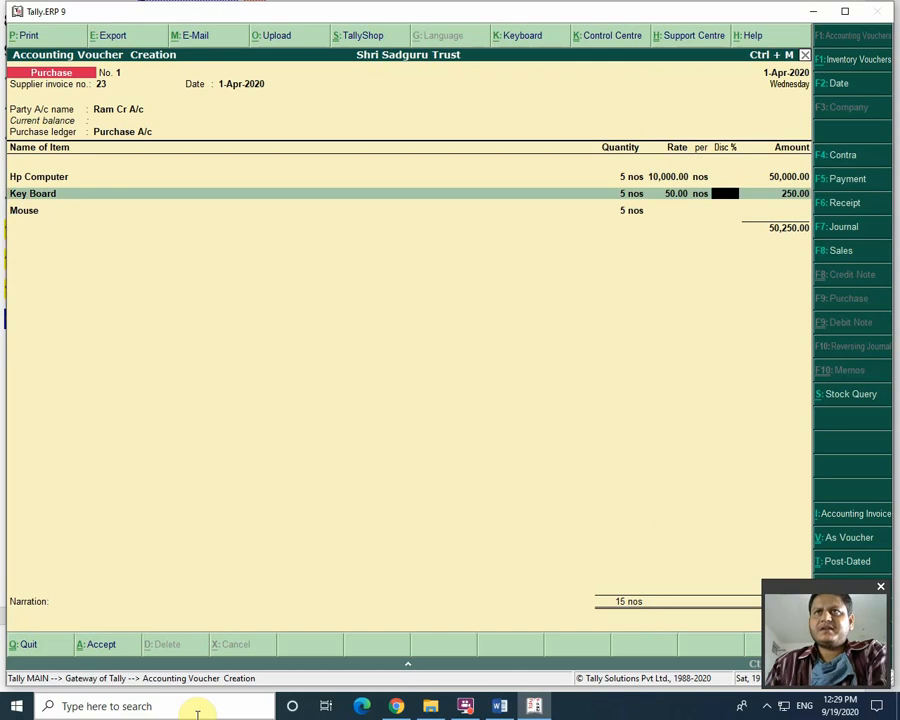
key("BackSpace")
key("Return")
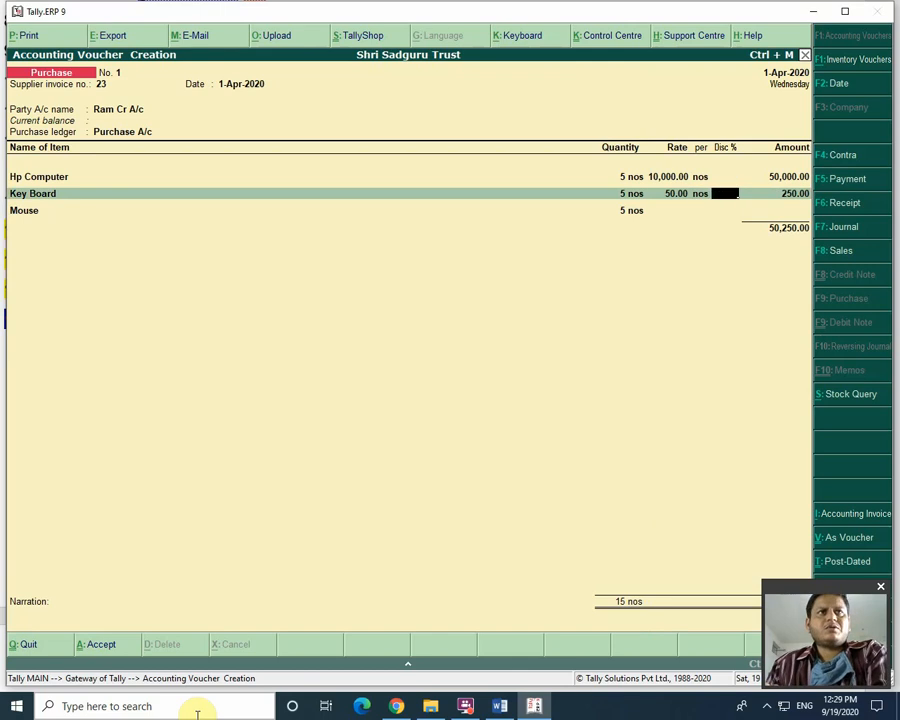
key("Return")
key("Return")
key("Return")
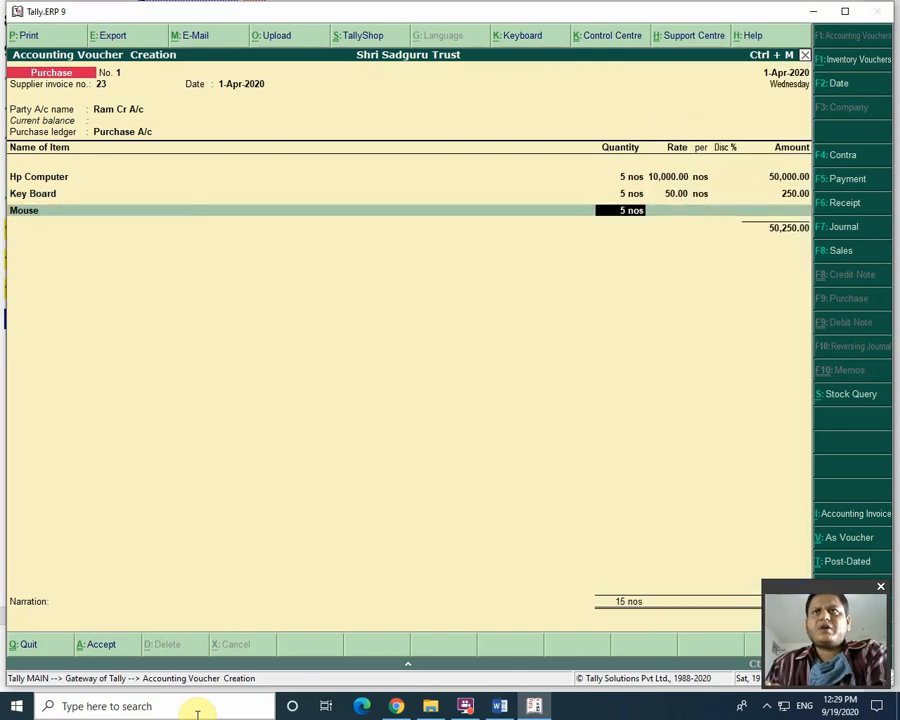
Leave the Mouse line's rate and amount blank, then end the item list and save the purchase voucher
key("Return")
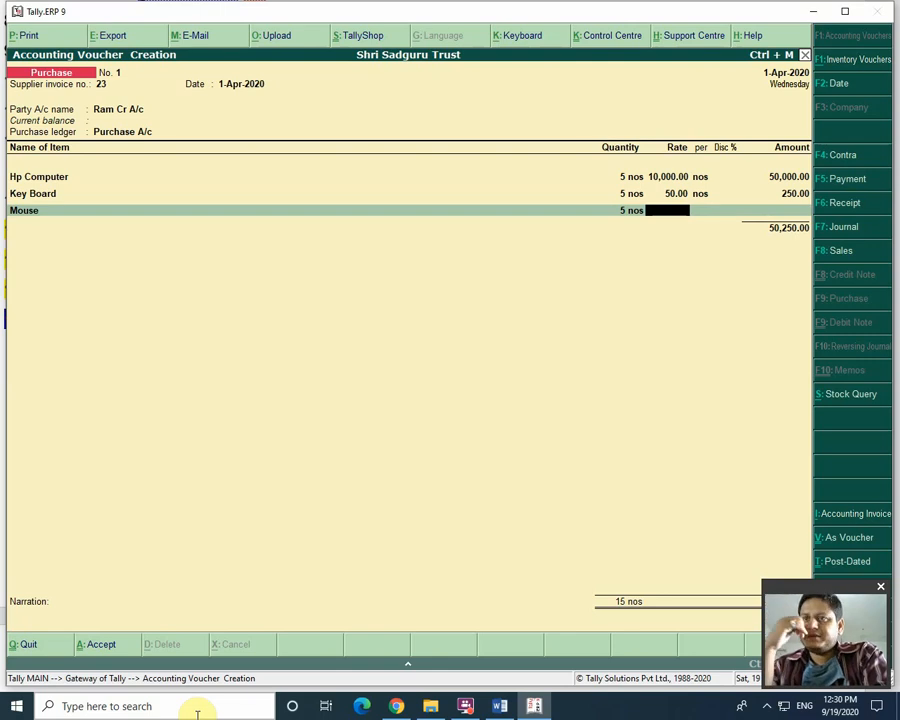
key("Return")
key("Return")
key("Return")
key("Return")
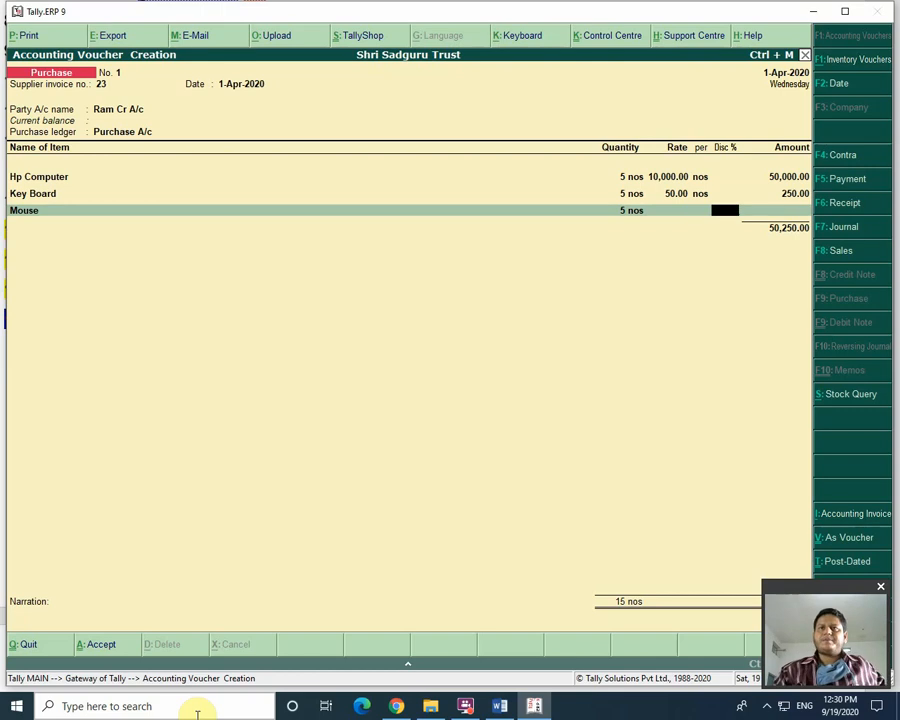
key("Return")
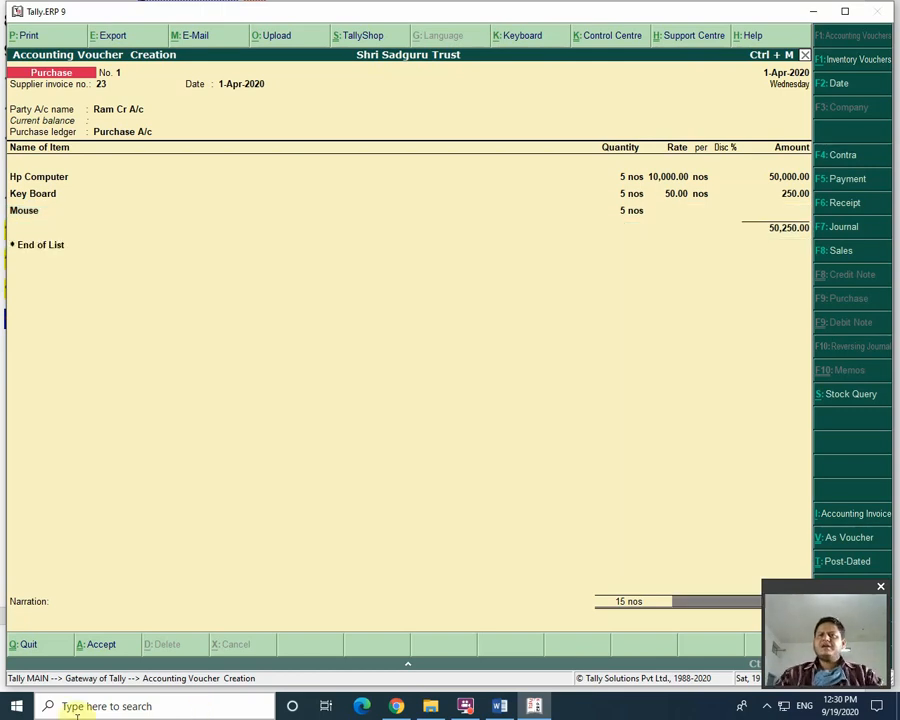
left_click_drag(849, 581, 85, 611)
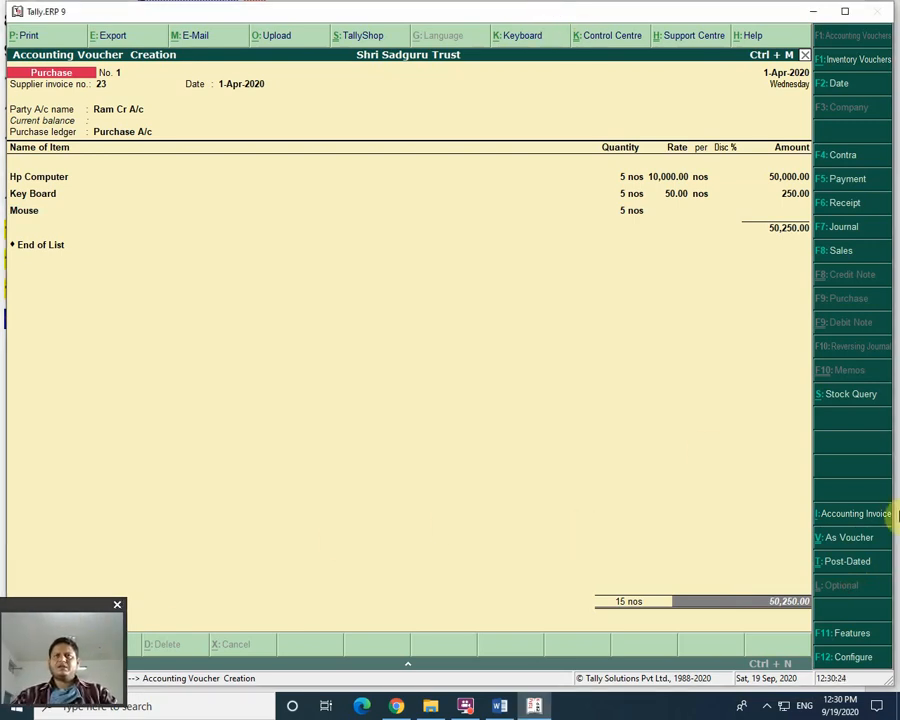
key("ctrl+a")
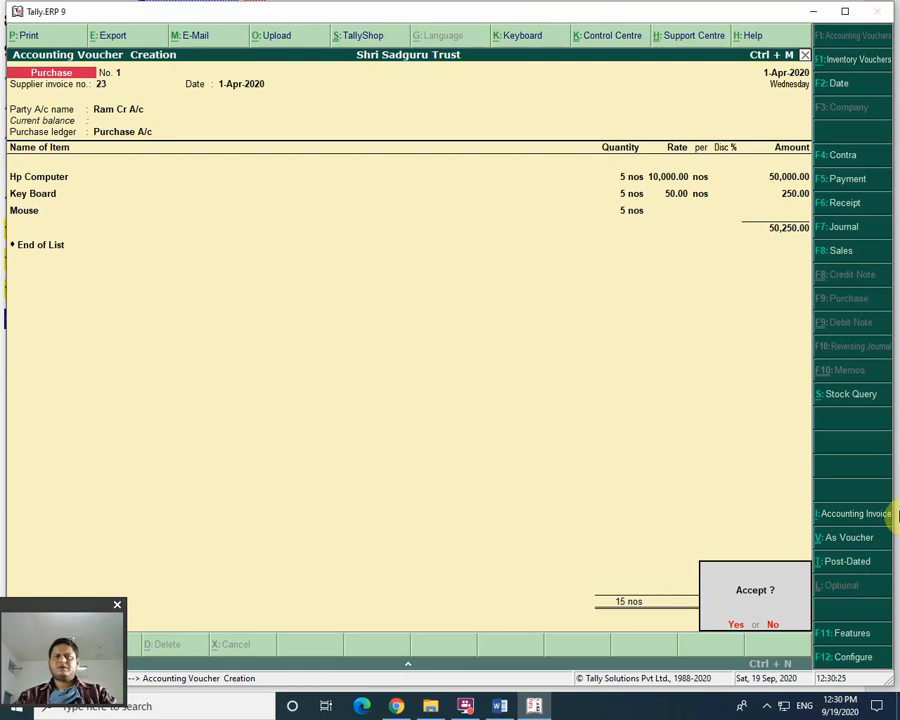
key("Return")
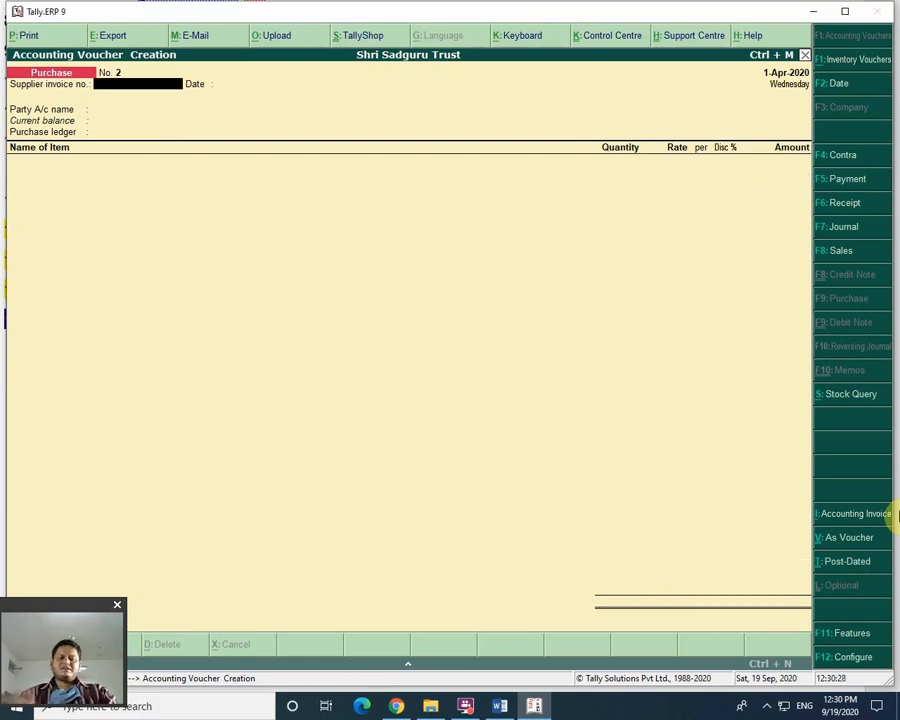
Switch to a sales voucher and enter reference number 1
key("F8")
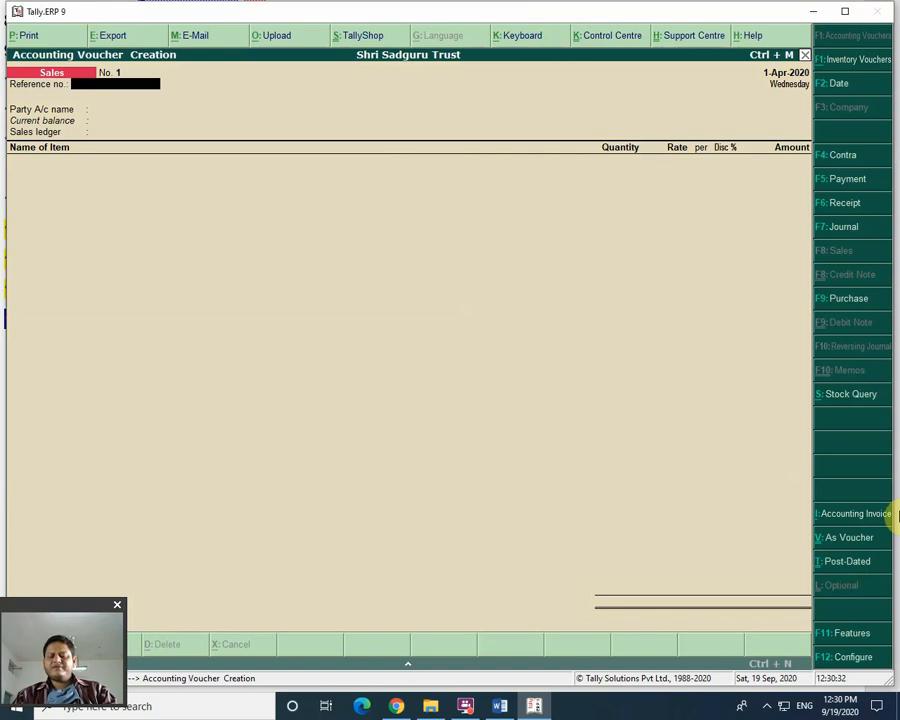
type("1")
key("Return")
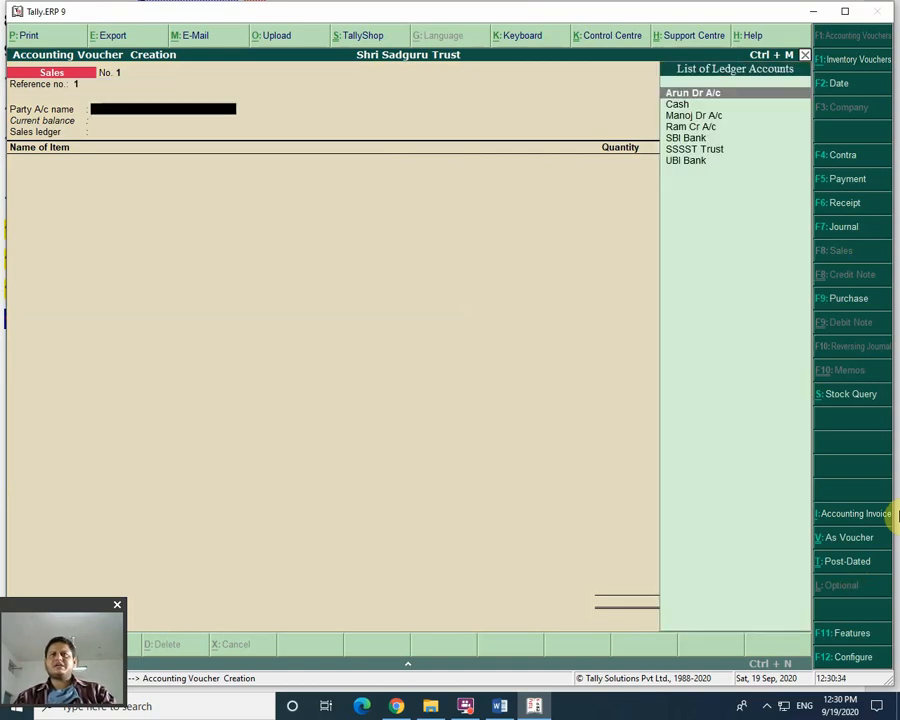
Set SSSST Trust as the sales voucher's party account and accept the despatch, order and buyer details unchanged
key("Down")
key("Down")
key("Down")
key("Down")
key("Down")
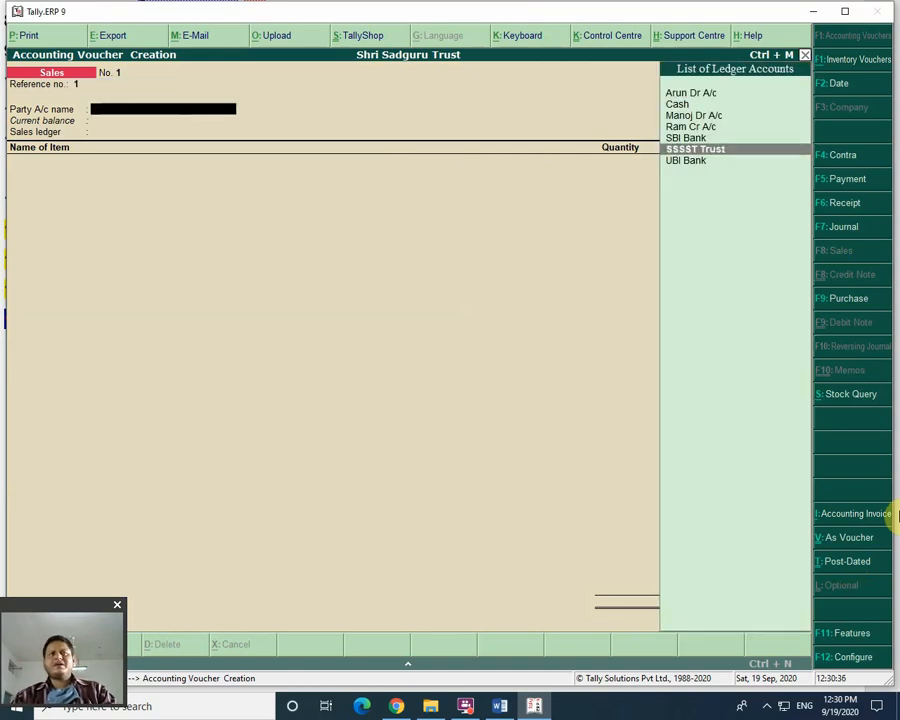
key("Return")
key("Return")
key("Return")
key("Return")
key("Return")
key("Return")
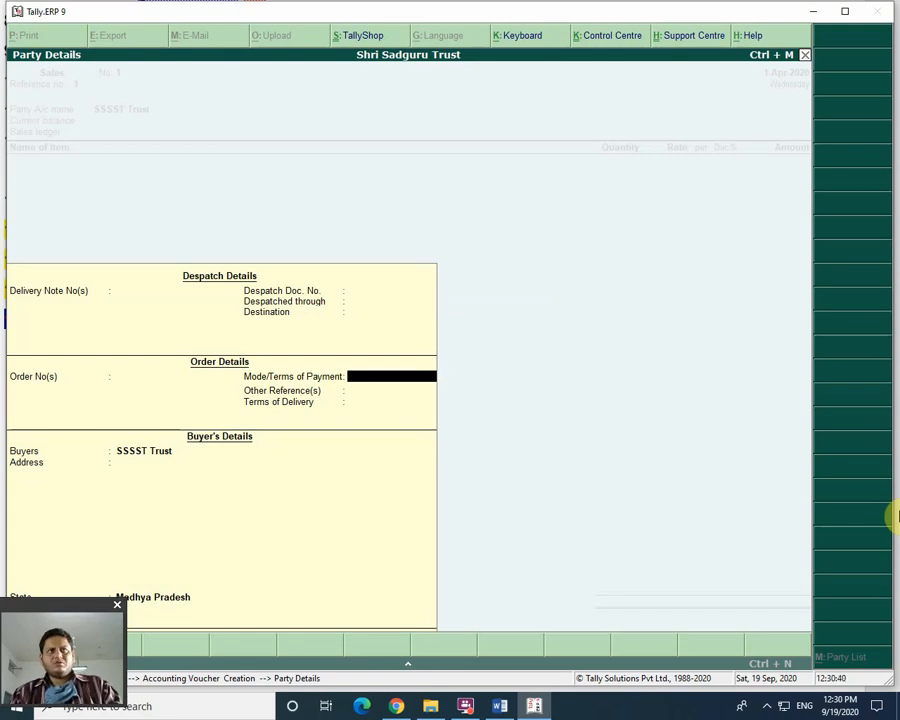
key("Return")
key("Return")
key("Return")
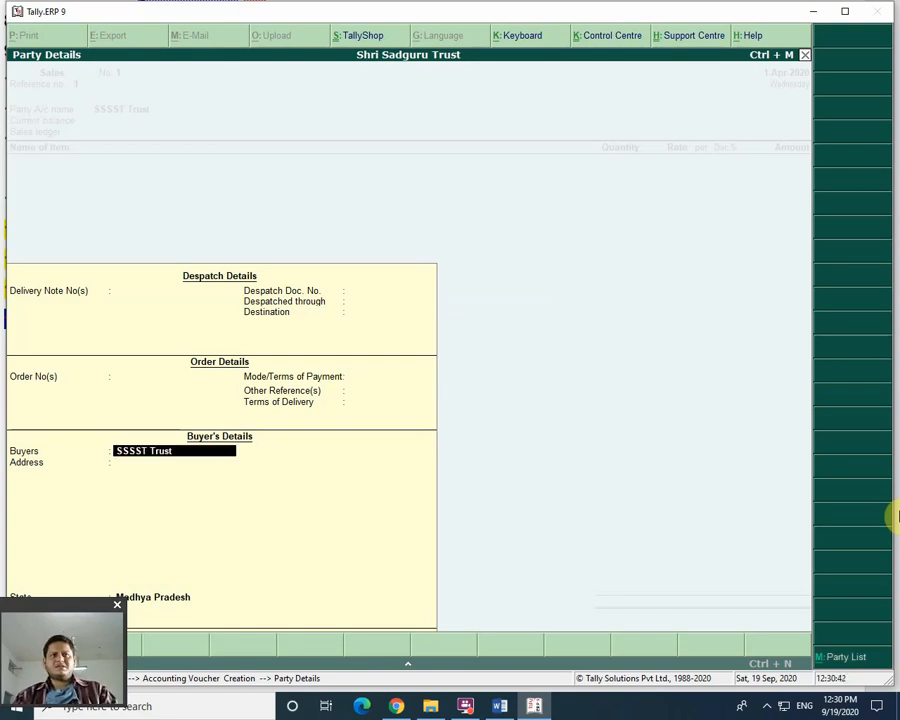
key("Return")
key("Return")
key("Return")
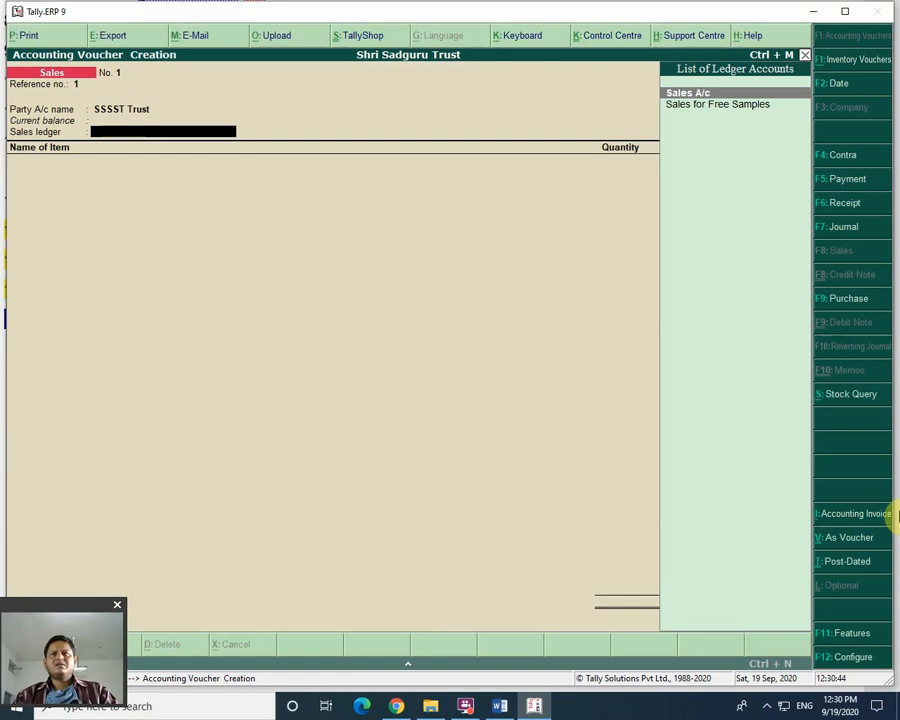
Select Sales for Free Samples as the sales ledger and add 1 nos of Hp Computer without a rate or amount
key("Down")
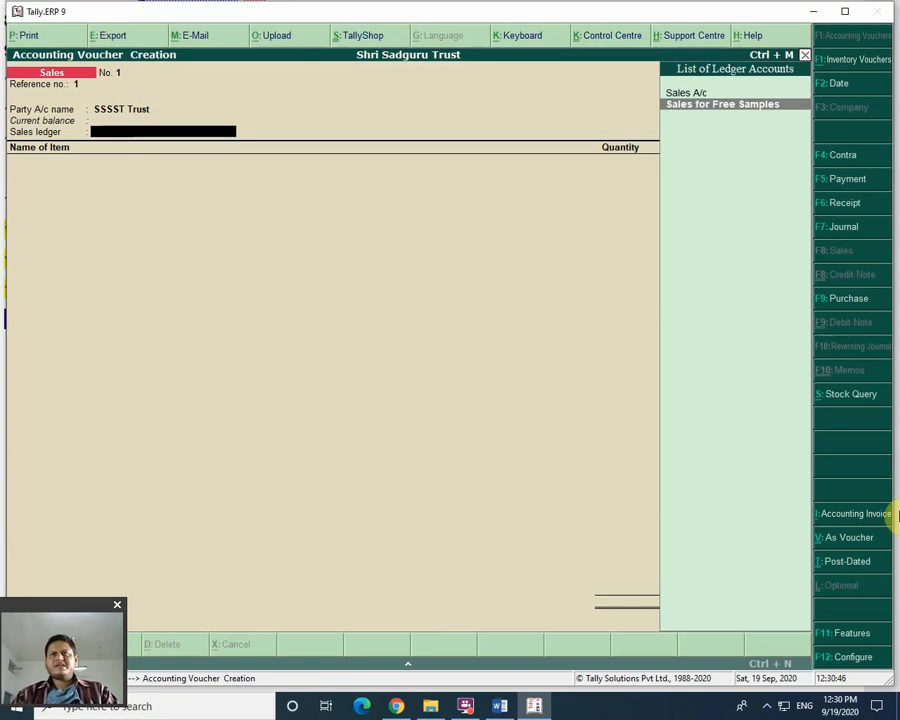
key("Return")
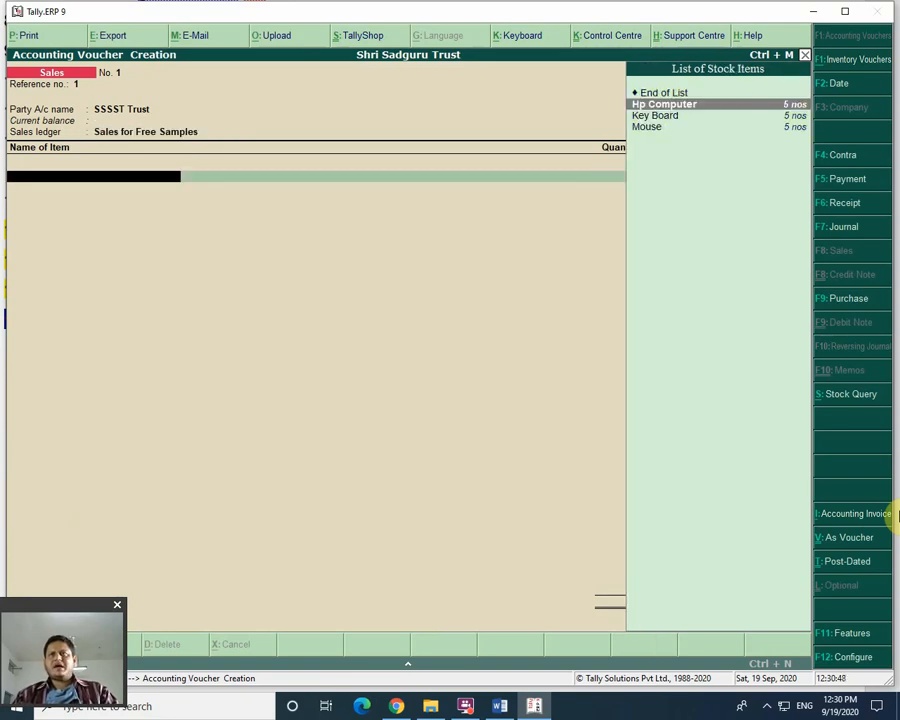
key("Return")
type("1")
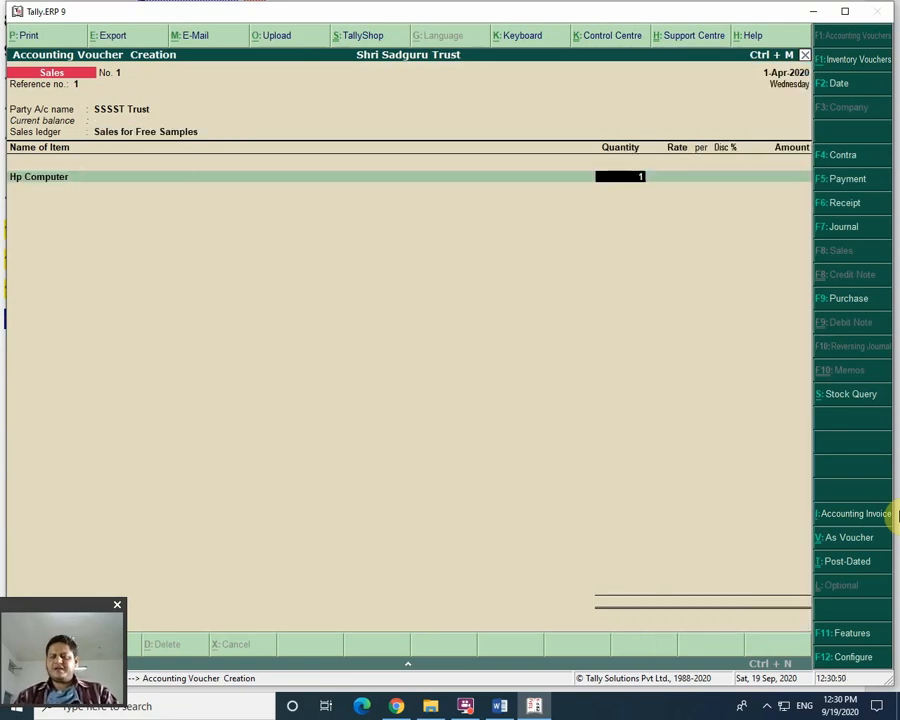
key("Return")
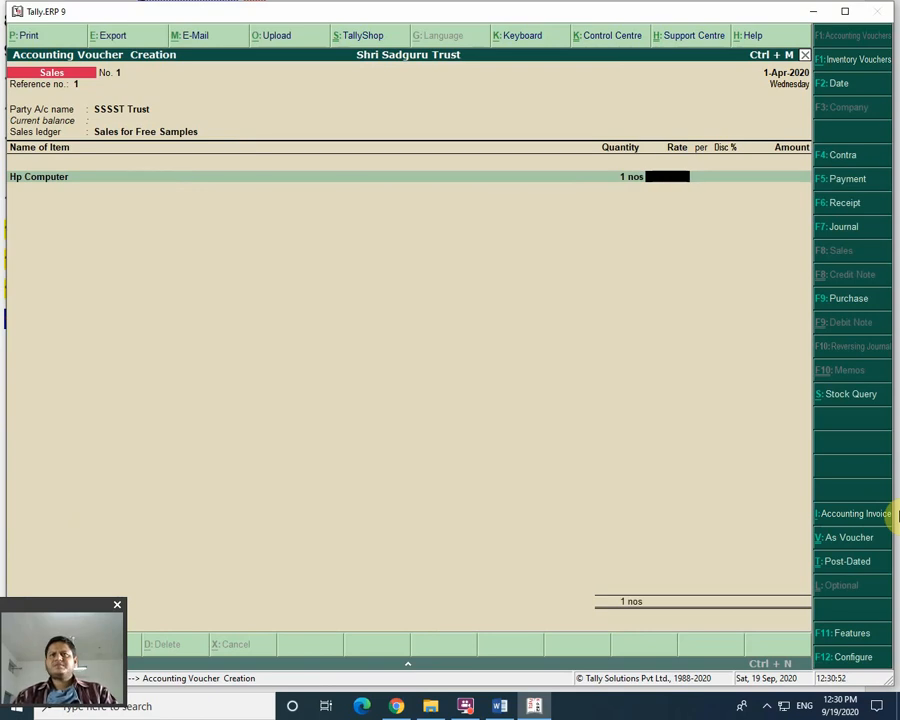
key("Return")
key("Return")
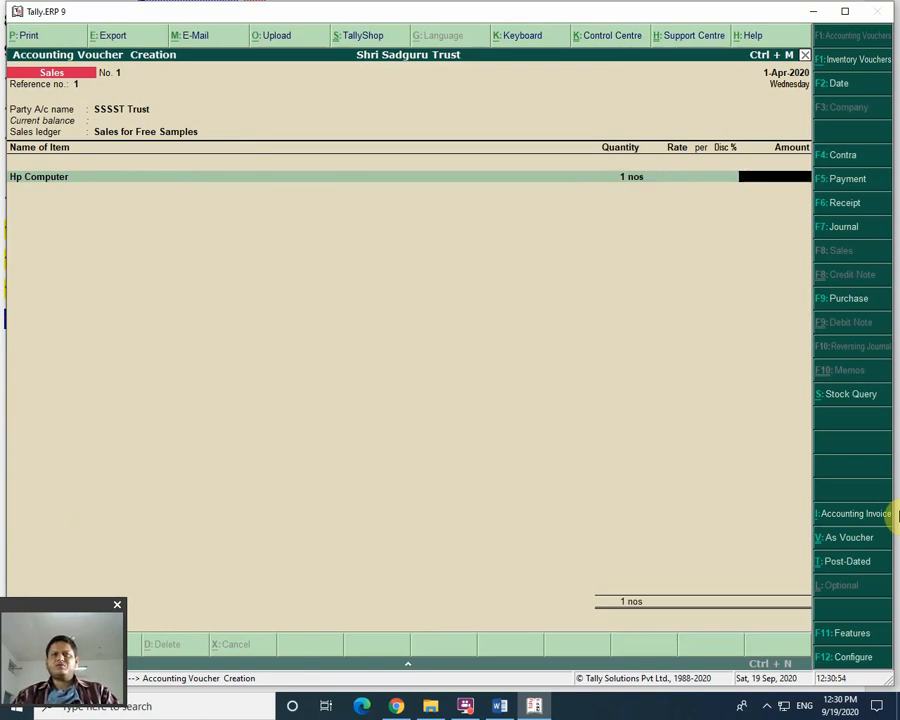
key("Return")
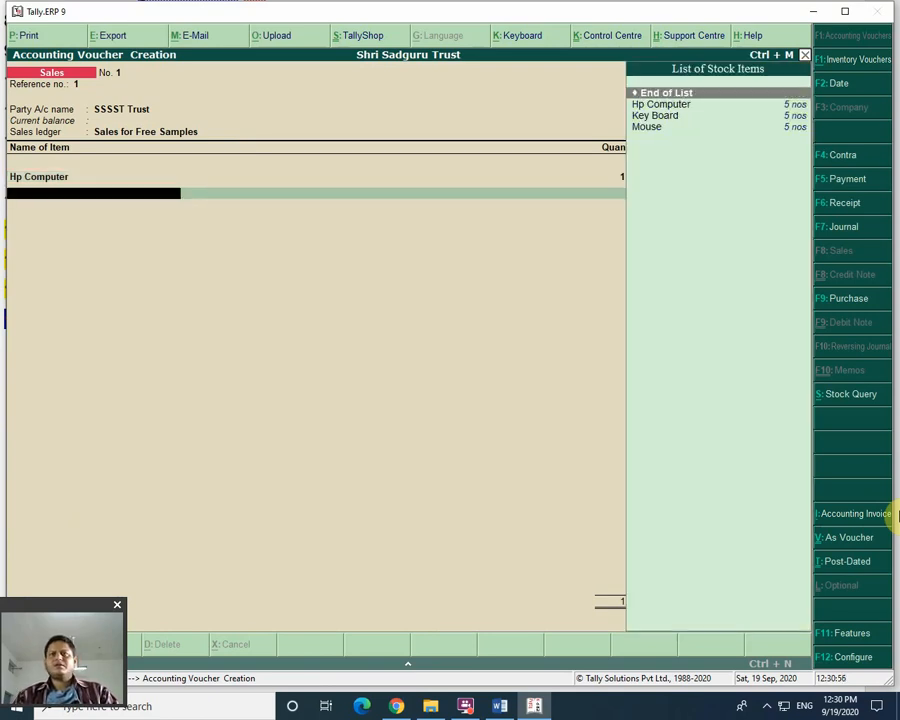
Add 1 nos of Key Board to the sales voucher, leaving its rate and amount blank
key("Down")
key("Down")
key("Return")
type("1")
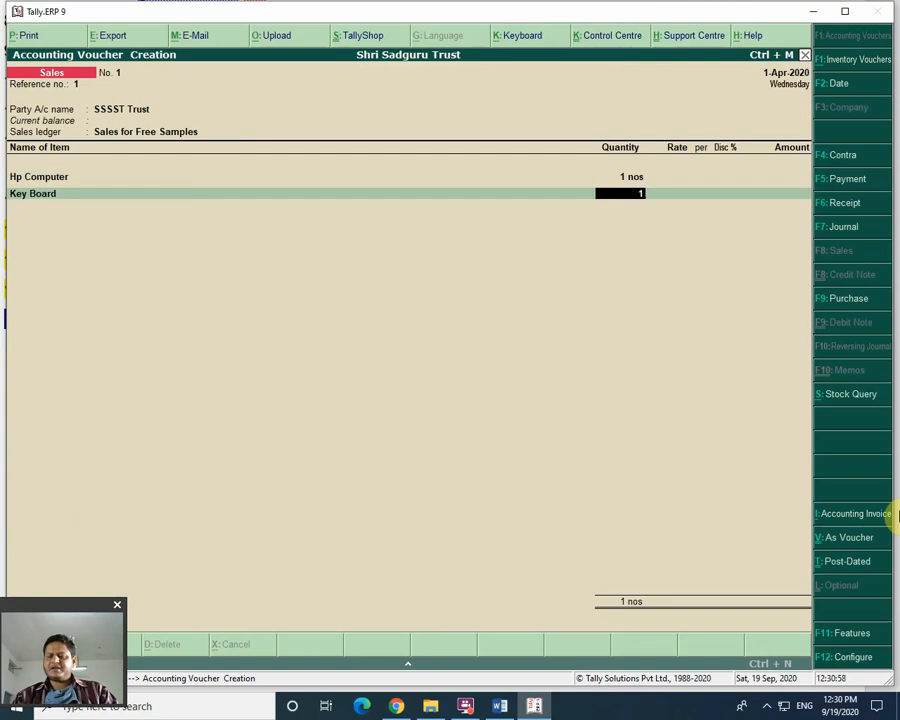
key("Return")
key("Return")
key("Return")
key("Return")
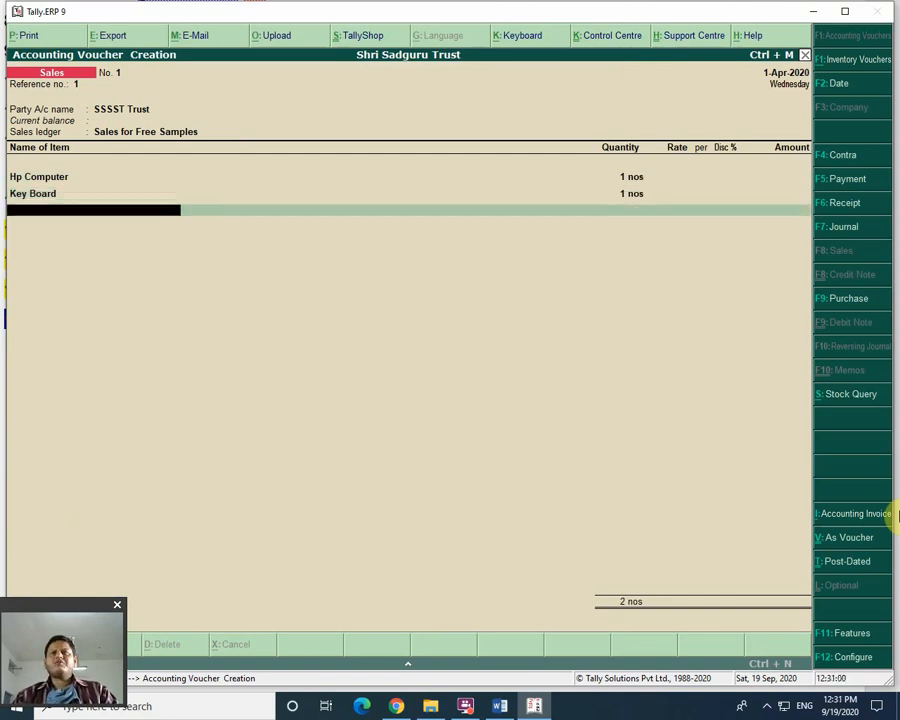
Add 1 nos of Mouse to the sales voucher without a rate or amount and end the item list
key("Down")
key("Down")
key("Down")
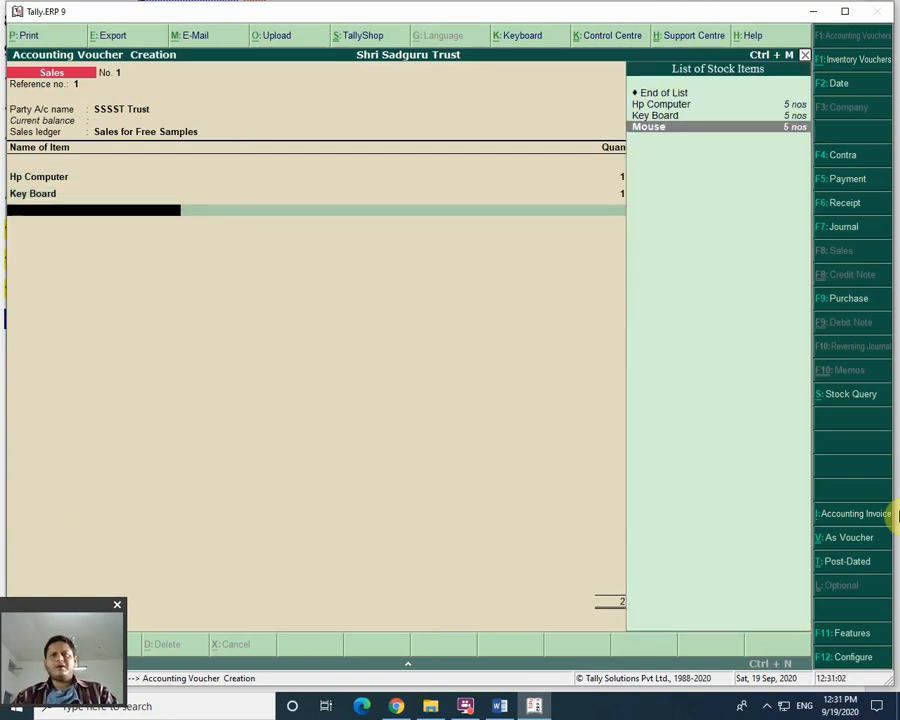
key("Return")
type("1")
key("Return")
key("Return")
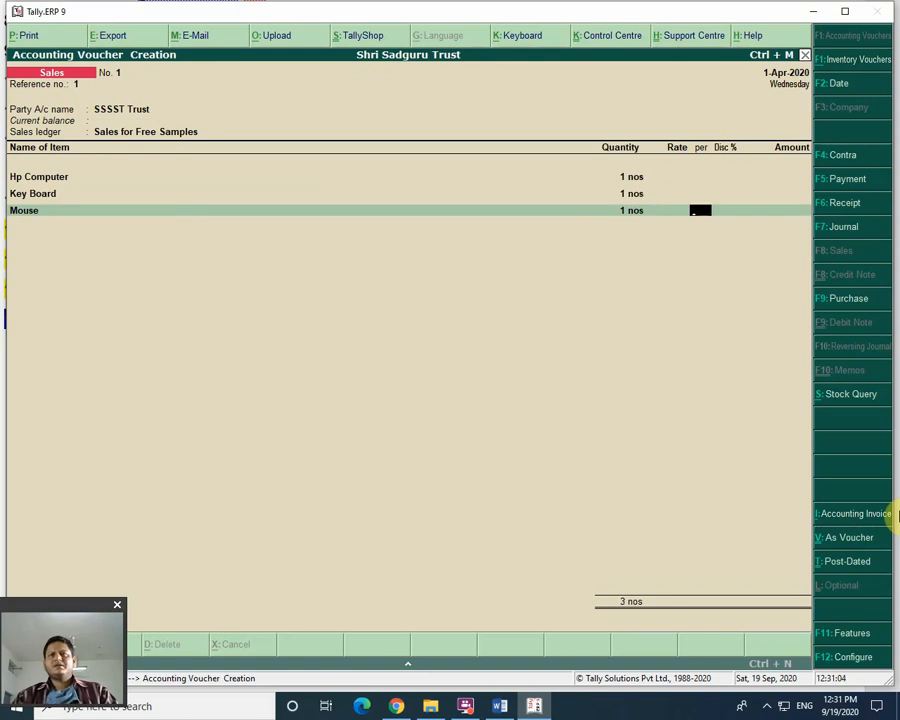
key("Return")
key("Return")
key("Return")
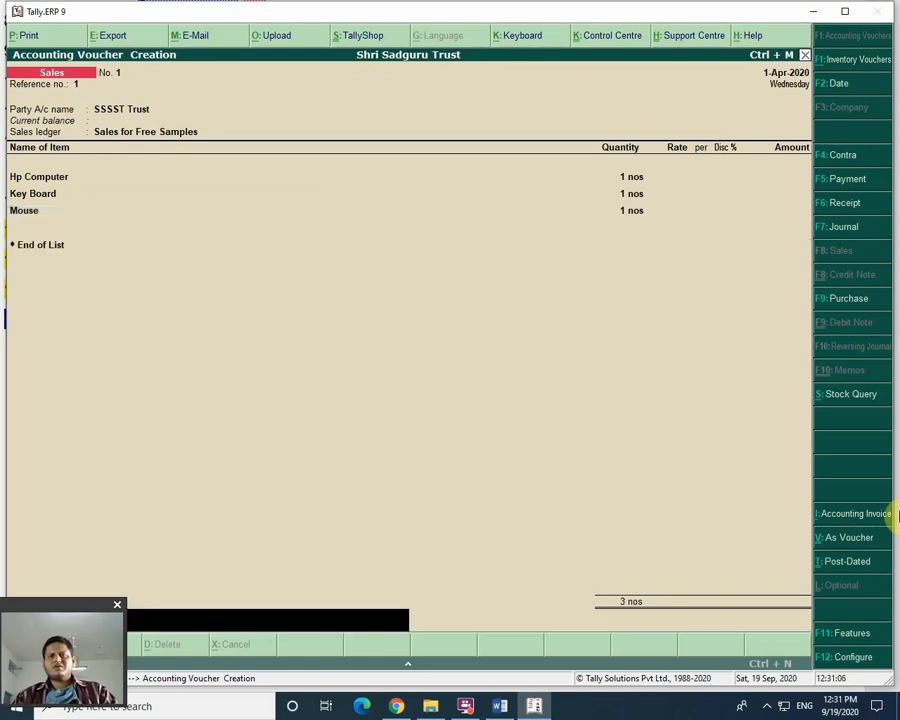
Leave the narration blank, save the free-samples sales voucher and exit voucher entry
key("Return")
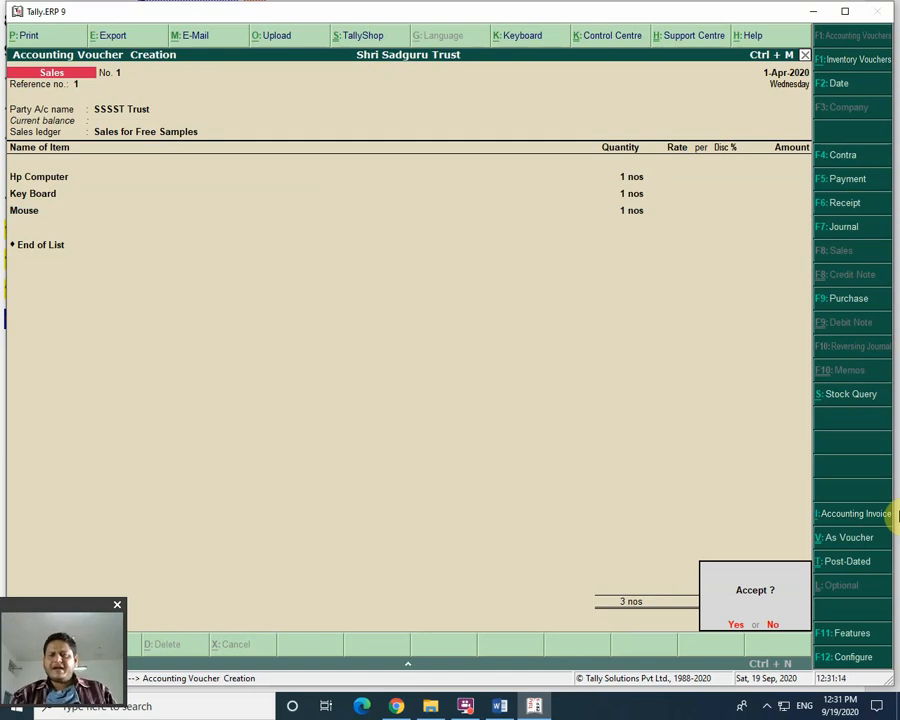
key("Return")
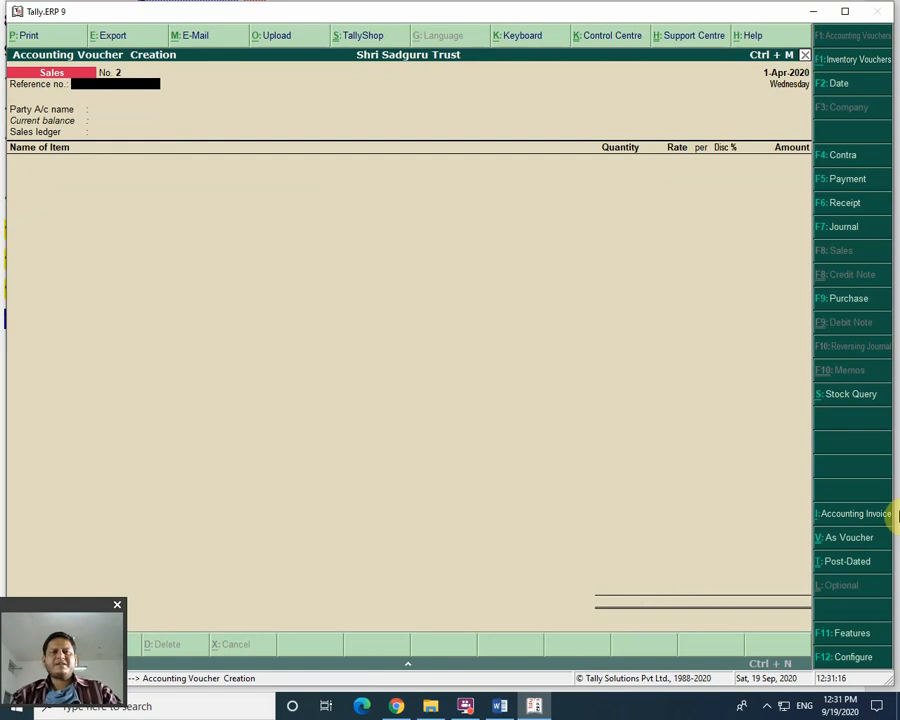
key("Escape")
Open the Stock Summary and examine the closing quantity, rate and value of Hp Computer, Key Board and Mouse
key("Down")
key("Down")
key("Down")
key("Down")
key("Down")
key("Down")
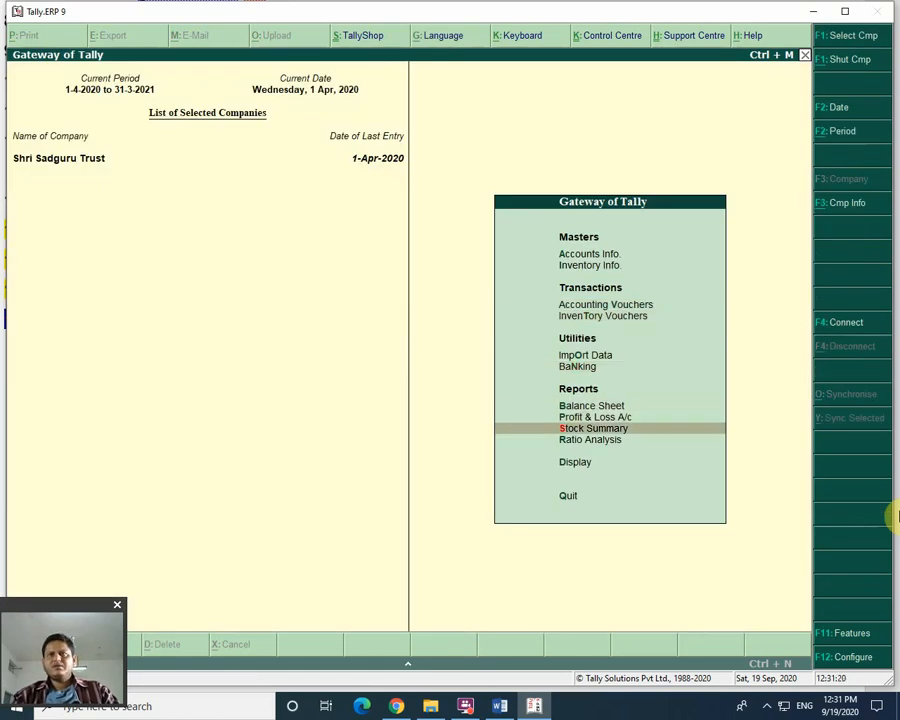
key("Return")
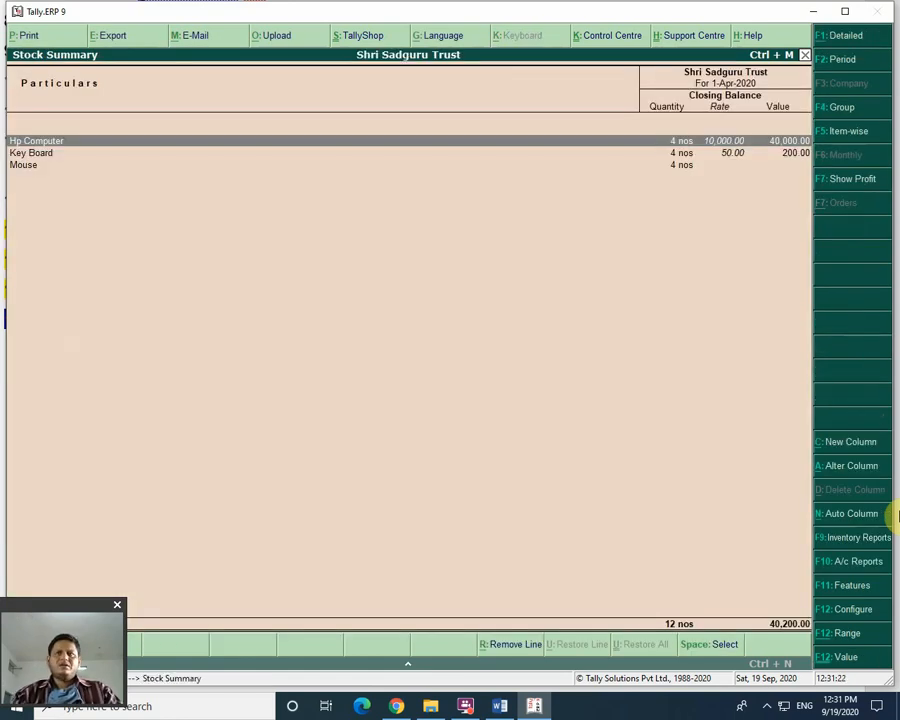
key("Down")
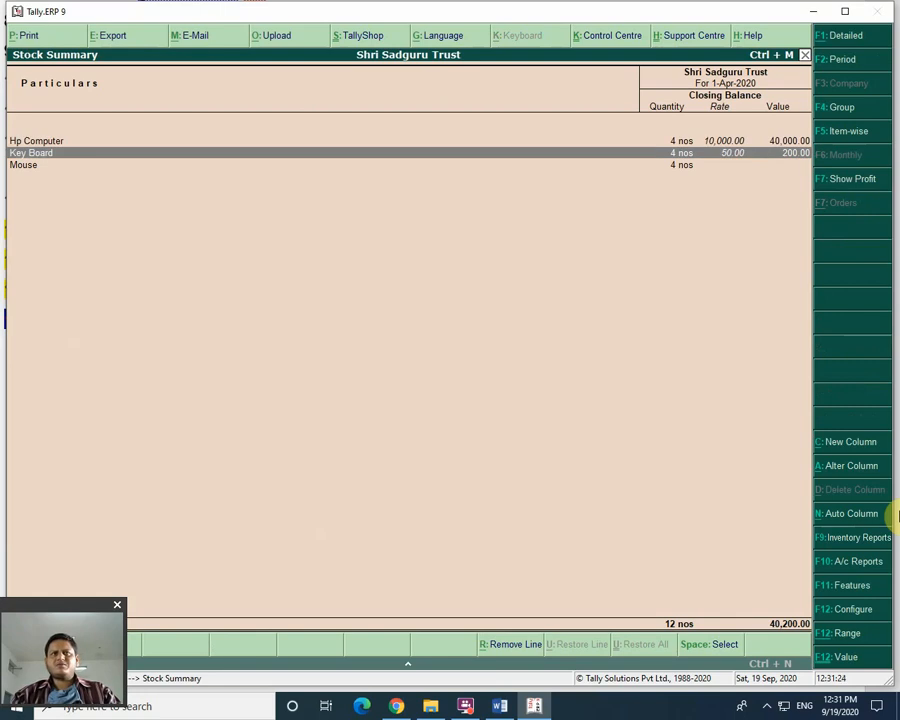
key("Down")
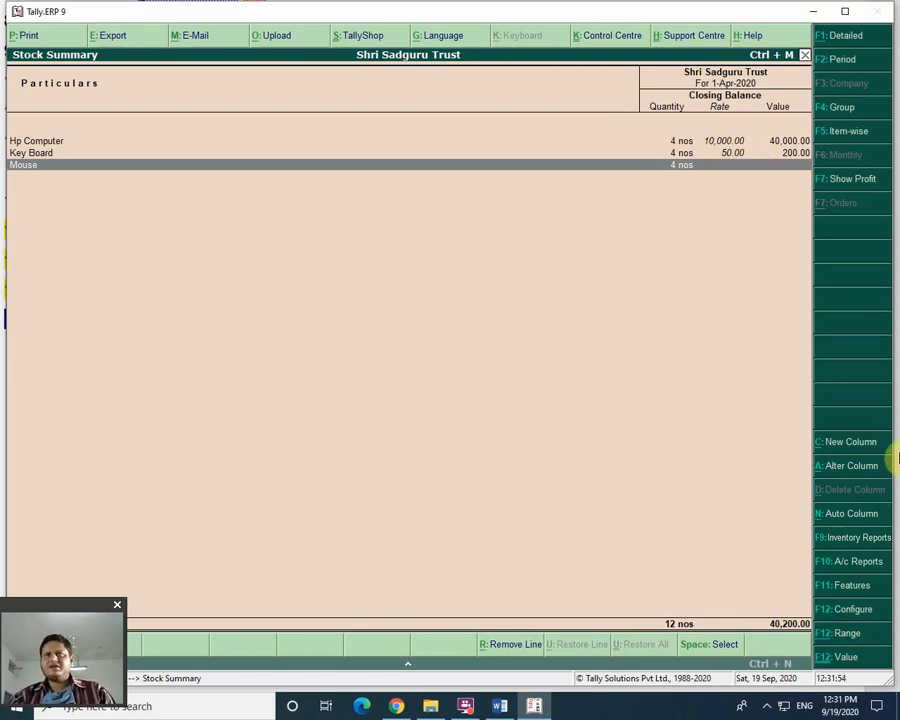
key("Up")
key("Up")
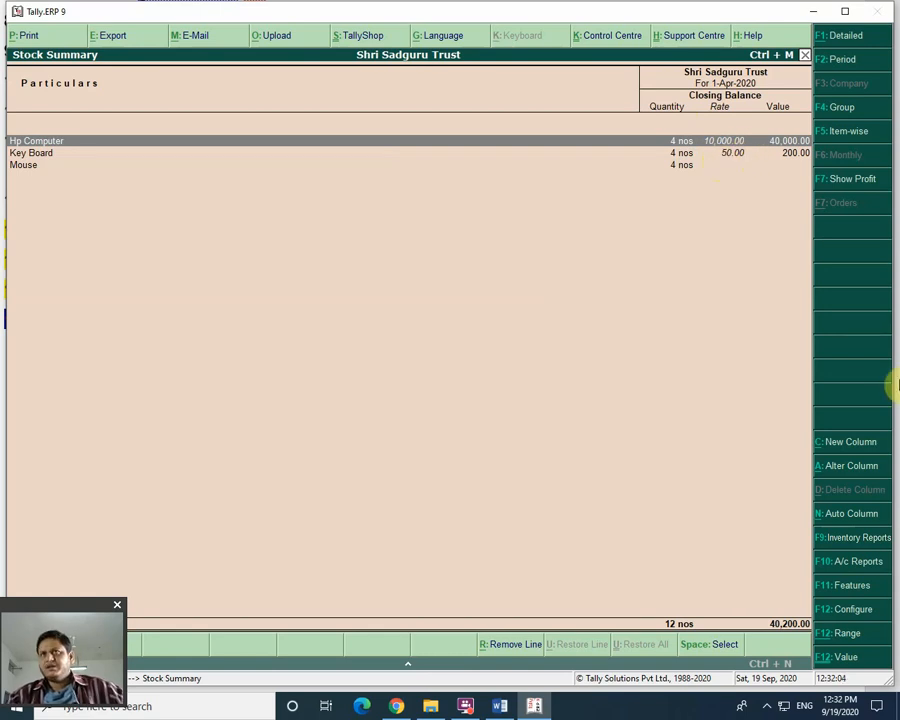
Examine Hp Computer's April stock vouchers, comparing the purchase with the free issue to SSSST Trust, and return to the Stock Summary
key("Down")
key("Up")
key("Return")
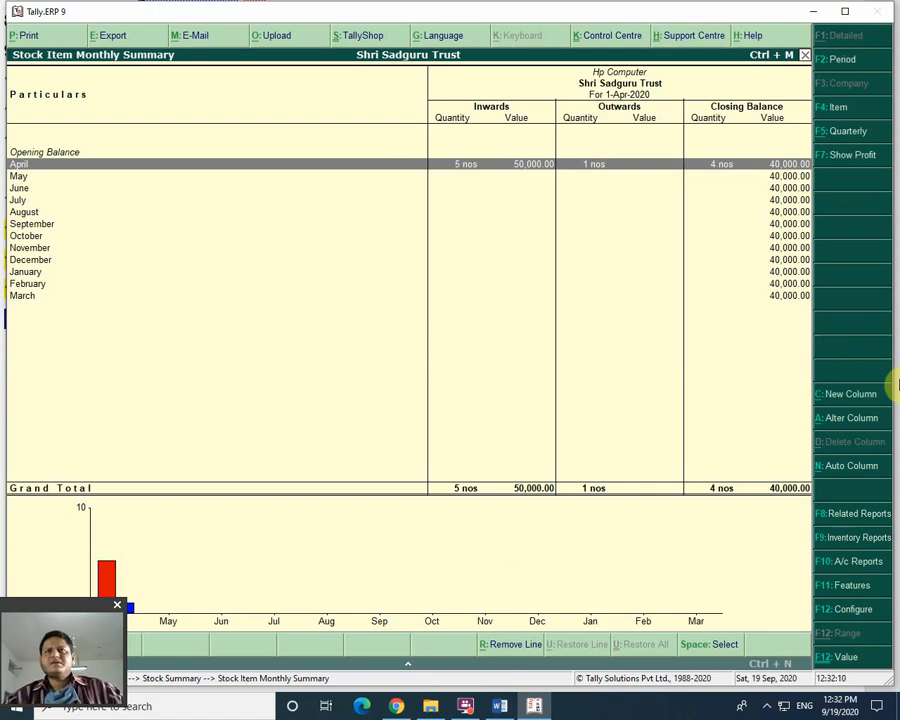
double_click(548, 175)
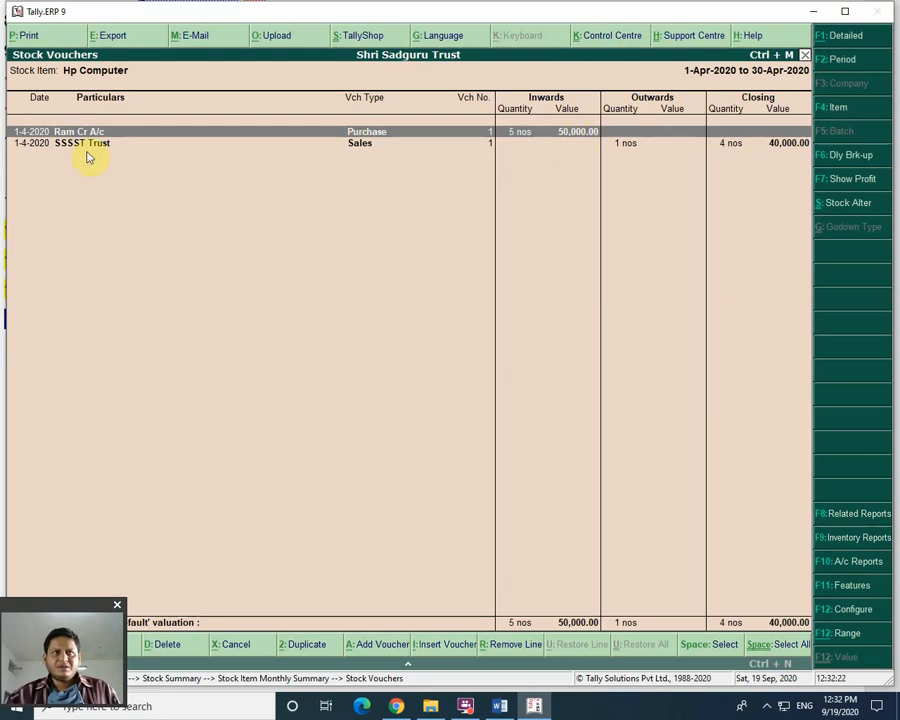
key("Down")
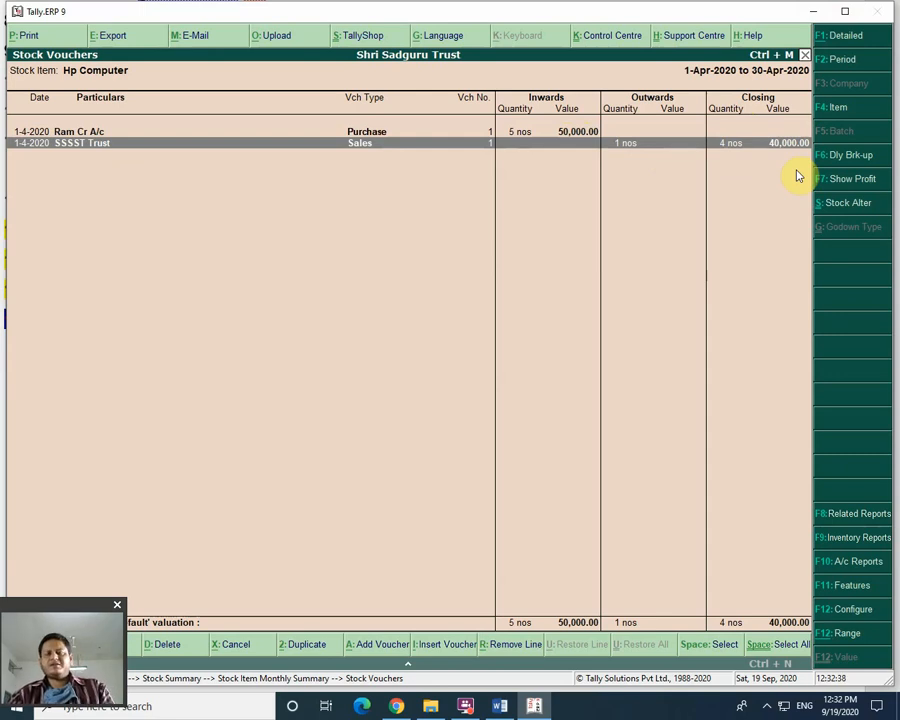
key("Escape")
key("Escape")
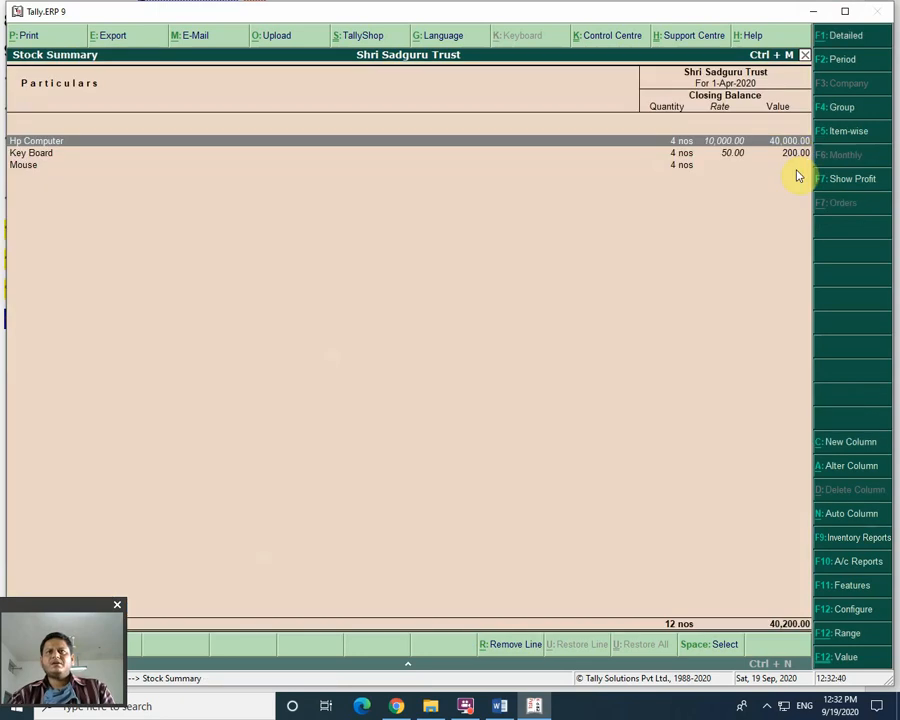
Review Key Board's April stock vouchers for inward, outward and closing figures, and return to the Stock Summary
key("Down")
key("Return")
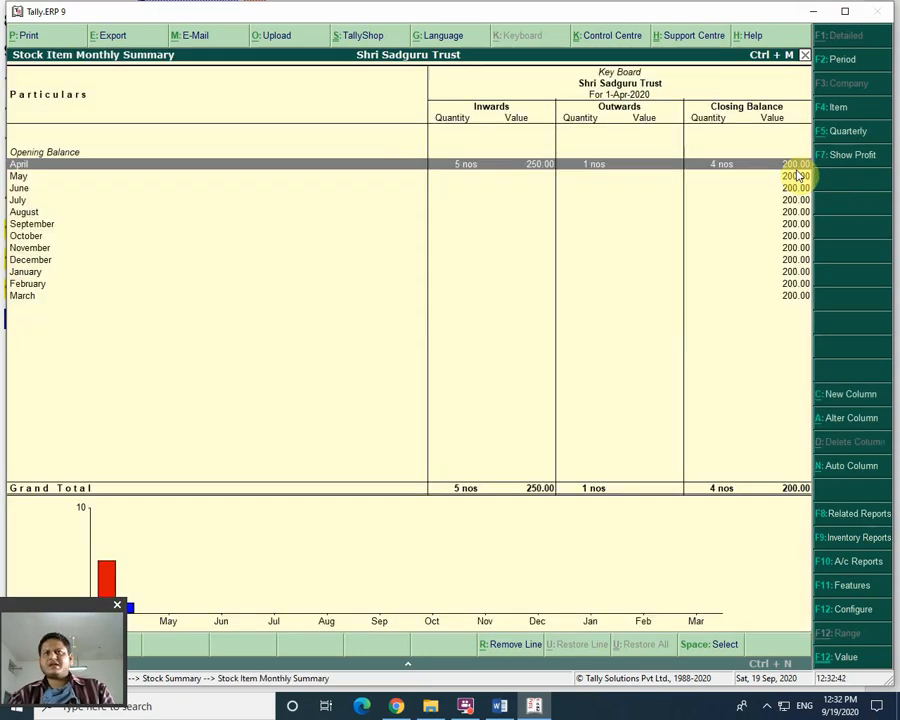
key("Return")
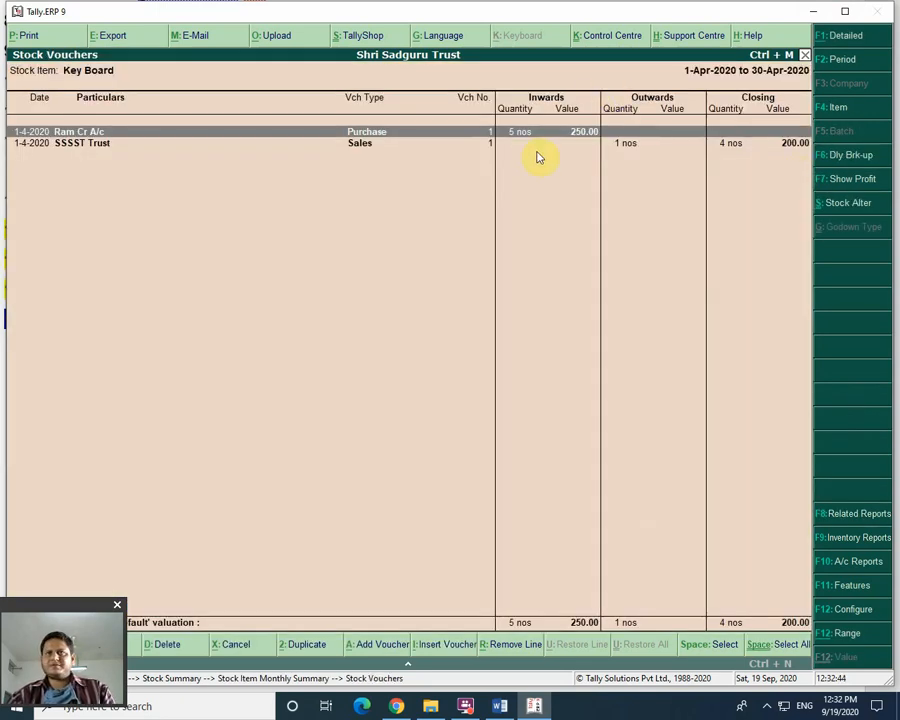
left_click(625, 145)
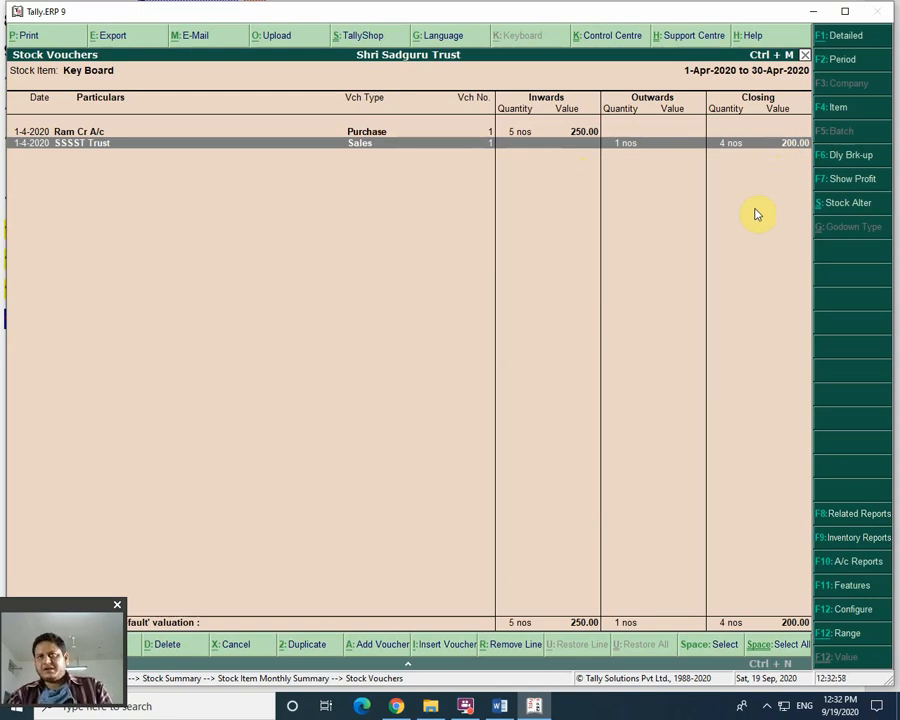
key("Escape")
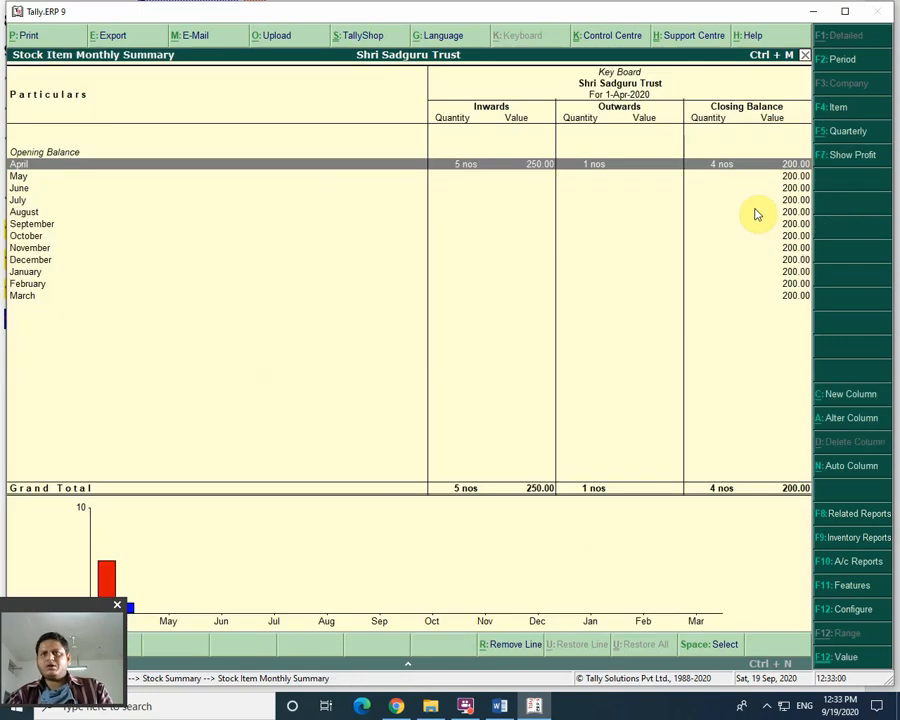
key("Escape")
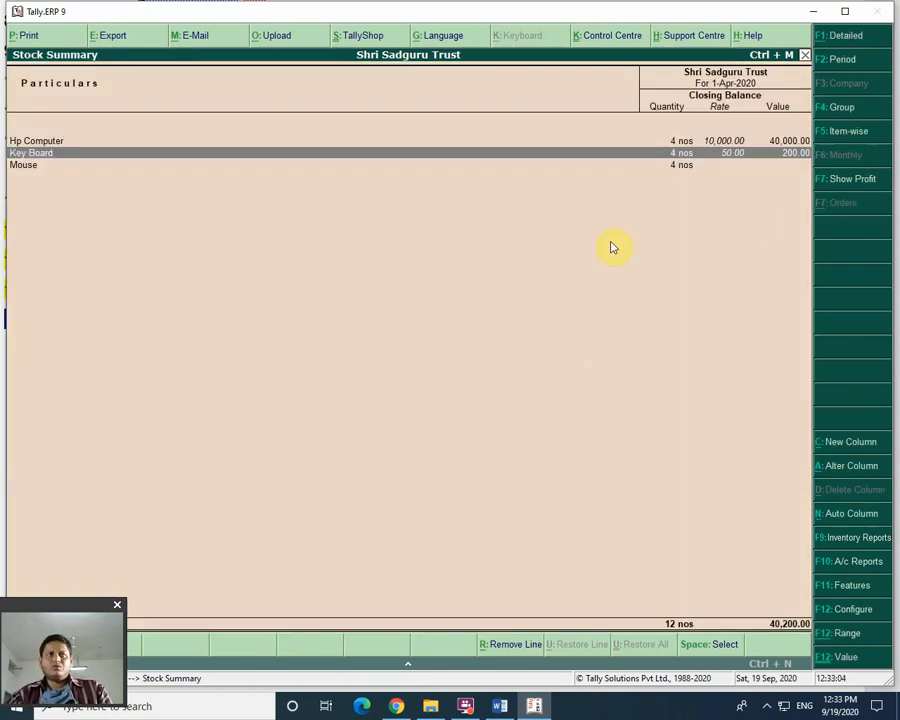
Check Mouse's April stock vouchers for the purchase and free-sample entries, and close the Stock Summary
key("Down")
key("Return")
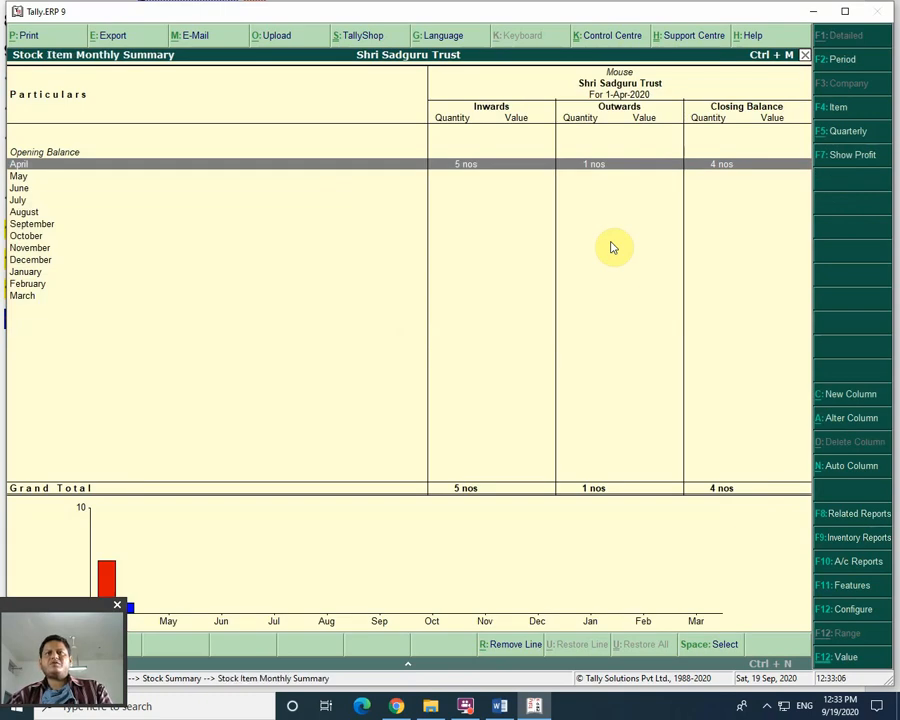
key("Return")
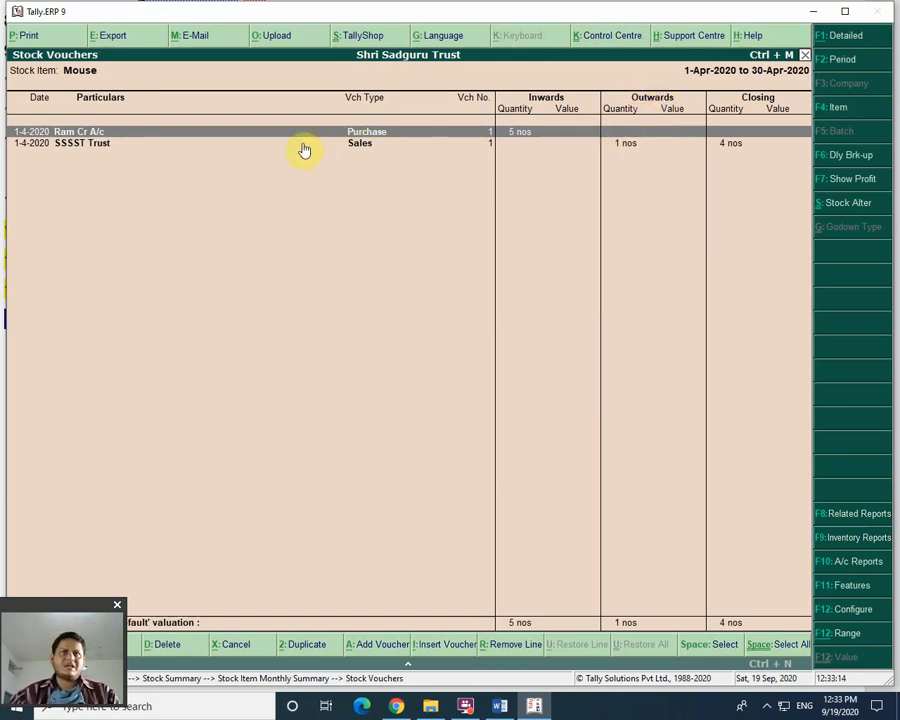
key("Down")
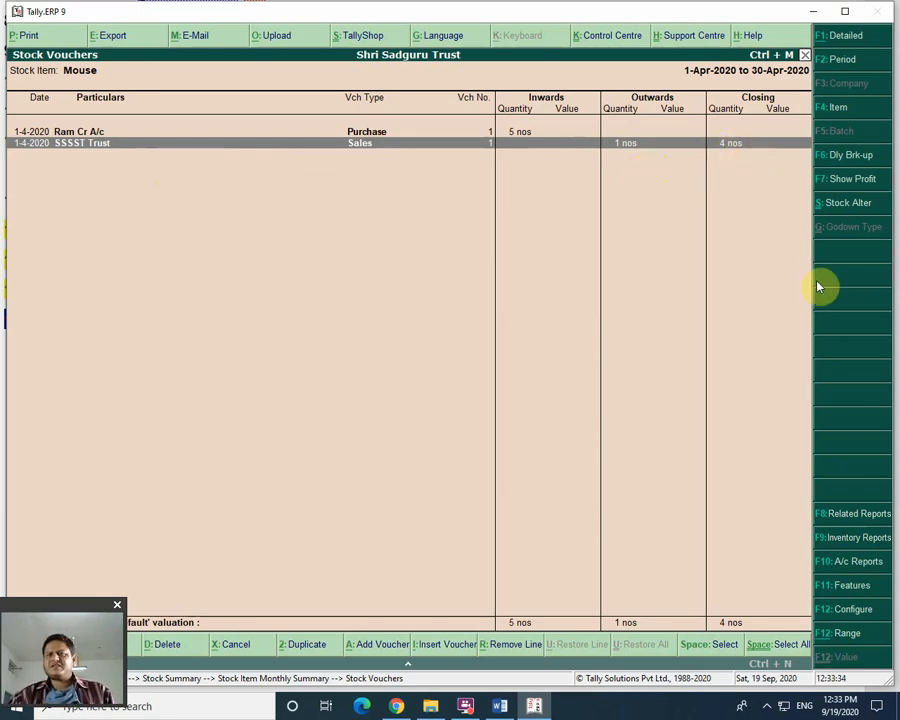
key("Escape")
key("Escape")
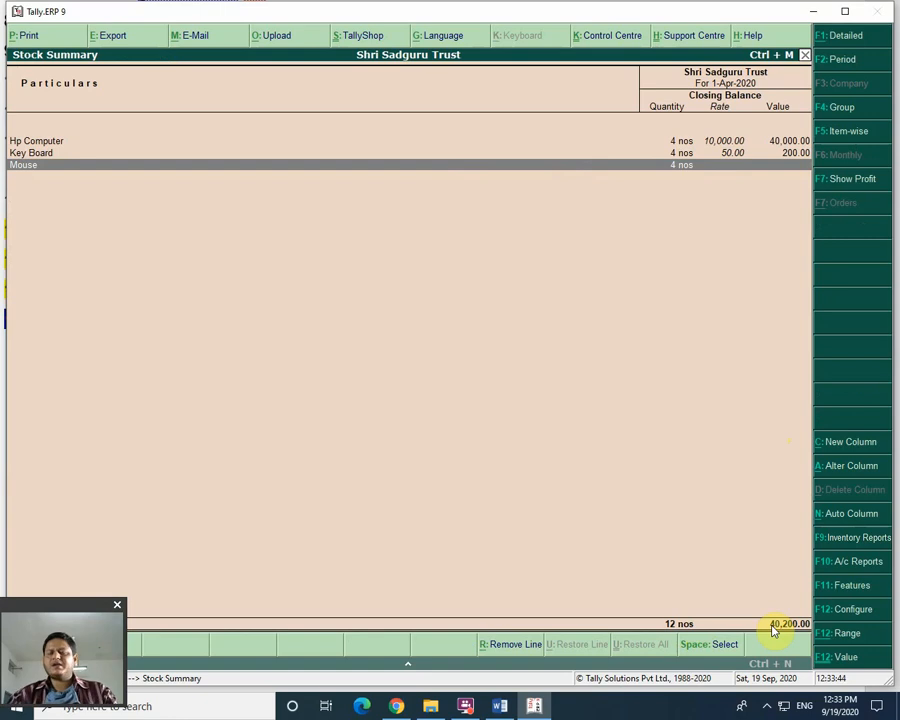
key("Escape")
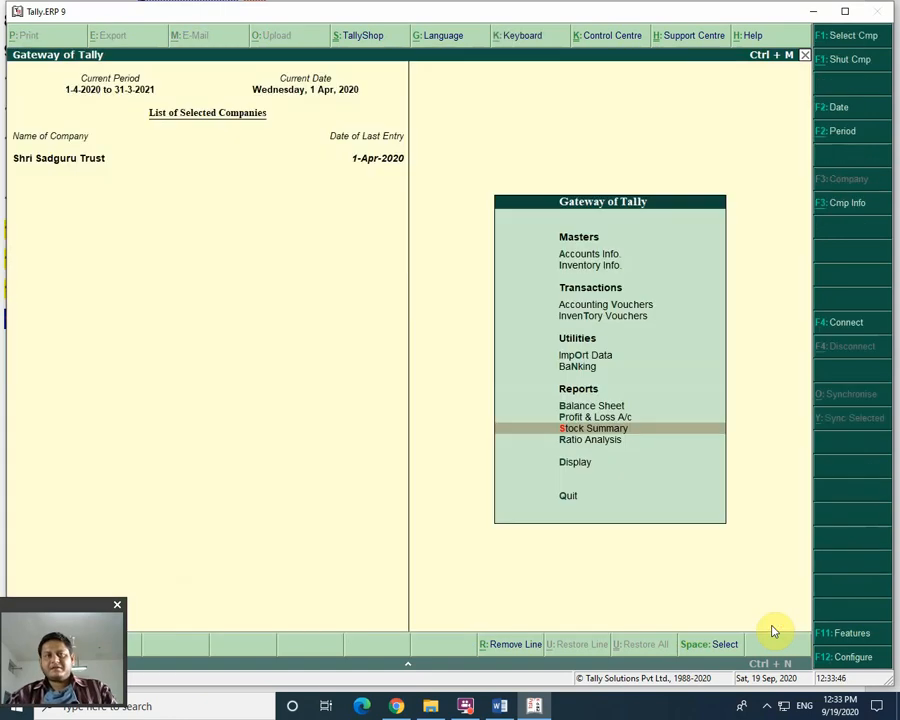
Open the Balance Sheet, trace Current Liabilities through Sundry Creditors to the supplier's monthly ledger summary, and return
key("Up")
key("Up")
key("Return")
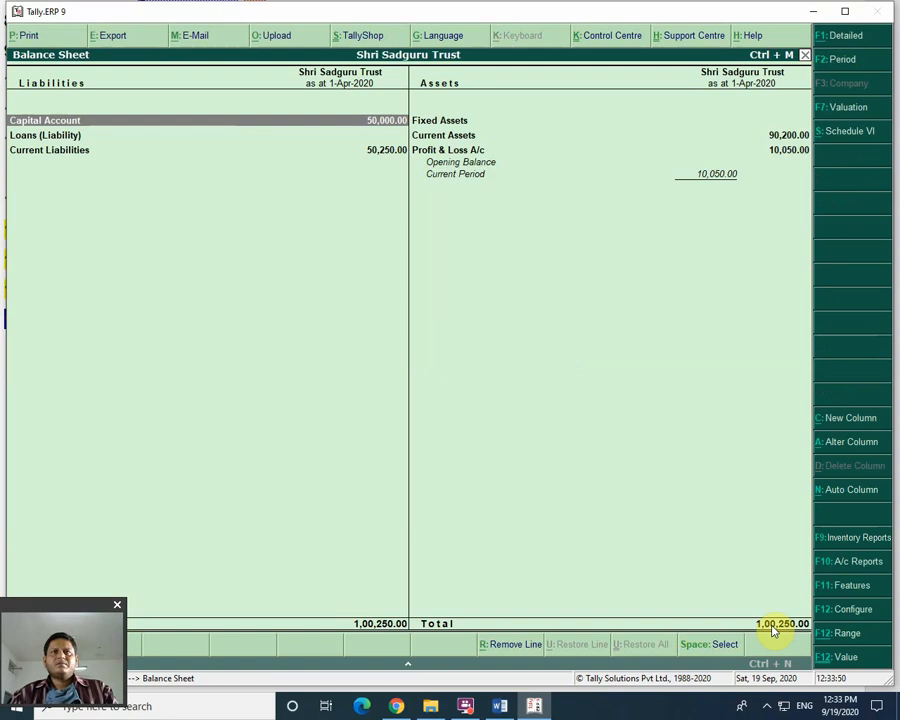
key("Down")
key("Down")
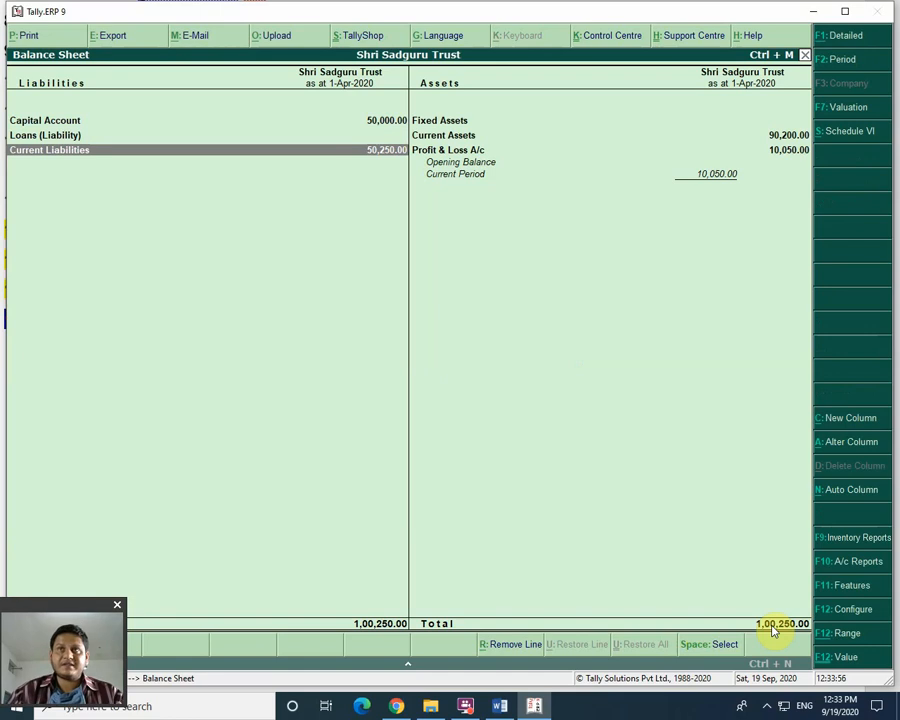
key("Return")
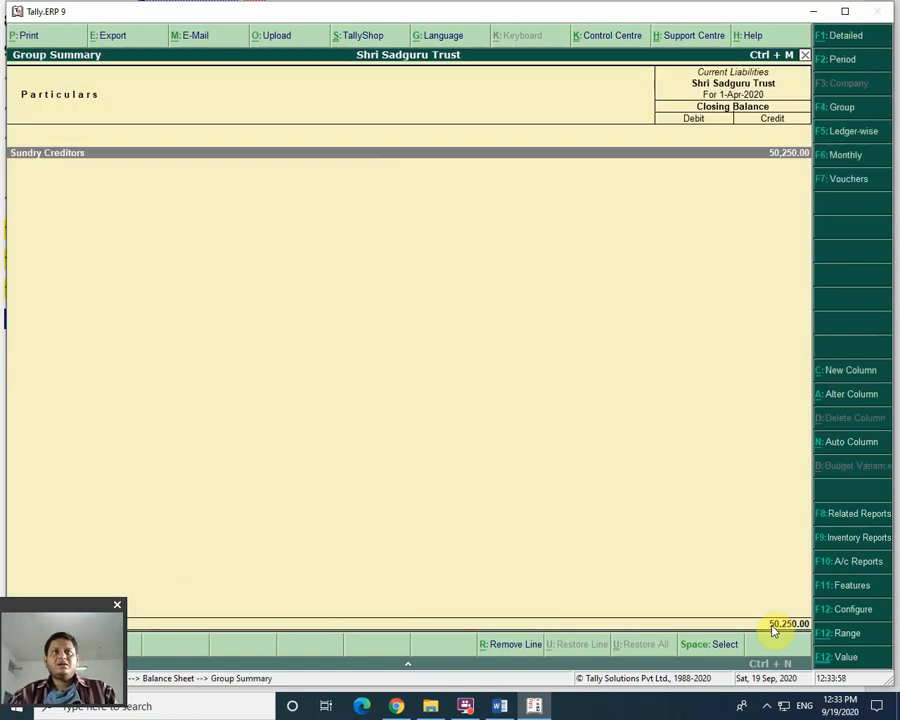
key("Return")
key("Return")
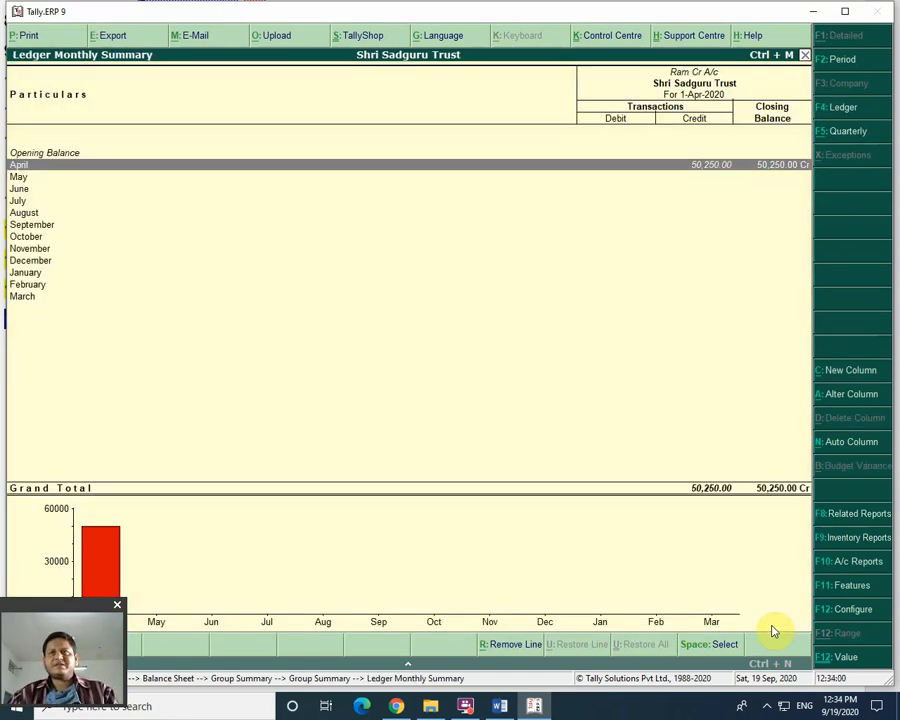
key("Escape")
key("Escape")
key("Escape")
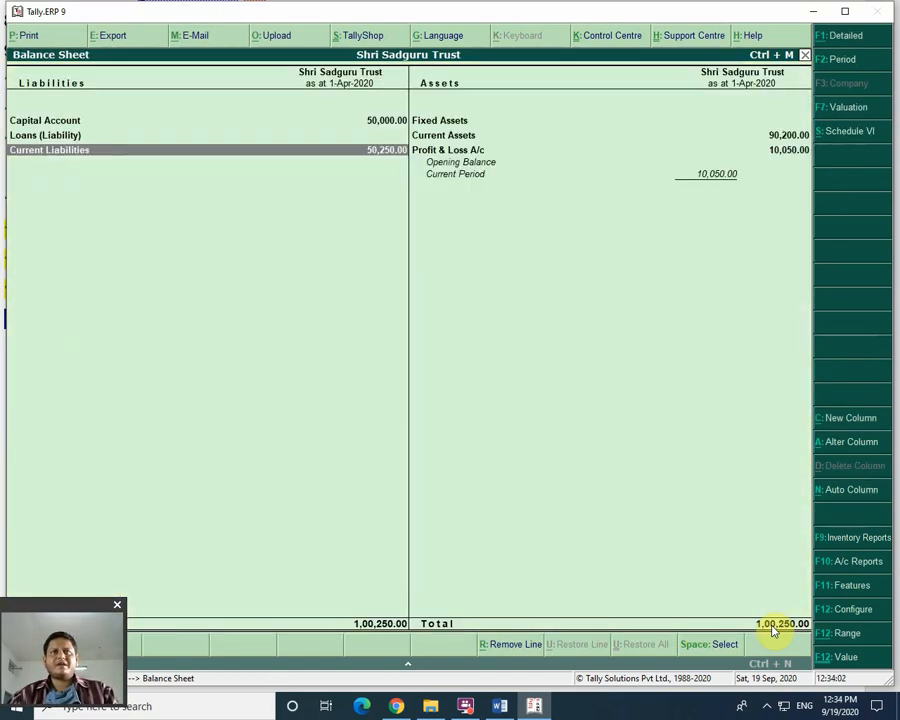
Show the Balance Sheet in detailed form and examine the Current Assets breakdown, including Closing Stock, Sundry Debtors and Cash-in-Hand
key("Right")
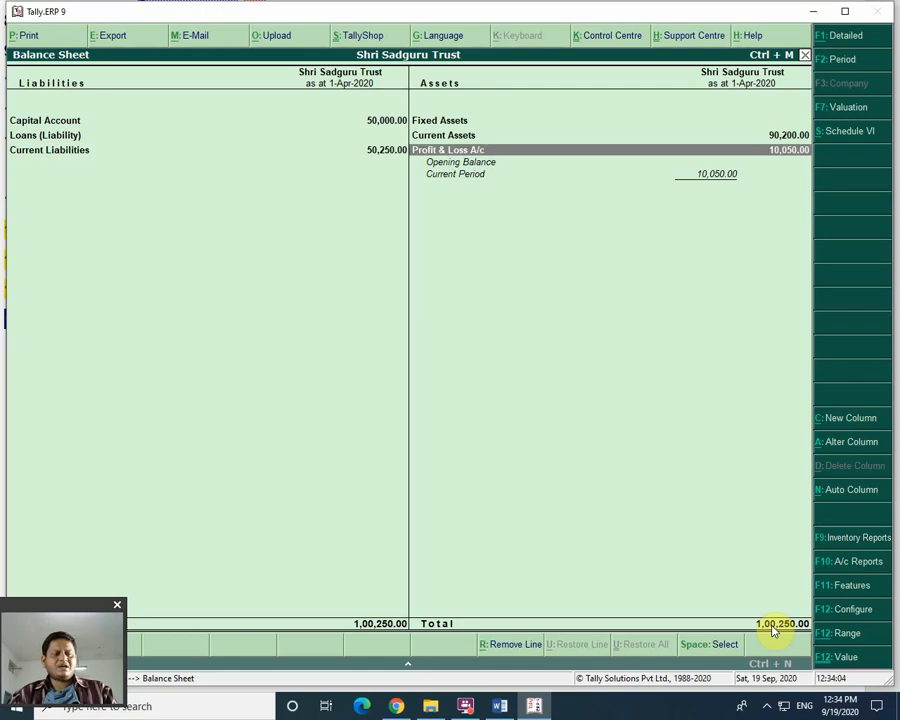
key("alt+F1")
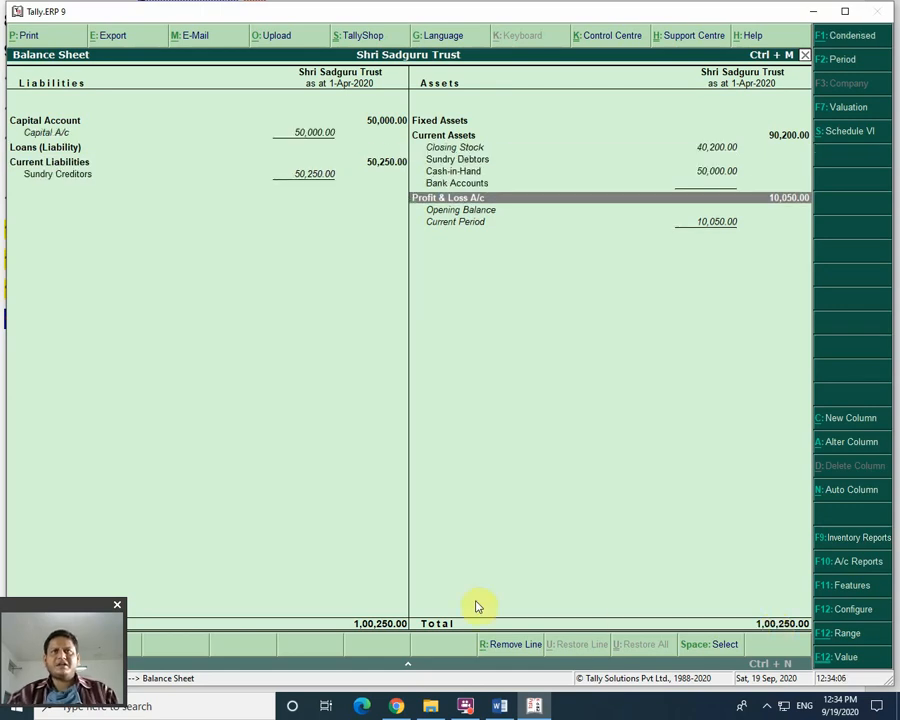
left_click(452, 120)
left_click(451, 136)
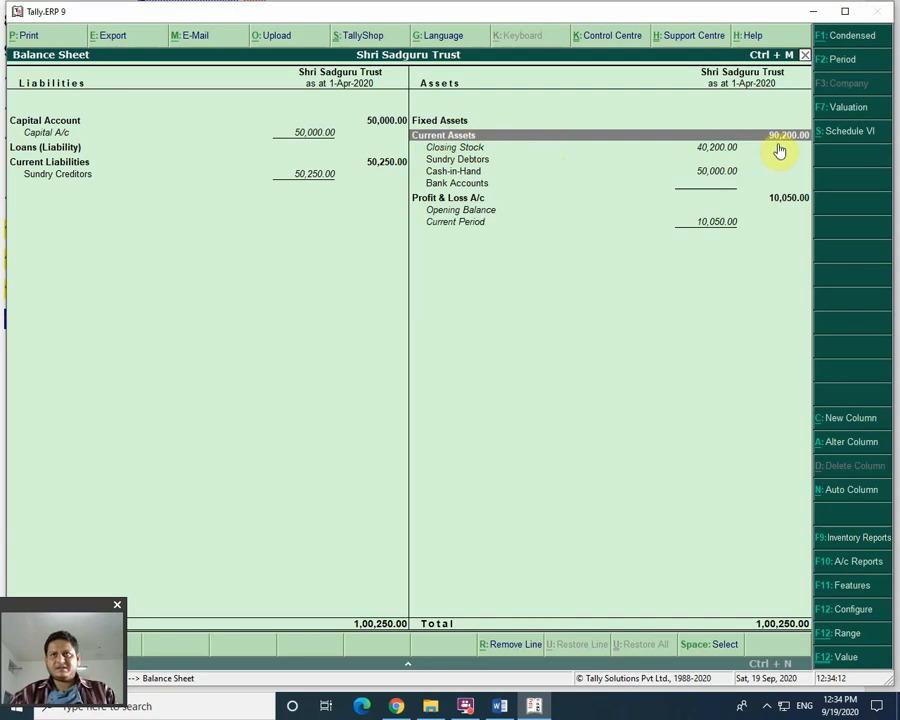
key("Down")
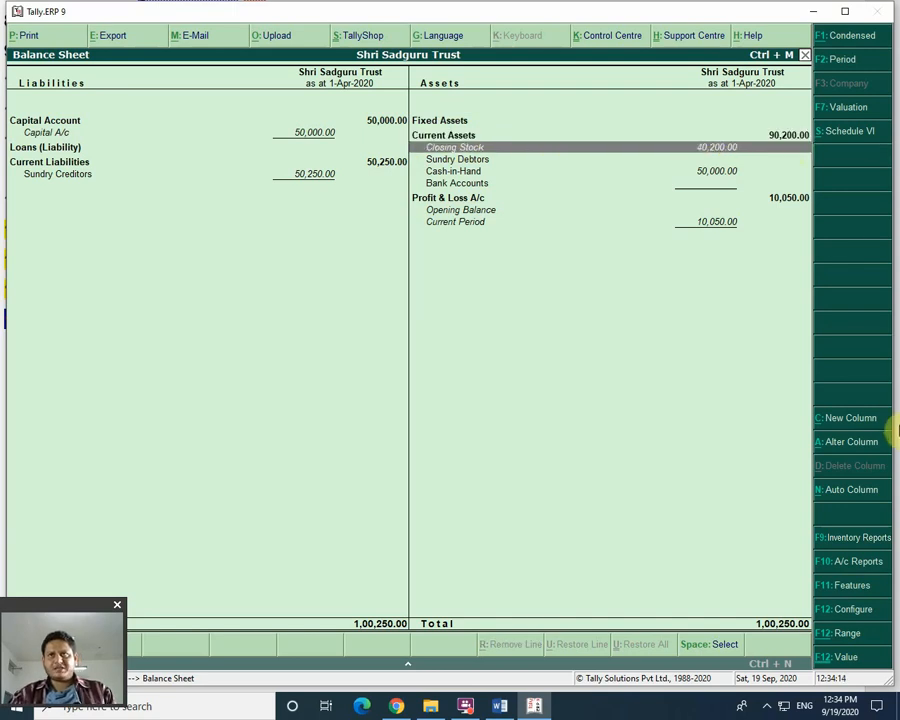
key("Down")
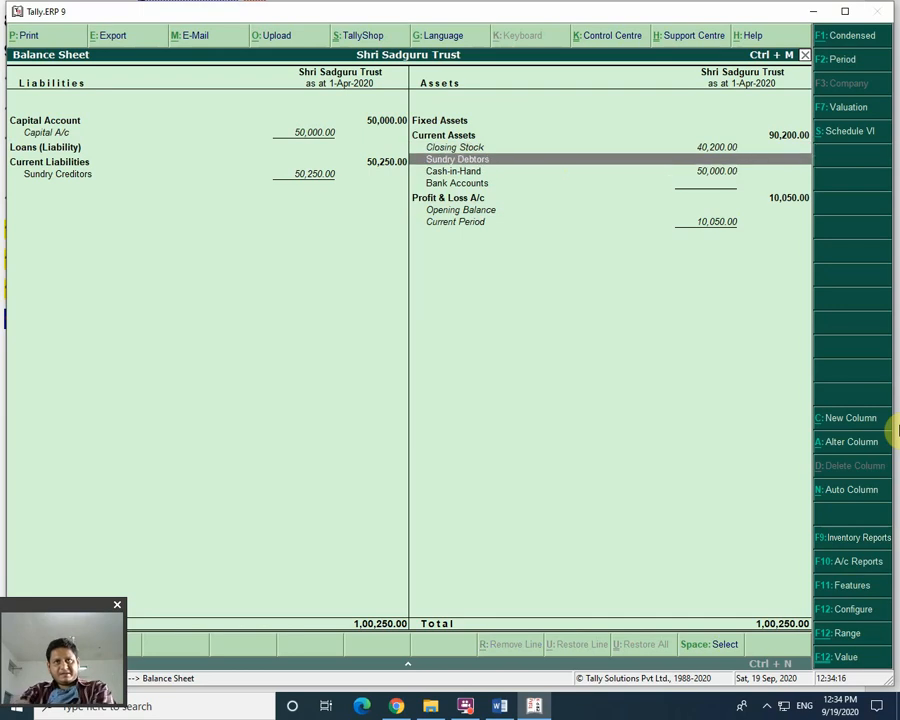
key("Down")
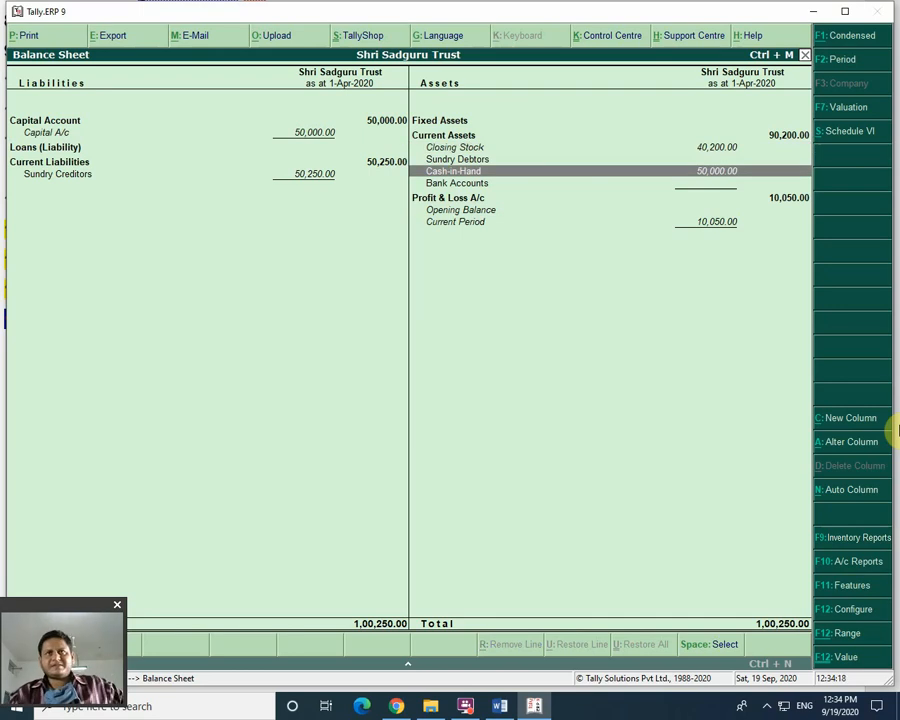
Open the Profit & Loss A/c from the Balance Sheet, review Purchase Accounts and Indirect Expenses, and return
key("Down")
key("Down")
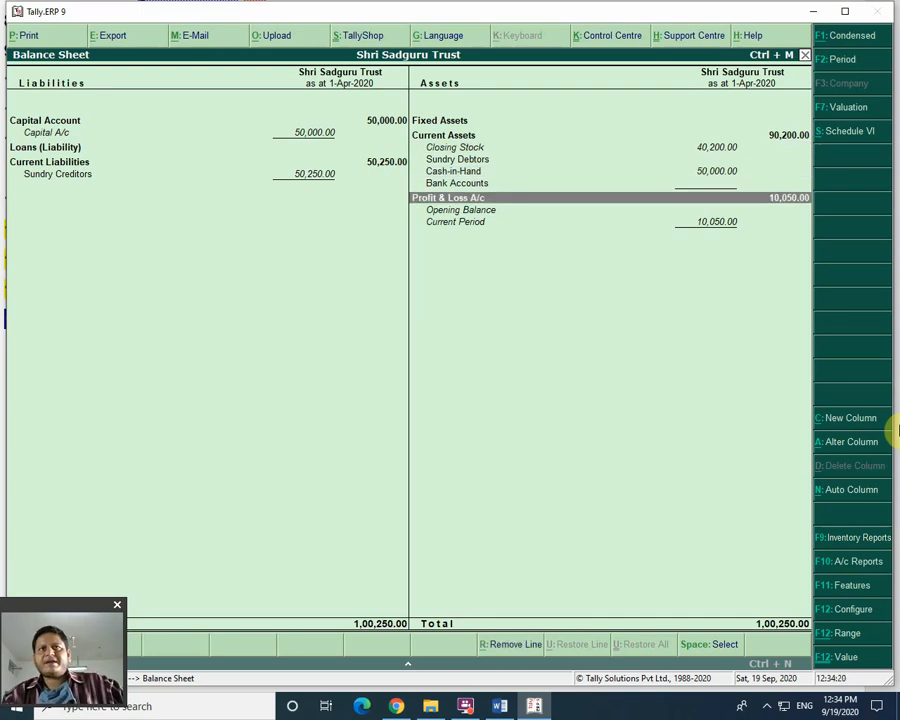
key("Return")
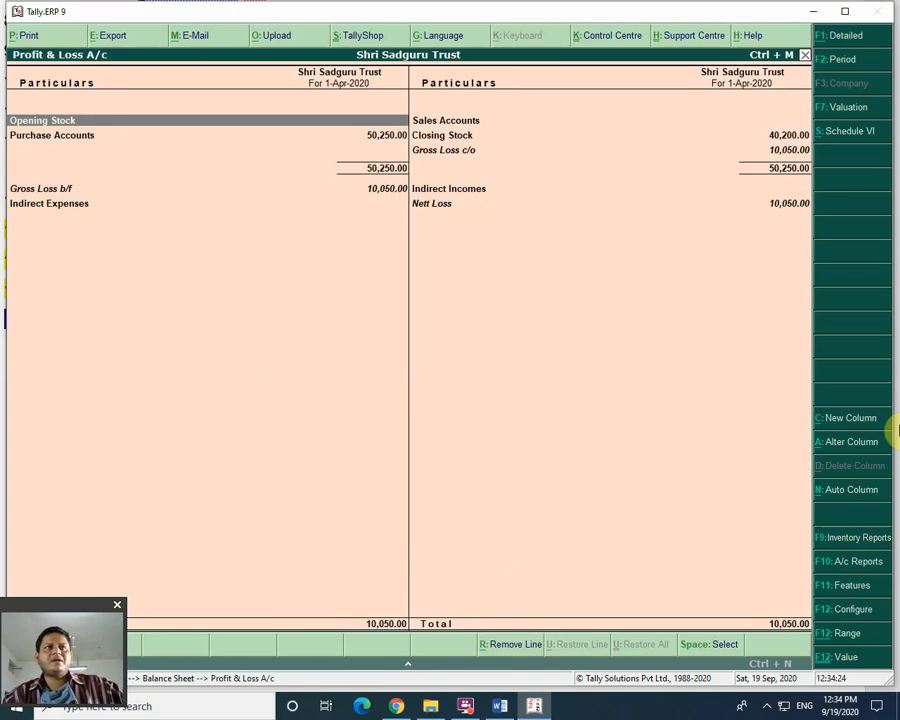
key("Down")
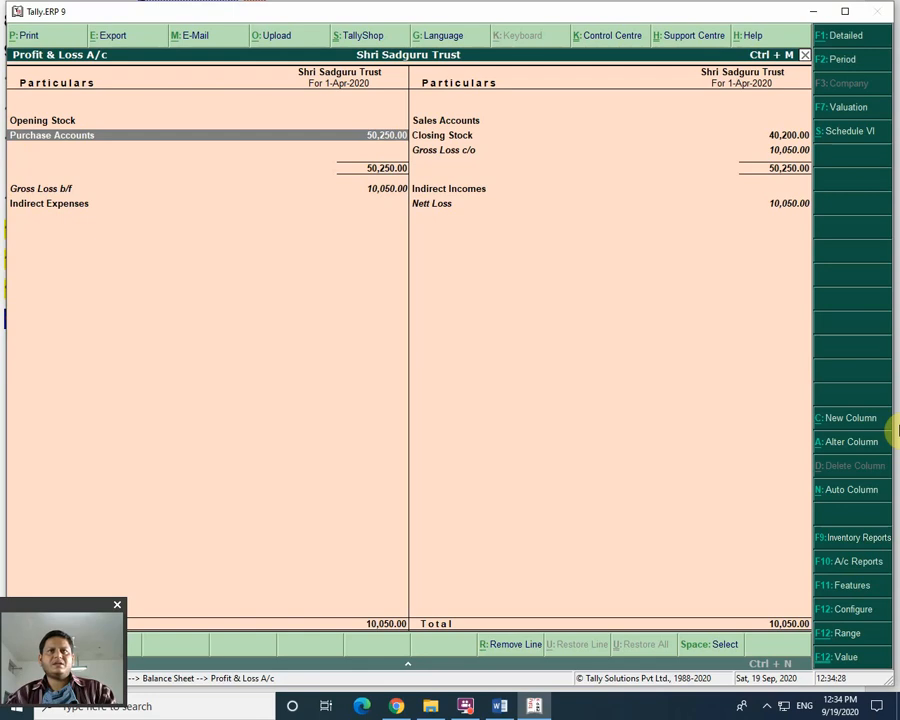
key("Down")
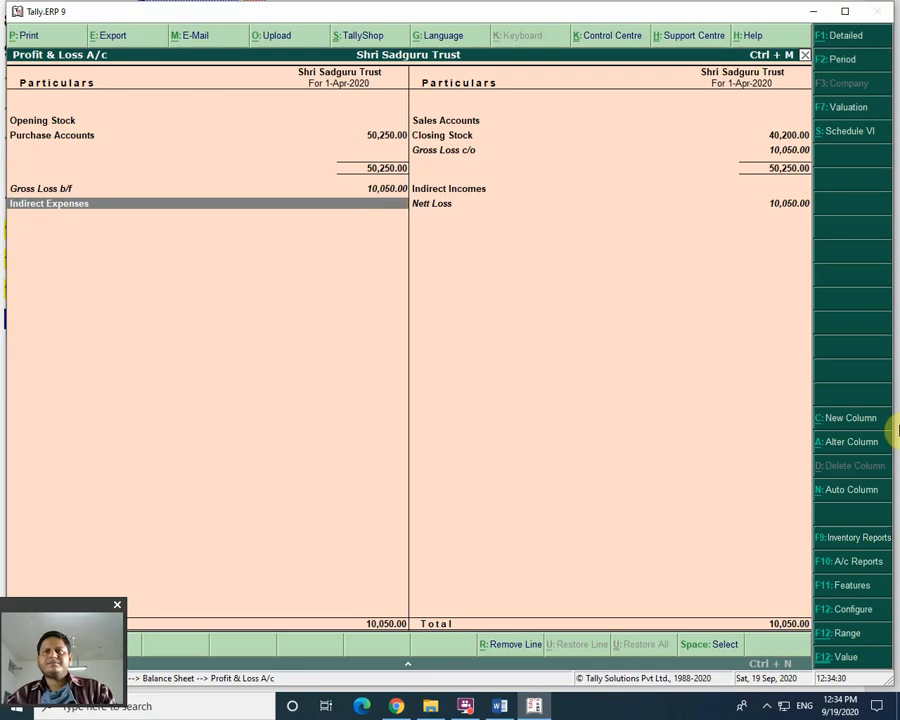
key("Escape")
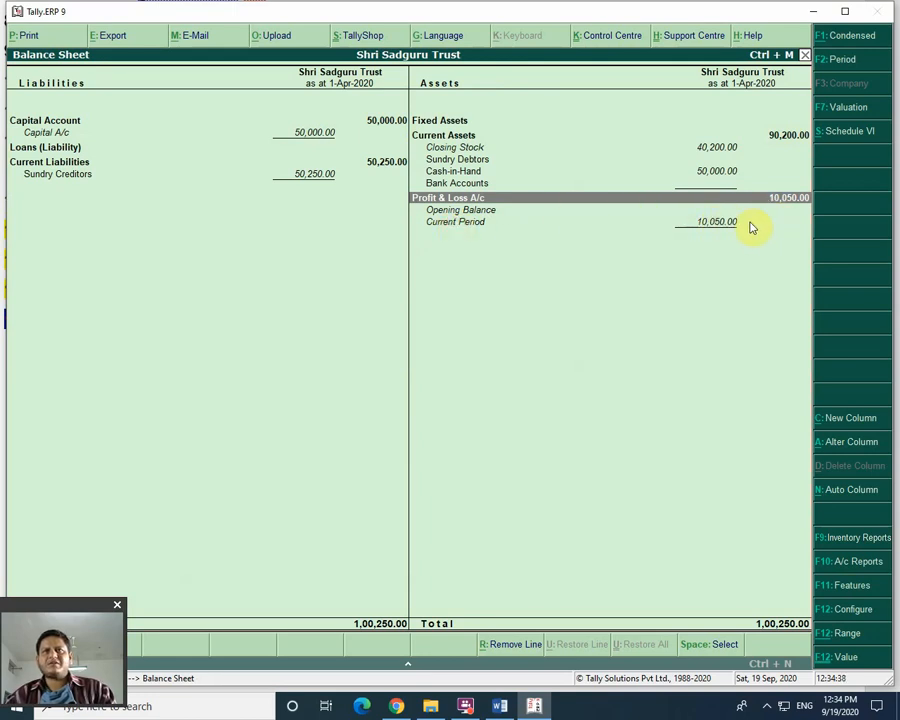
Reopen the Profit & Loss A/c to compare its Nett Loss with the Balance Sheet, and go back to the Gateway of Tally
key("Return")
key("Escape")
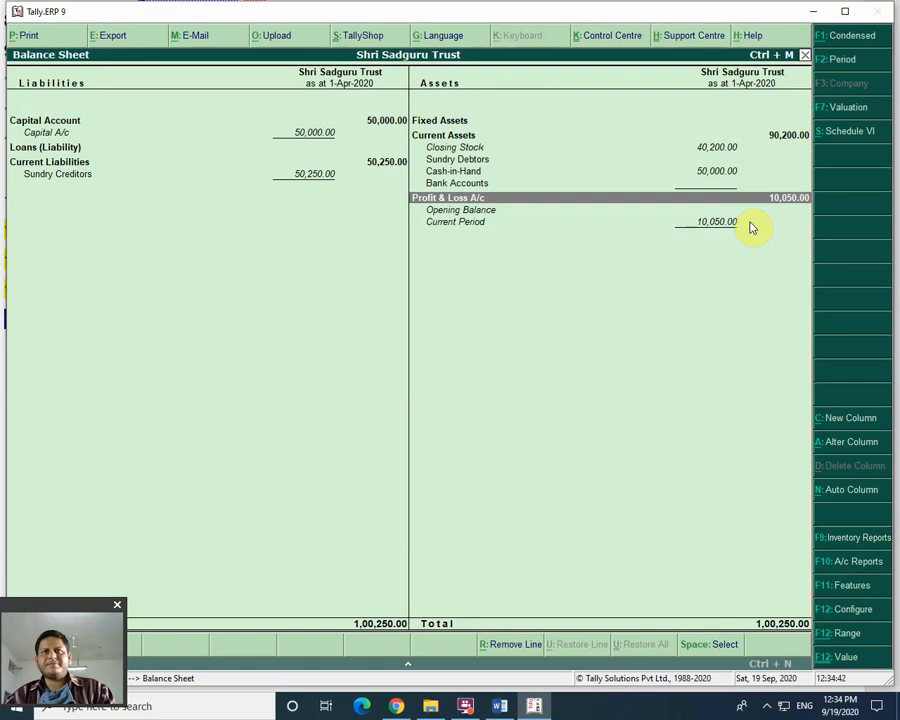
key("Return")
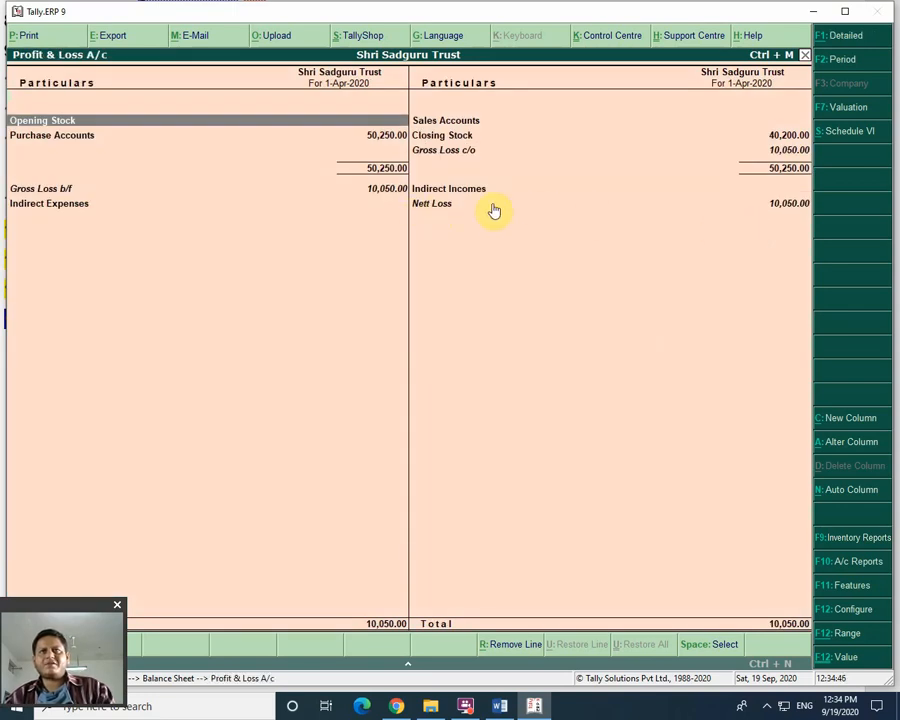
left_click(789, 213)
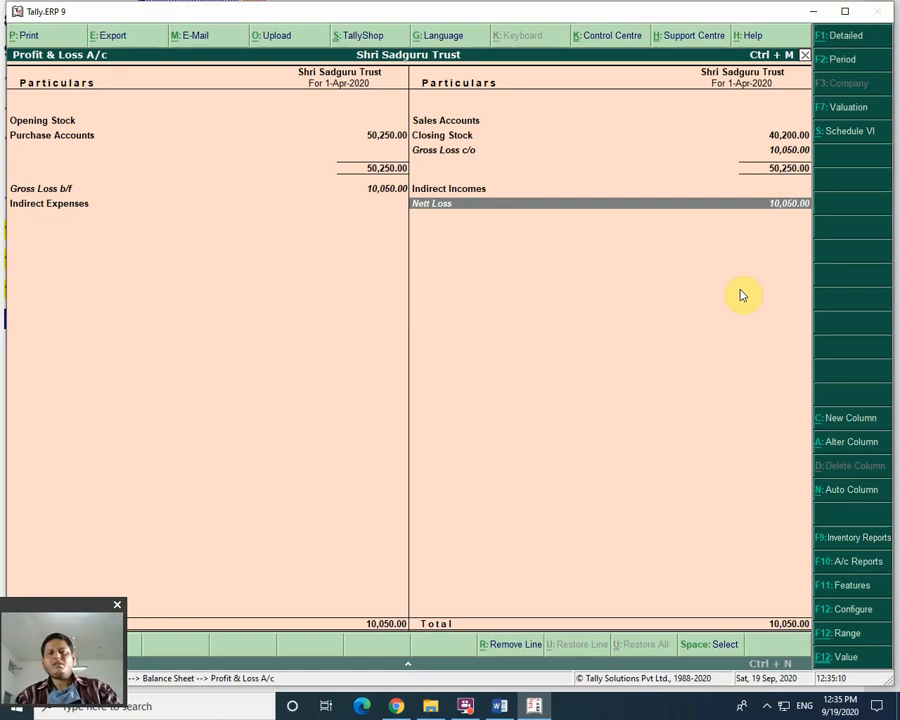
key("Escape")
key("Escape")
key("Escape")
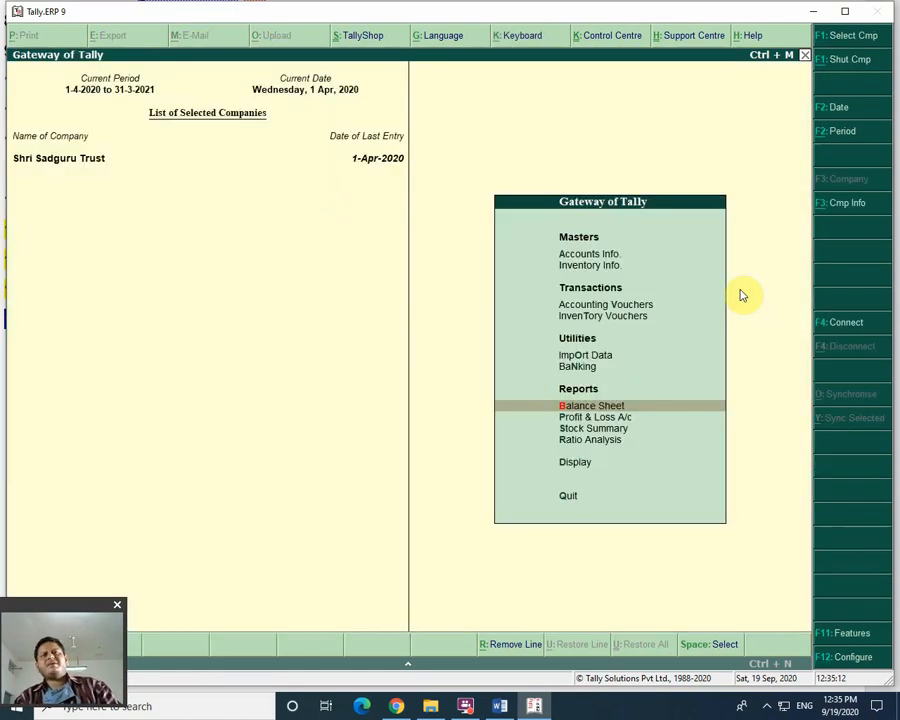
key("n")
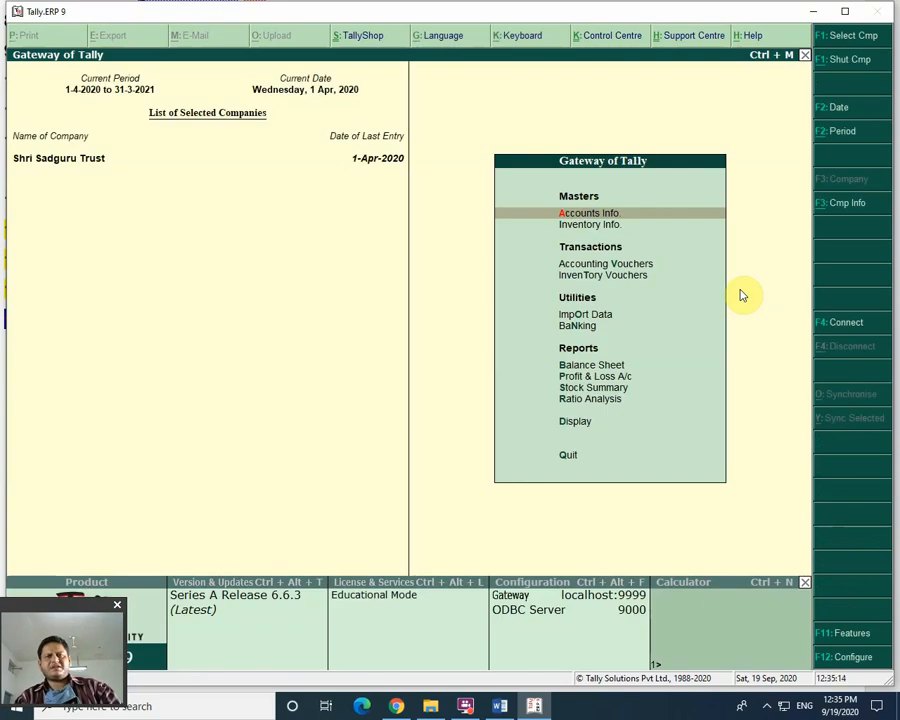
Delete the SSSST Trust Sales voucher dated 1-4-2020 from the Day Book, and return to the Gateway of Tally
key("d")
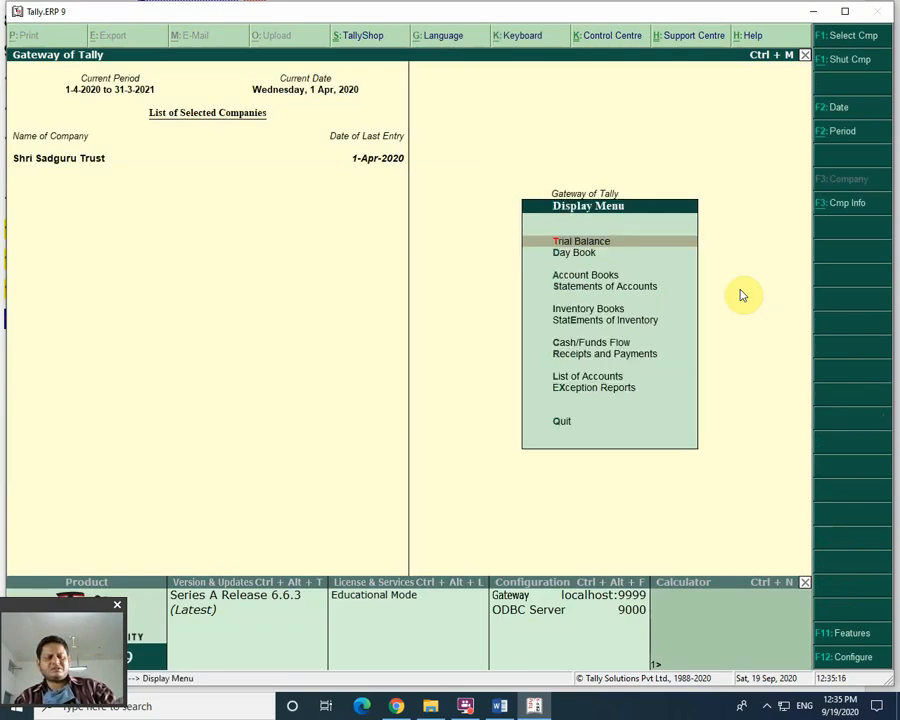
key("Down")
key("Return")
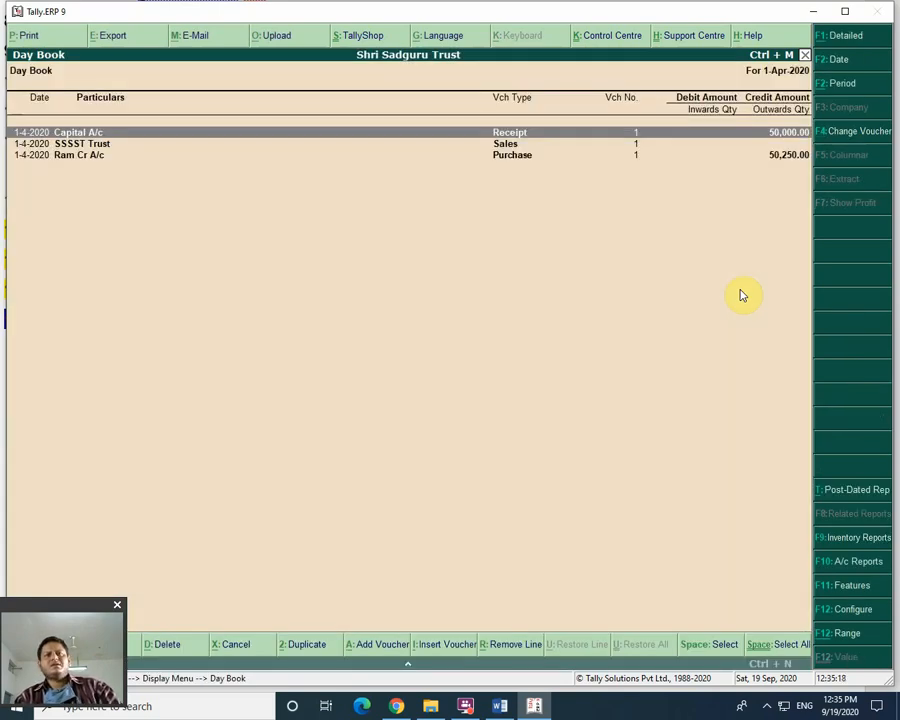
key("Down")
key("Up")
key("Down")
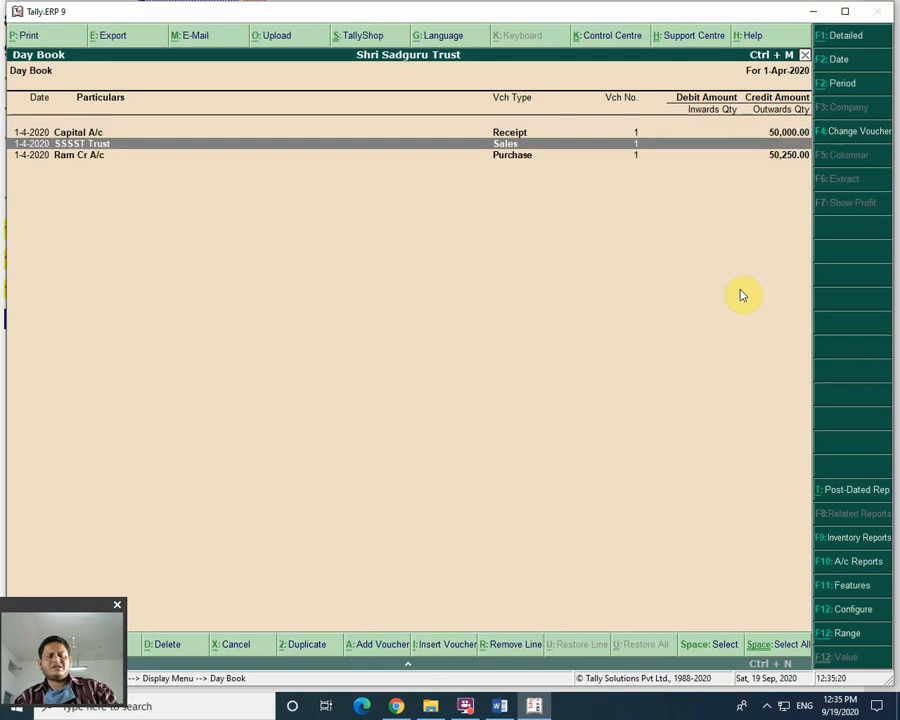
key("alt+d")
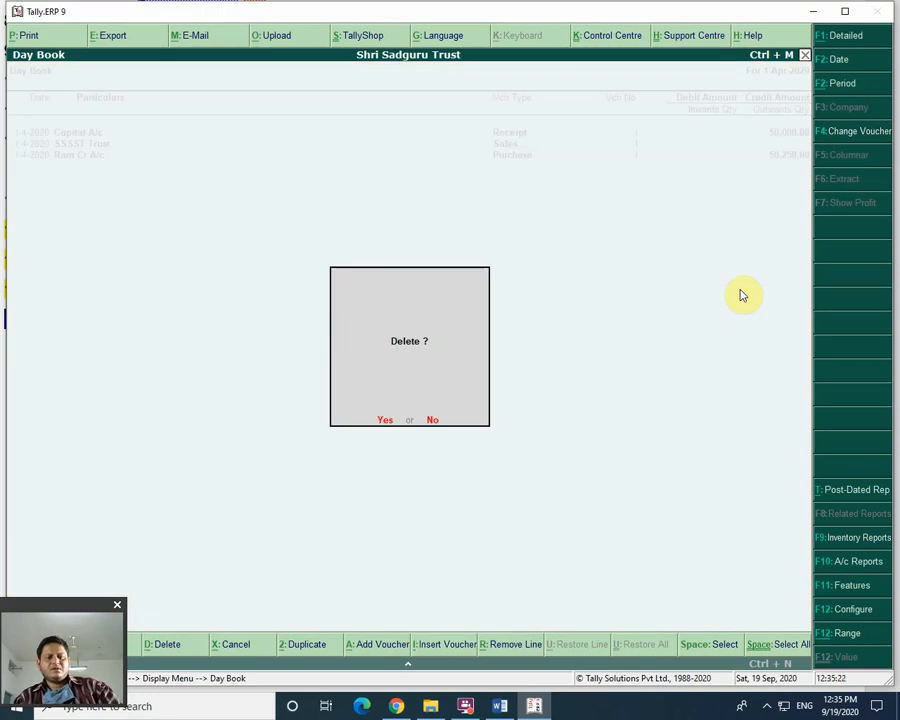
key("y")
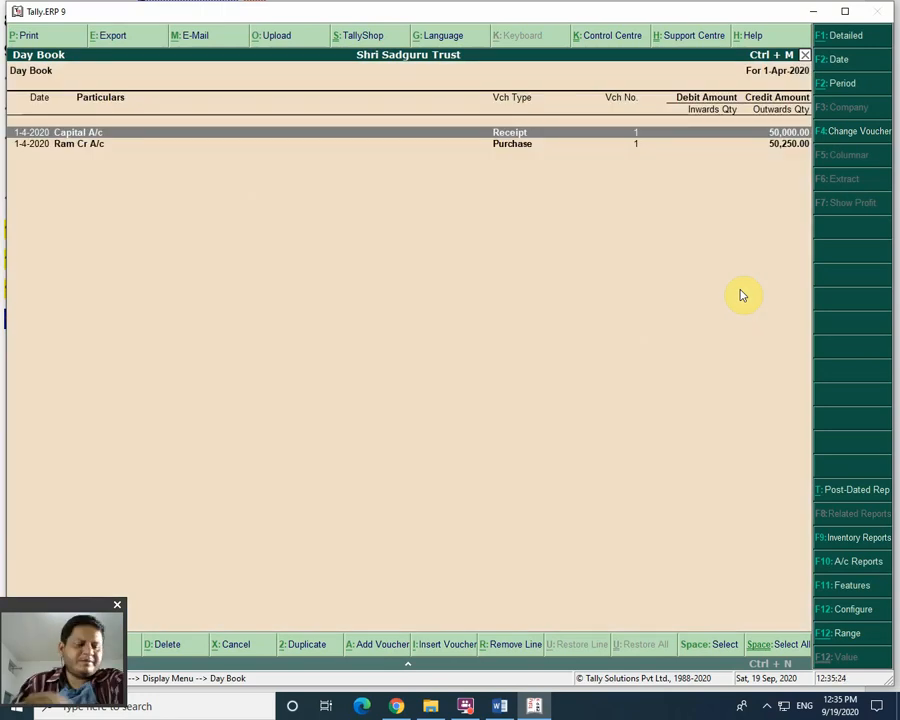
key("Escape")
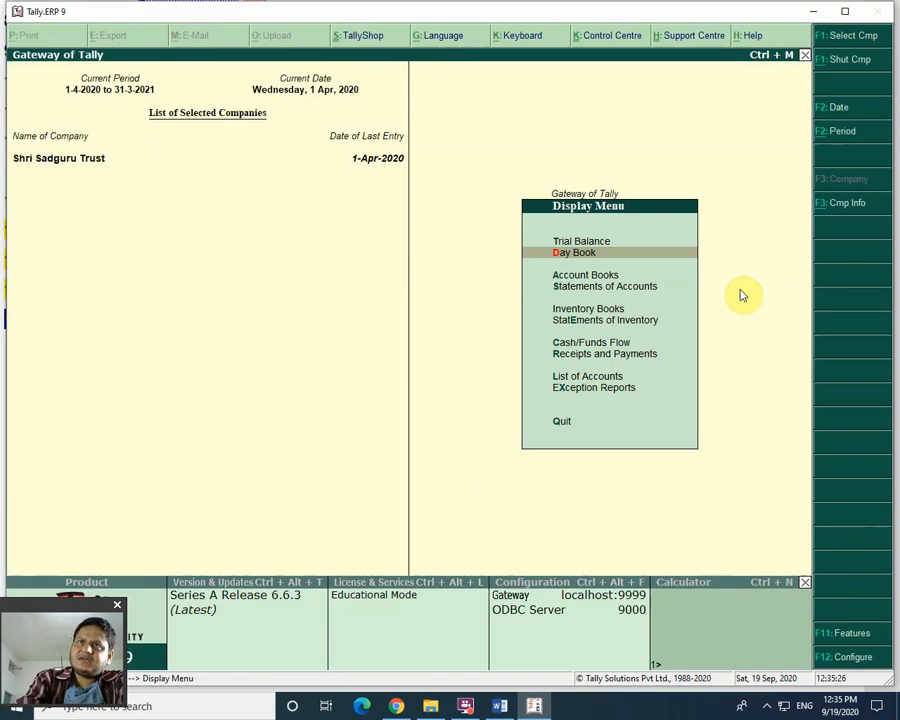
key("Escape")
Start a new accounting voucher of type Journal
key("Up")
key("Up")
key("Up")
key("Up")
key("Up")
key("Up")
key("Up")
key("Up")
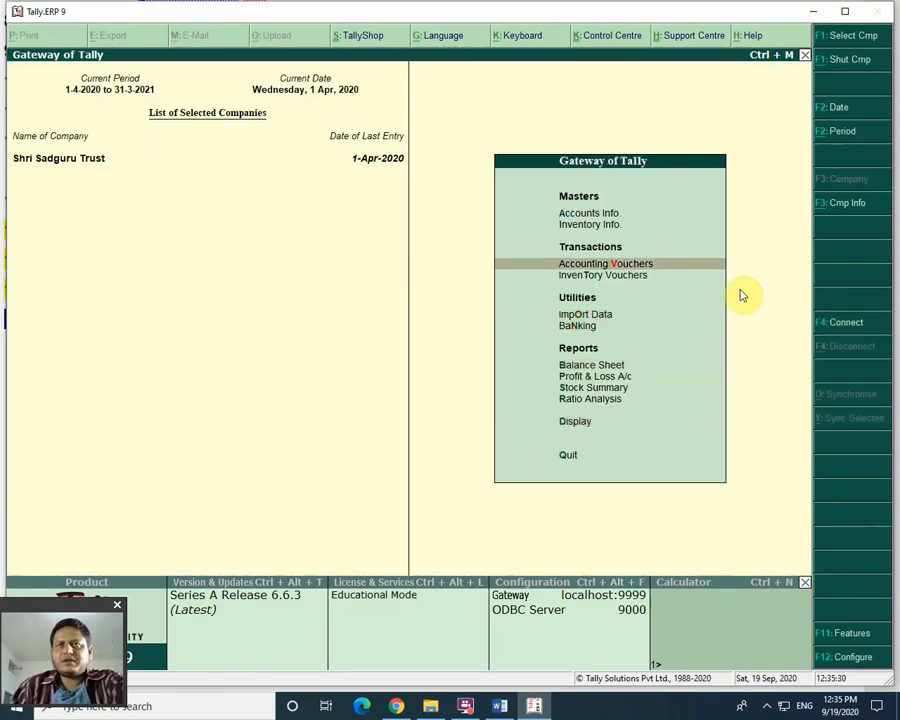
key("Return")
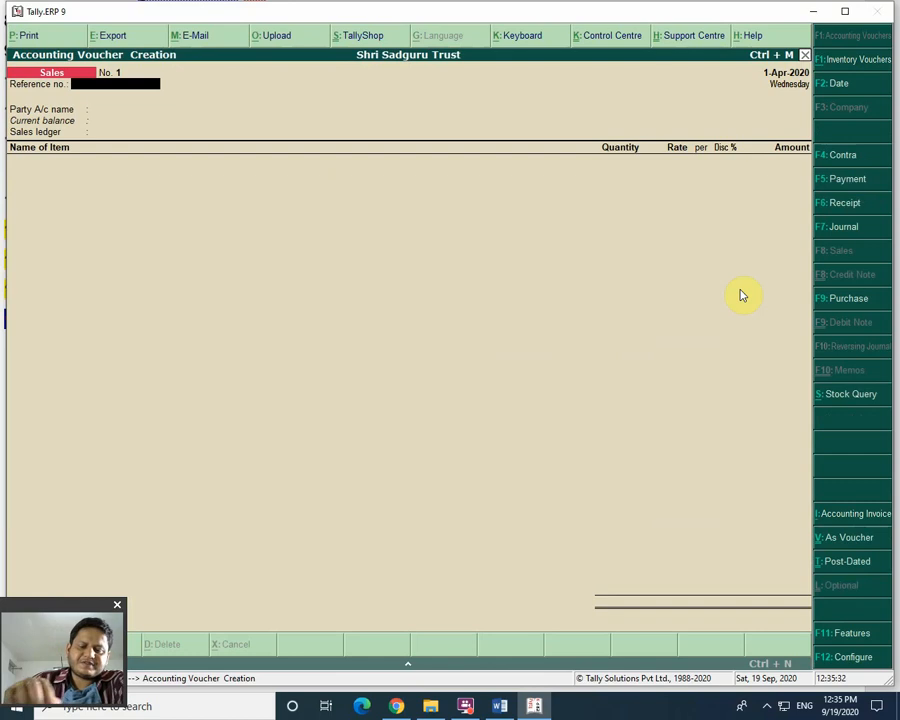
key("F7")
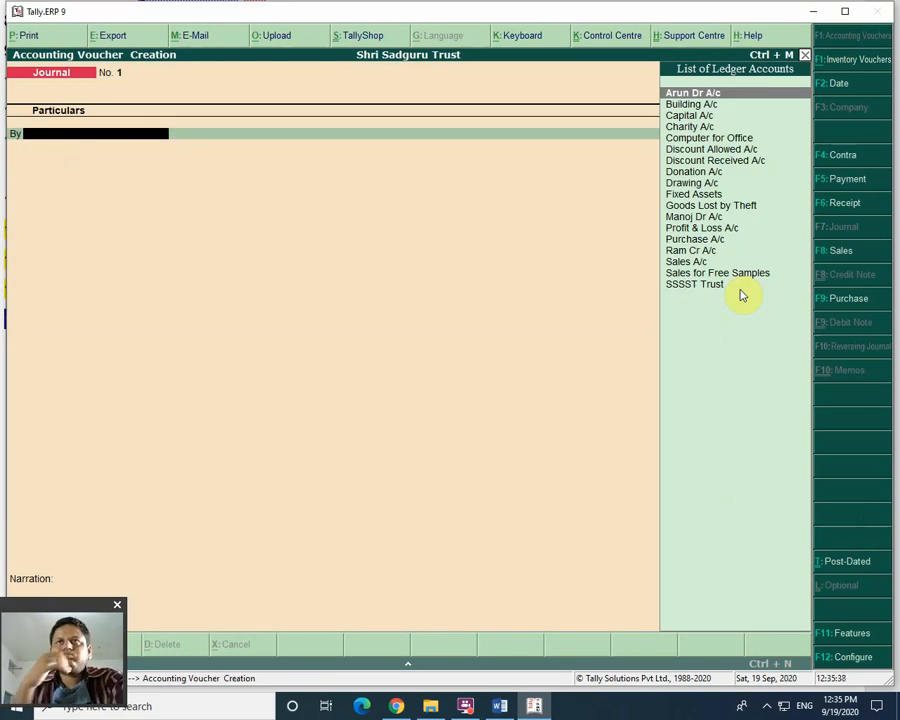
Debit SSSST Trust with 10,050 on the first line of the journal voucher
key("Down")
key("Down")
key("Down")
key("Down")
key("Down")
key("Down")
key("Down")
key("Down")
key("Down")
key("Down")
key("Down")
key("Down")
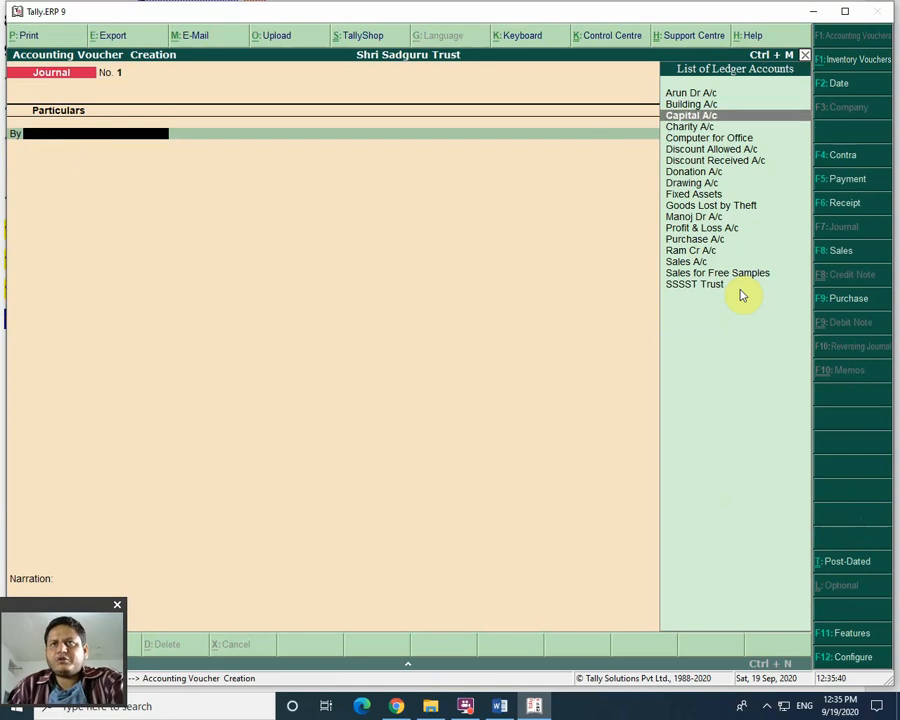
key("Down")
key("Down")
key("Down")
key("Down")
key("Down")
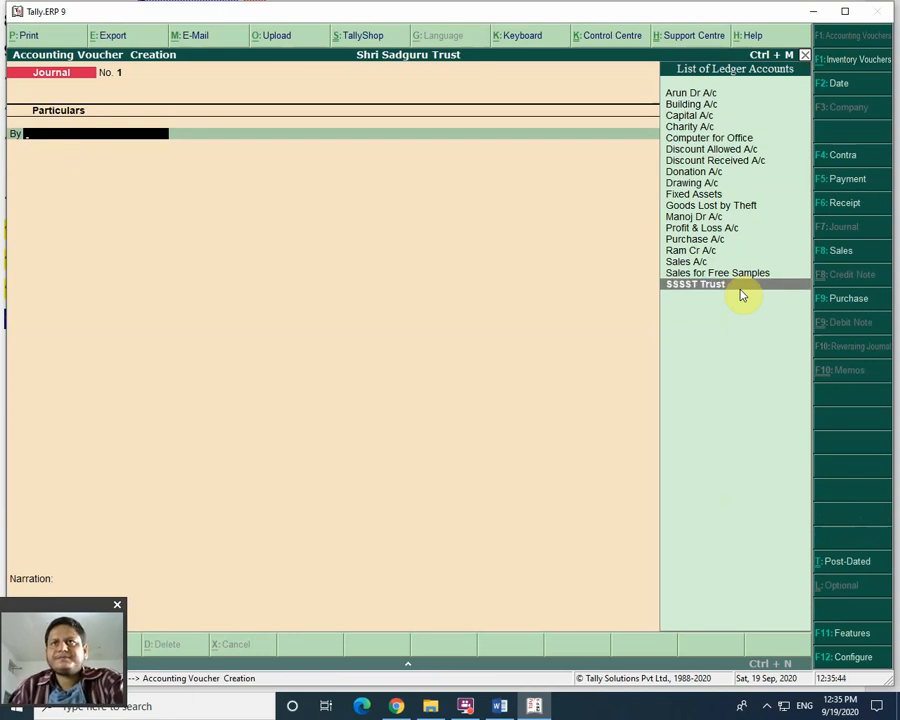
key("Return")
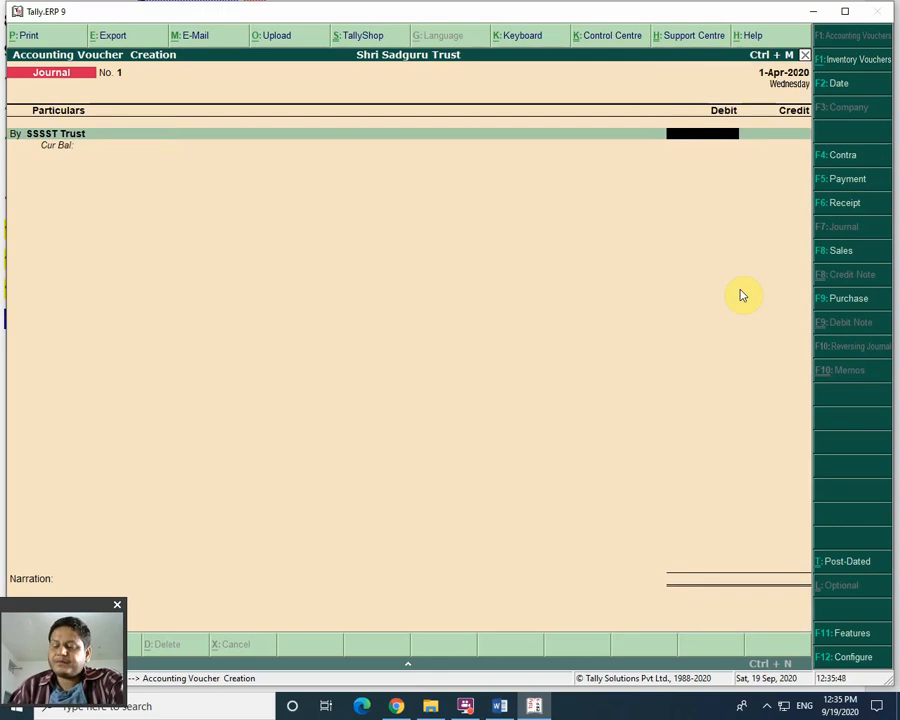
type("1,")
type("0")
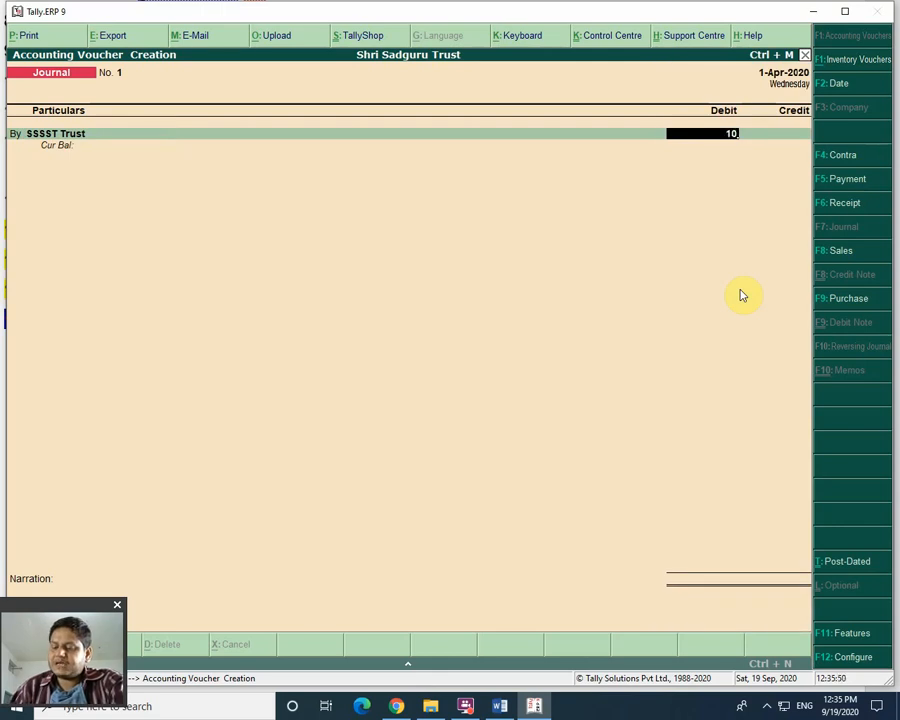
type("50")
key("Return")
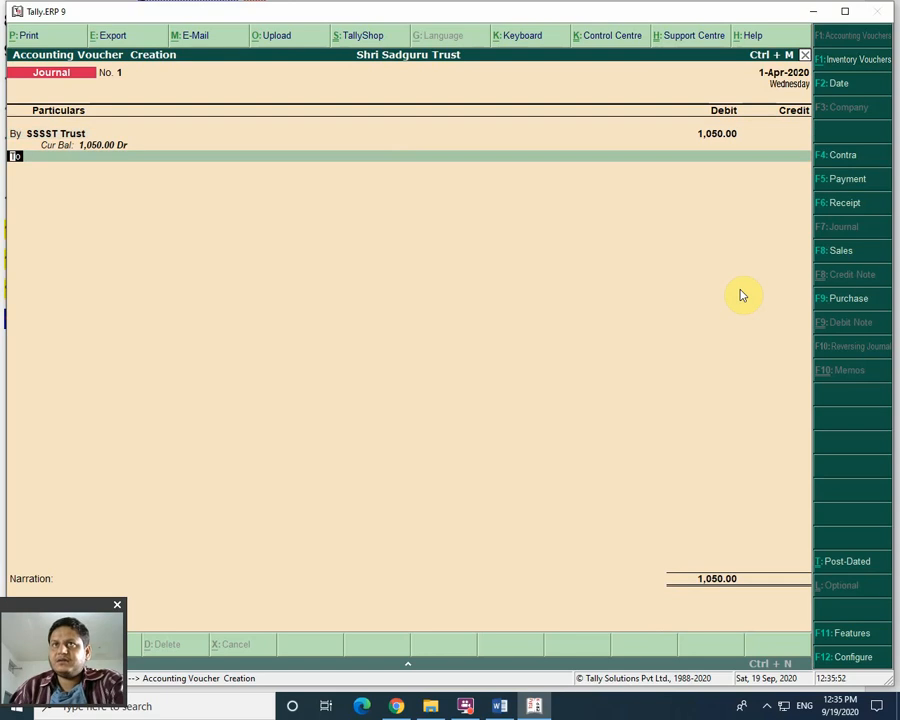
key("BackSpace")
type("10050")
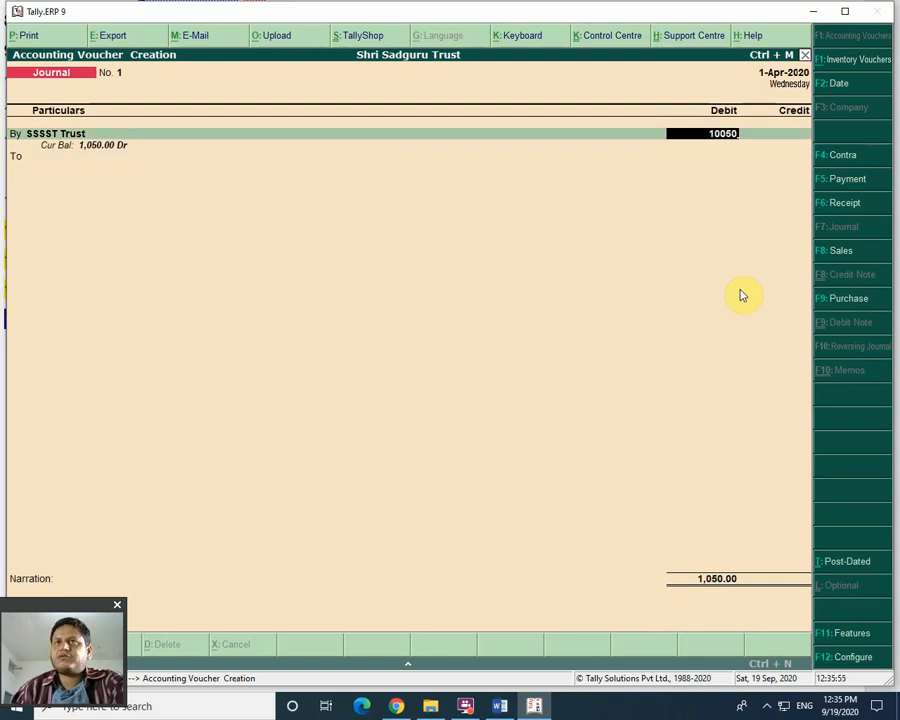
key("Return")
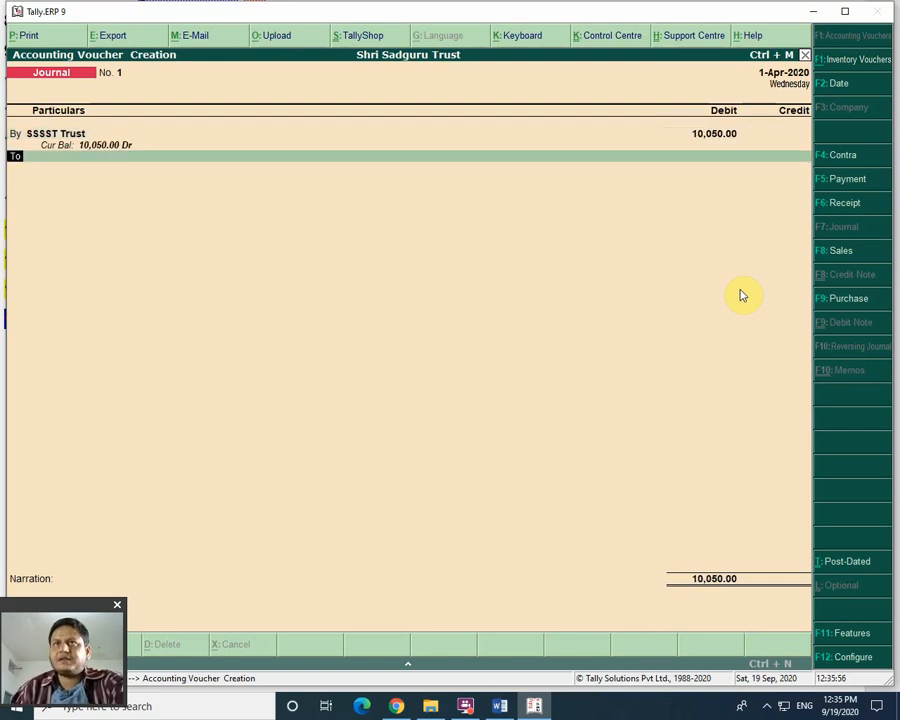
Choose Sales for Free Samples as the credit ledger of the journal voucher, opening its inventory allocations
key("Return")
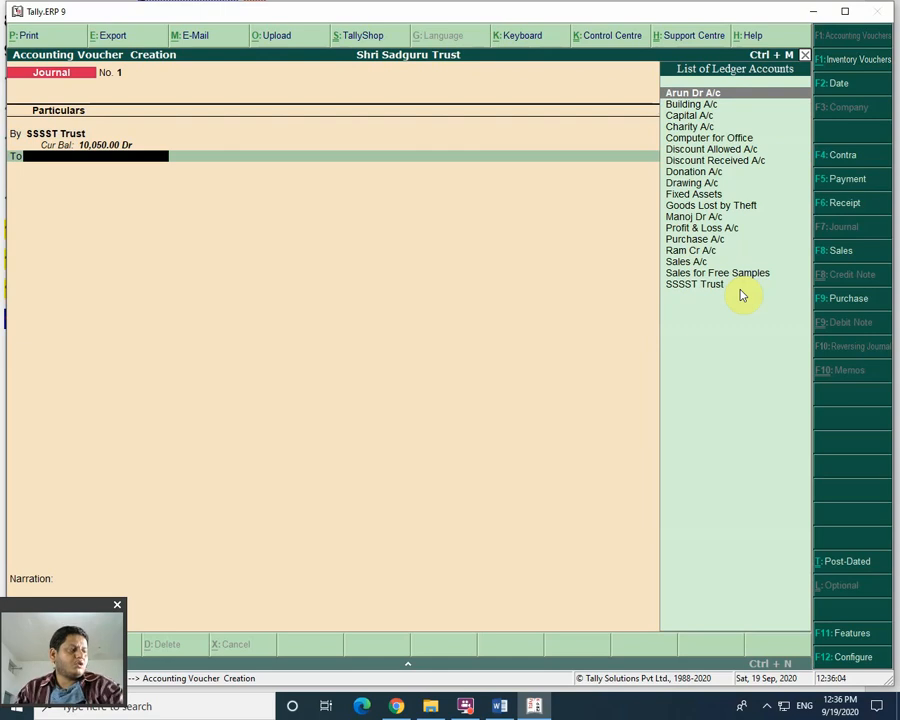
key("Down")
key("Down")
key("Down")
key("Down")
key("Down")
key("Down")
key("Down")
key("Down")
key("Down")
key("Down")
key("Down")
key("Down")
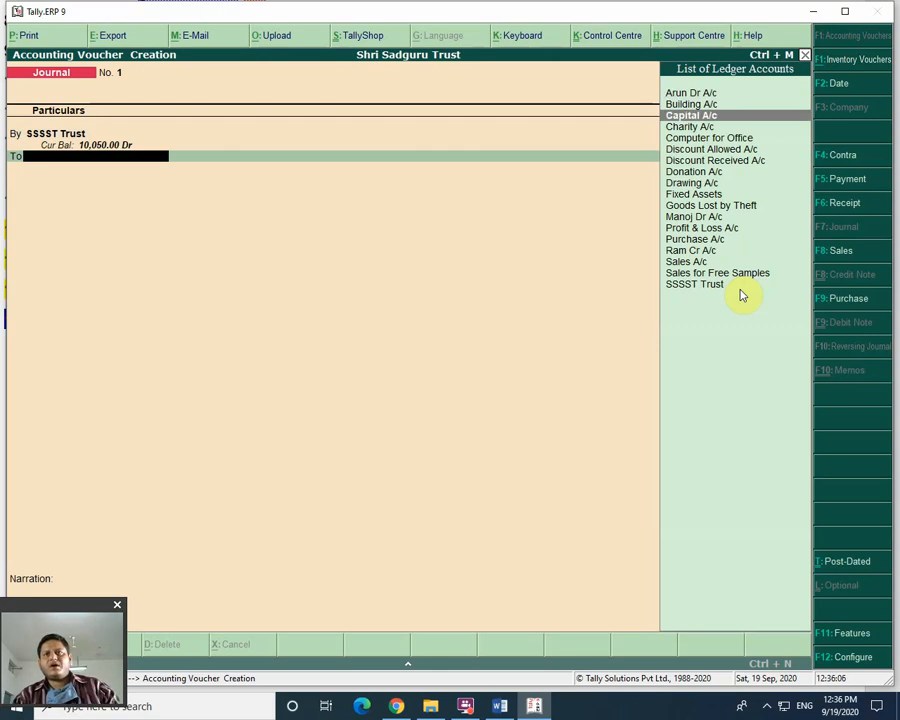
key("Down")
key("Down")
key("Down")
key("Down")
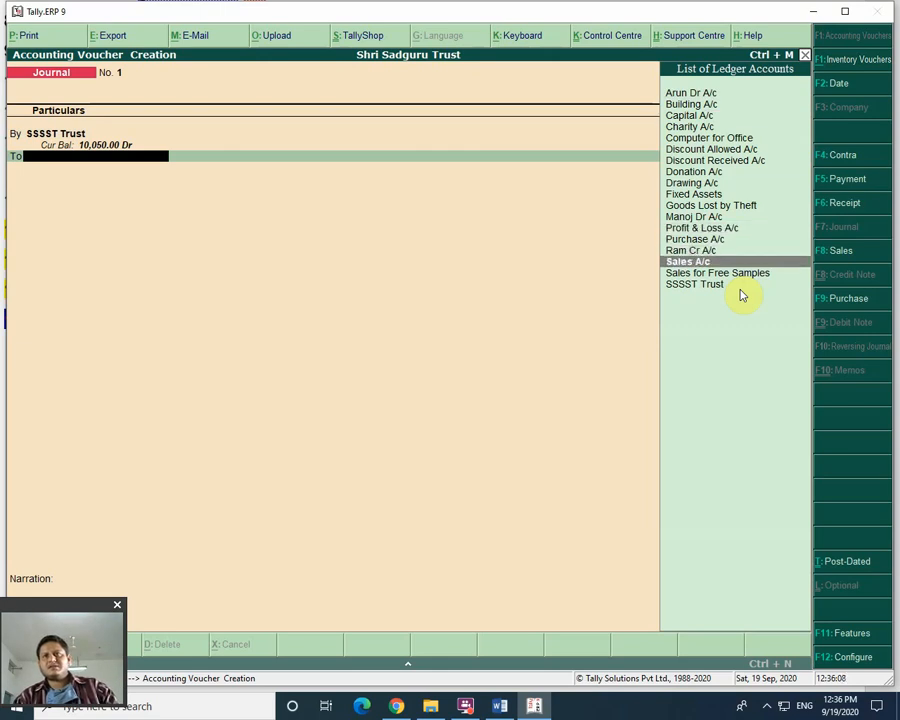
key("Return")
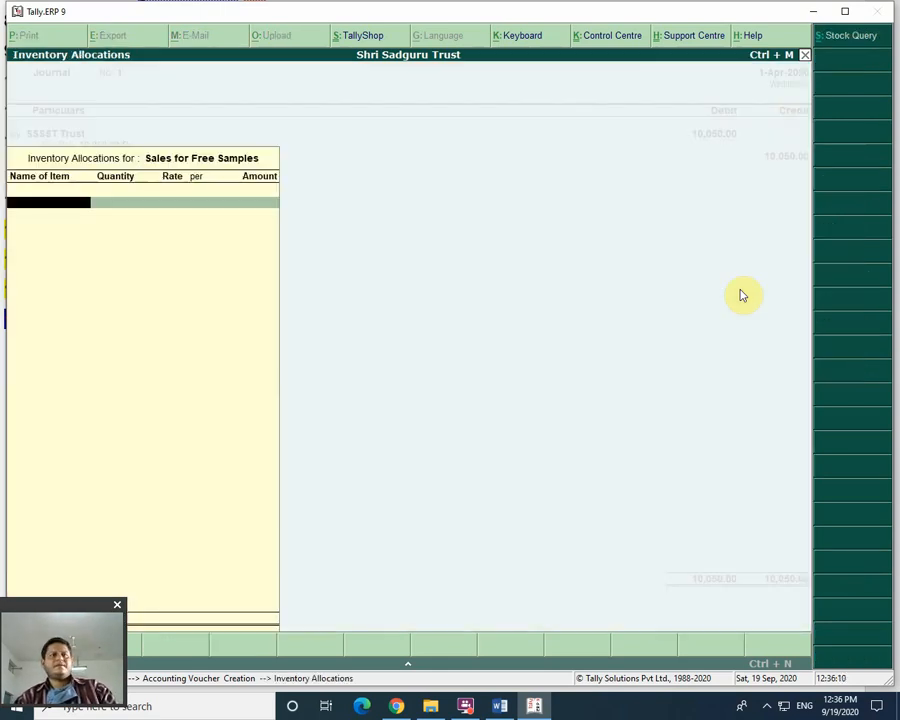
Allocate 1 nos of Hp Computer at a rate of 10,000 to Sales for Free Samples
key("Return")
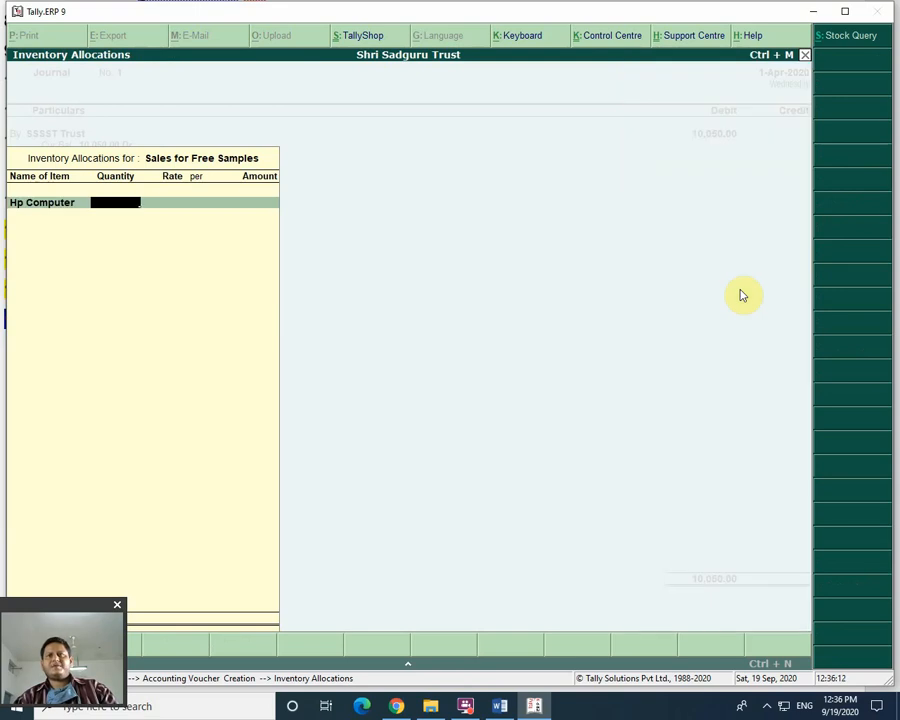
type("1")
key("Return")
key("Return")
key("Return")
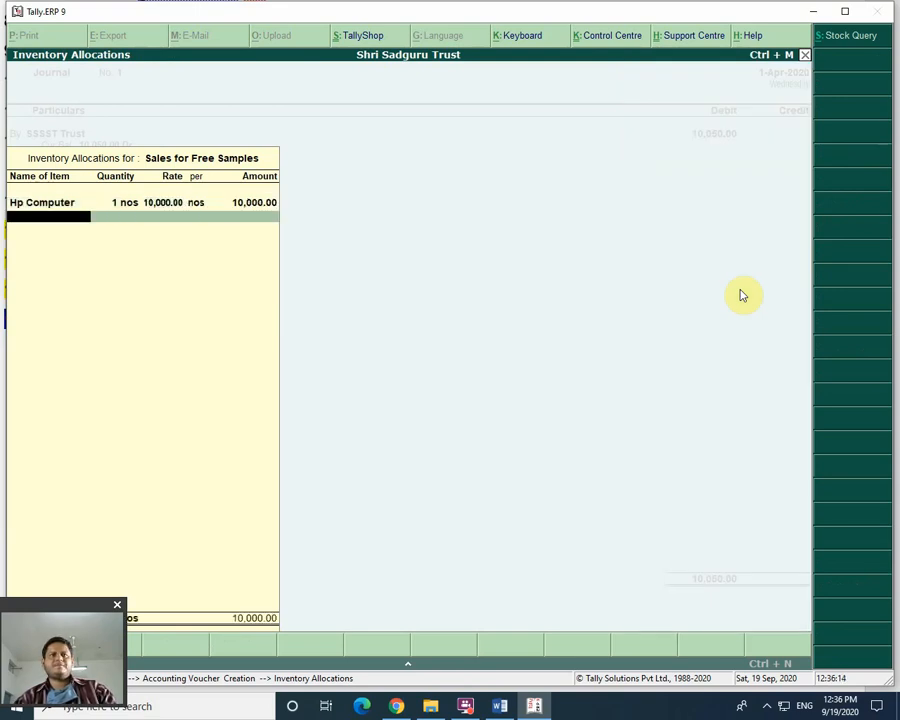
Add 1 nos of Key Board at a rate of 50 to the inventory allocations
key("Down")
key("Down")
key("Return")
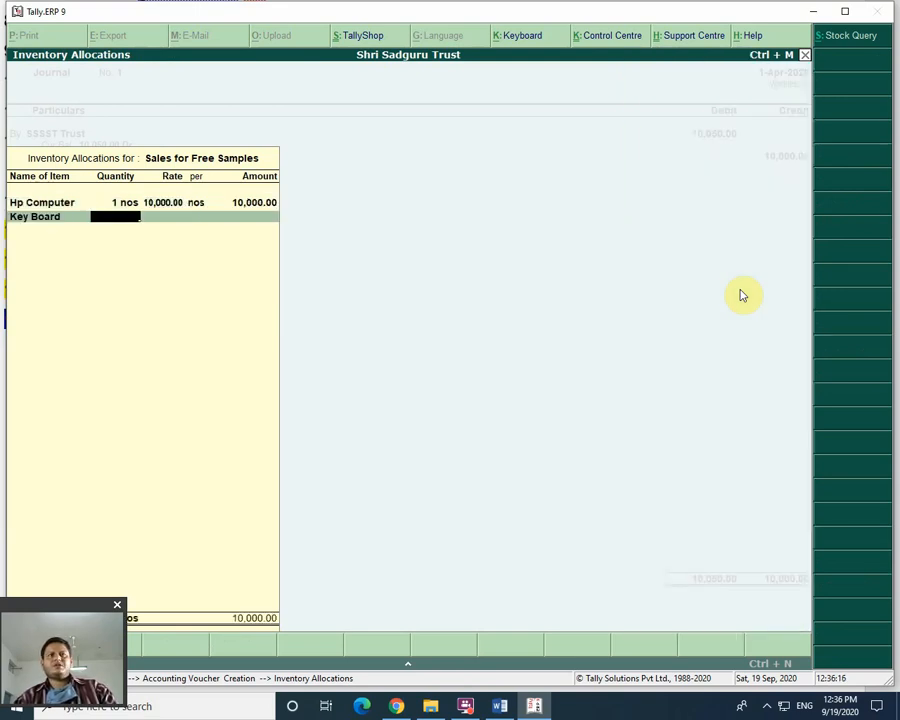
type("1")
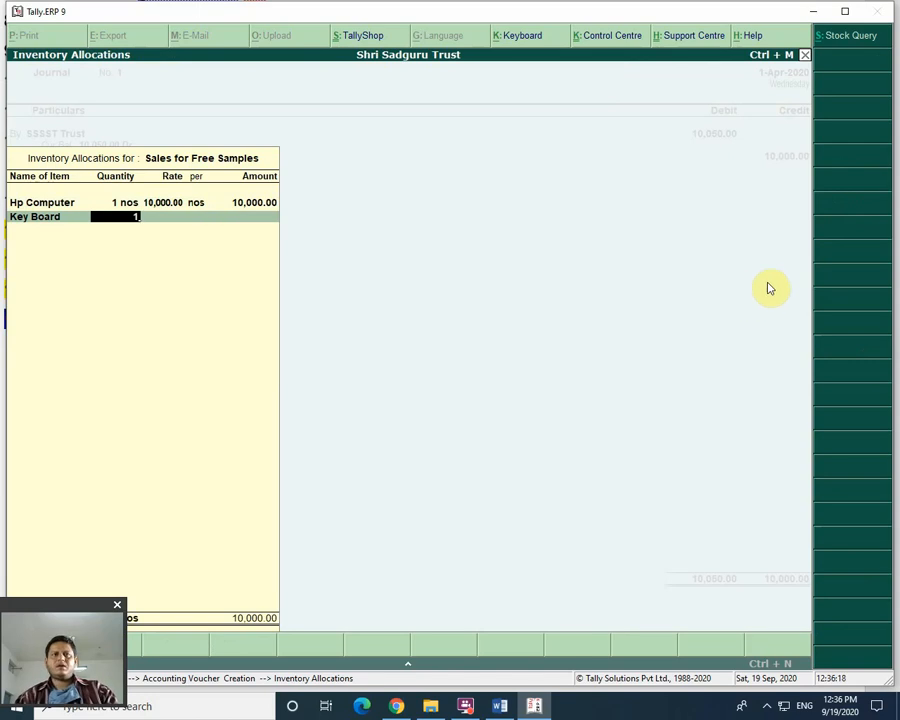
key("Return")
key("Return")
key("Return")
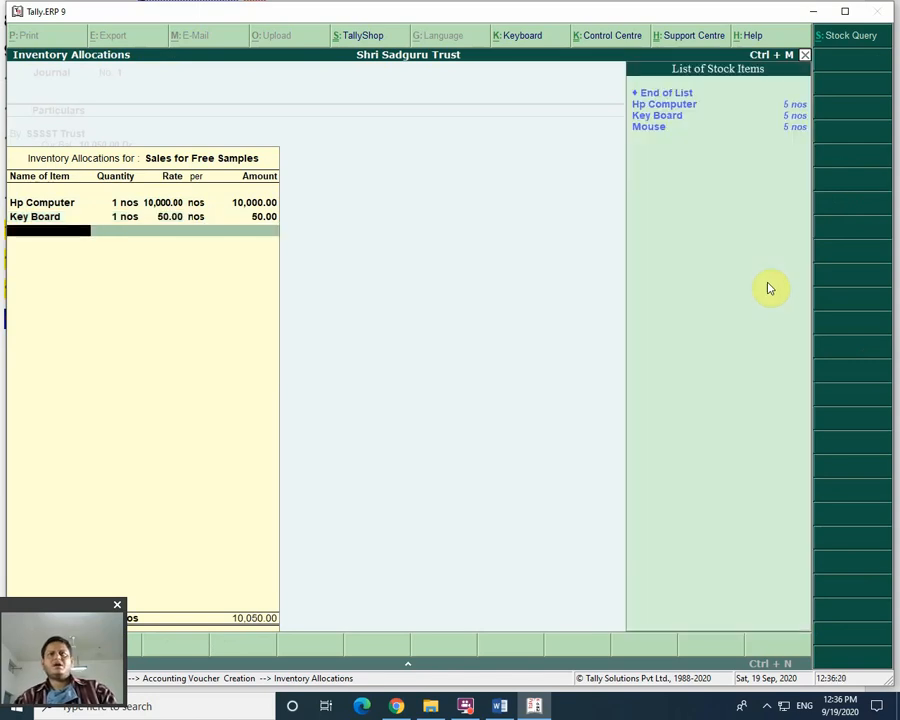
Add 1 nos of Mouse without a rate to the inventory allocations for Sales for Free Samples
key("Down")
key("Down")
key("Down")
key("Return")
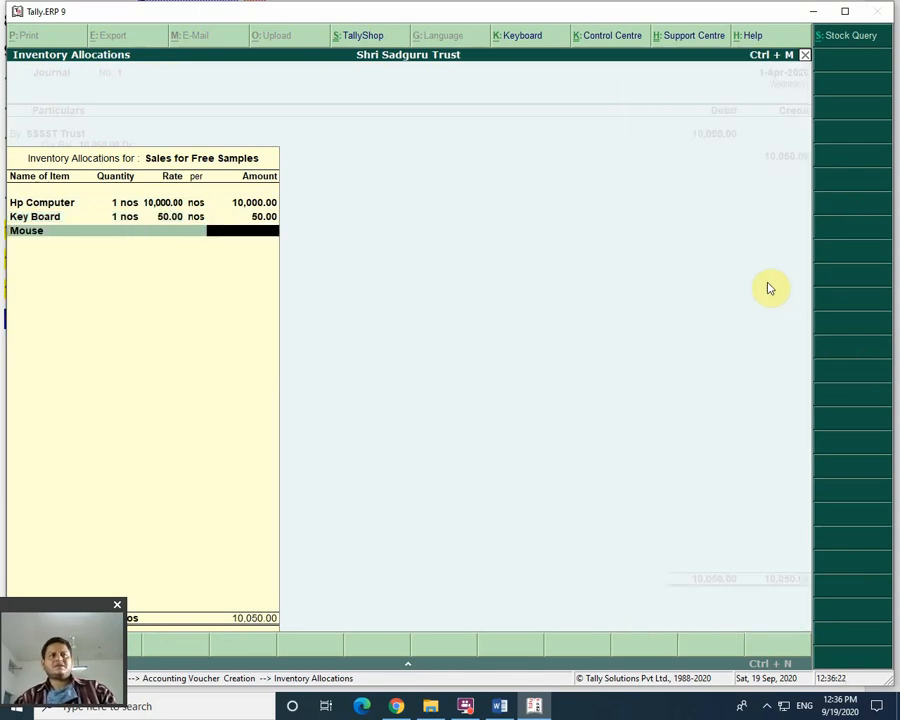
type("1")
key("Return")
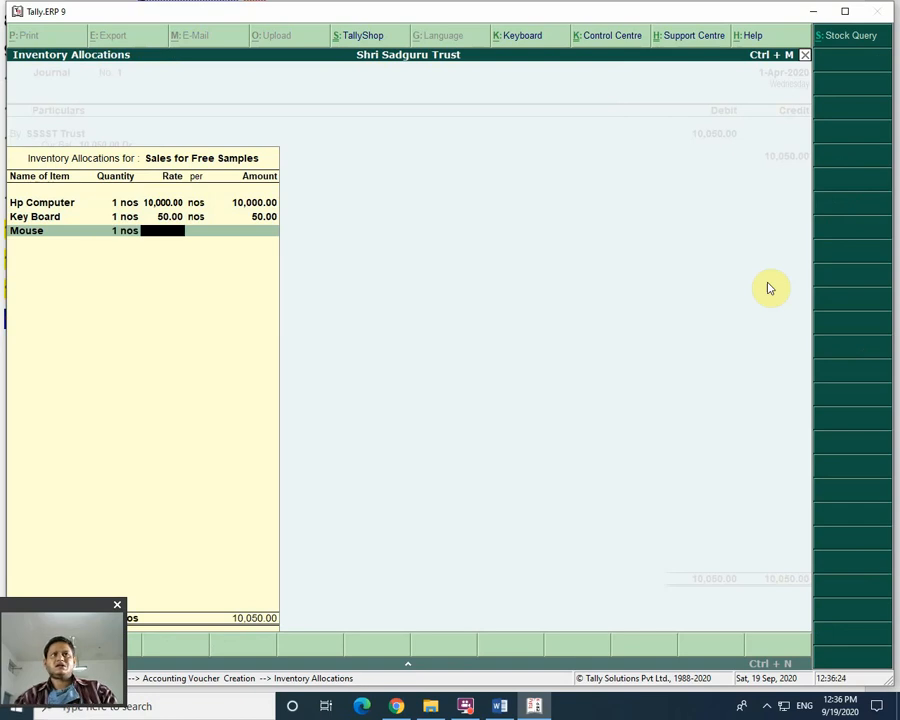
key("Return")
key("Return")
Finish the inventory allocations, save the journal voucher without a narration and return to the Gateway of Tally
key("Return")
key("Return")
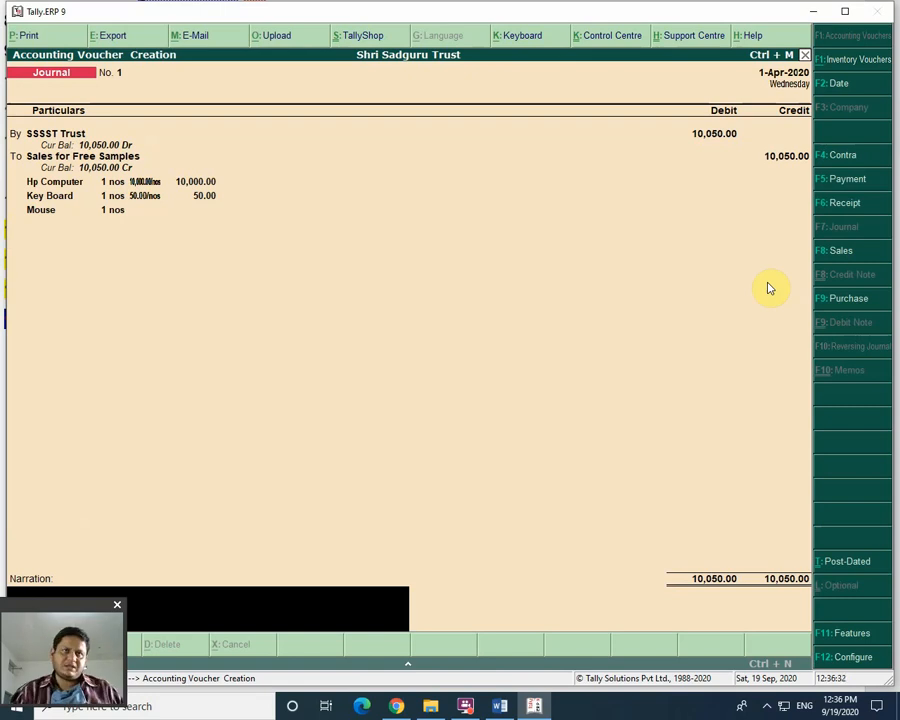
key("Return")
key("Return")
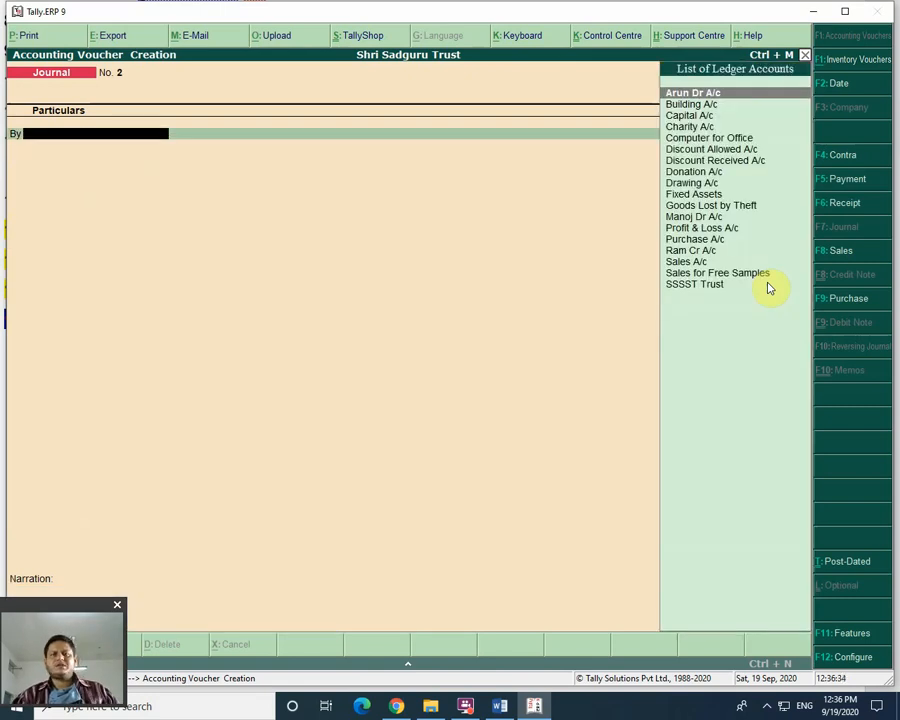
key("Escape")
key("Escape")
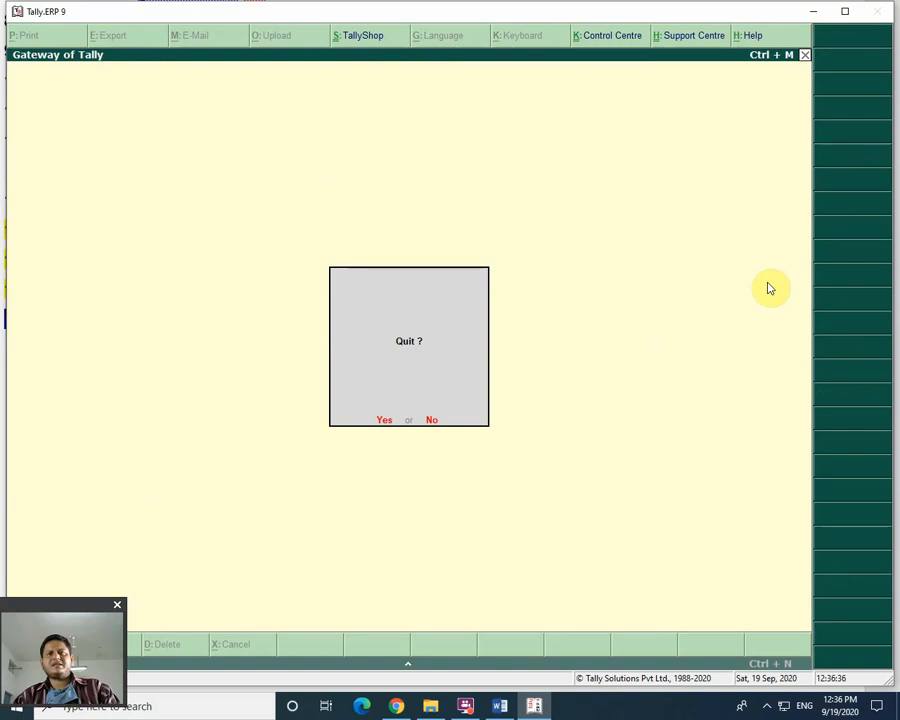
key("Escape")
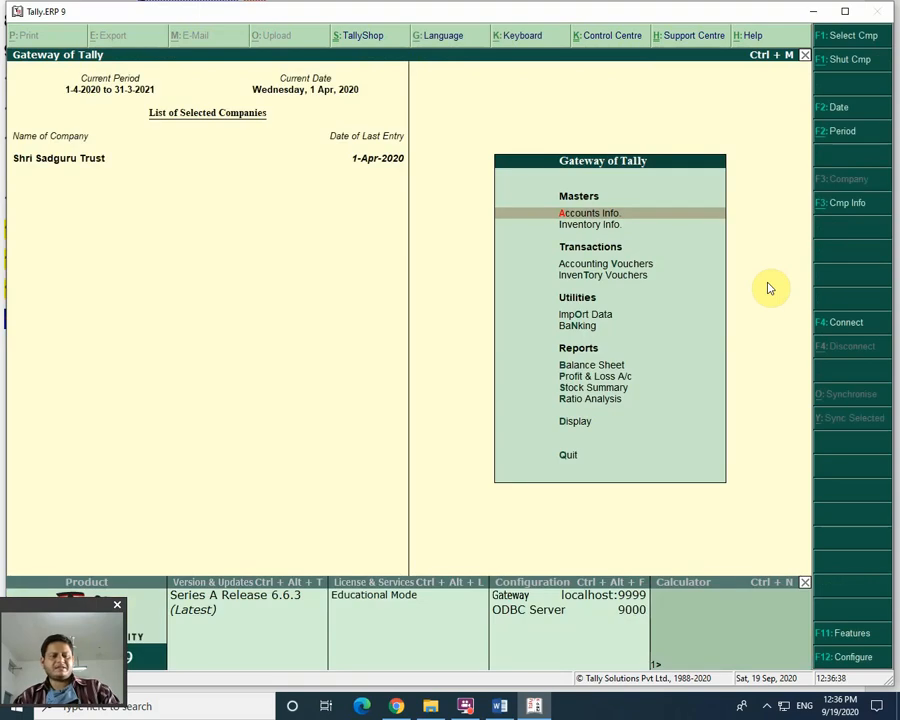
Open the balance sheet, check the Current Assets group summary and show the balance sheet in detailed form
key("b")
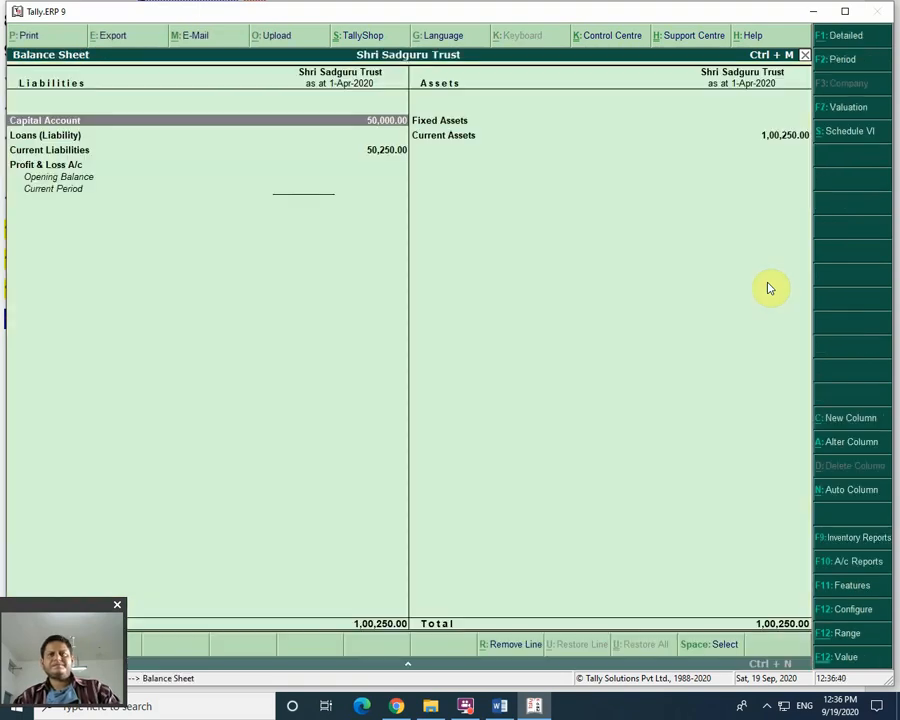
key("Down")
key("Down")
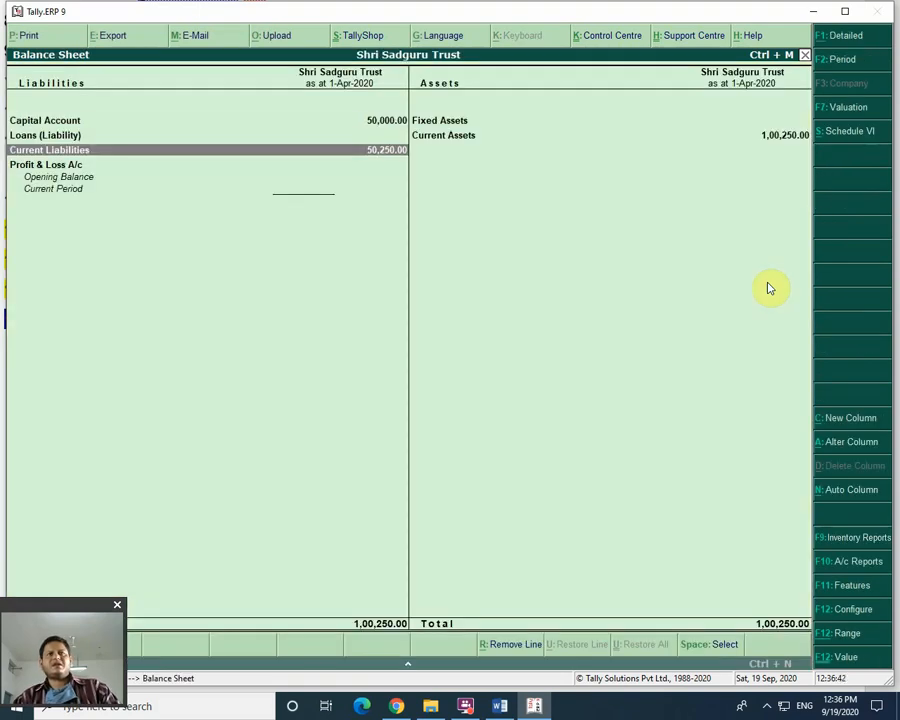
key("Up")
key("Right")
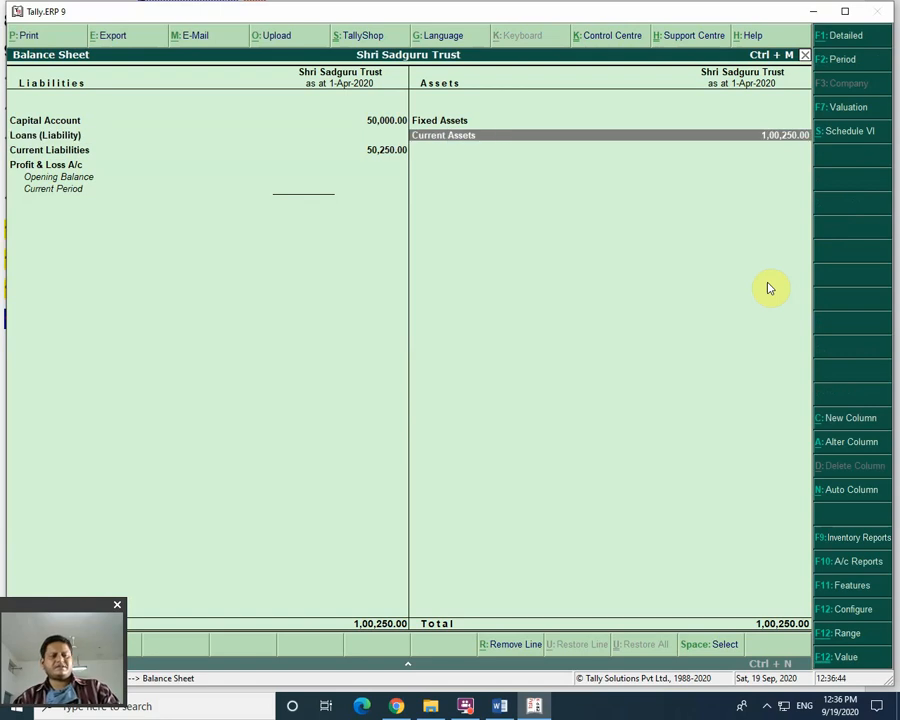
key("Return")
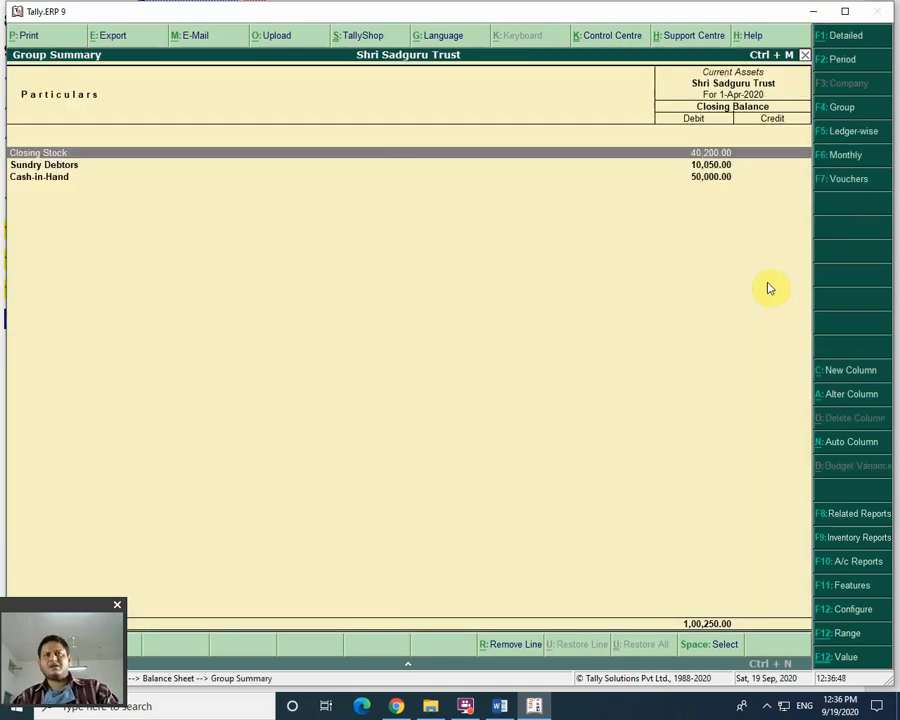
key("Escape")
key("alt+F1")
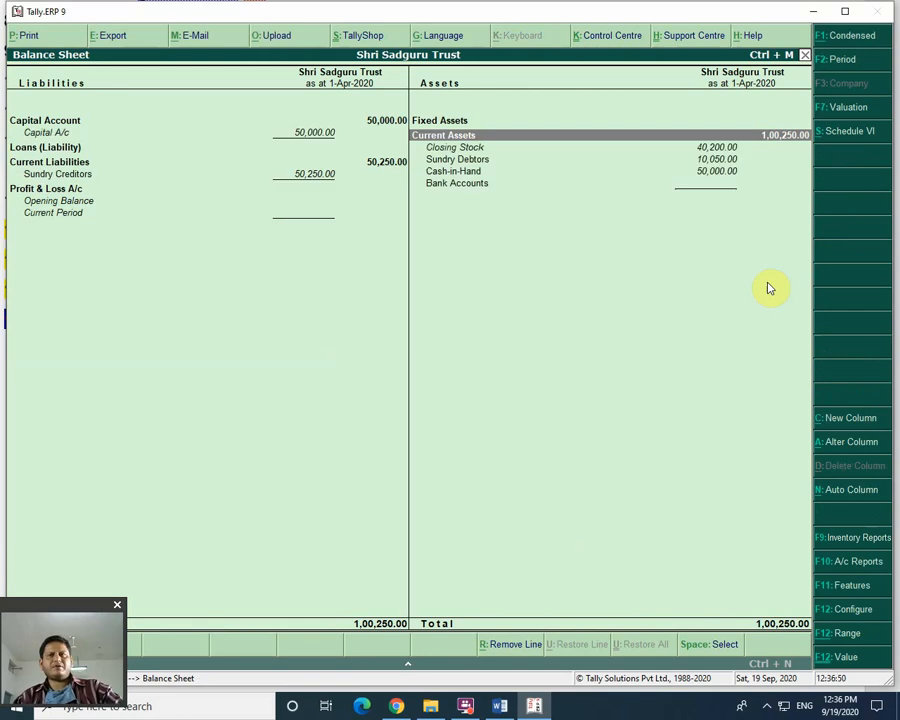
Examine the Closing Stock, Sundry Debtors and Cash-in-Hand lines under Current Assets in the balance sheet
key("Down")
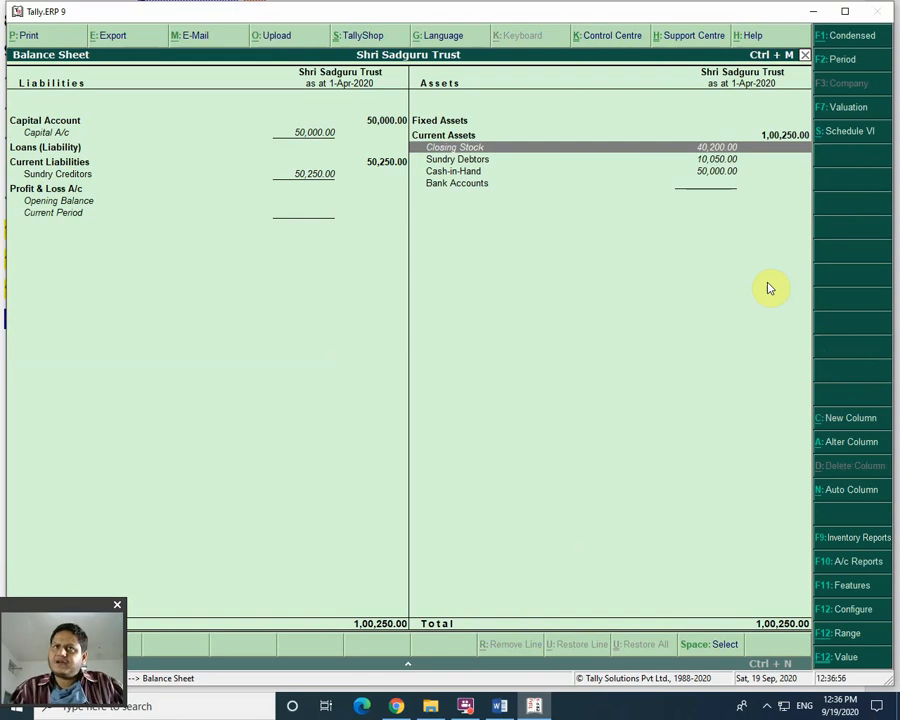
key("Down")
key("Down")
key("Down")
key("Up")
key("Up")
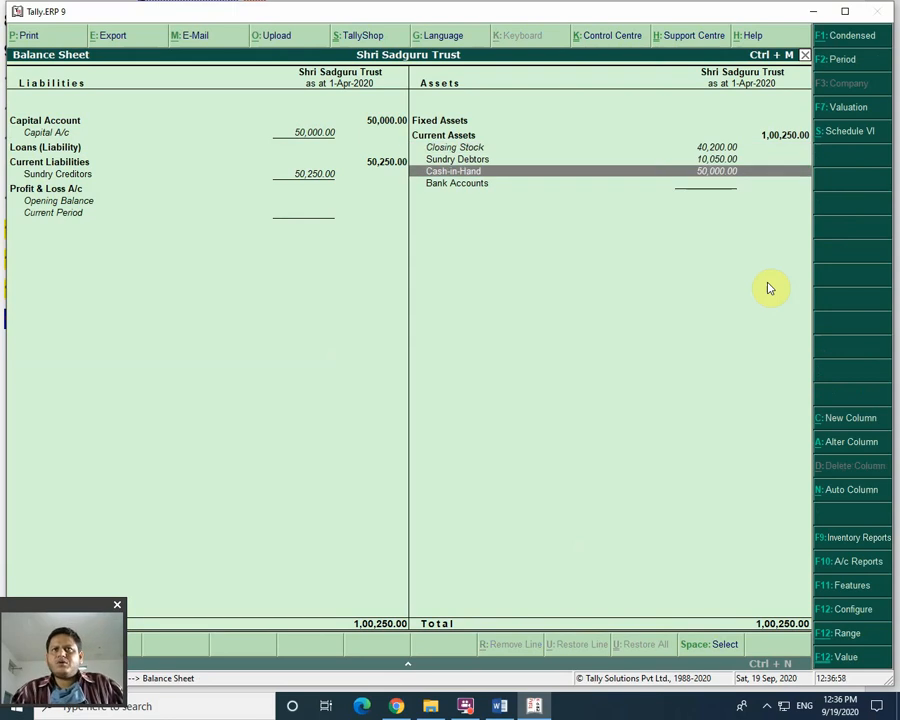
key("Down")
key("Down")
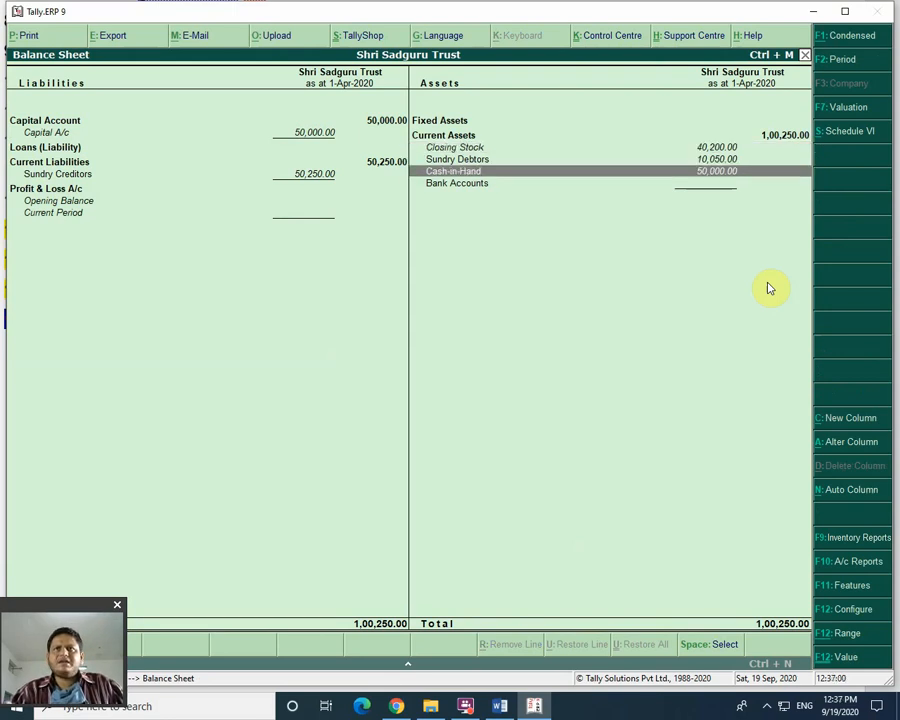
Drill down from Sundry Debtors to the ledger vouchers of SSSST Trust, then leave the balance sheet
key("Up")
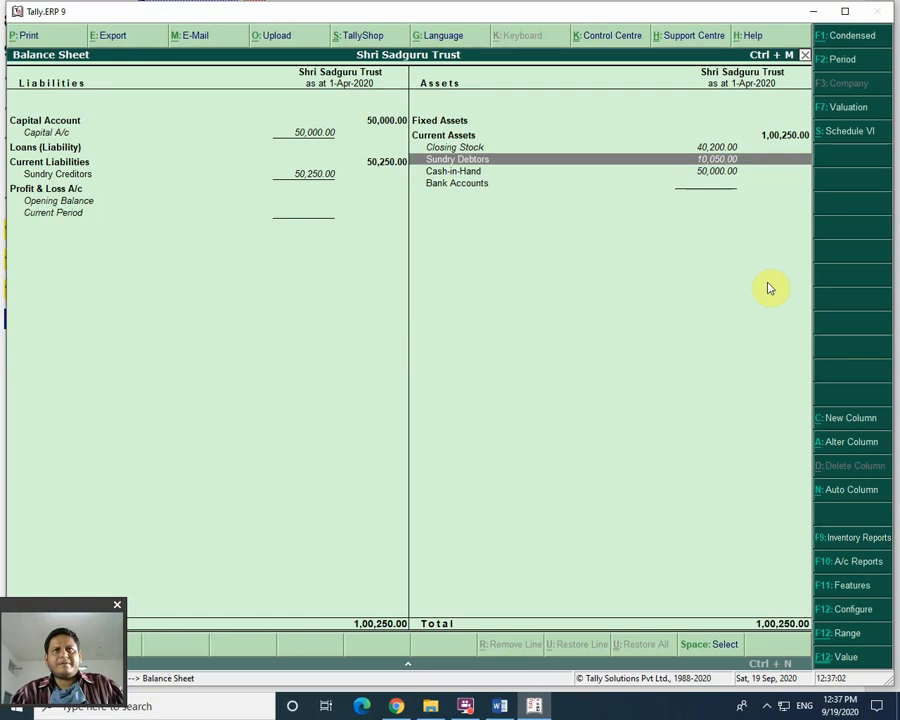
key("Return")
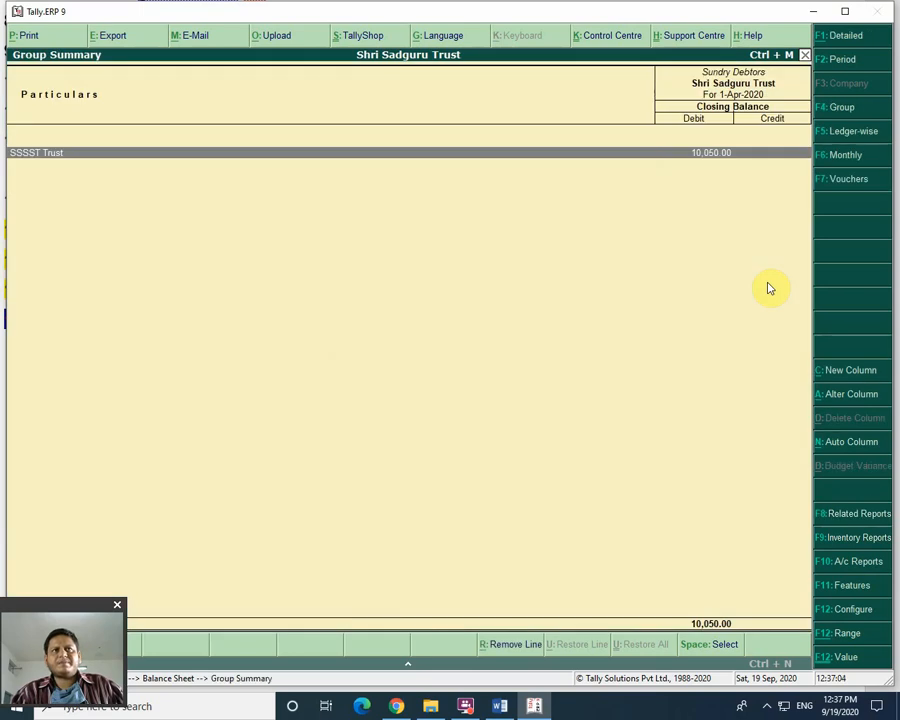
key("Return")
key("Return")
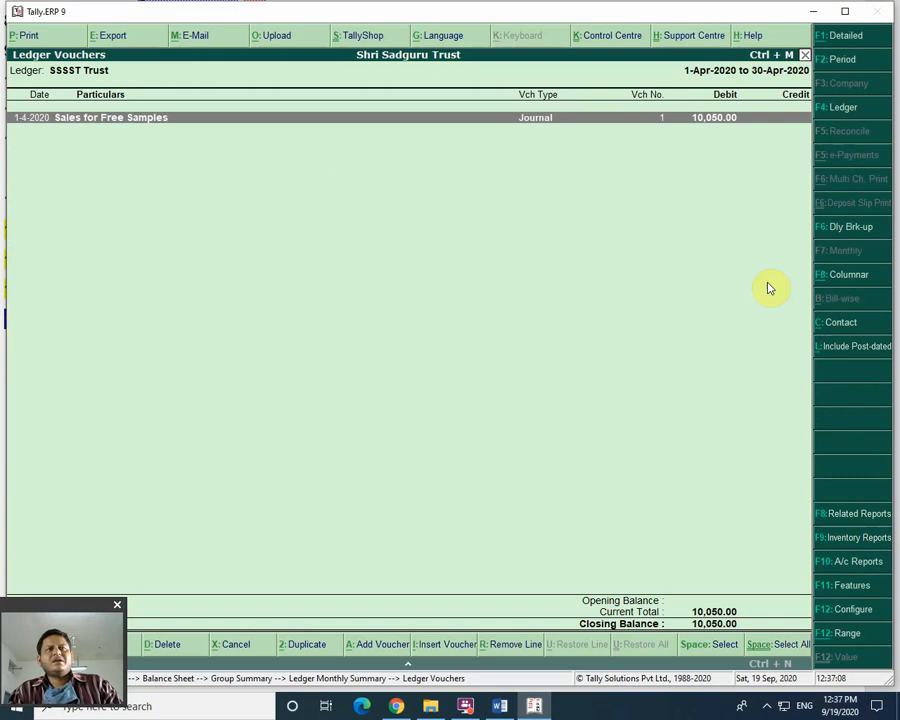
key("Escape")
key("Escape")
key("Escape")
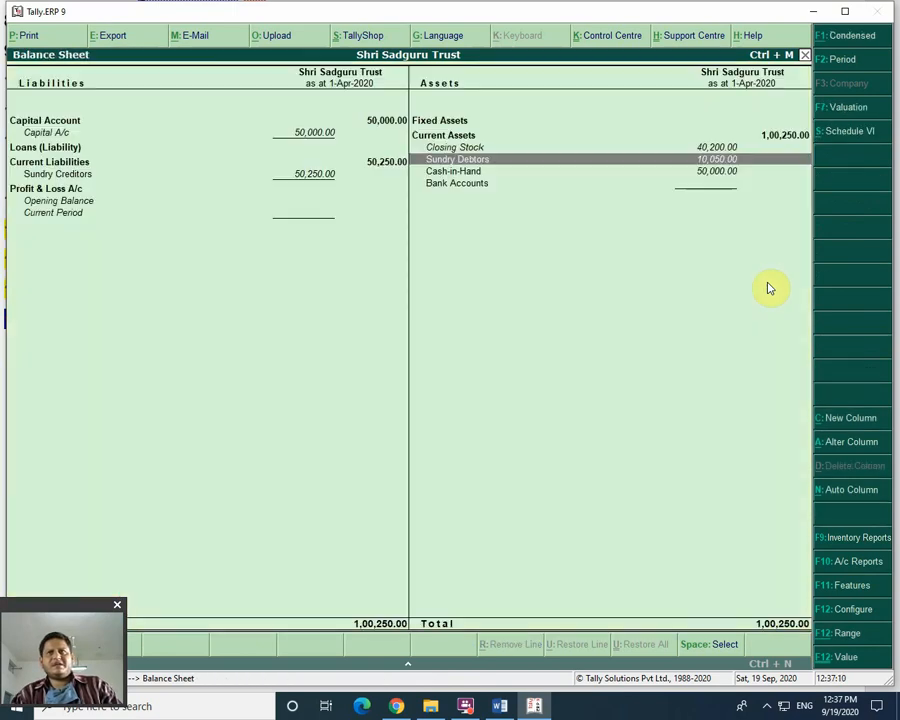
key("Up")
key("Up")
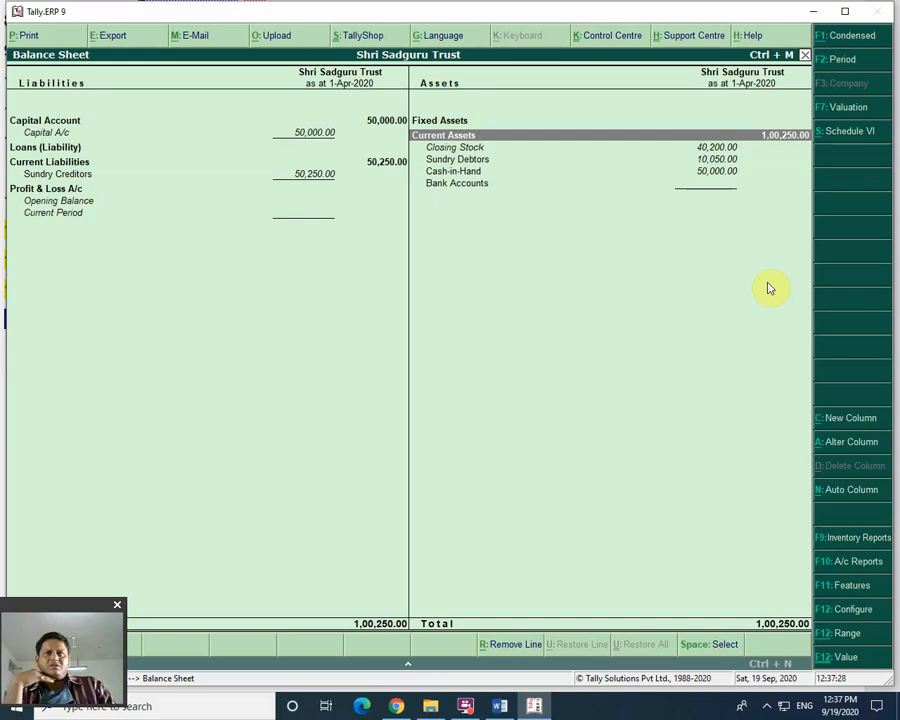
key("Escape")
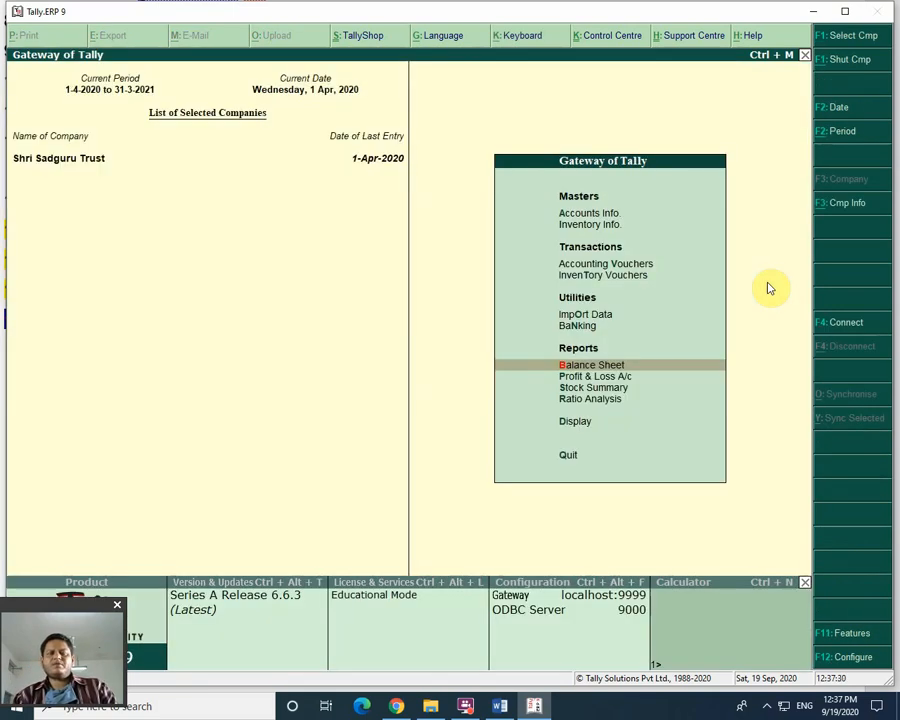
key("Escape")
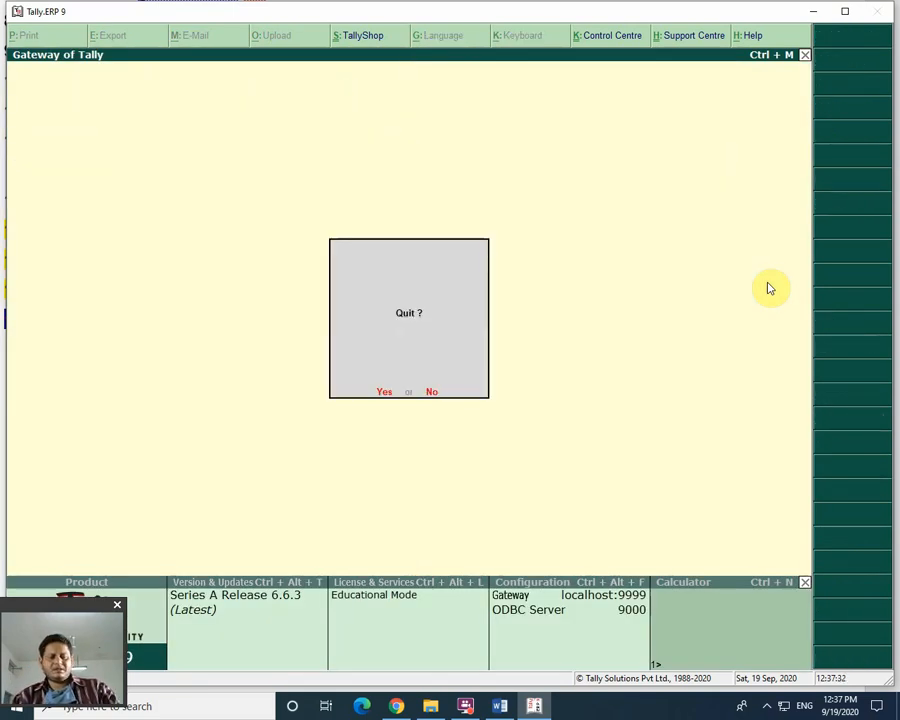
key("Escape")
Delete the SSSST Trust journal voucher from the Day Book and return to the Gateway of Tally
key("d")
key("Down")
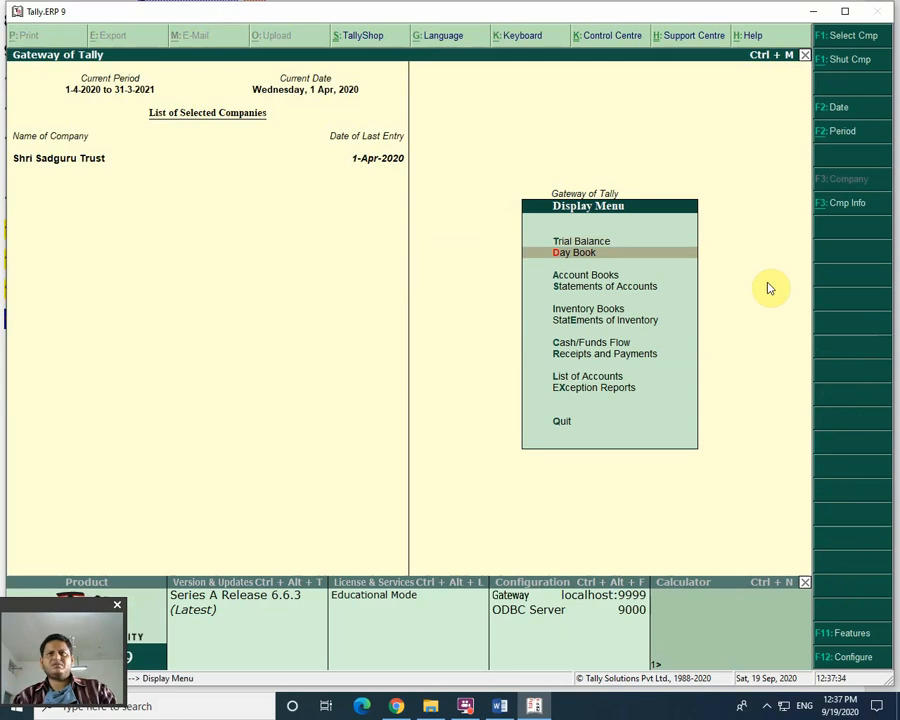
key("Return")
key("Down")
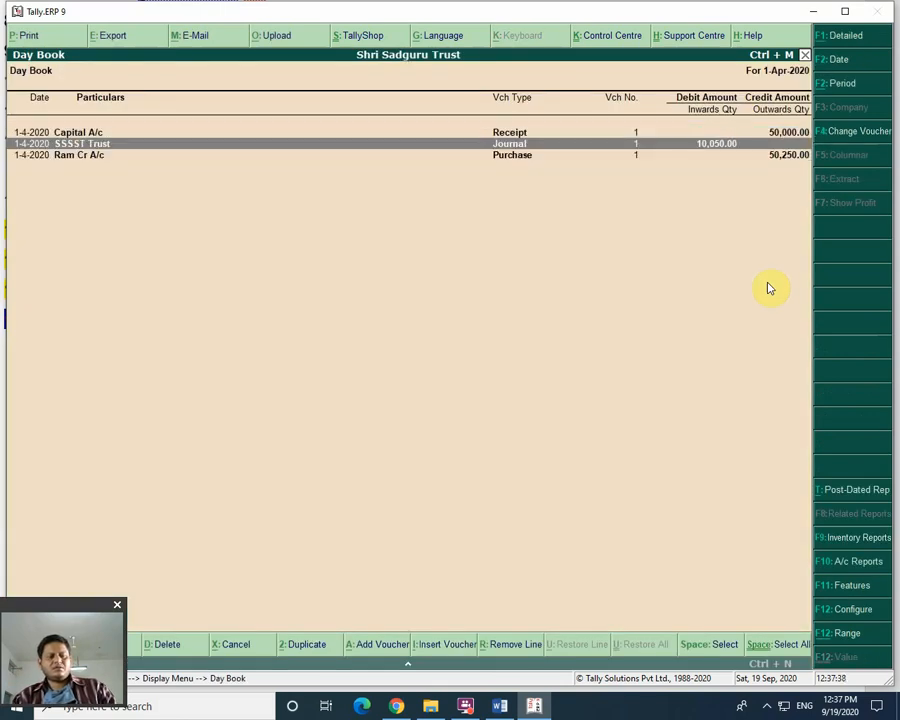
key("alt+d")
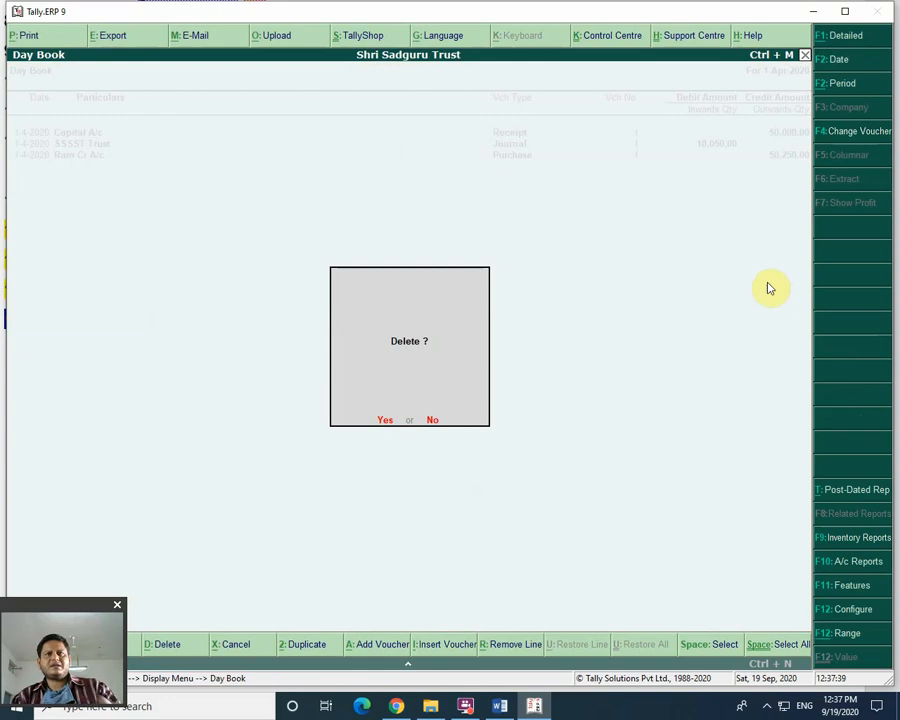
key("y")
key("Escape")
key("Escape")
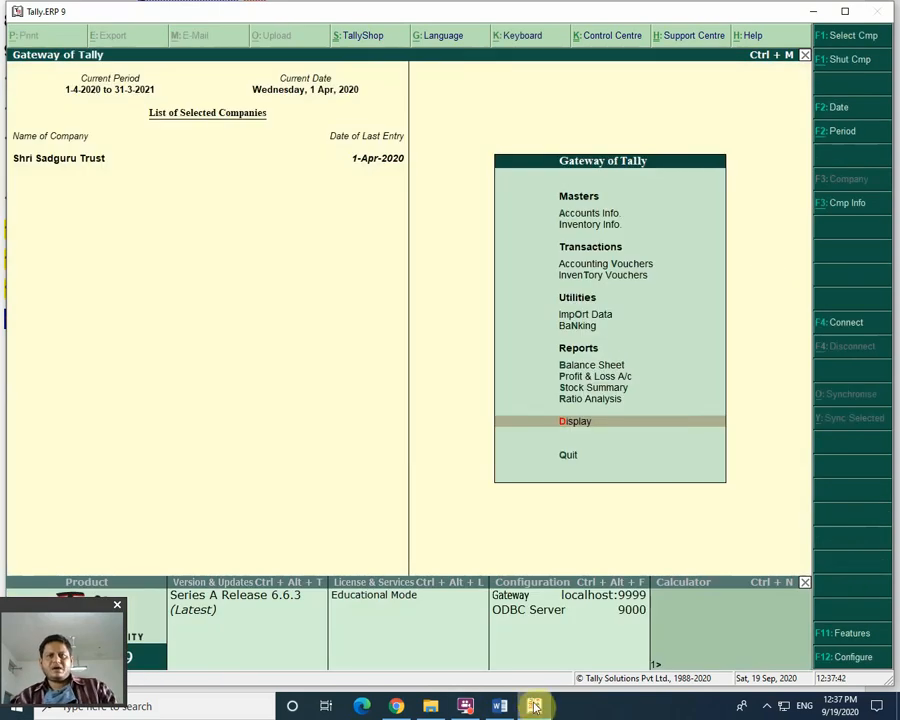
left_click(499, 706)
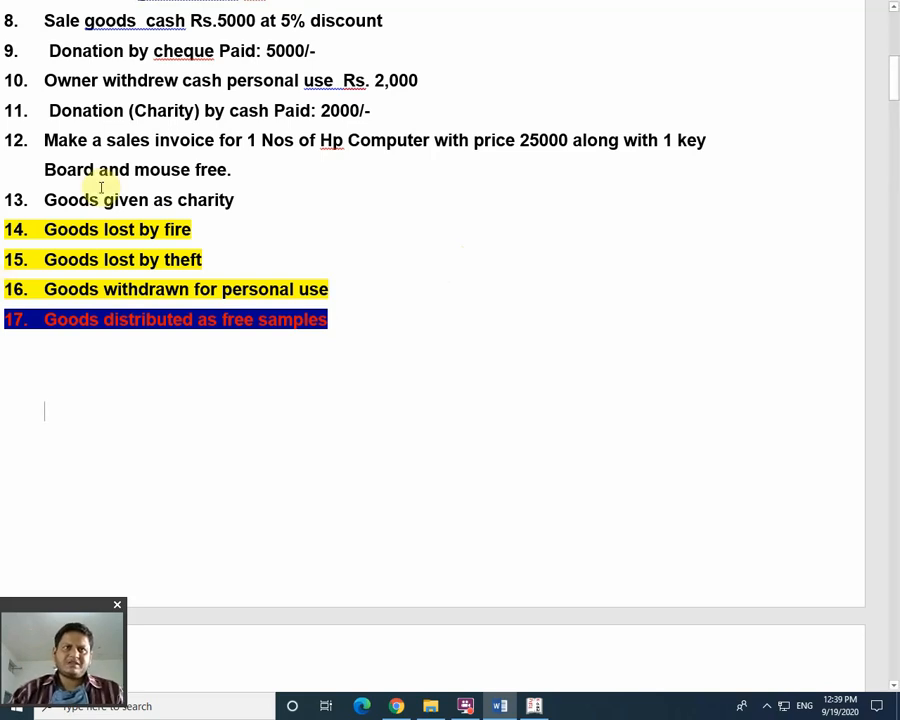
left_click(344, 290)
key("Return")
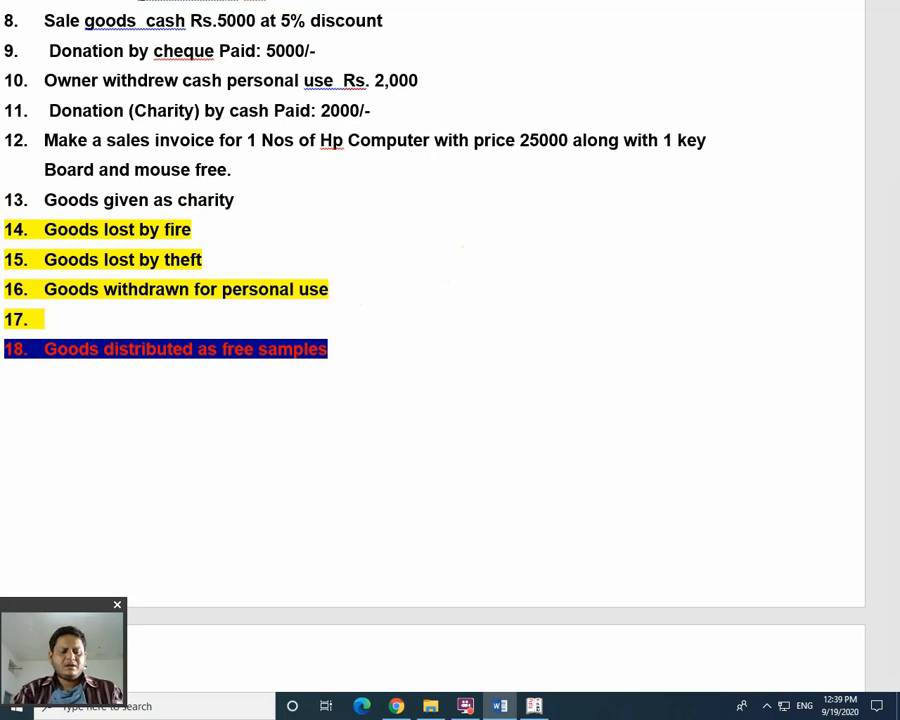
type("dama")
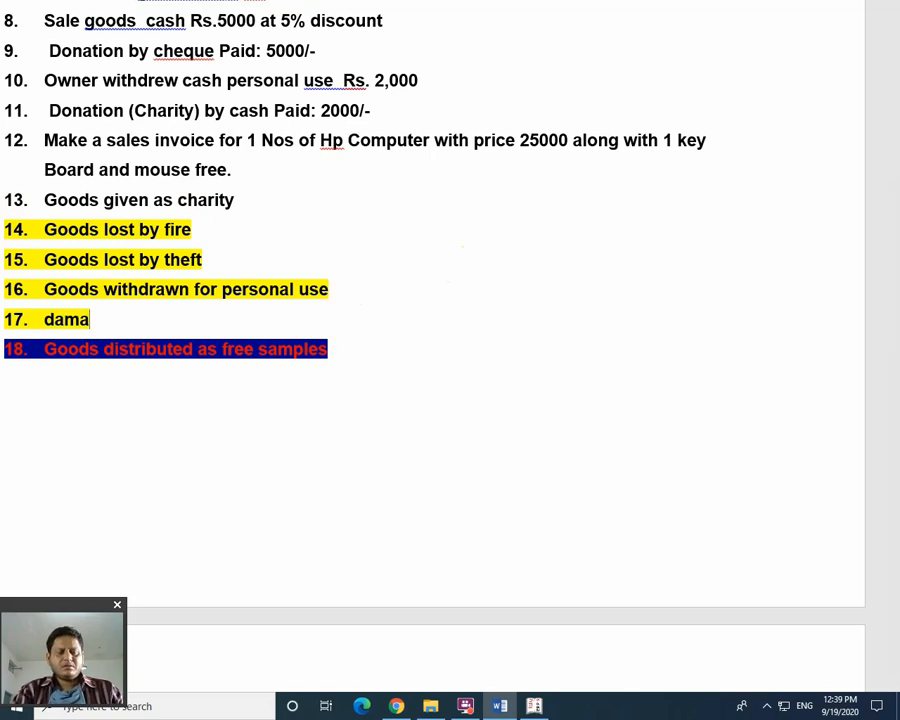
type("ge")
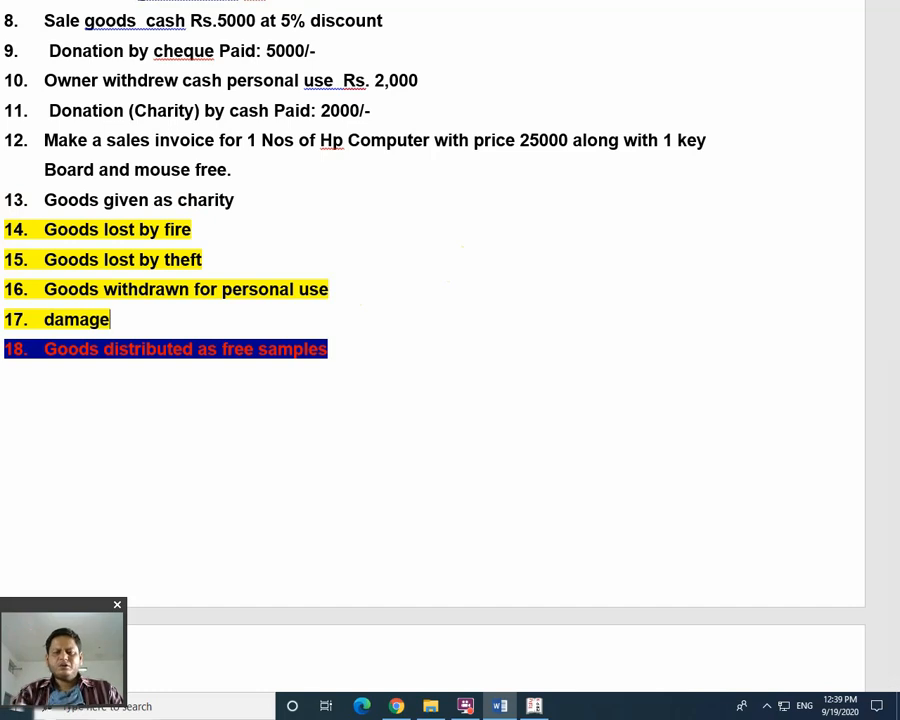
key("BackSpace")
key("BackSpace")
key("BackSpace")
key("BackSpace")
key("BackSpace")
key("BackSpace")
key("BackSpace")
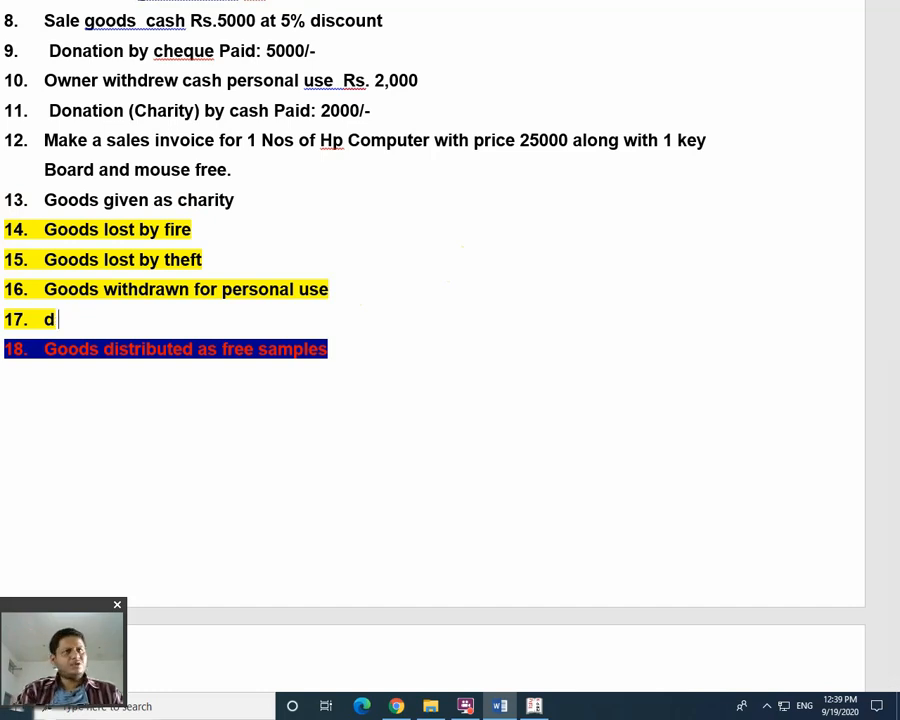
key("Return")
key("Delete")
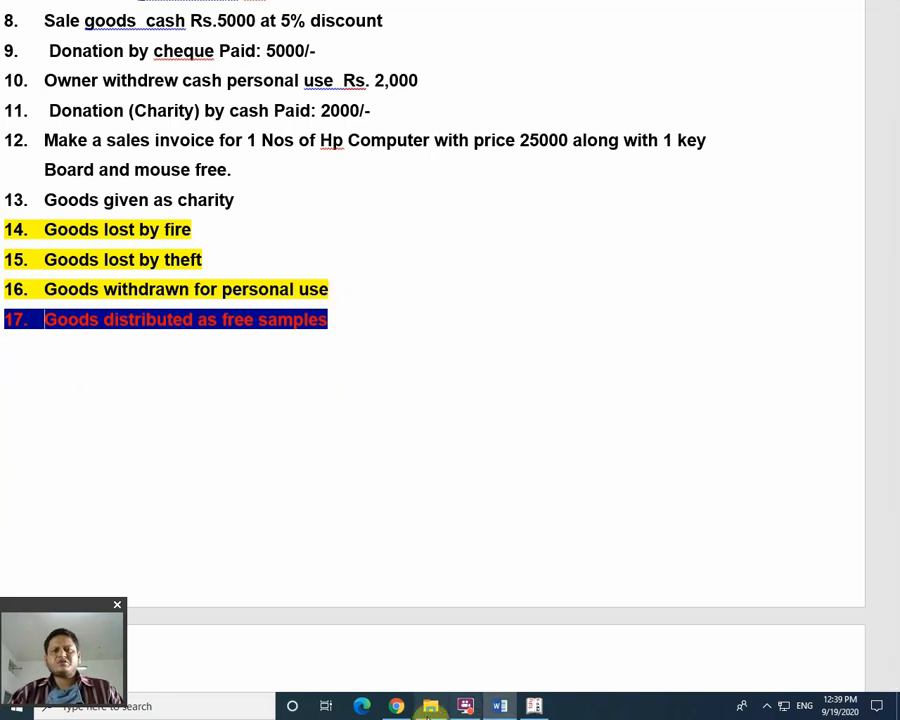
Switch to Tally.ERP 9 and open the list of ledgers for altering a single ledger
left_click(535, 708)
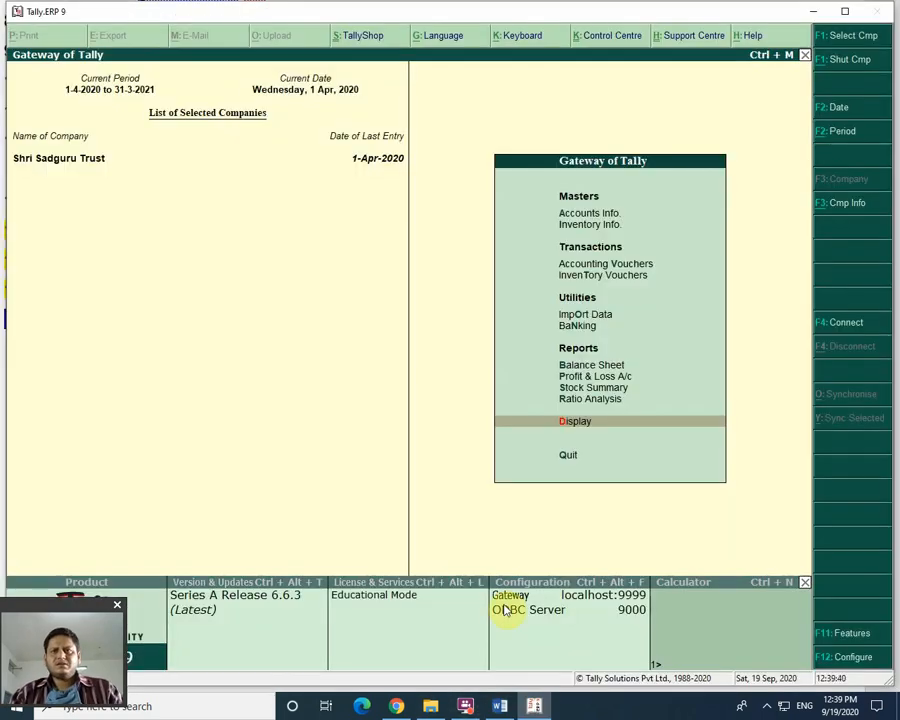
key("Up")
key("Up")
key("Up")
key("Up")
key("Up")
key("Up")
key("Up")
key("Up")
key("Up")
key("Up")
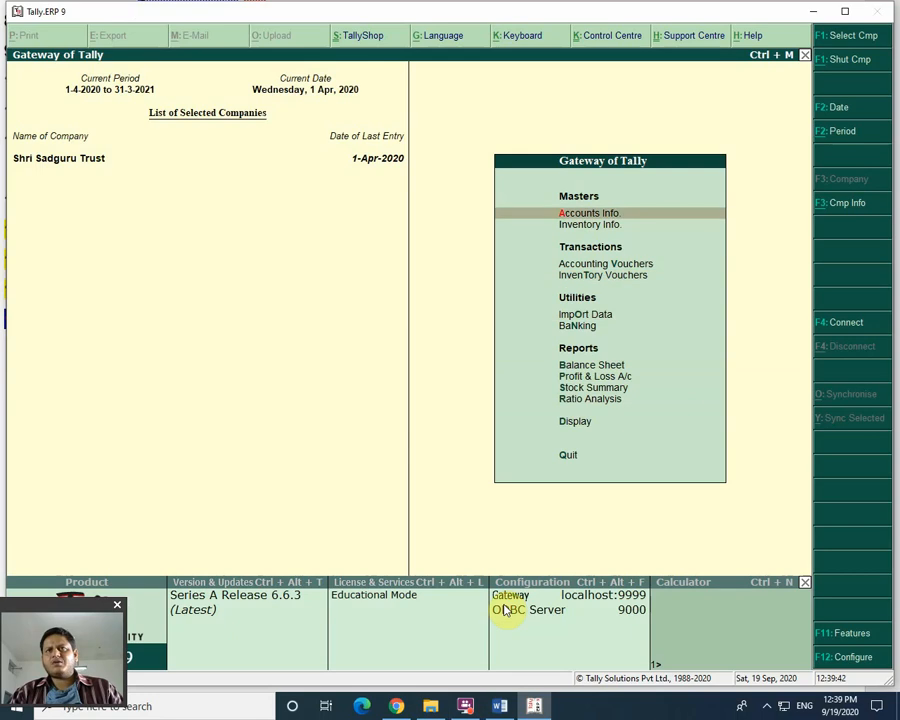
key("Return")
key("Down")
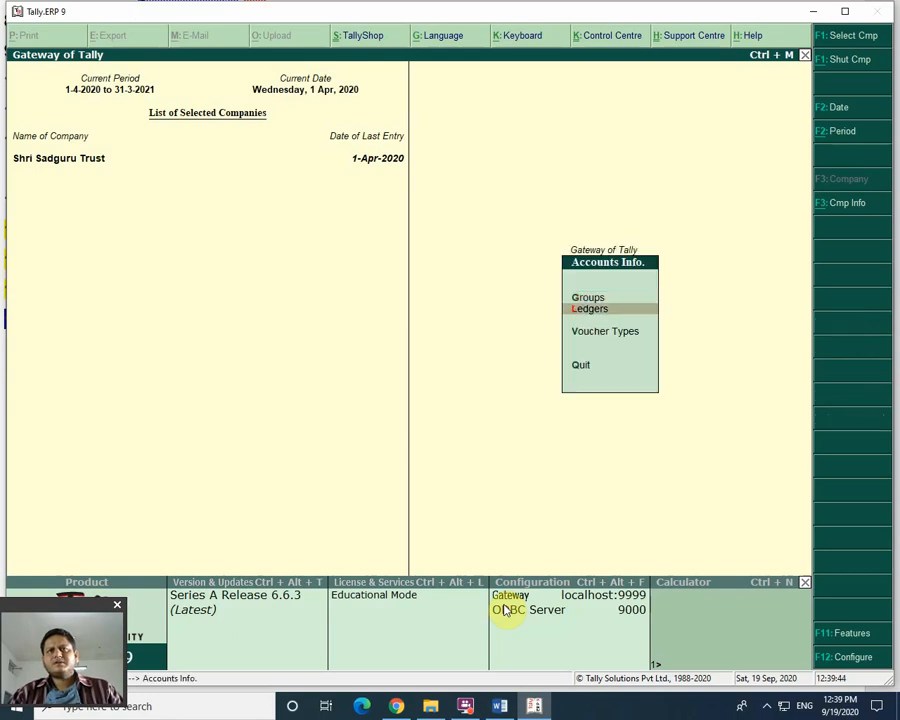
key("Return")
key("Down")
key("Down")
key("Return")
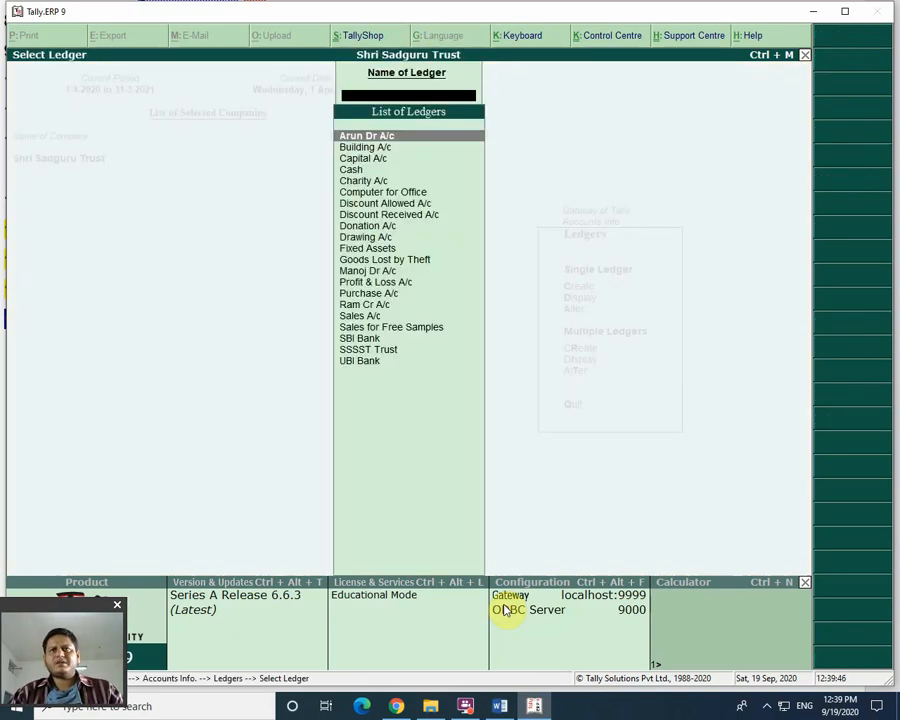
Rename the Goods Lost by Theft ledger to Goods Lost by Fire, keep it under Indirect Expenses and accept the alteration
key("Down")
key("Down")
key("Down")
key("Down")
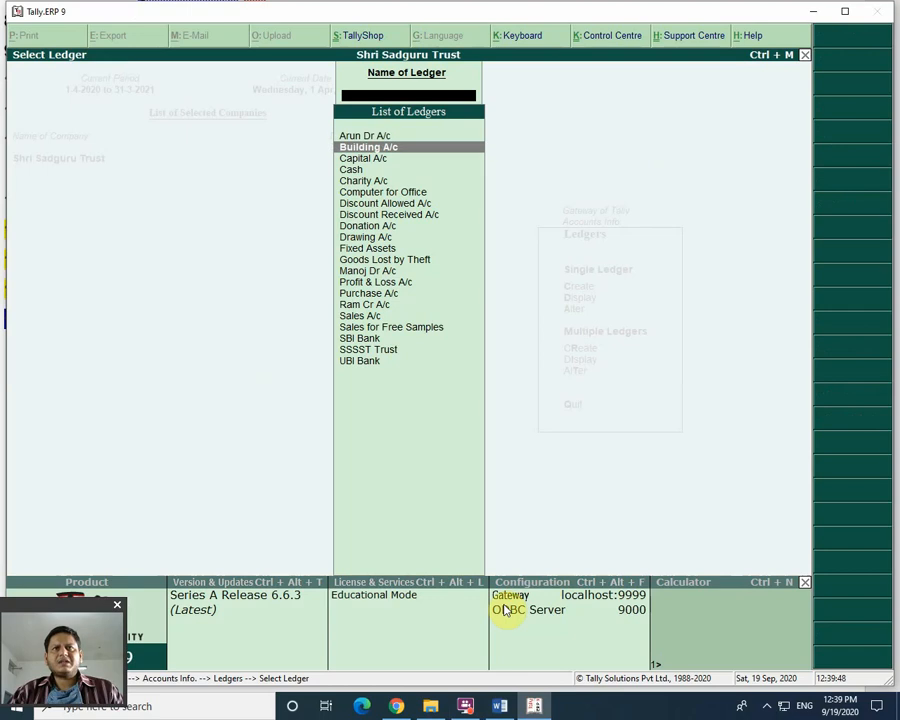
key("Down")
key("Down")
key("Down")
key("Down")
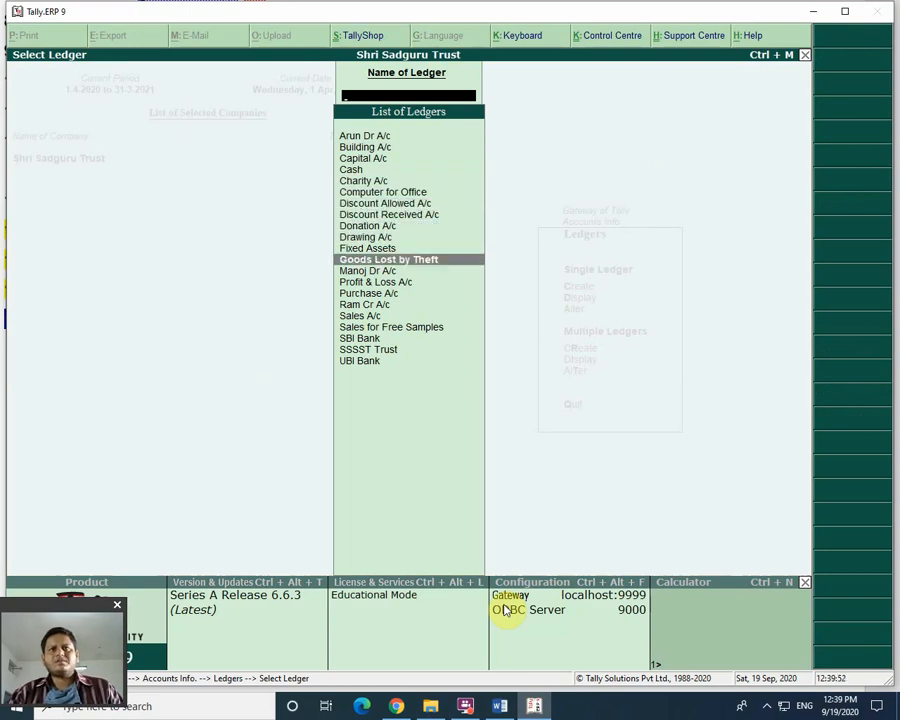
key("Return")
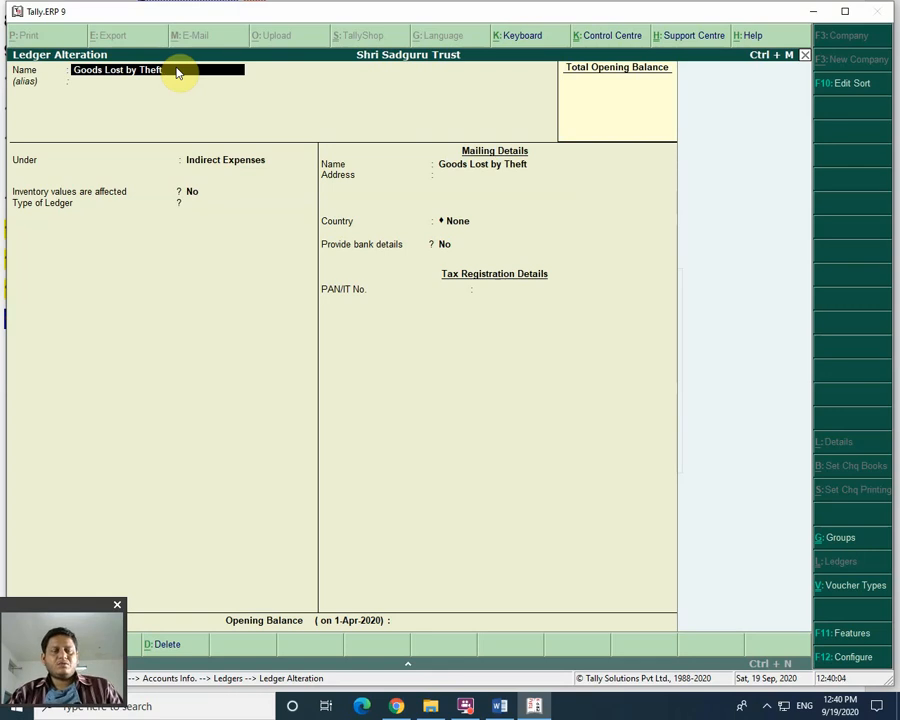
key("BackSpace")
key("BackSpace")
key("BackSpace")
key("BackSpace")
key("BackSpace")
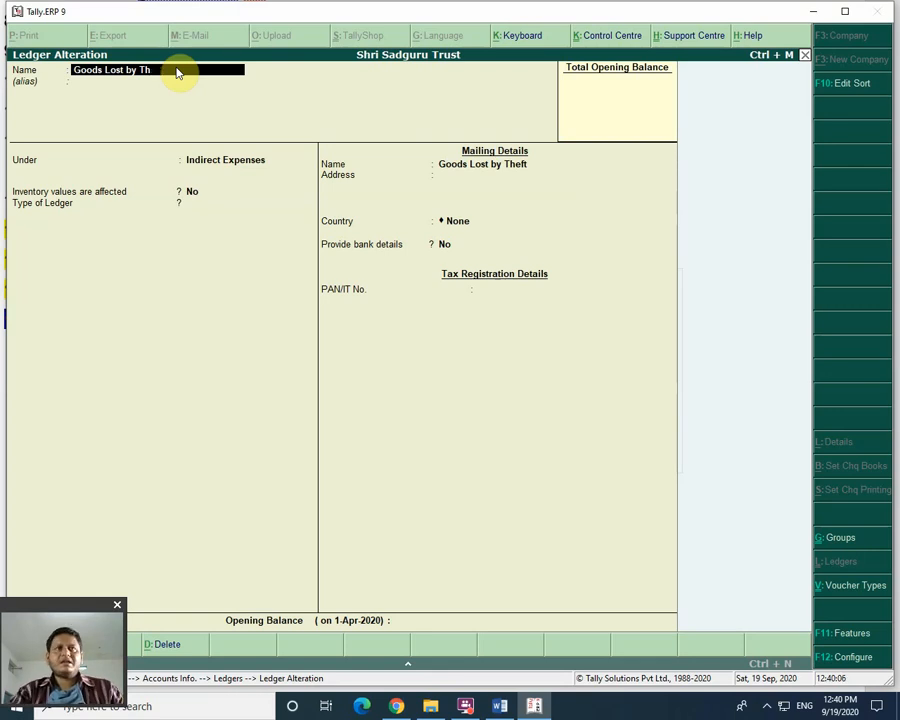
type("fire")
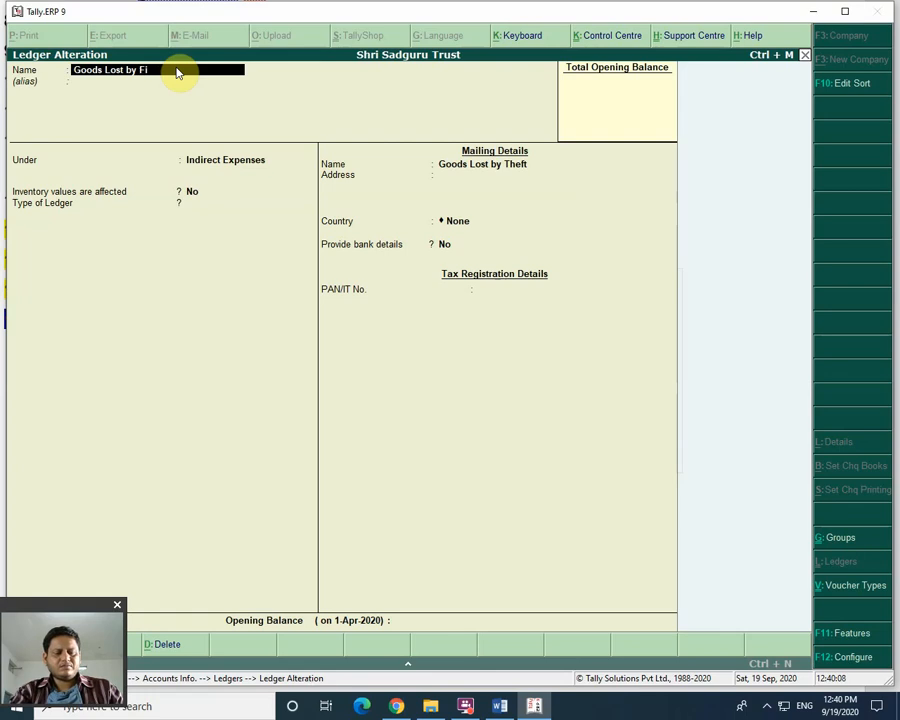
key("Return")
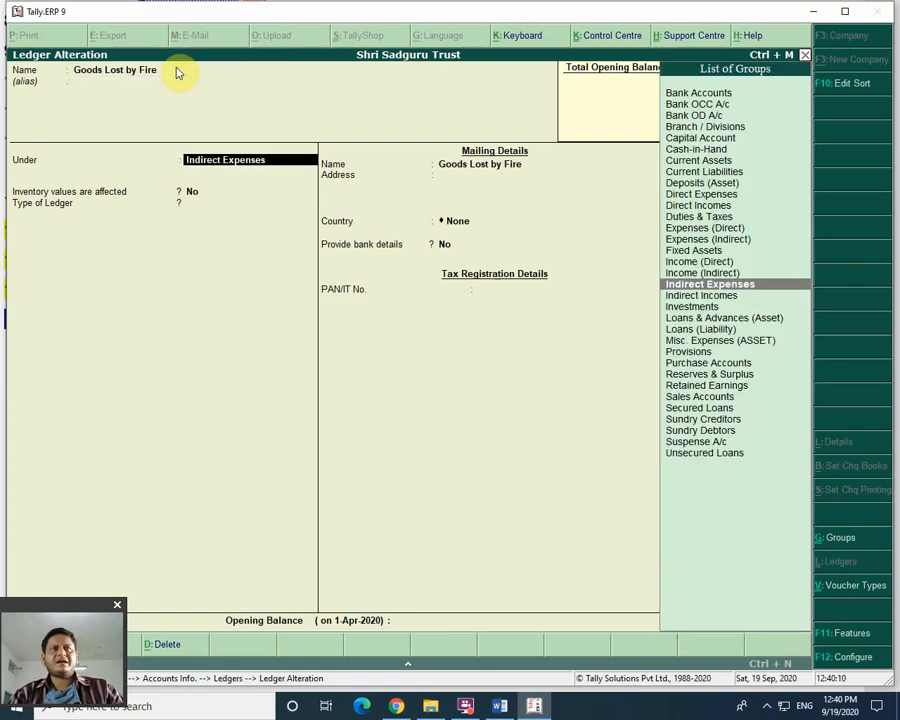
key("Return")
key("Return")
key("Return")
key("Return")
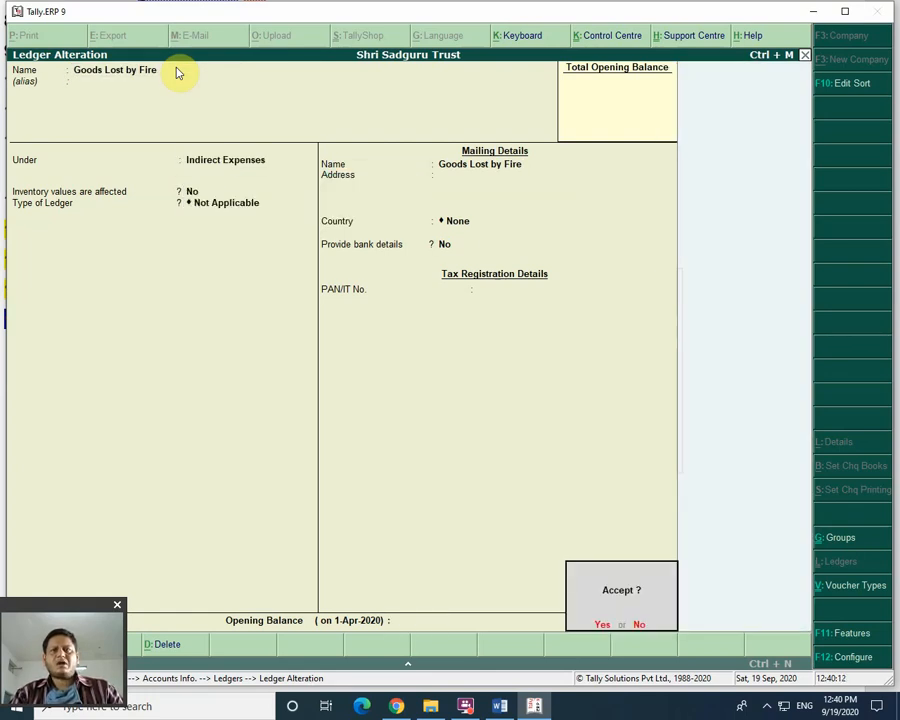
key("Return")
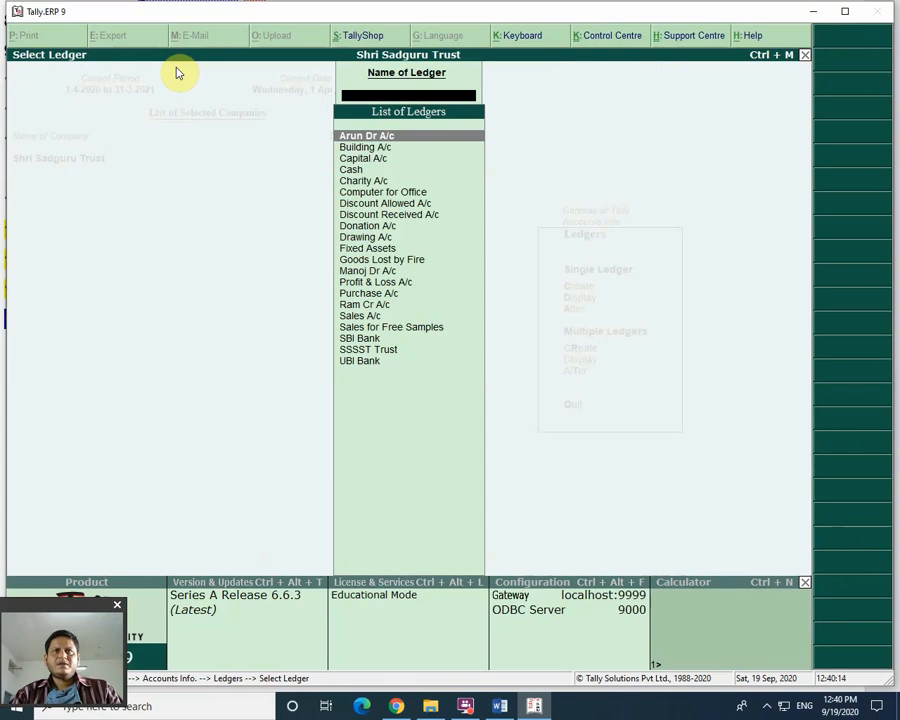
Reopen the Goods Lost by Fire ledger to check its name and group, then return to the Gateway of Tally
key("Down")
key("Down")
key("Down")
key("Down")
key("Down")
key("Down")
key("Down")
key("Down")
key("Down")
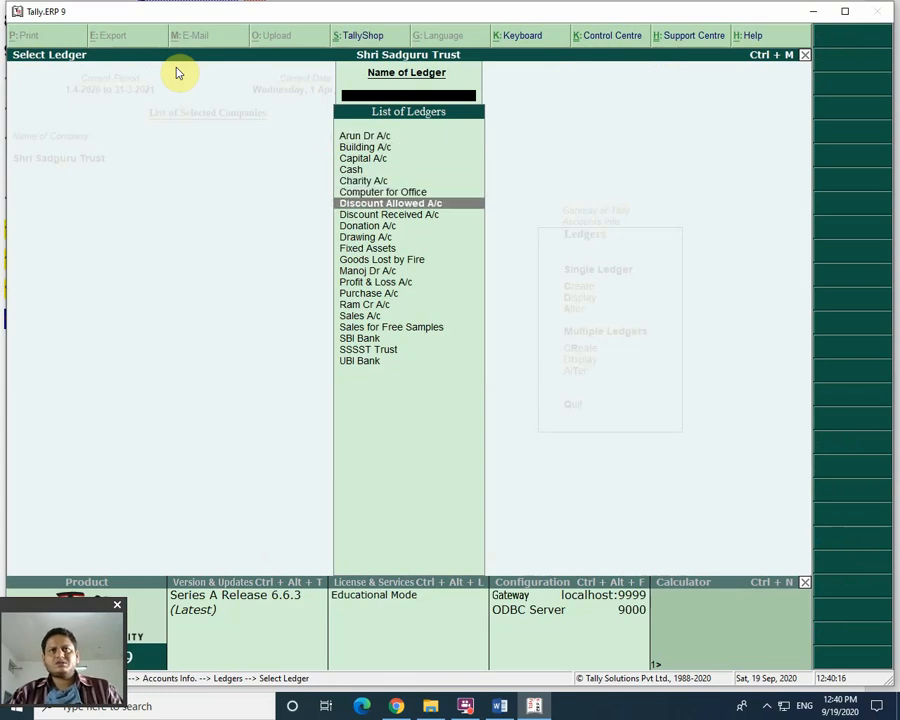
key("Down")
key("Down")
key("Return")
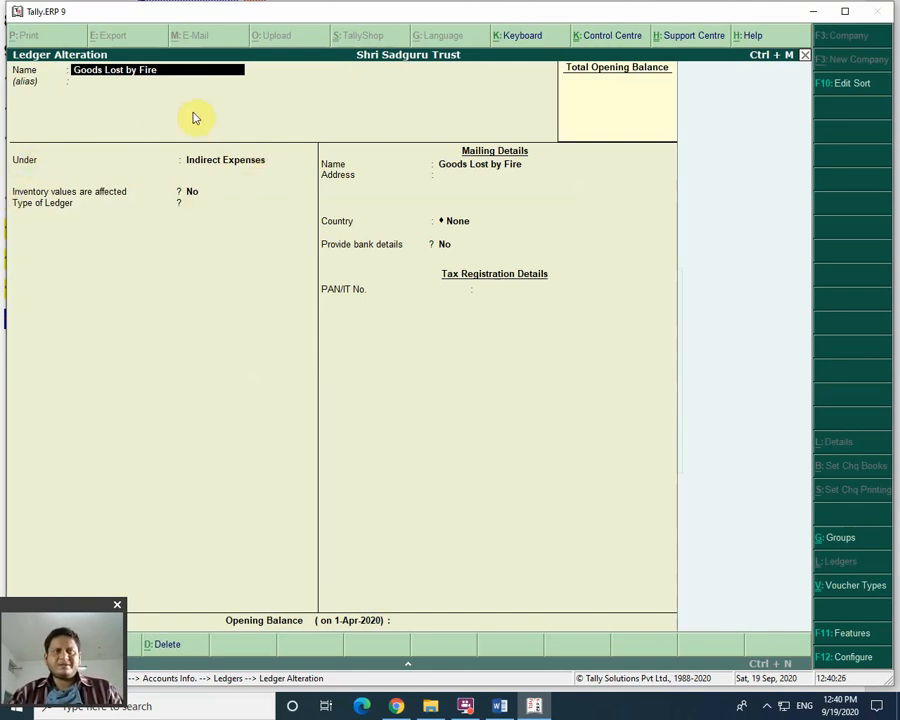
key("Escape")
key("Return")
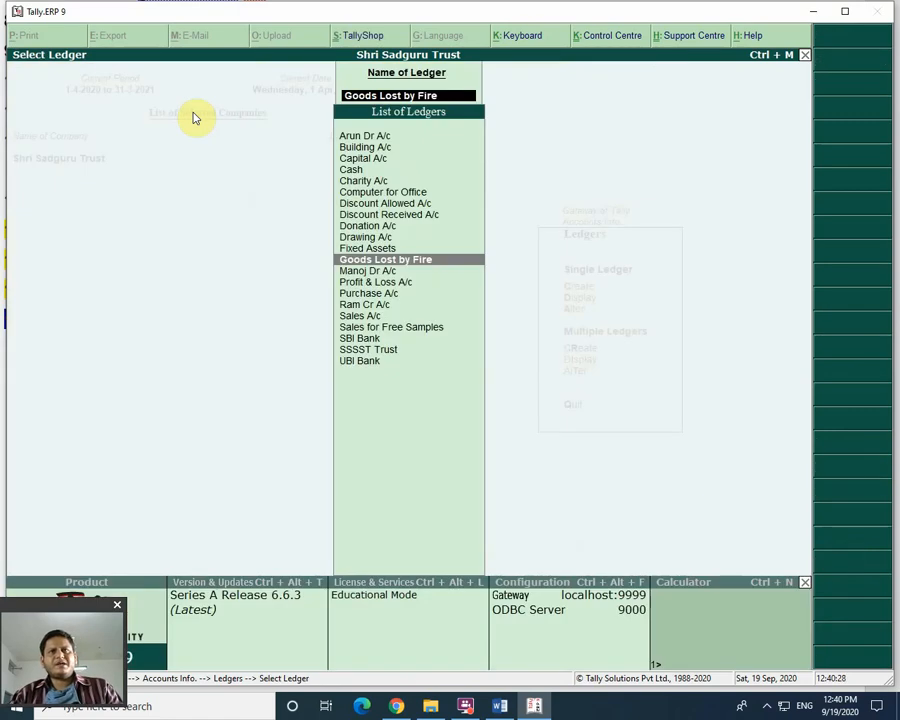
key("Escape")
key("Escape")
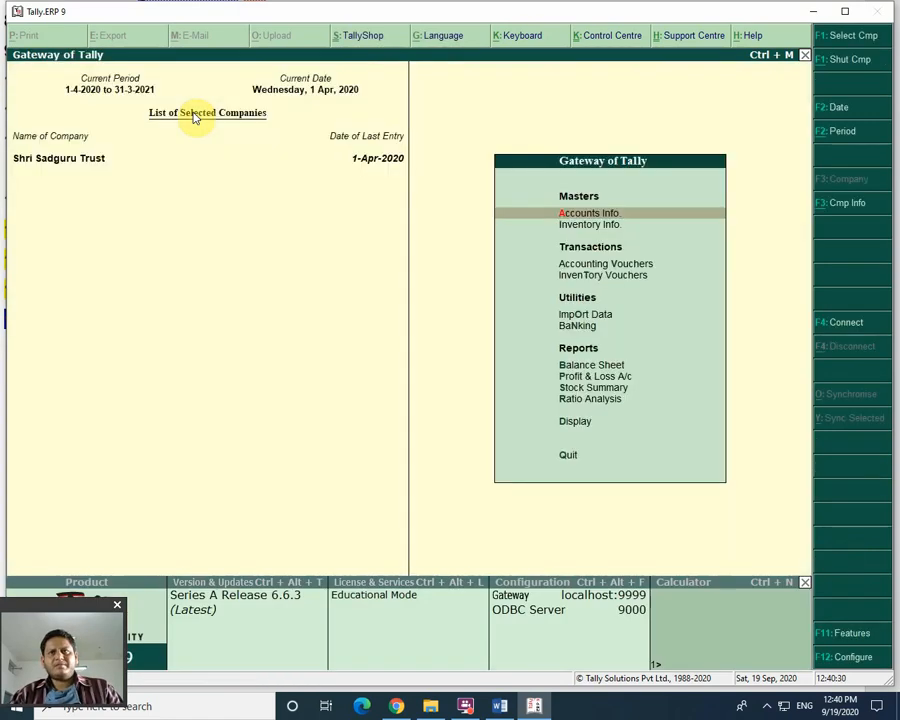
Start a journal voucher and debit the Goods Lost by Fire ledger with 10,000
key("Down")
key("Down")
key("Return")
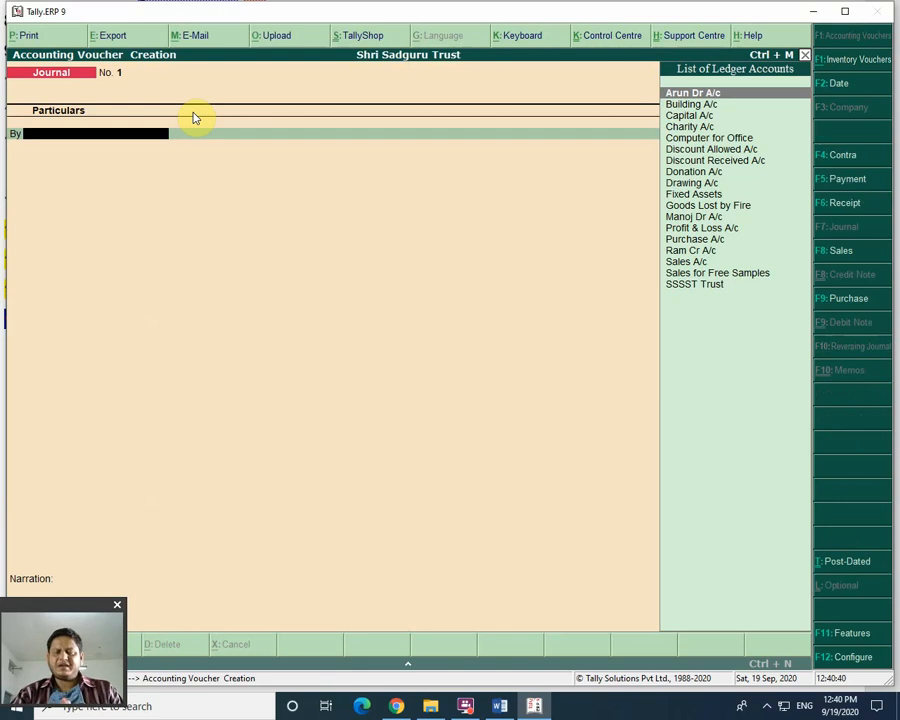
key("Down")
key("Down")
key("Down")
key("Down")
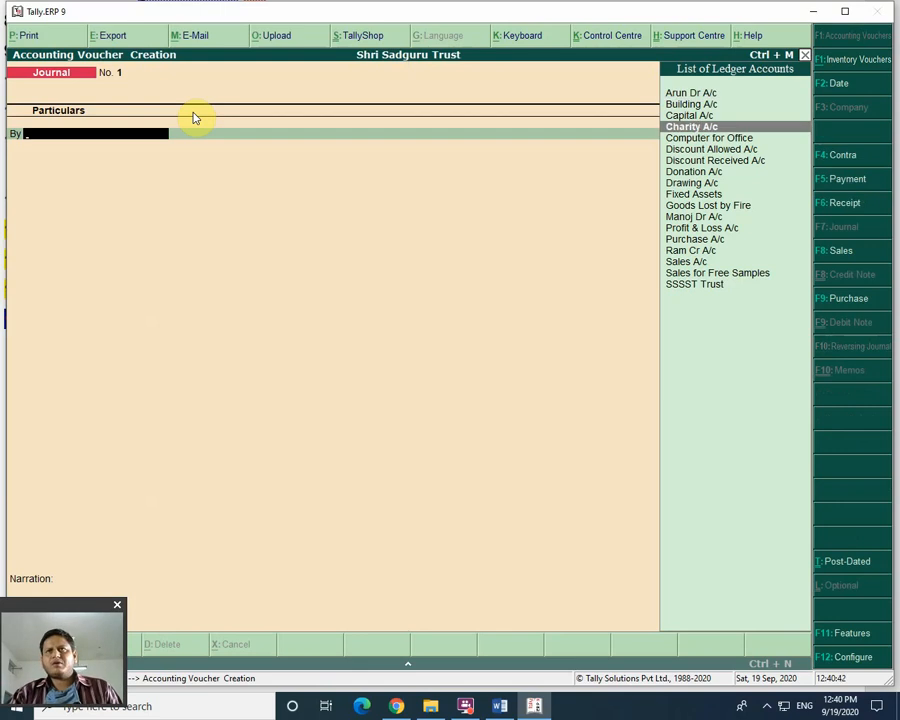
key("Down")
key("Down")
key("Down")
key("Down")
key("Down")
key("Down")
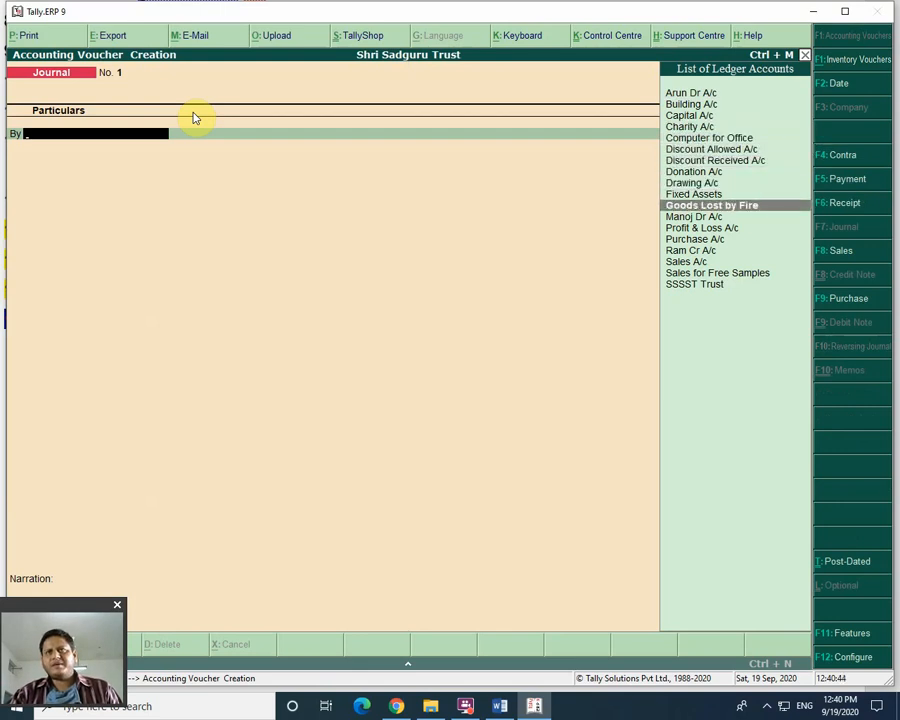
key("Return")
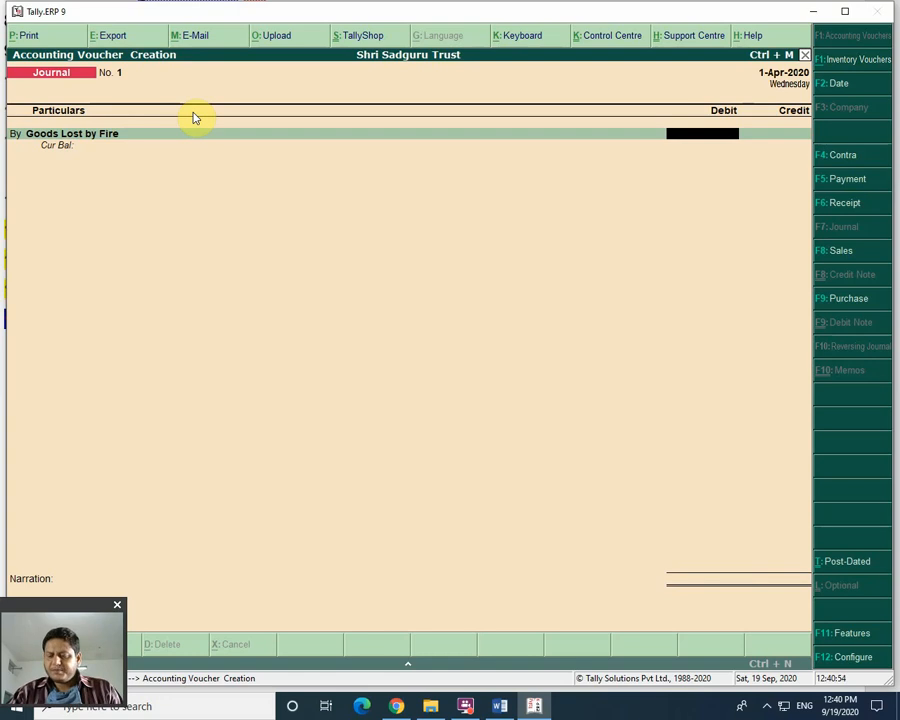
type("1")
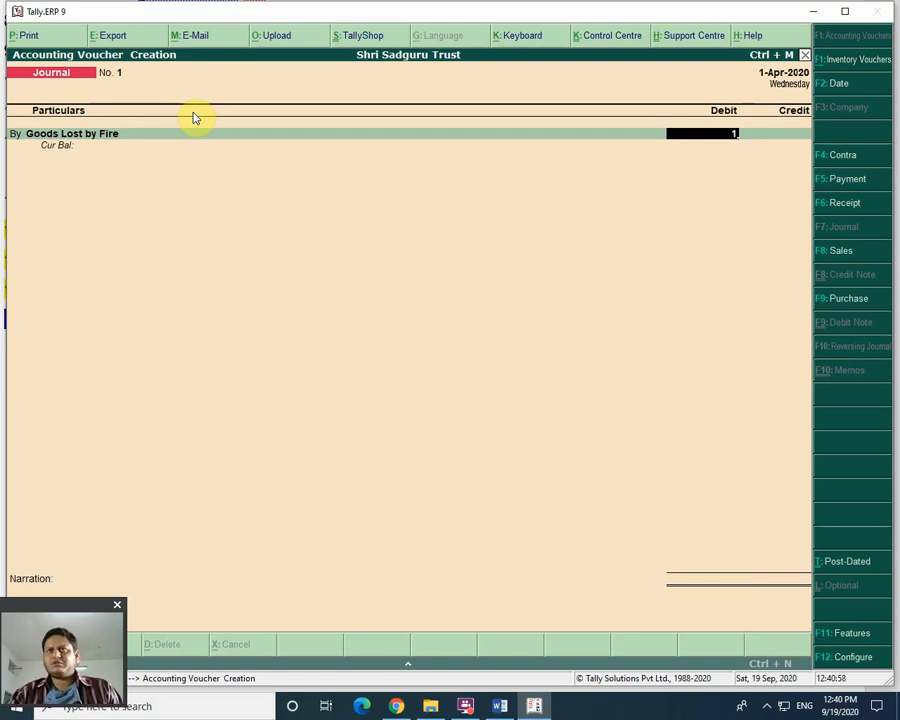
type("0000")
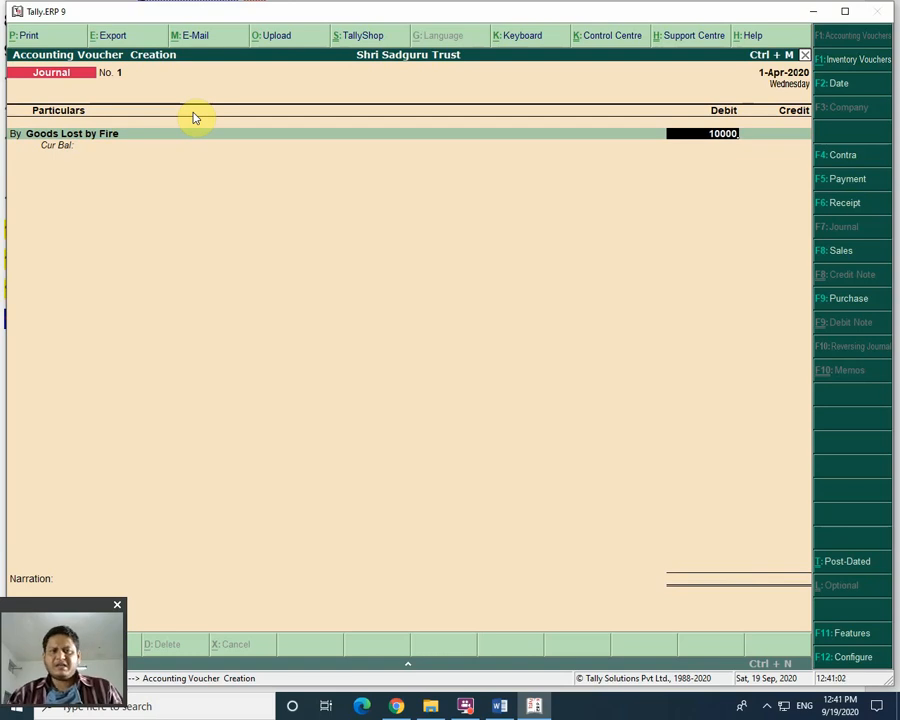
key("Return")
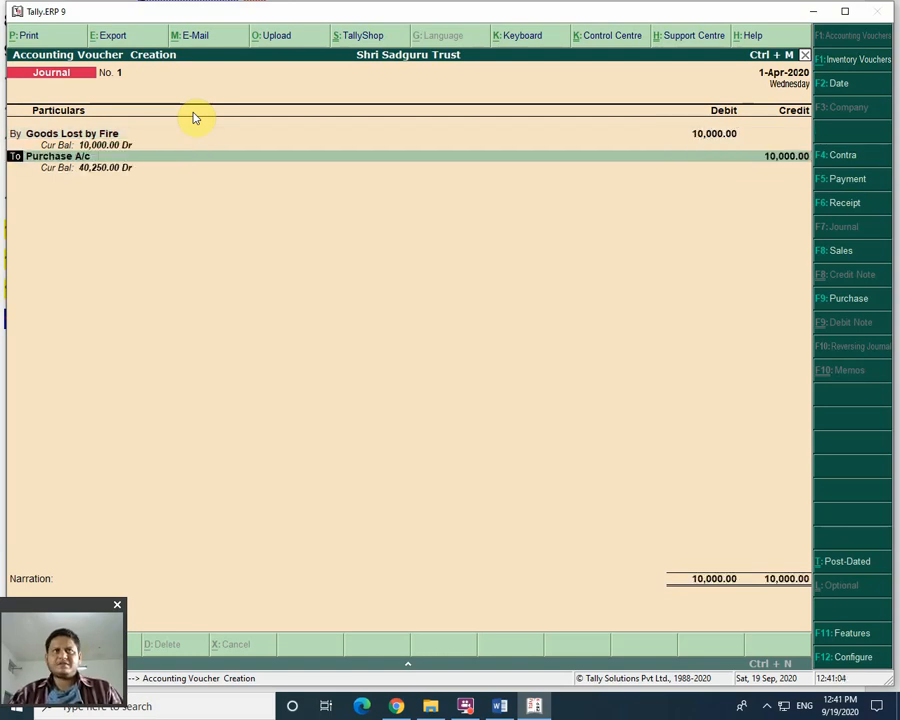
Credit Purchase A/c with 1 nos of Hp Computer, save the journal voucher without a narration and leave voucher creation
key("Return")
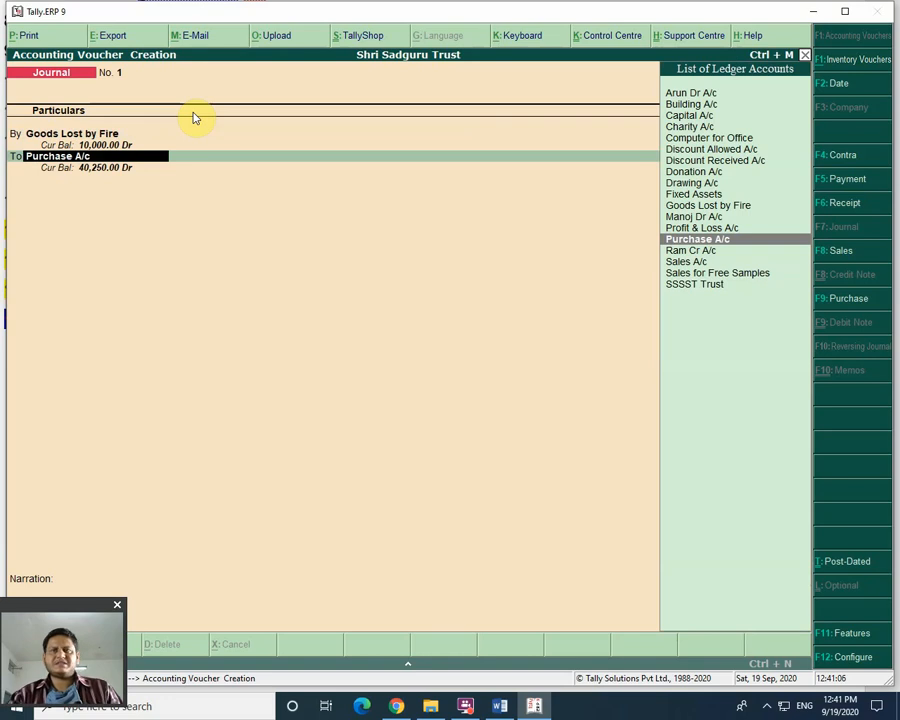
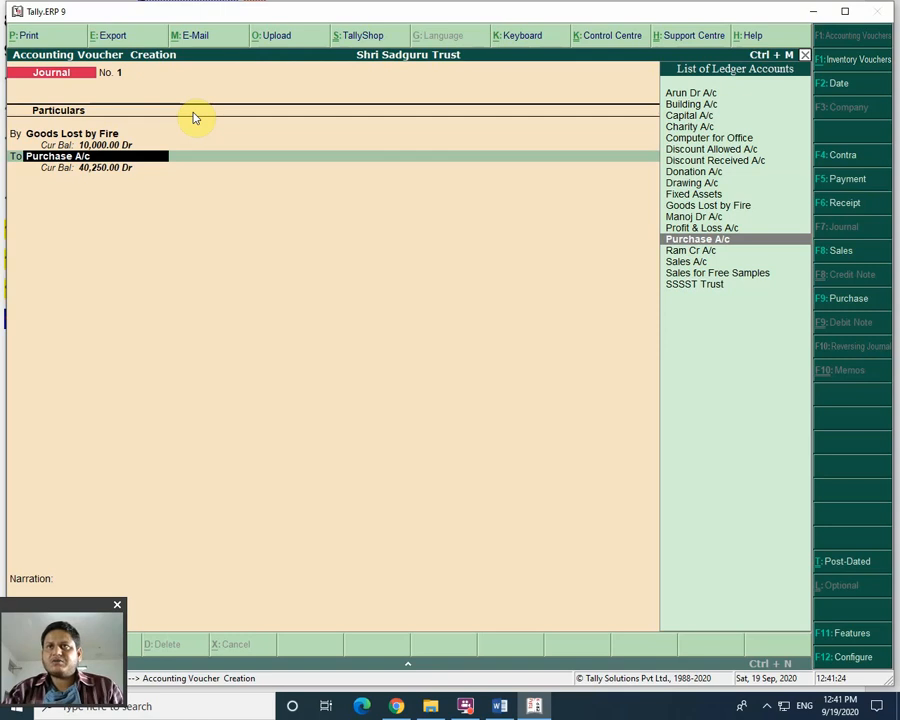
key("Return")
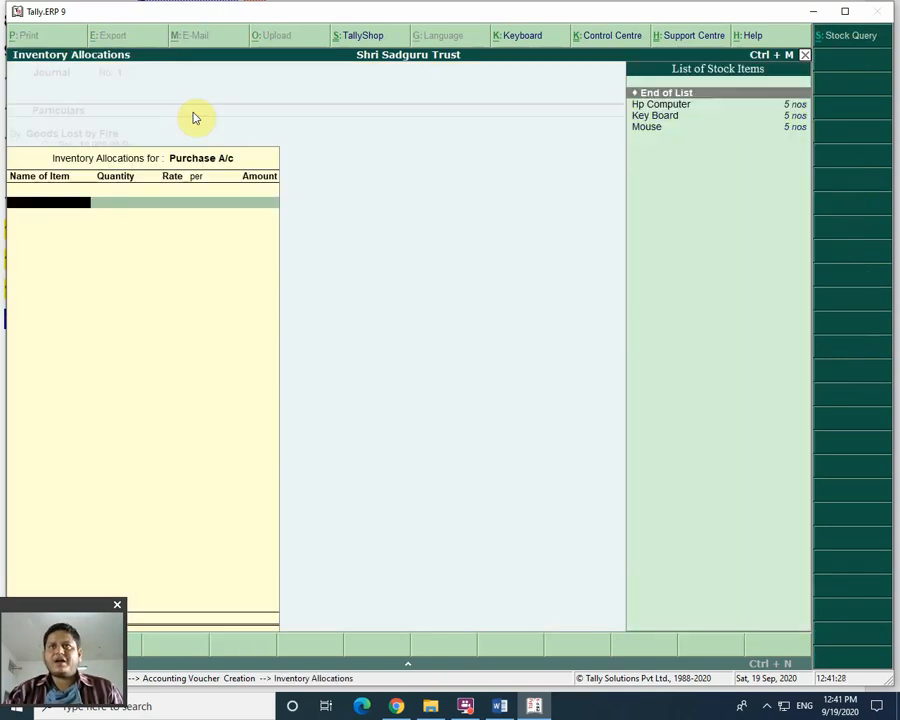
key("Down")
key("Down")
key("Down")
key("Up")
key("Up")
key("Up")
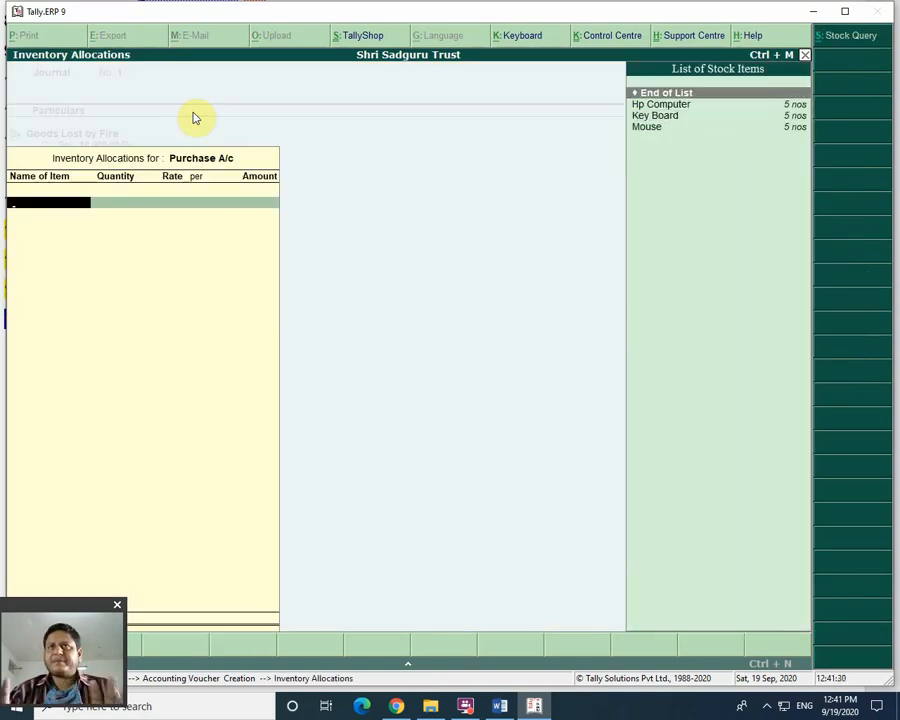
key("Down")
key("Return")
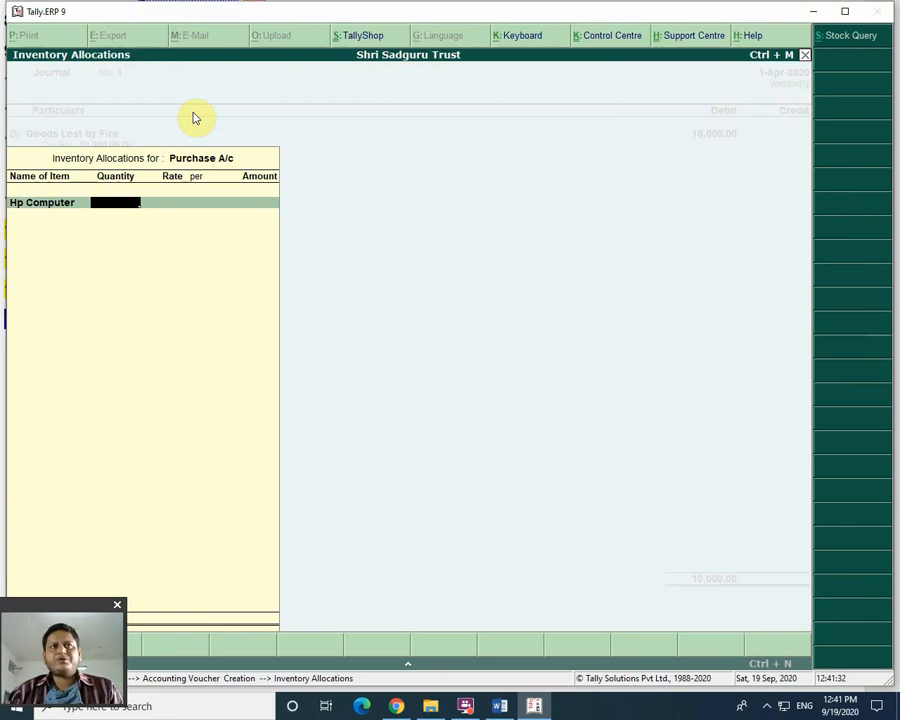
type("1")
key("Return")
key("Return")
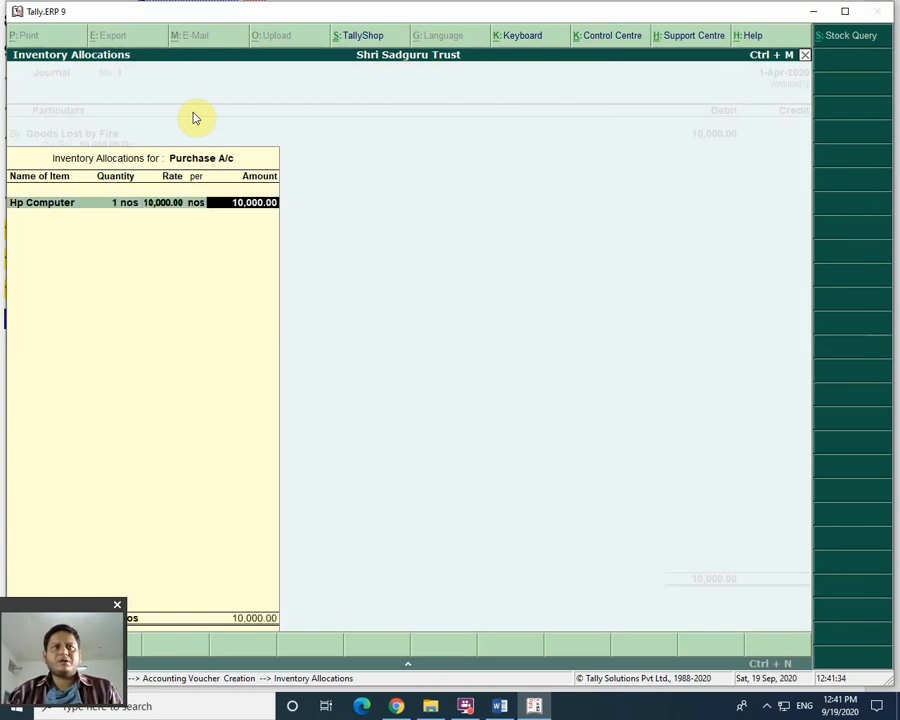
key("Return")
key("Return")
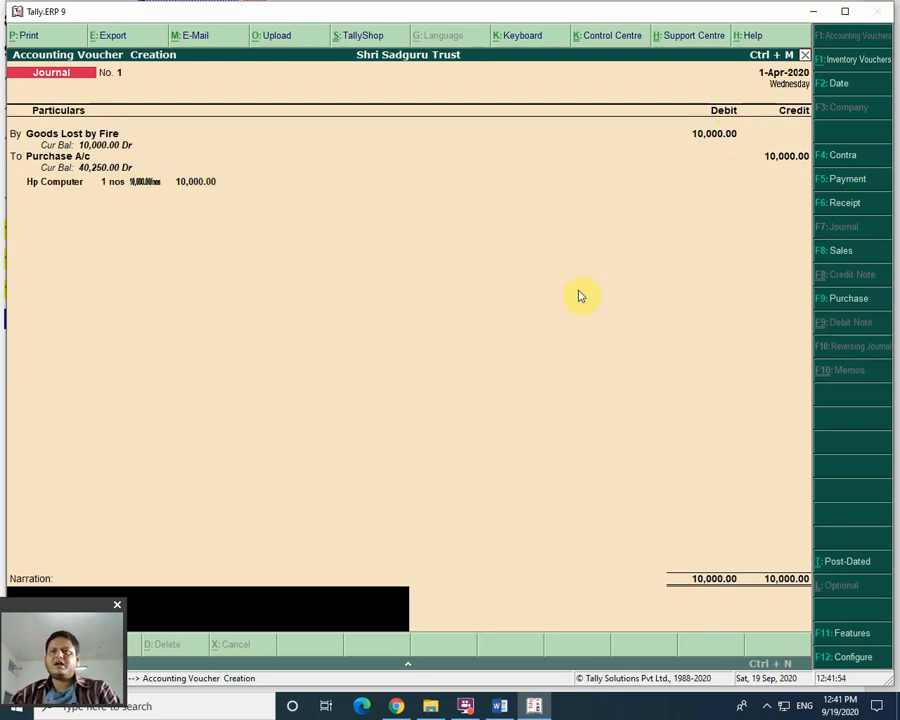
key("Return")
key("Return")
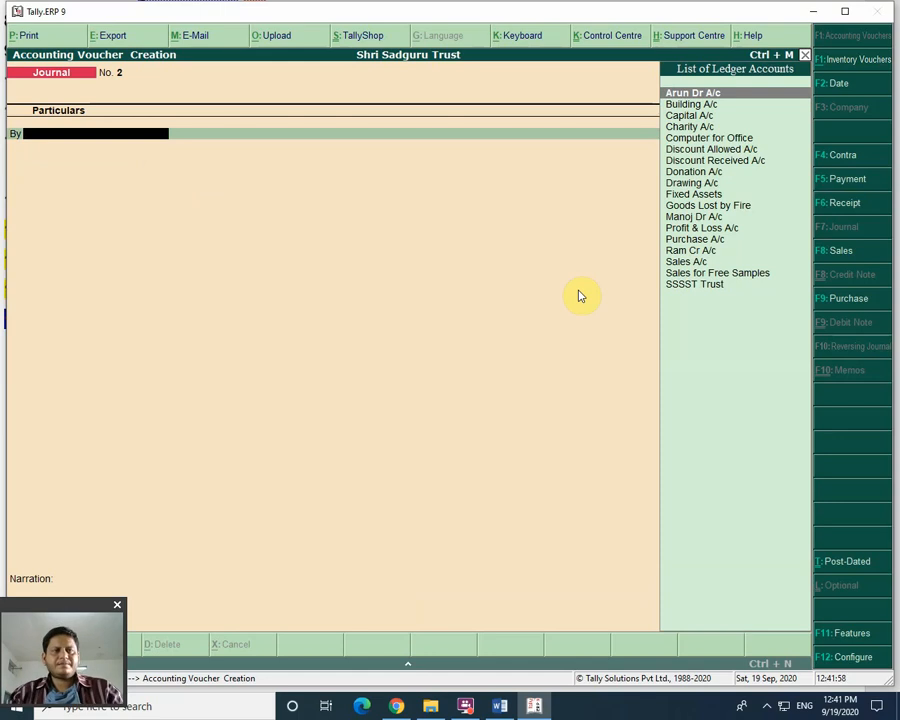
key("Escape")
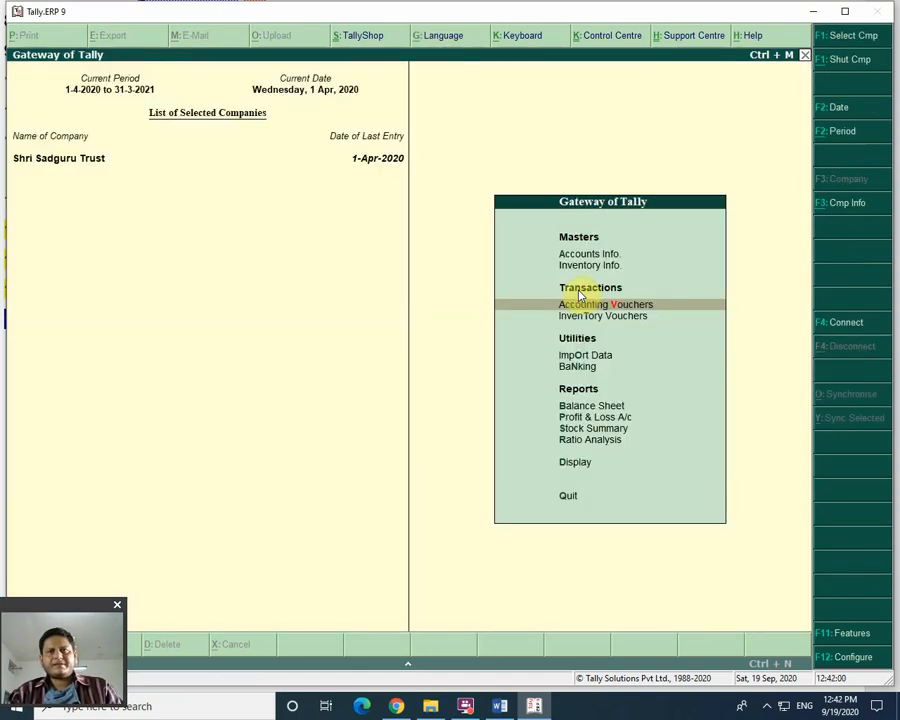
Open the balance sheet and drill down into the Profit & Loss A/c on the assets side
key("b")
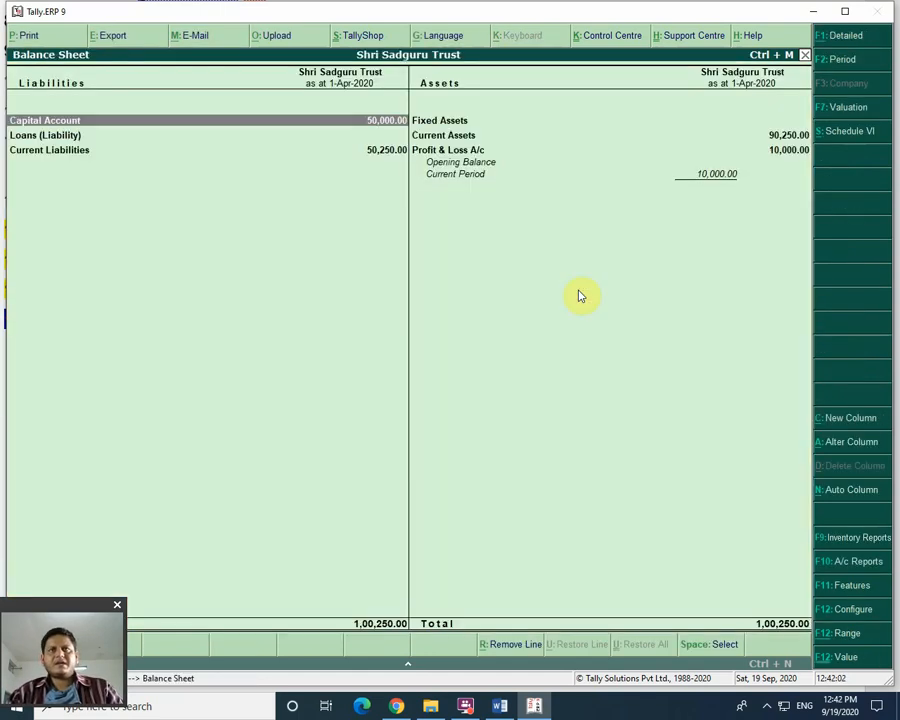
key("Down")
key("Up")
key("Right")
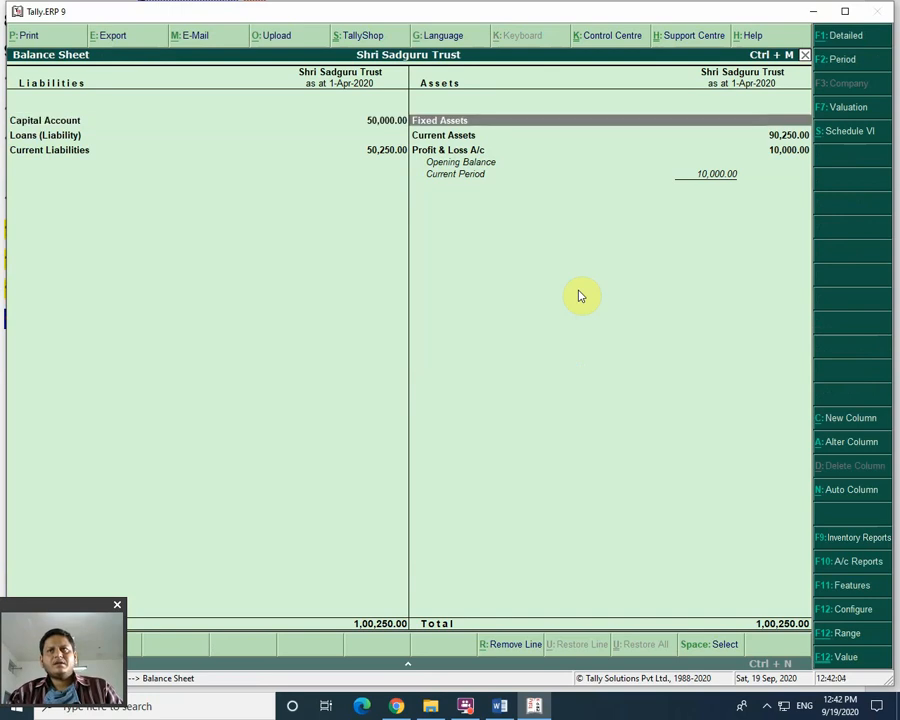
key("Down")
key("Down")
key("Return")
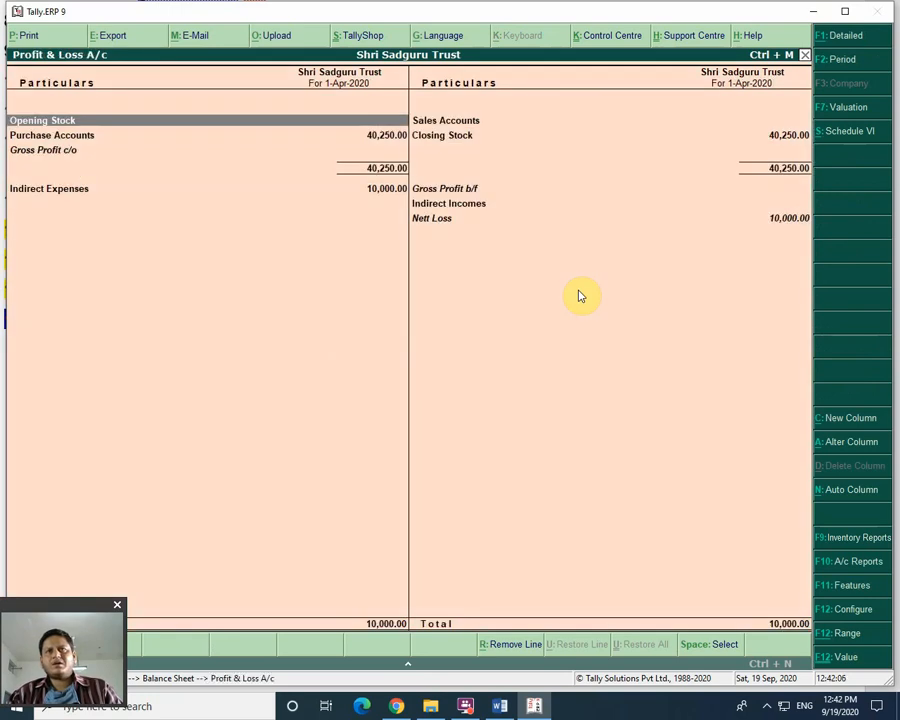
Check the Indirect Expenses and Nett Loss lines of the Profit & Loss A/c, then return to the Gateway of Tally
key("Down")
key("Down")
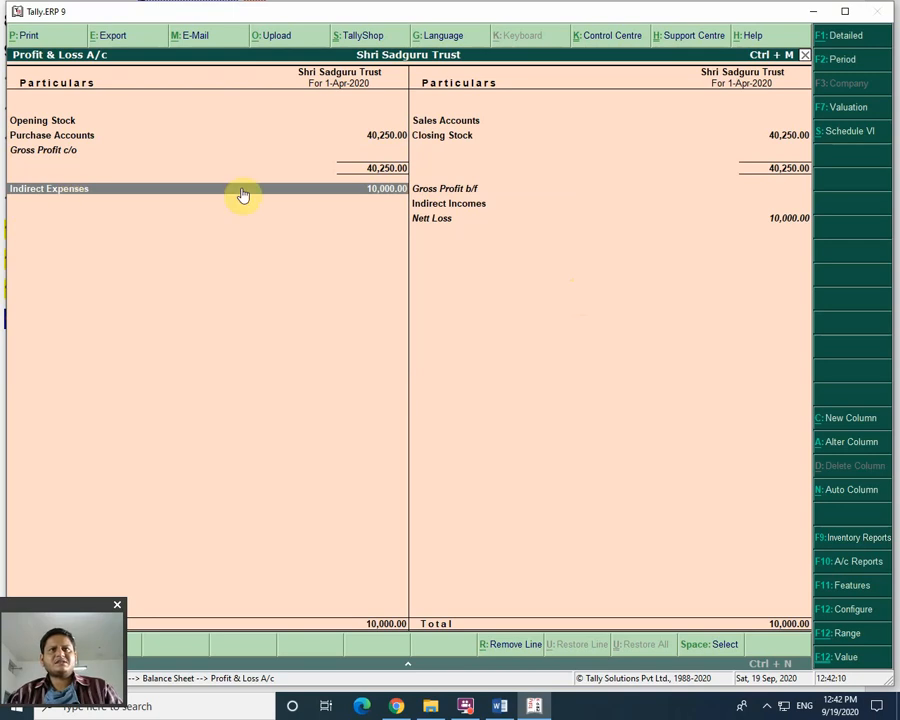
left_click(436, 222)
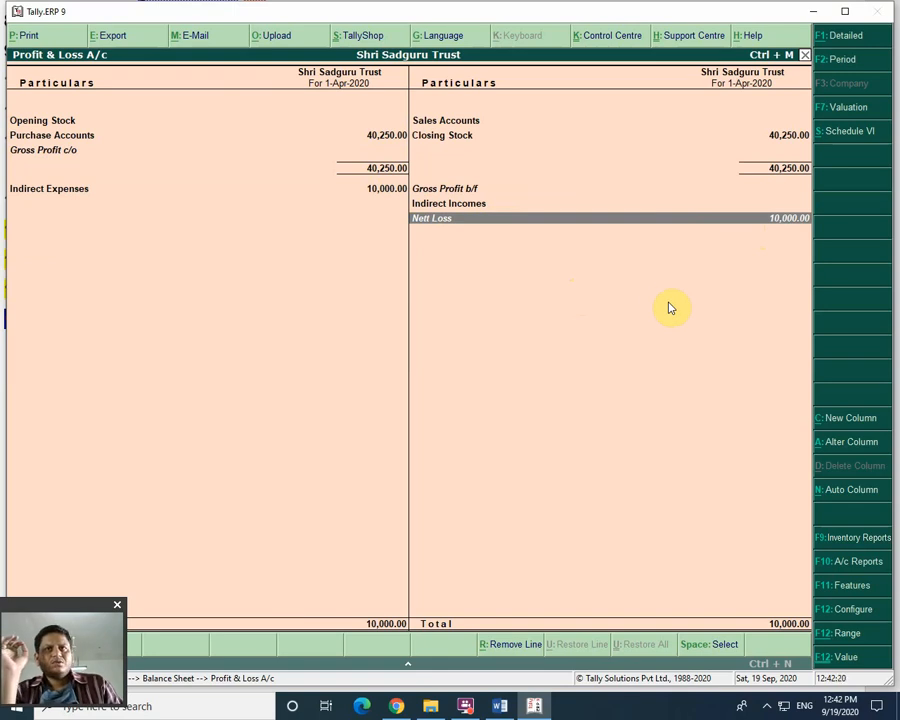
key("Escape")
key("Escape")
Open the stock summary and drill down to Hp Computer's April stock vouchers, then return to the Gateway of Tally
key("Down")
key("Down")
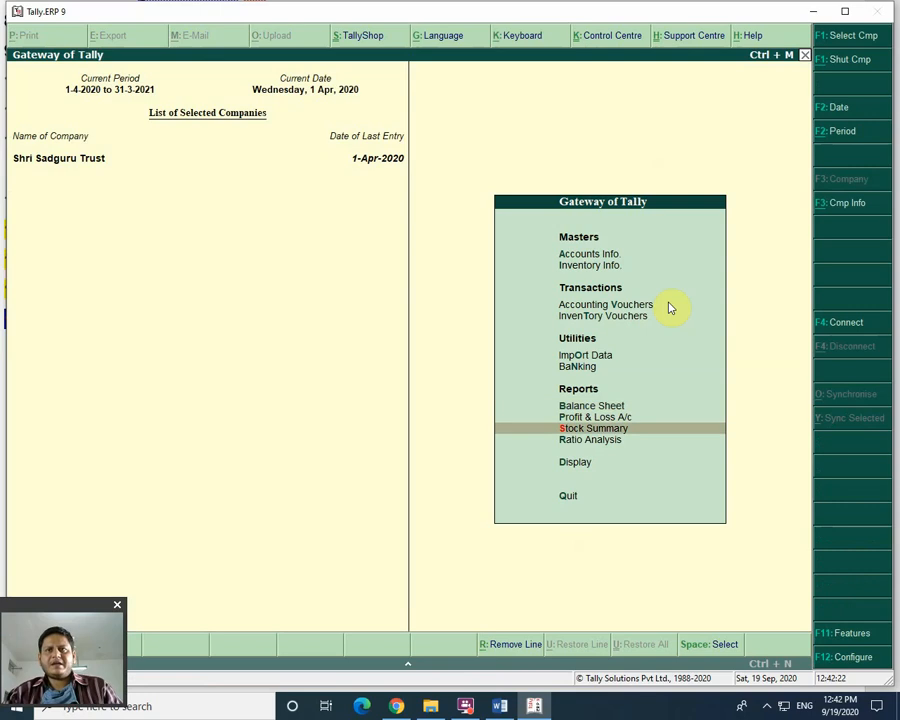
key("Return")
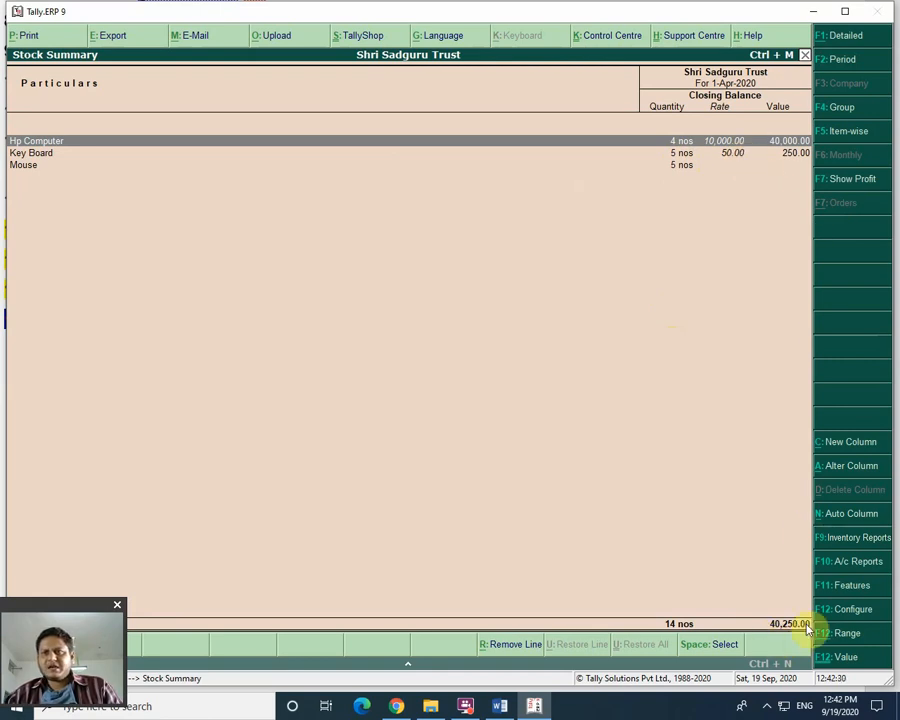
key("Return")
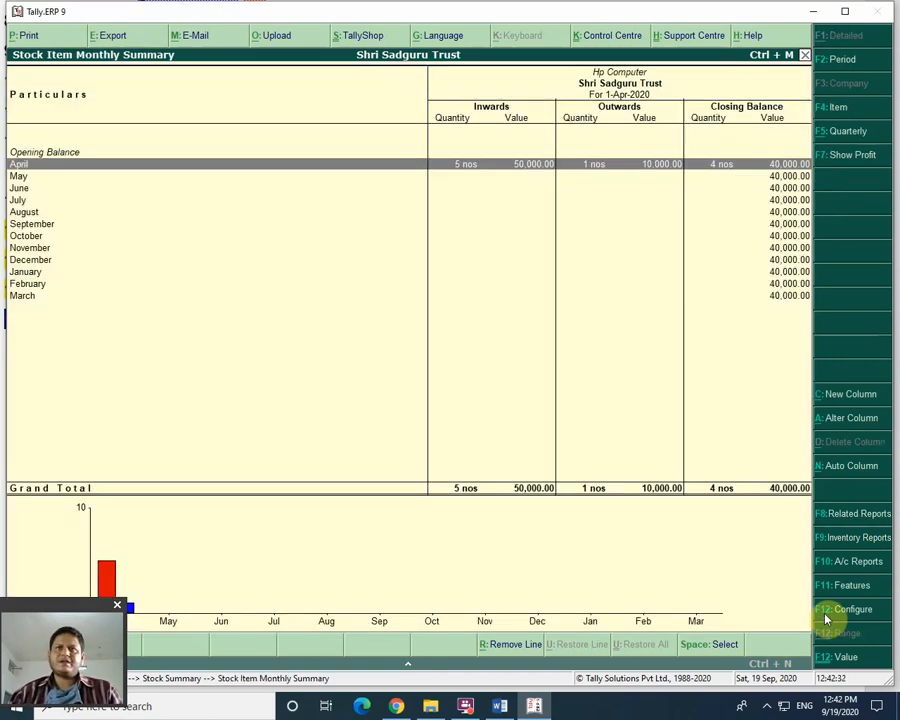
key("Return")
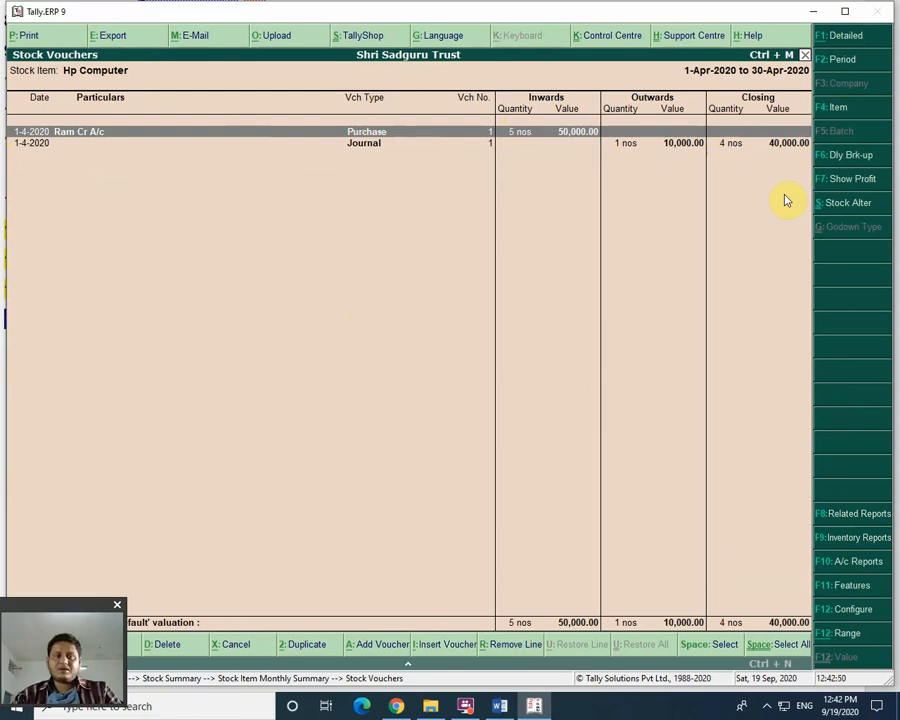
key("Escape")
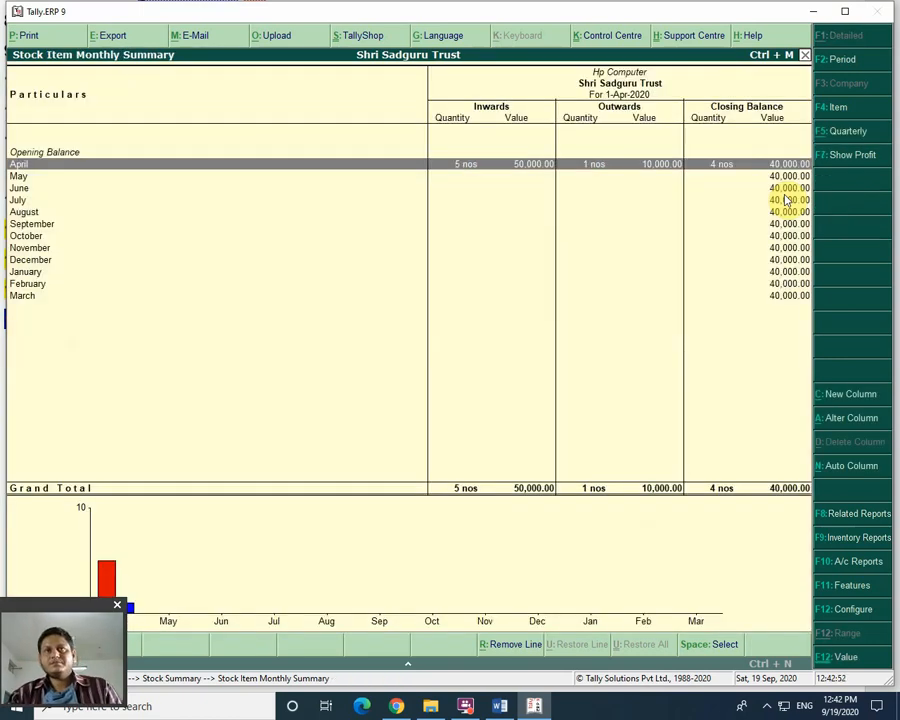
key("Escape")
key("Escape")
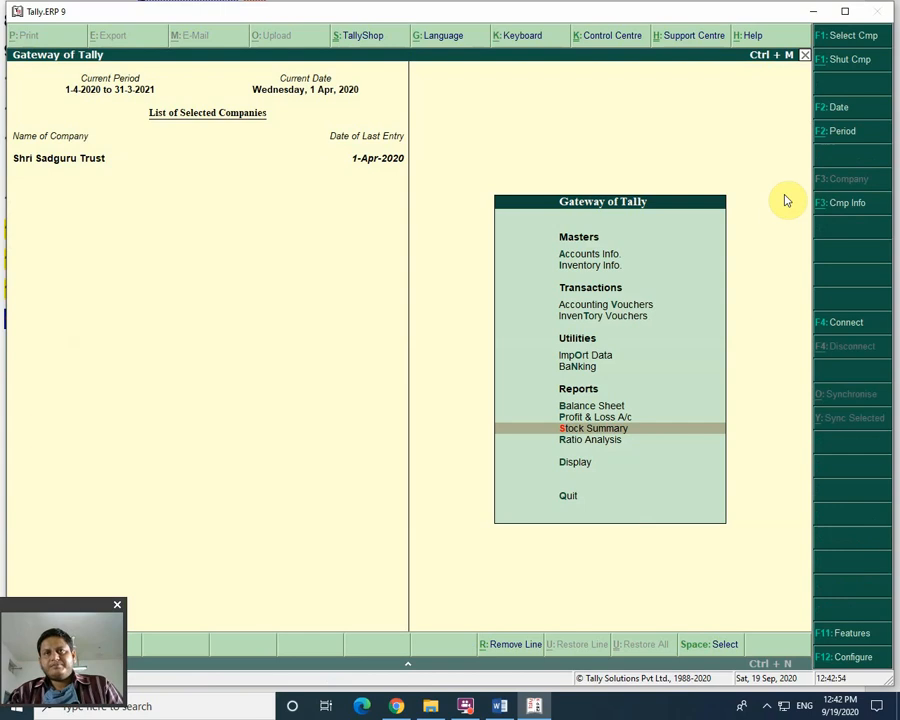
Open the list of ledgers in the account books display
key("Down")
key("Down")
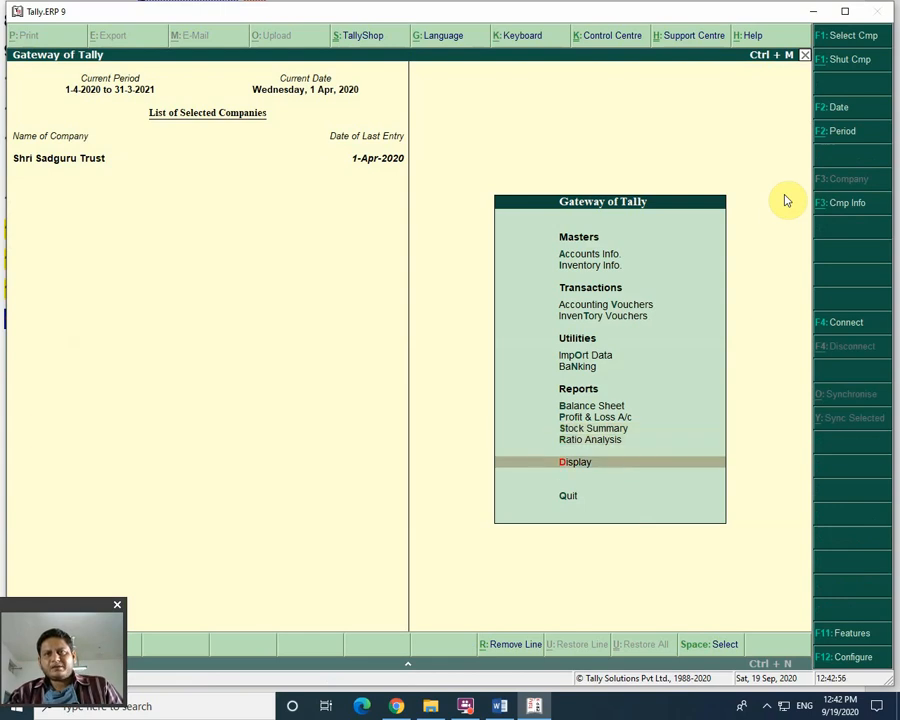
key("Return")
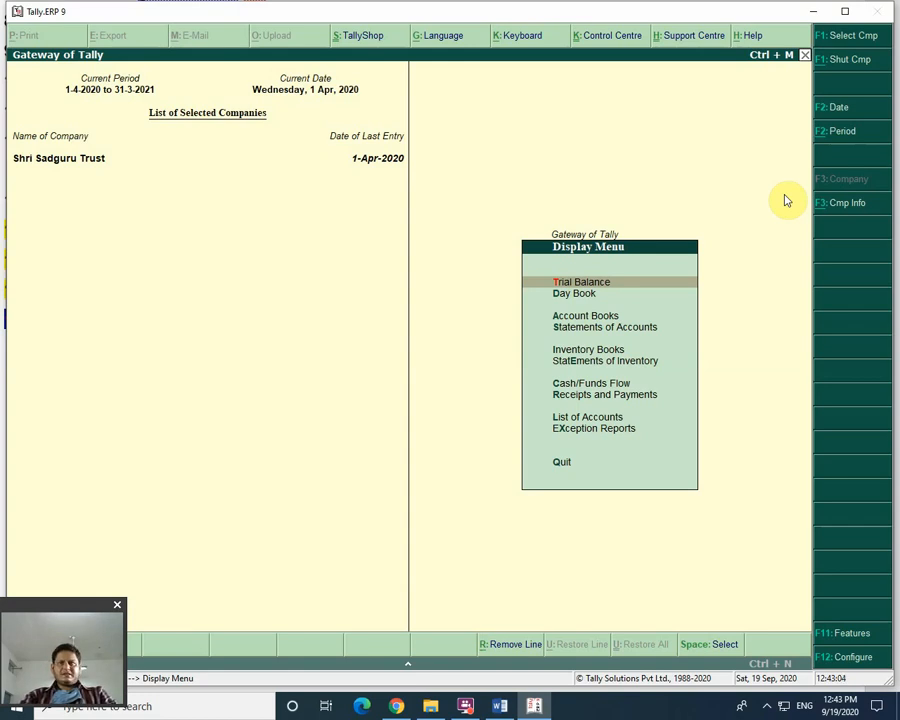
key("Down")
key("Down")
key("Return")
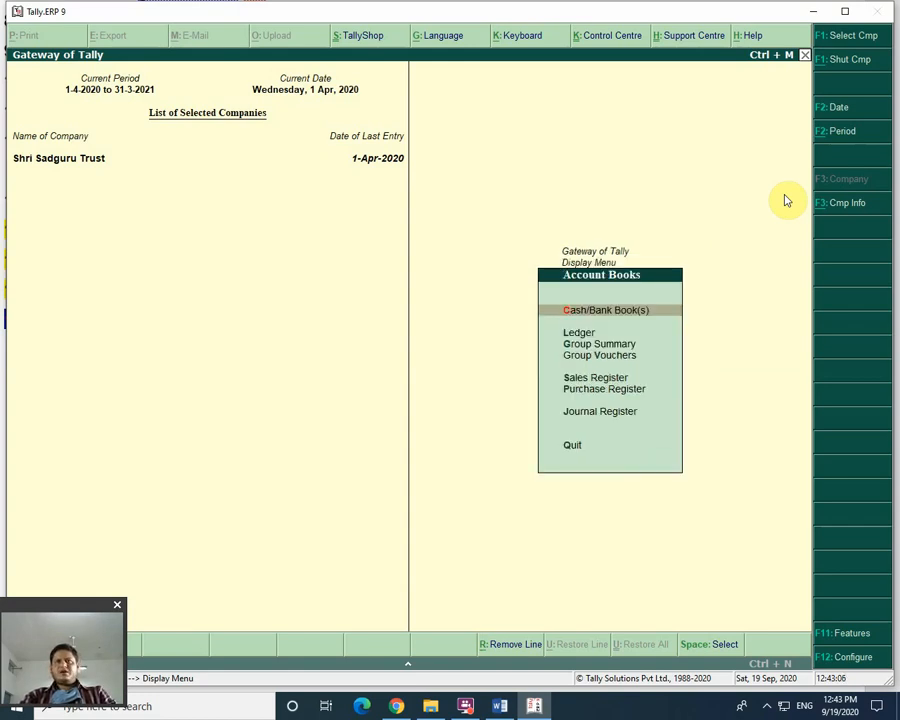
key("Down")
key("Down")
key("Up")
key("Return")
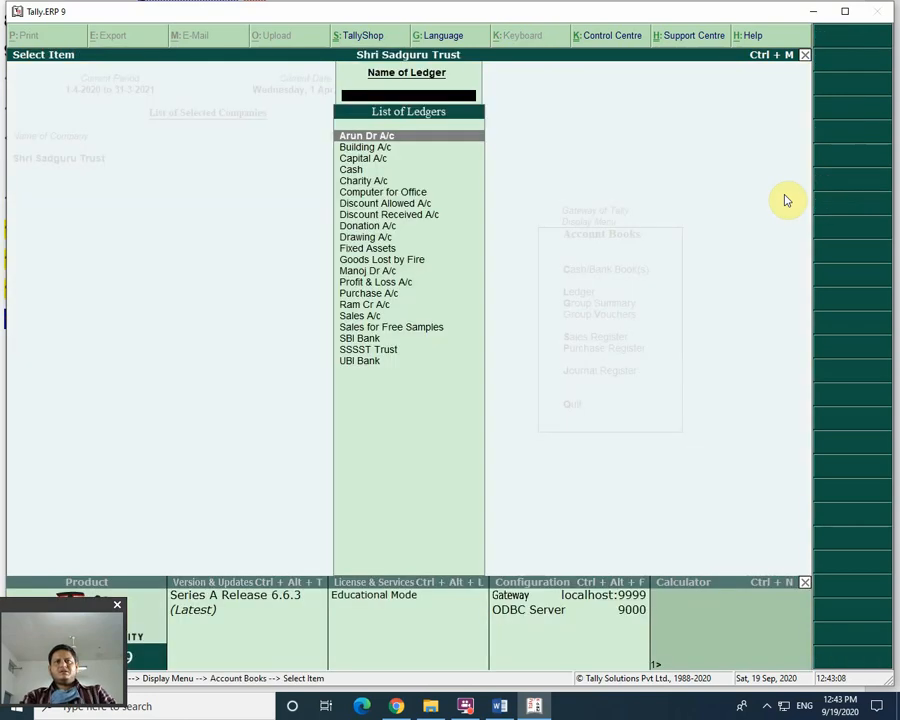
View the vouchers of the Sales for Free Samples ledger and return to the ledger list
key("Down")
key("Down")
key("Down")
key("Down")
key("Down")
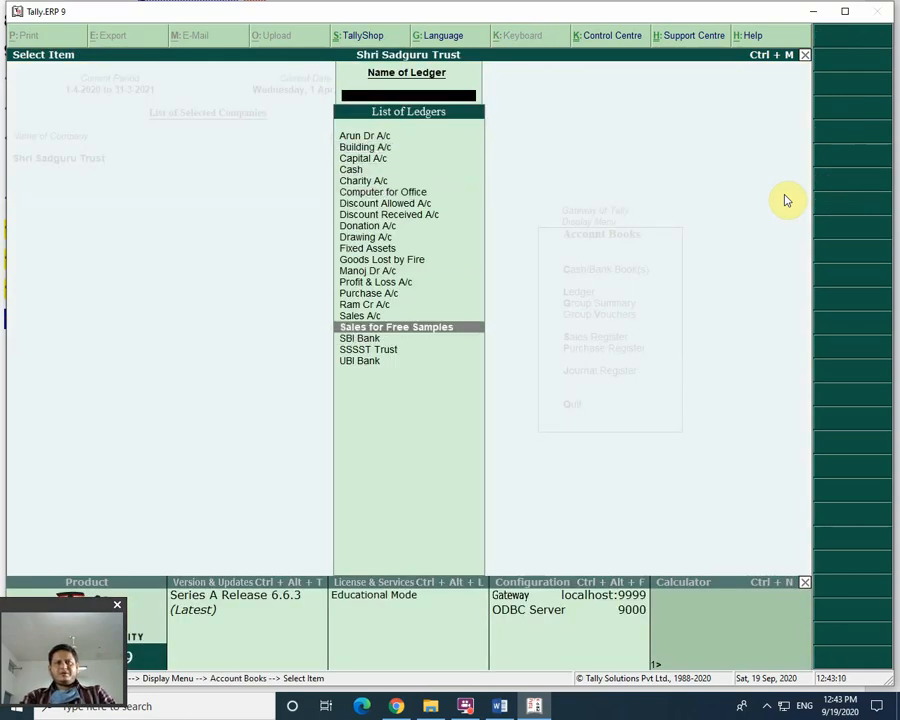
key("Return")
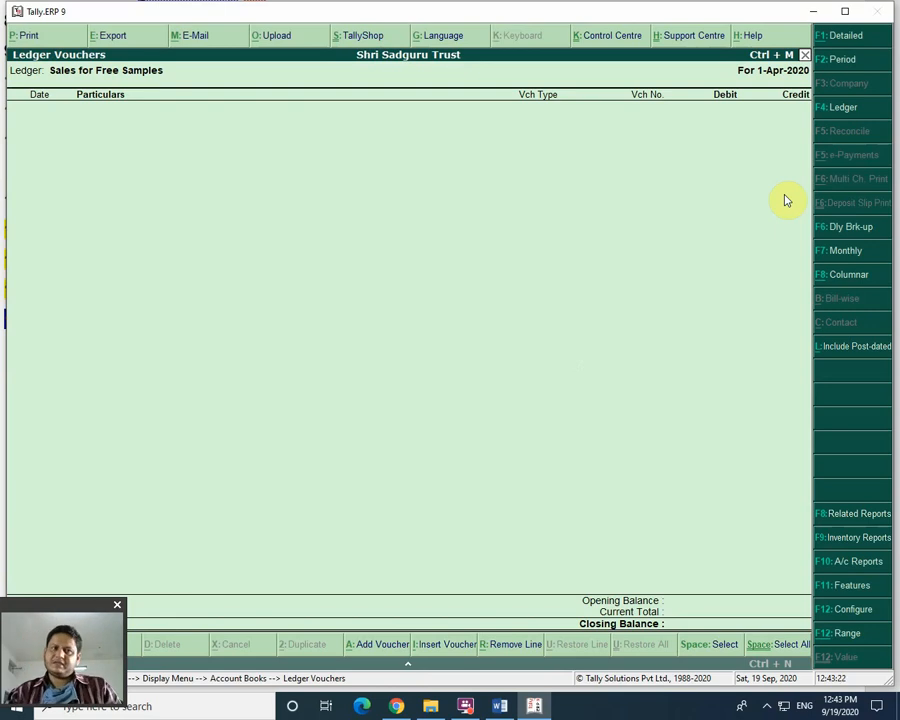
key("Escape")
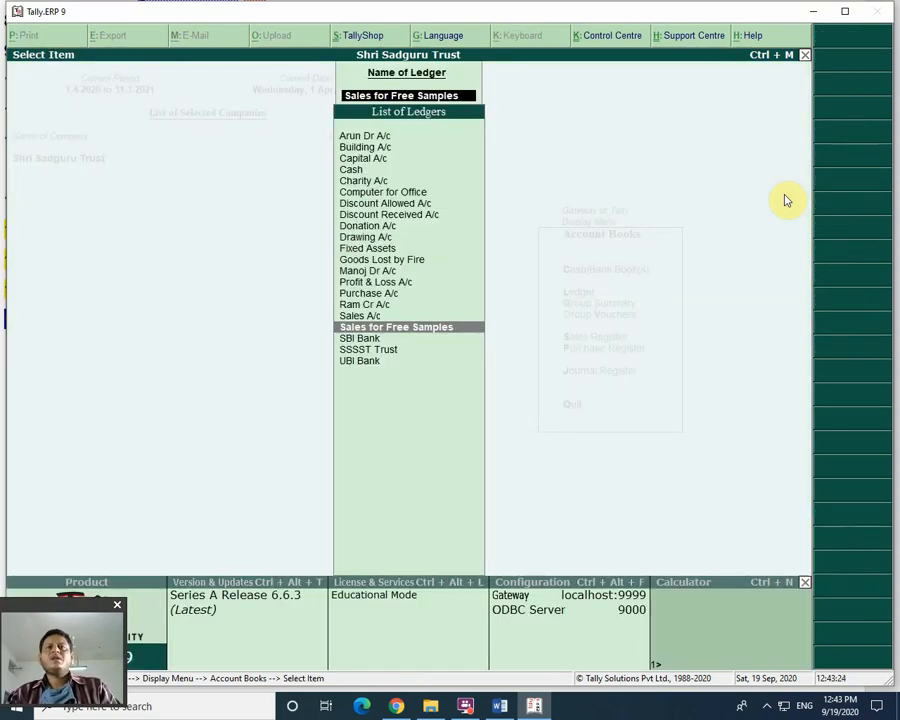
View the vouchers of the Charity A/c ledger and return to the ledger list
key("Up")
key("Up")
key("Up")
key("Up")
key("Up")
key("Up")
key("Up")
key("Up")
key("Up")
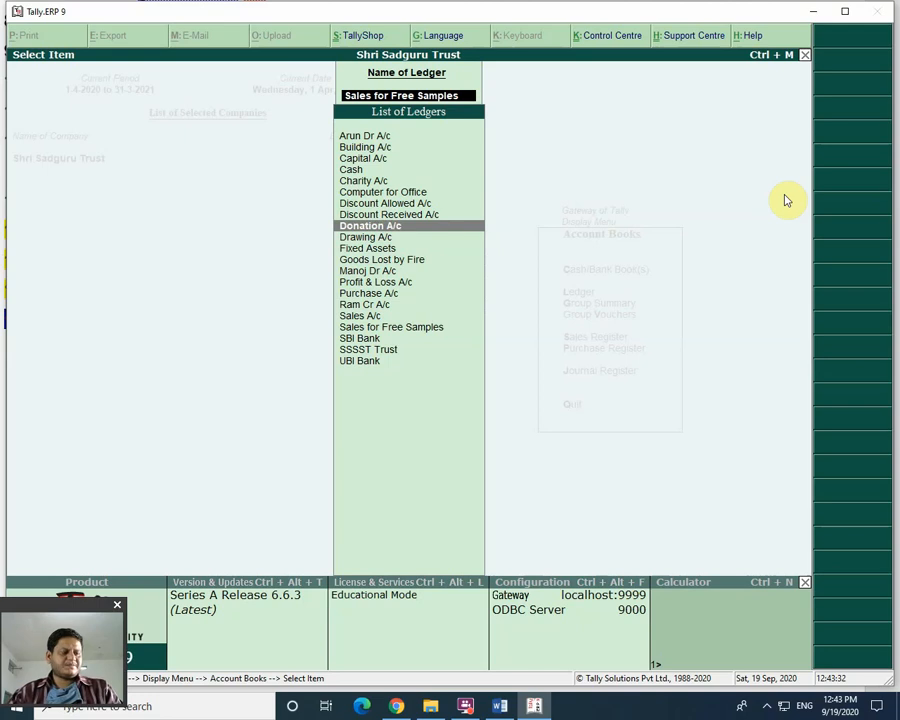
key("Up")
key("Up")
key("Up")
key("Up")
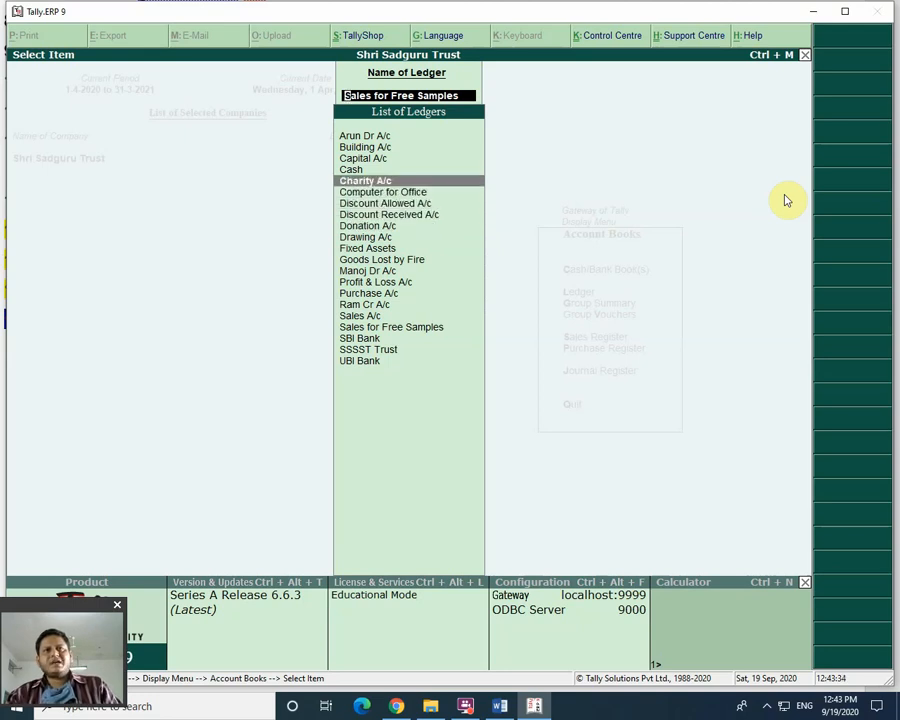
key("Return")
key("Escape")
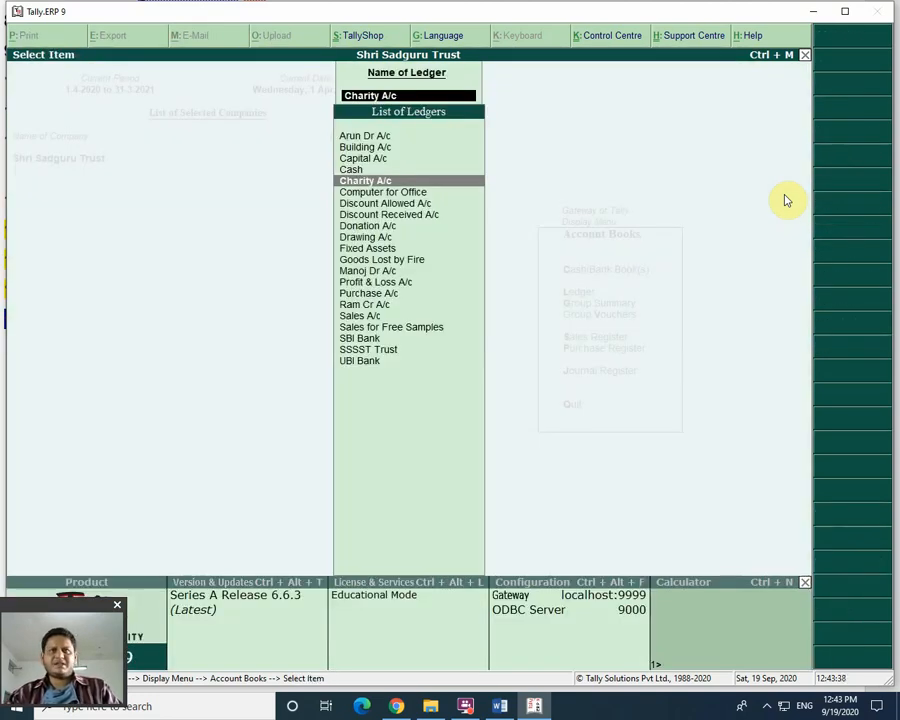
View the vouchers of the Goods Lost by Fire ledger, then return to the Account Books menu
key("Down")
key("Down")
key("Down")
key("Down")
key("Down")
key("Down")
key("Down")
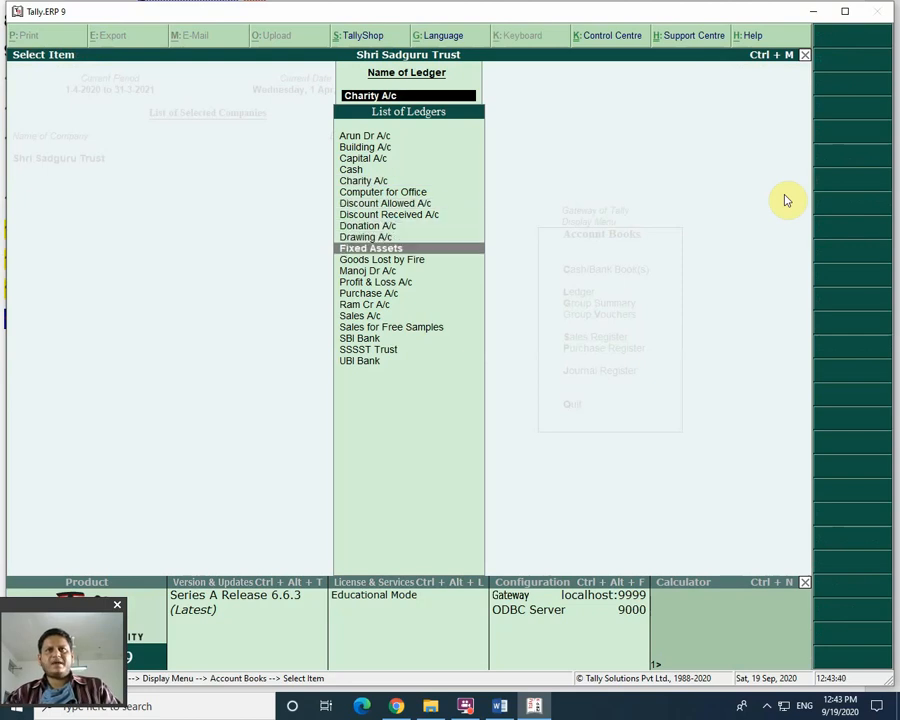
key("Return")
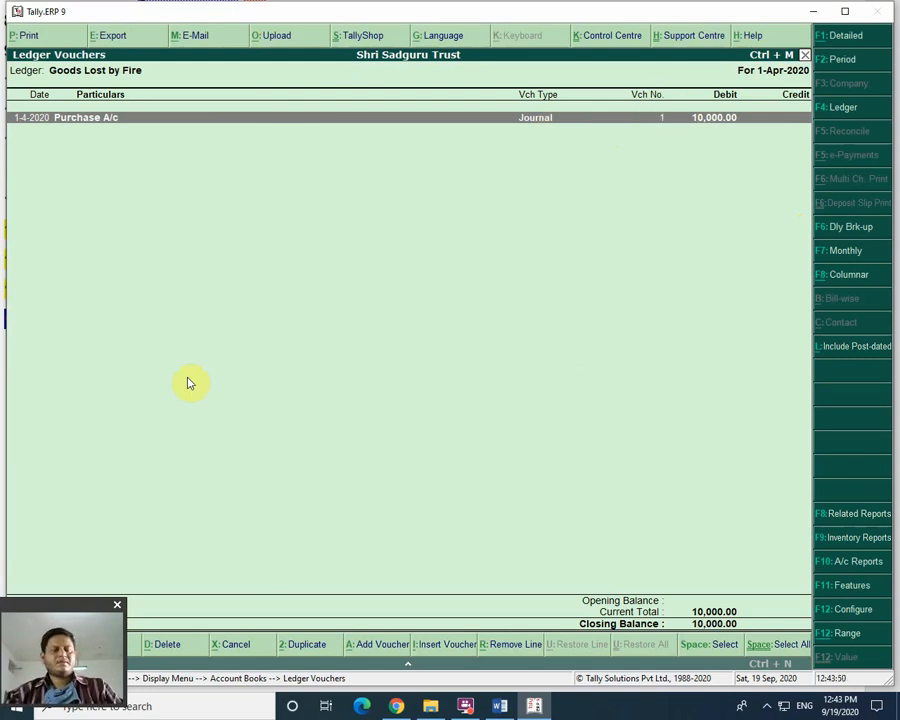
key("Escape")
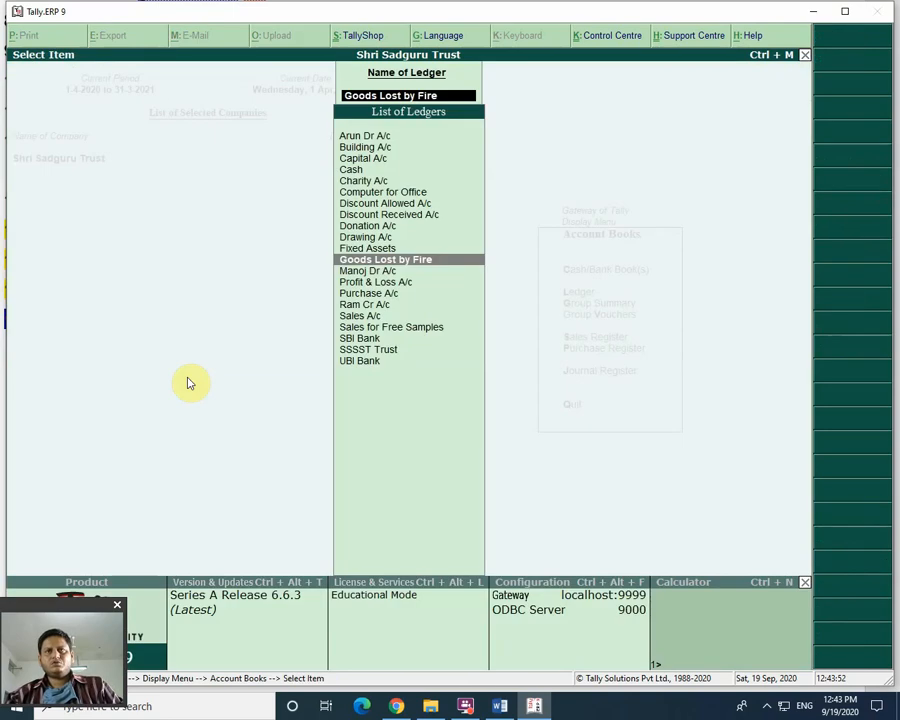
key("Escape")
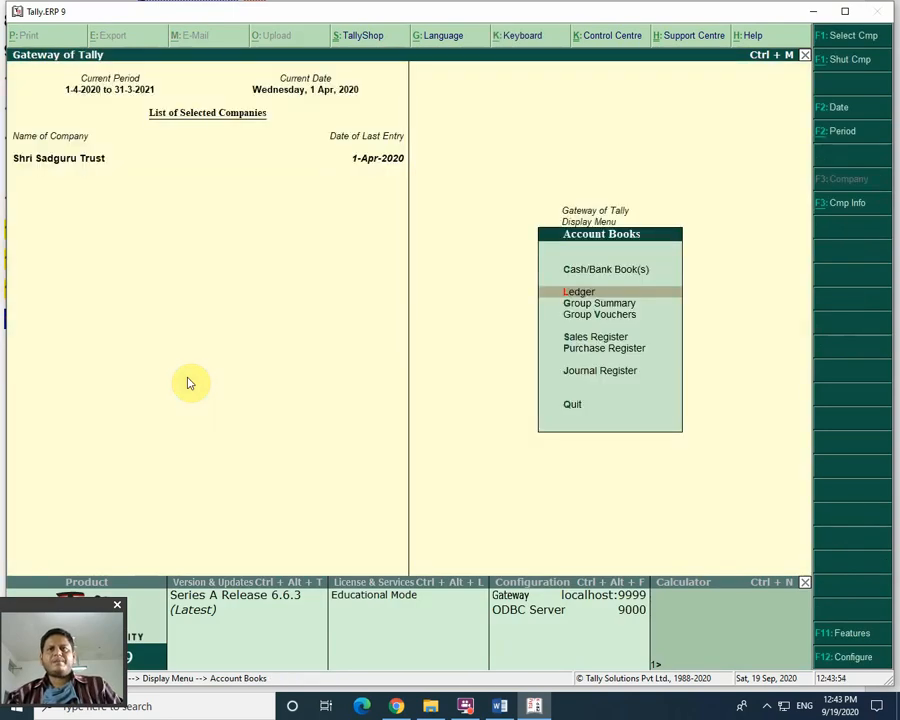
Check the sales register for April, then return to the Account Books menu
key("Down")
key("Down")
key("Down")
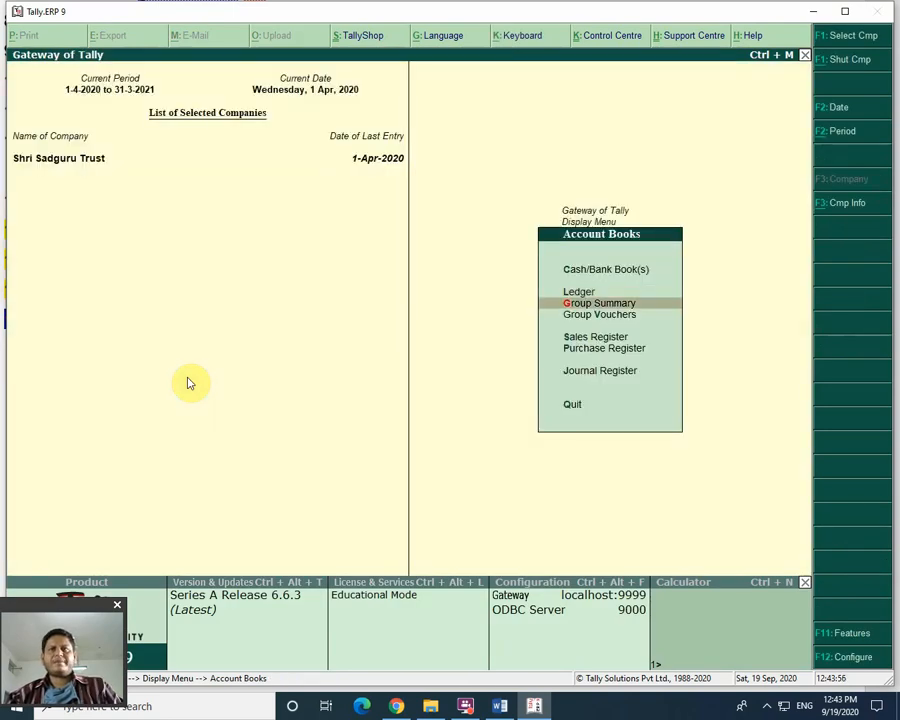
key("Return")
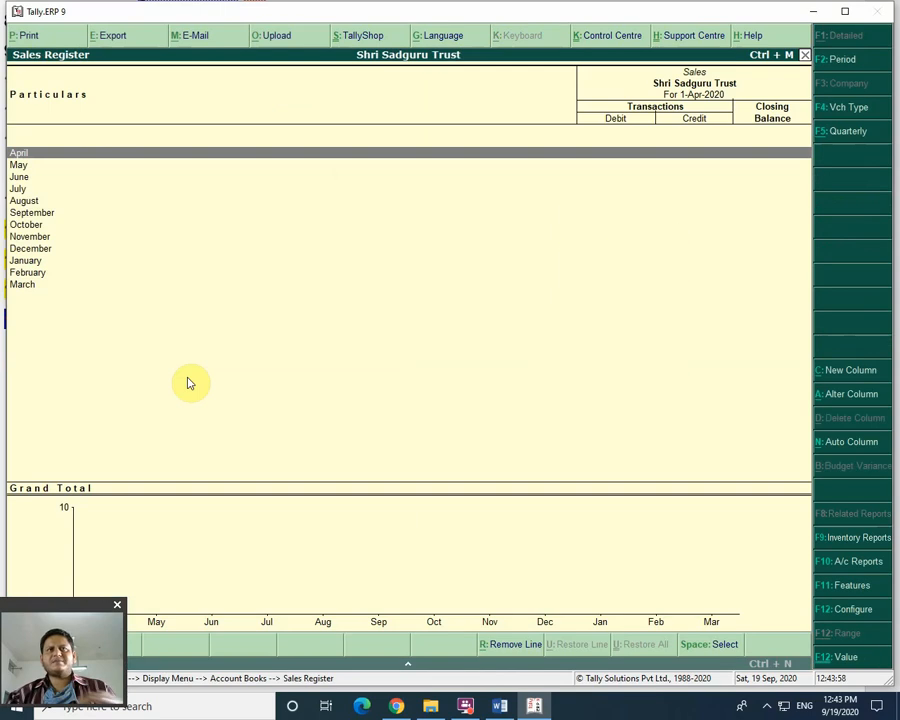
key("Return")
key("Escape")
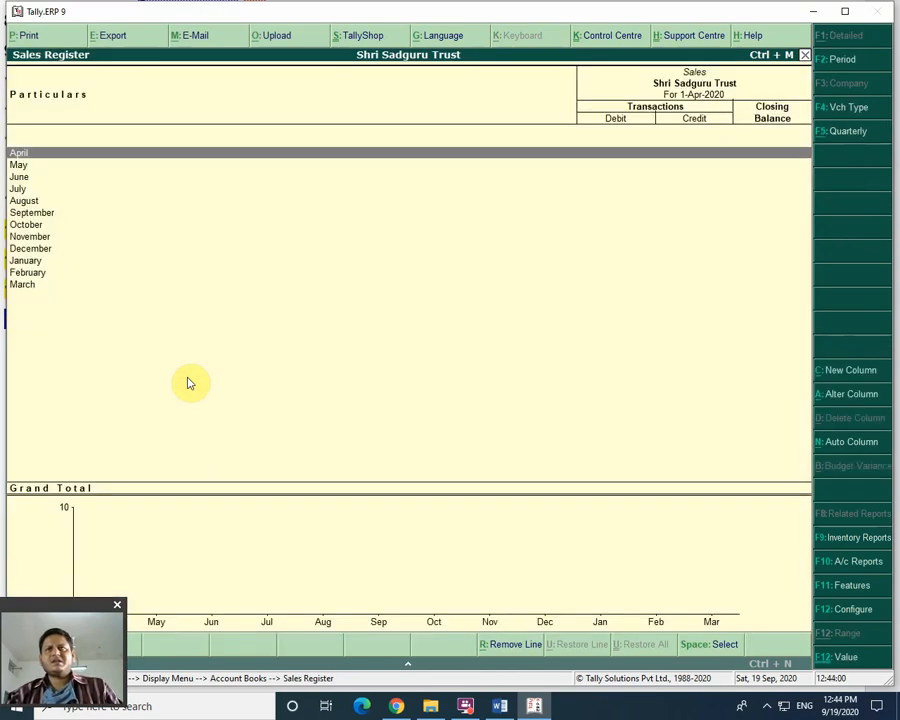
key("Escape")
Open the April purchase voucher from the purchase register, then go back to the Account Books menu without changing it
key("Down")
key("Return")
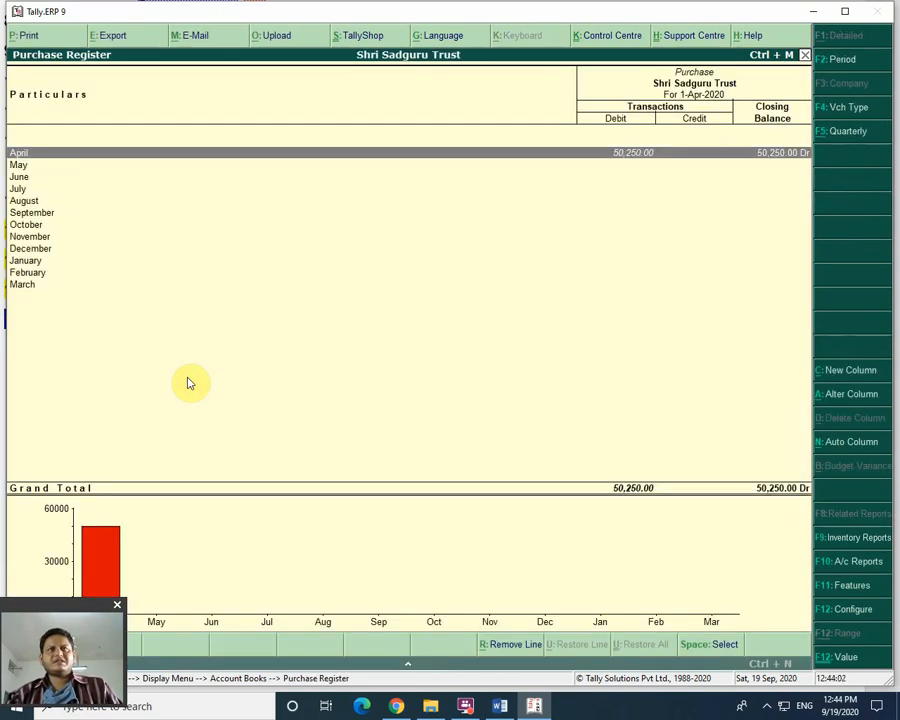
key("Return")
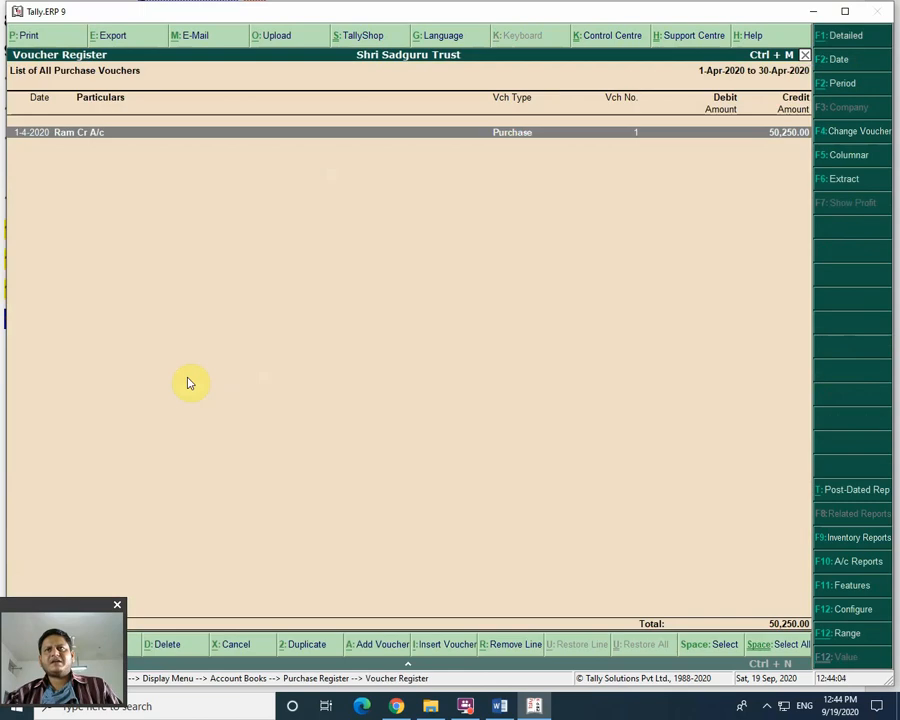
key("Return")
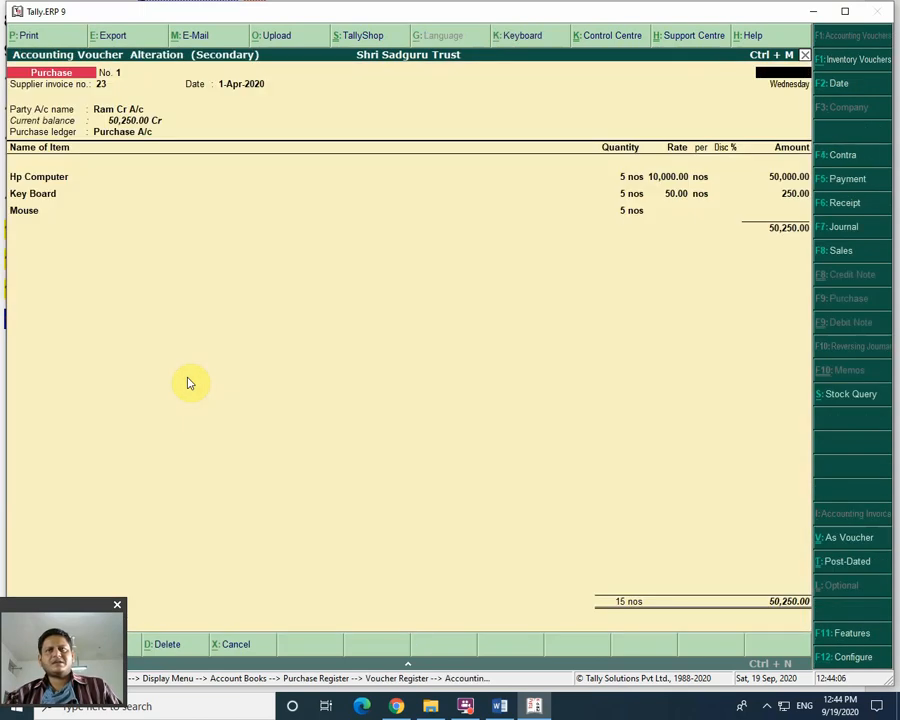
key("Escape")
key("Return")
key("Escape")
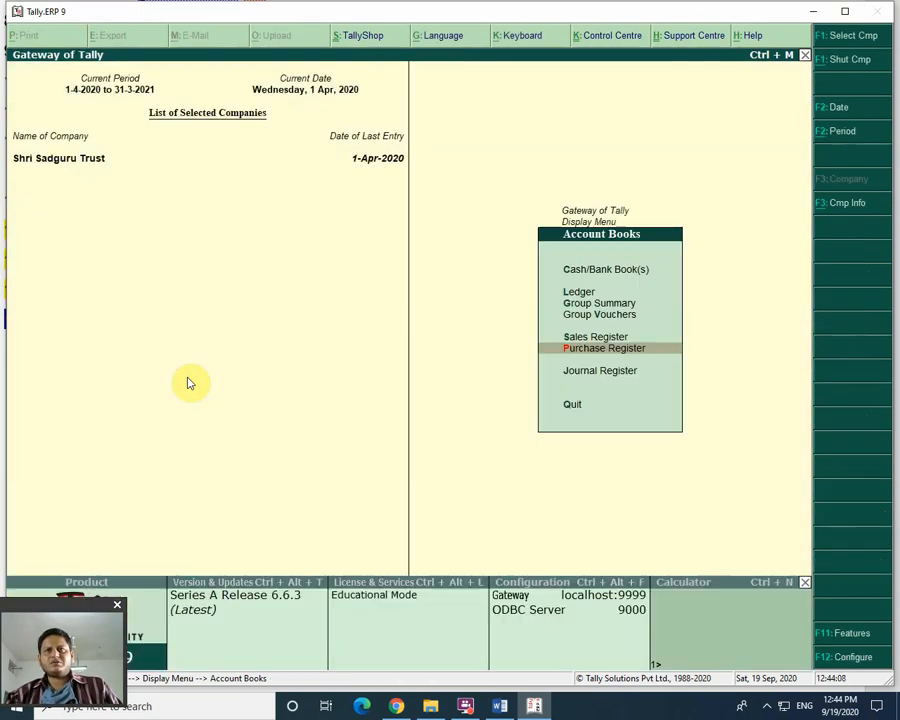
Open the April Goods Lost by Fire voucher from the journal register, then close it unchanged and return to the register
key("Down")
key("Return")
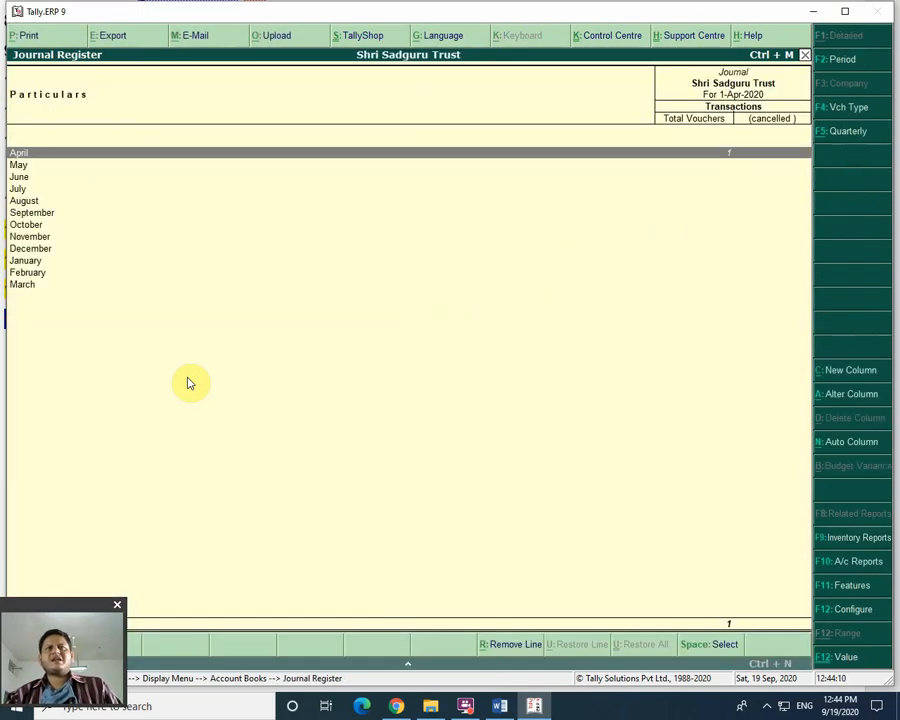
key("Return")
key("Return")
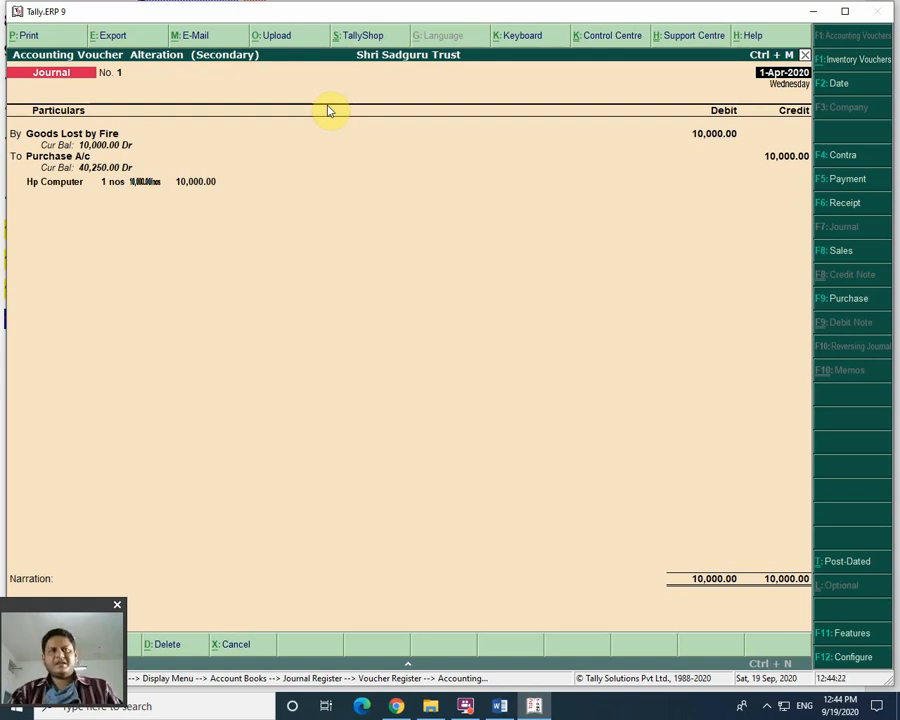
key("Escape")
key("y")
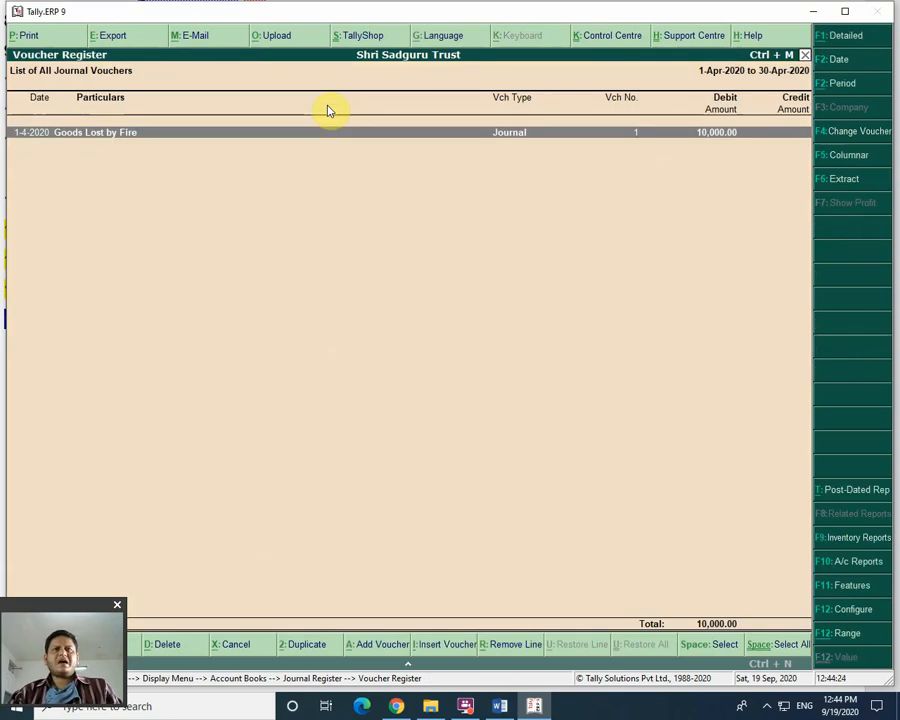
key("Escape")
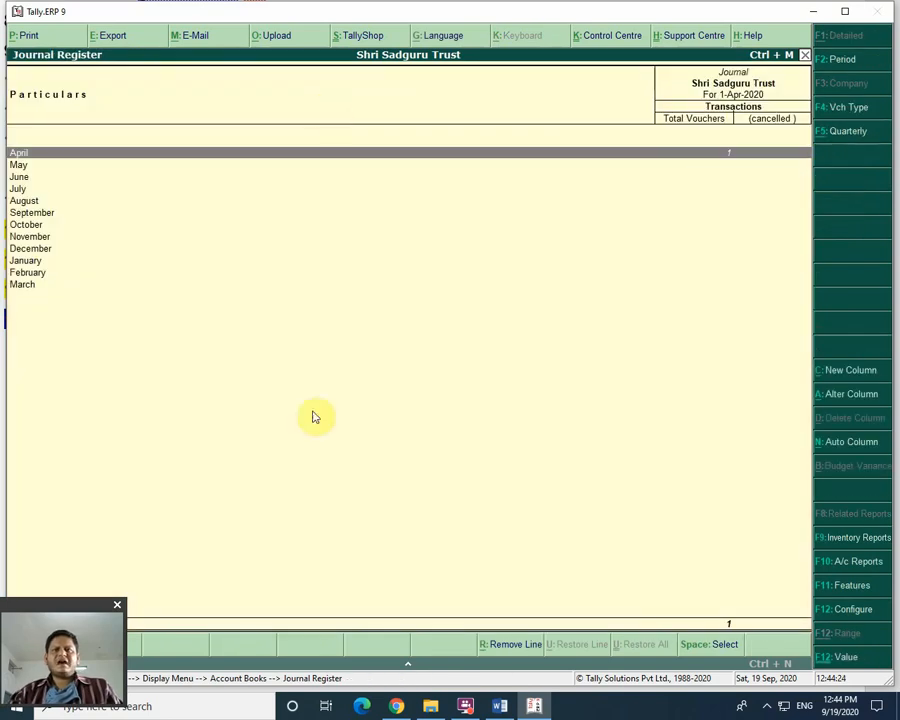
Switch to the journal entry question document in Word and leave its full-screen view
left_click(500, 706)
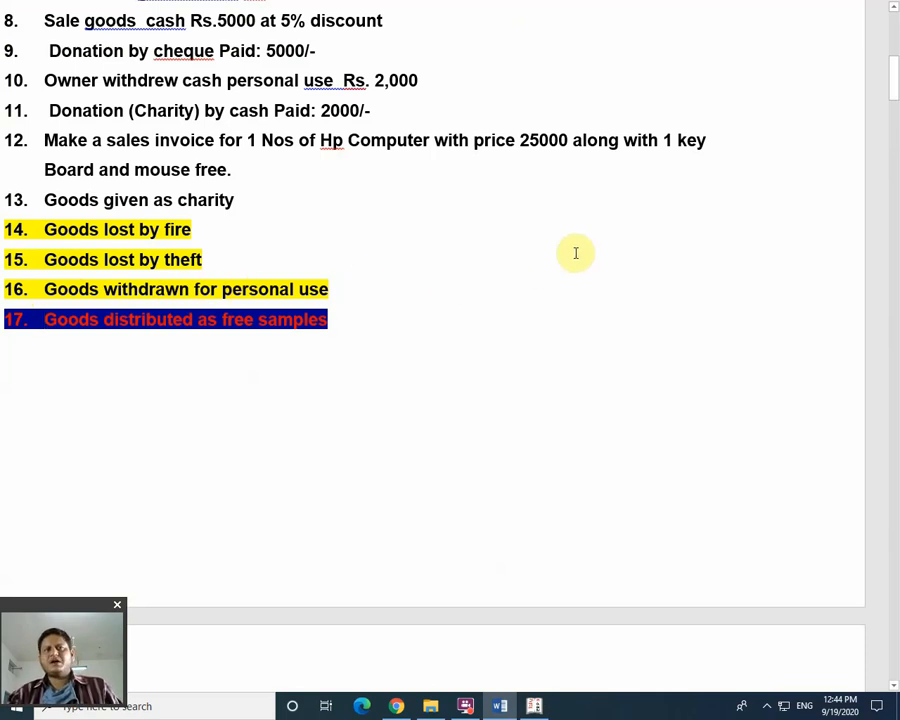
key("Escape")
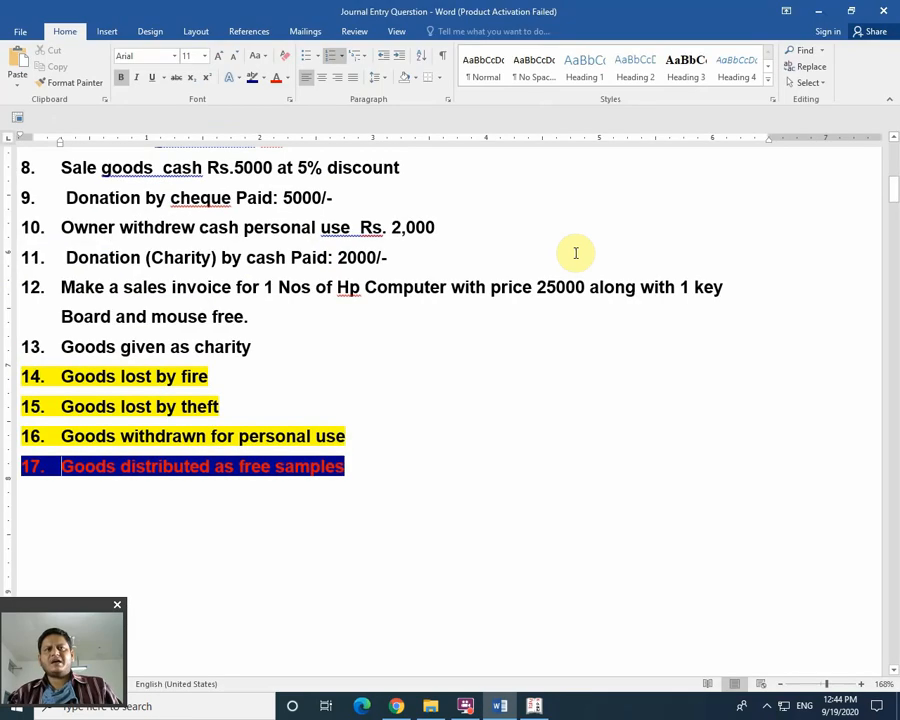
Switch from Word back to Tally.ERP 9 and leave the journal register for the Gateway of Tally
left_click(818, 11)
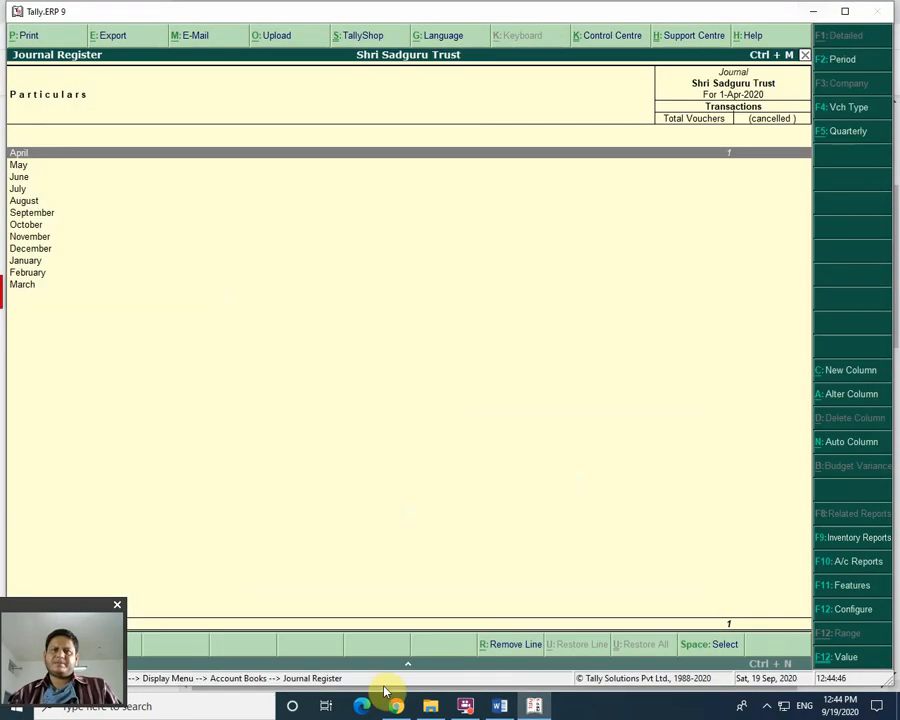
left_click(547, 707)
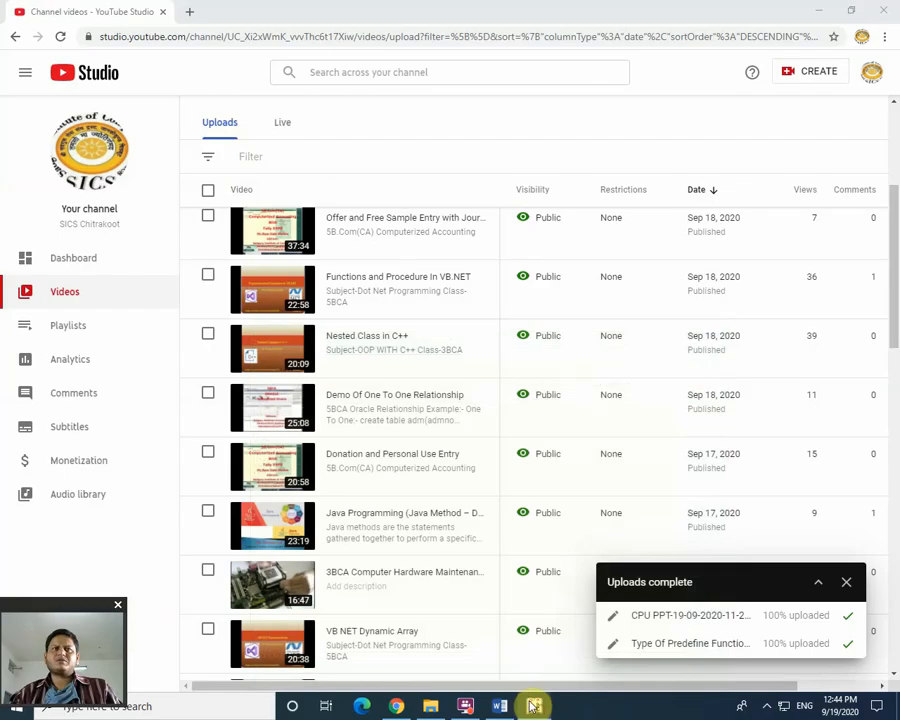
left_click(550, 708)
key("Escape")
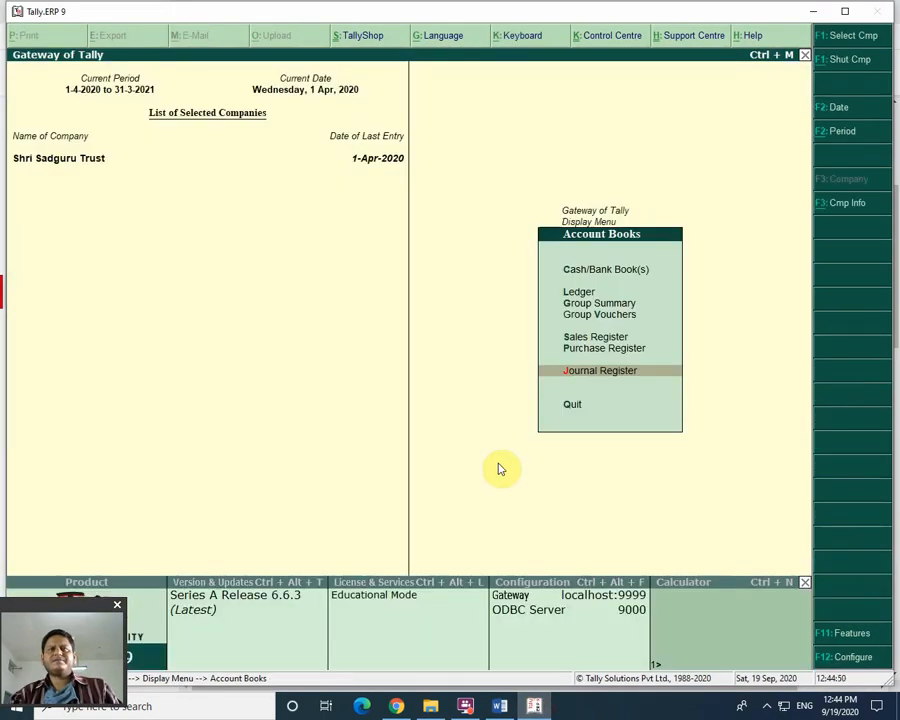
key("Escape")
key("Escape")
Open the list of ledgers from the accounts masters to select a single ledger
key("Up")
key("Up")
key("Up")
key("Up")
key("Up")
key("Up")
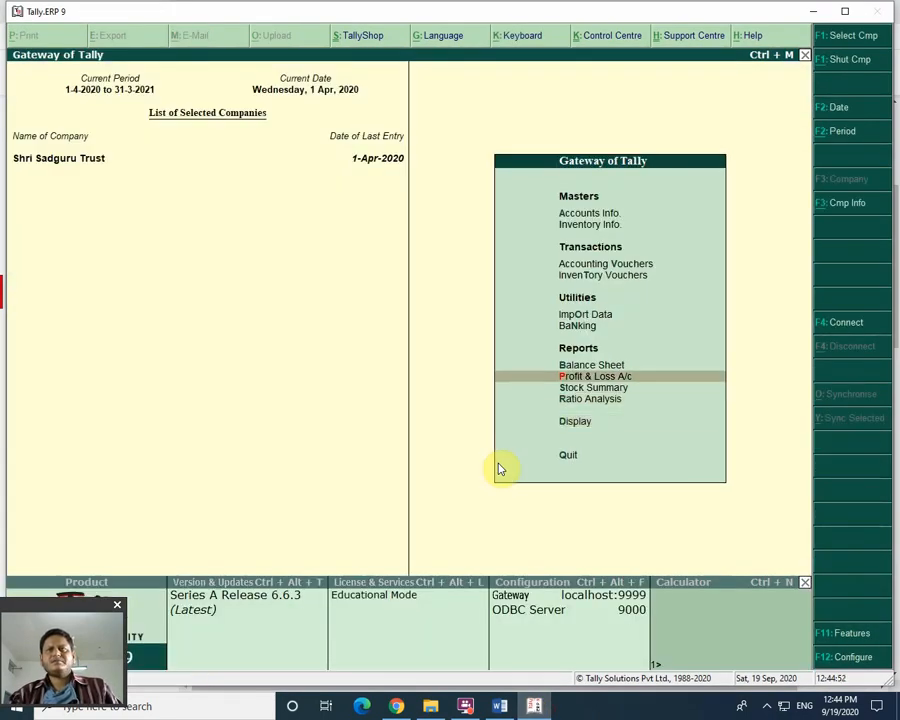
key("Up")
key("Up")
key("Up")
key("Up")
key("Return")
key("Down")
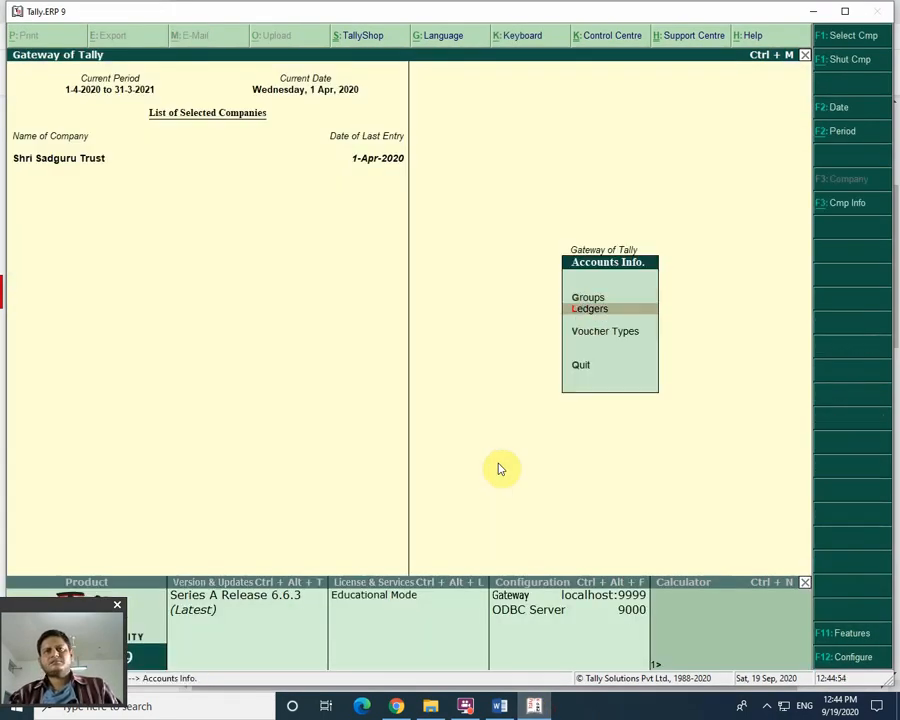
key("Return")
key("Down")
key("Return")
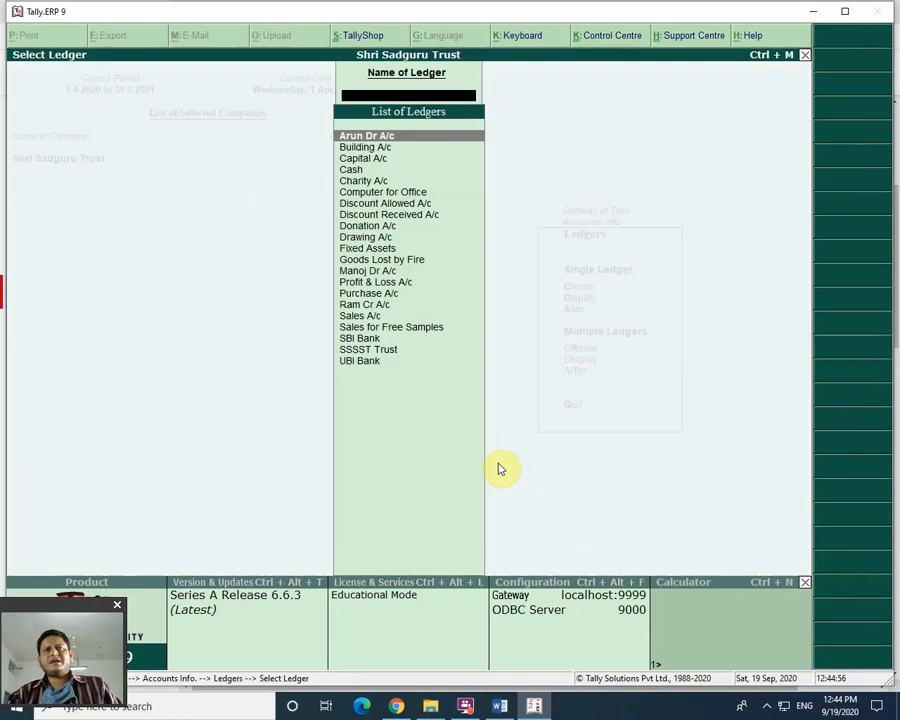
Open the Drawing A/c ledger to check its group, then close it unchanged and return to the Gateway of Tally
type("D")
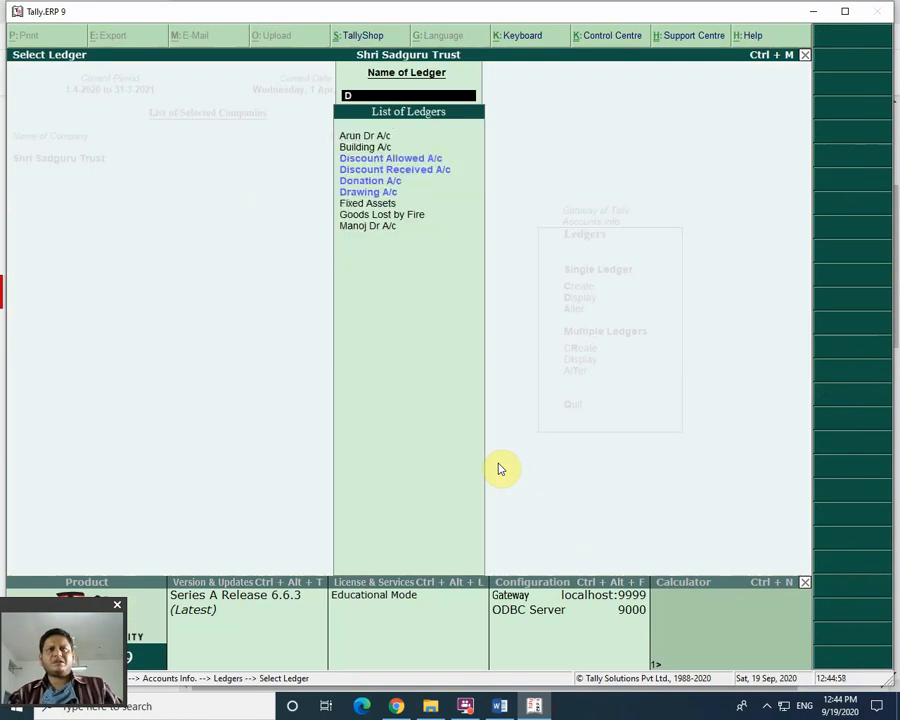
key("Down")
key("Down")
key("Down")
key("Down")
key("Down")
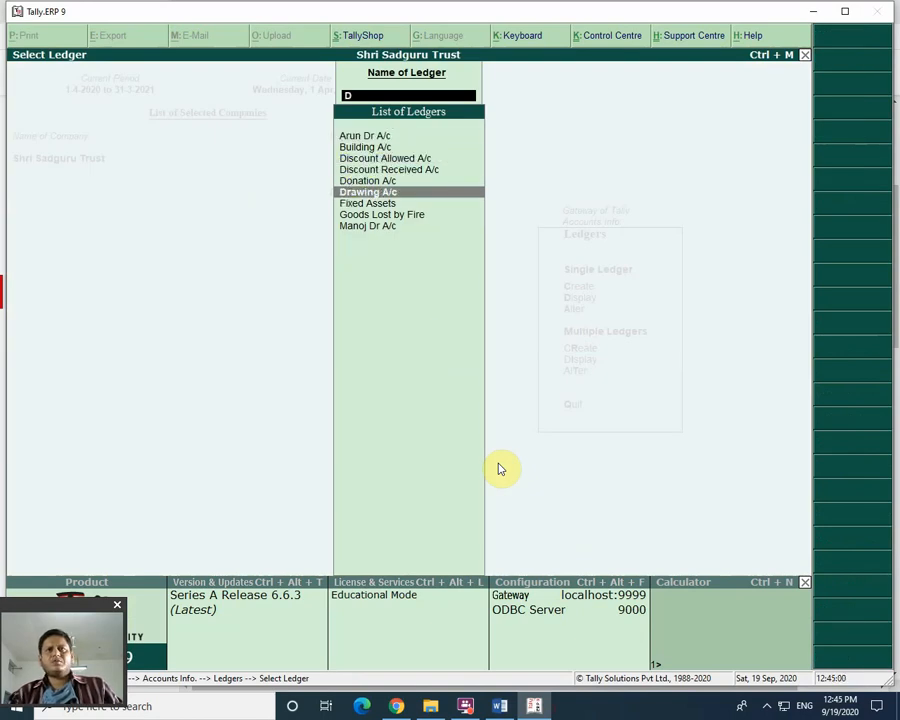
key("Up")
key("Up")
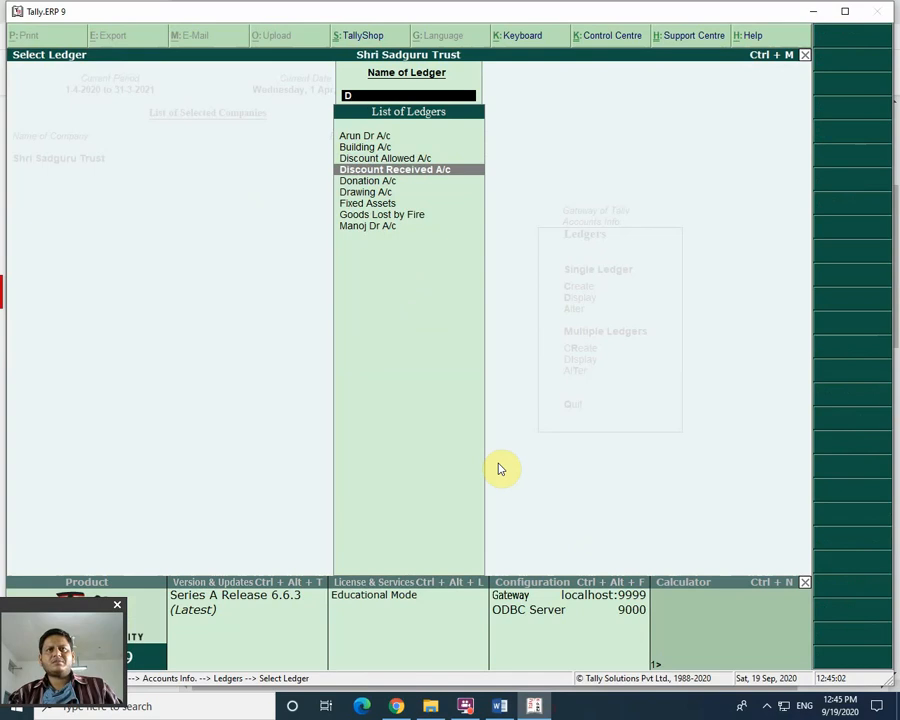
key("Down")
key("Down")
key("Return")
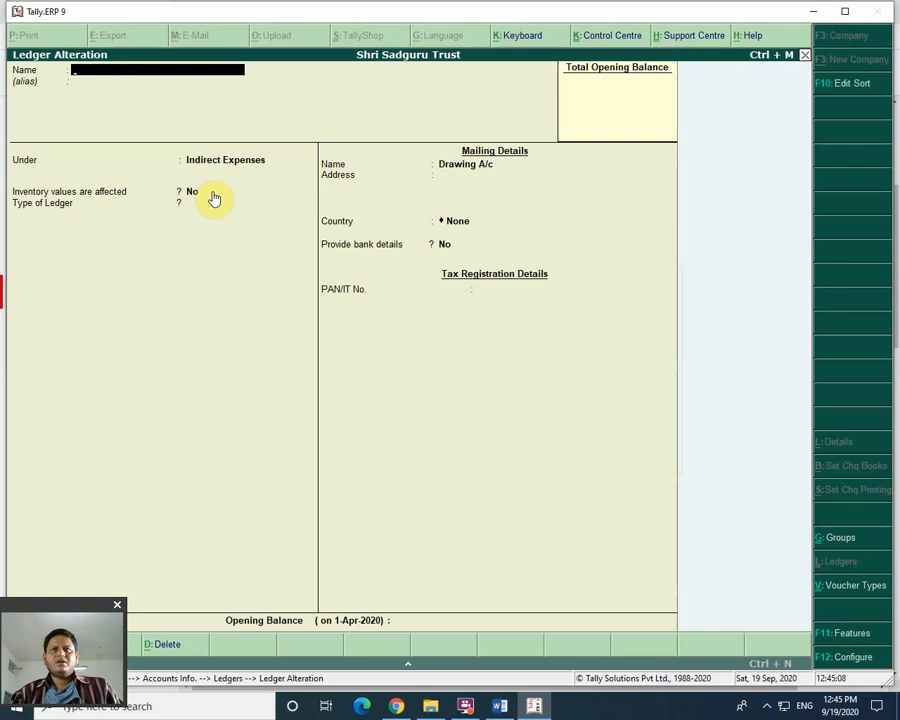
key("Escape")
key("Escape")
key("Escape")
key("Escape")
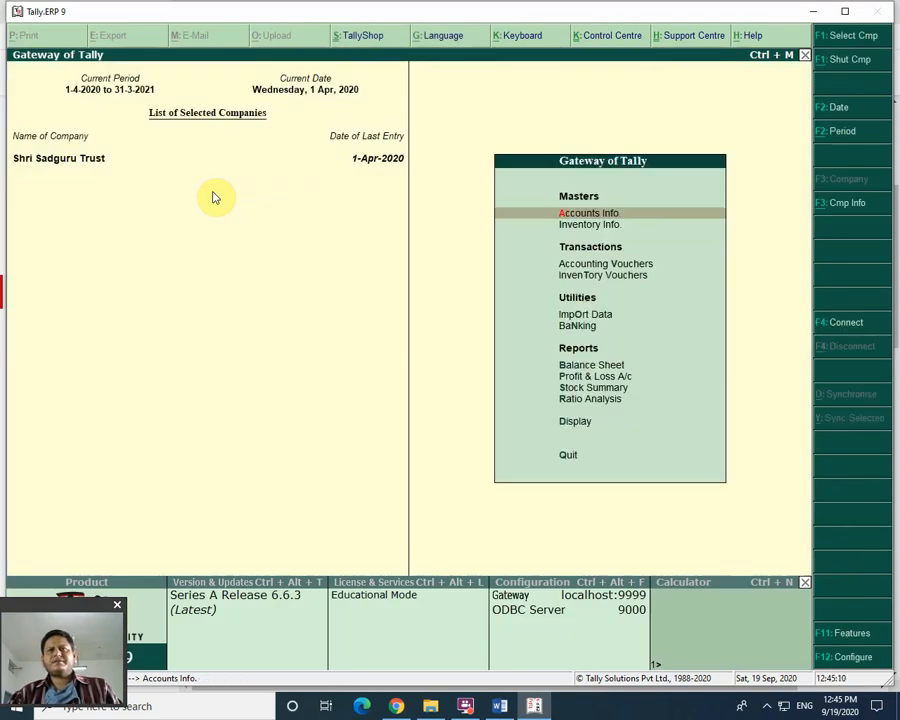
Start a new journal voucher and debit Drawing A/c with 10,050
key("Down")
key("Down")
key("Return")
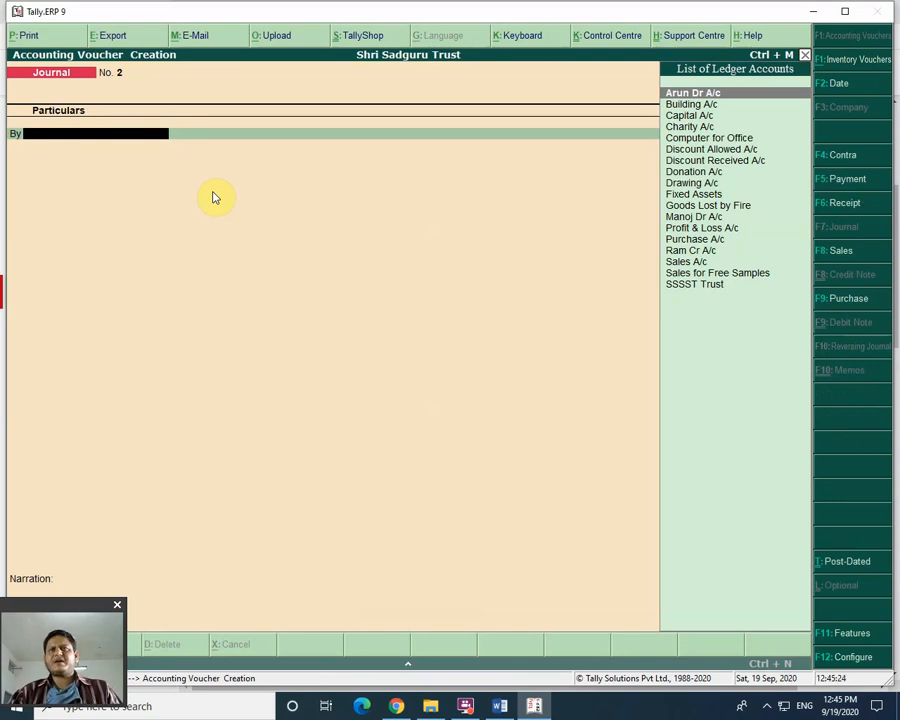
key("Down")
key("Down")
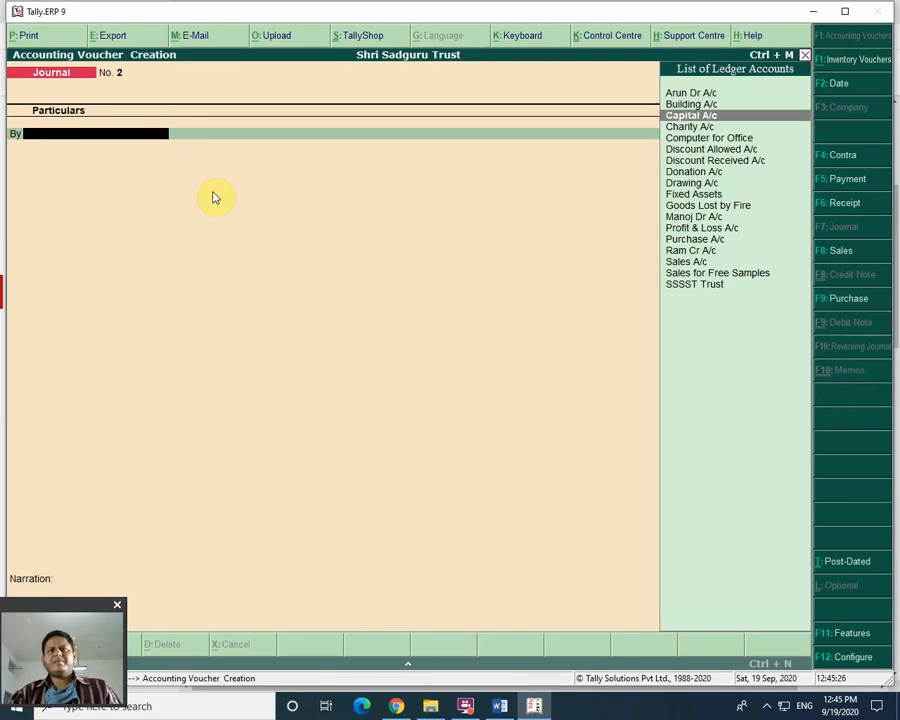
key("Down")
key("Down")
key("Down")
key("Down")
key("Down")
key("Down")
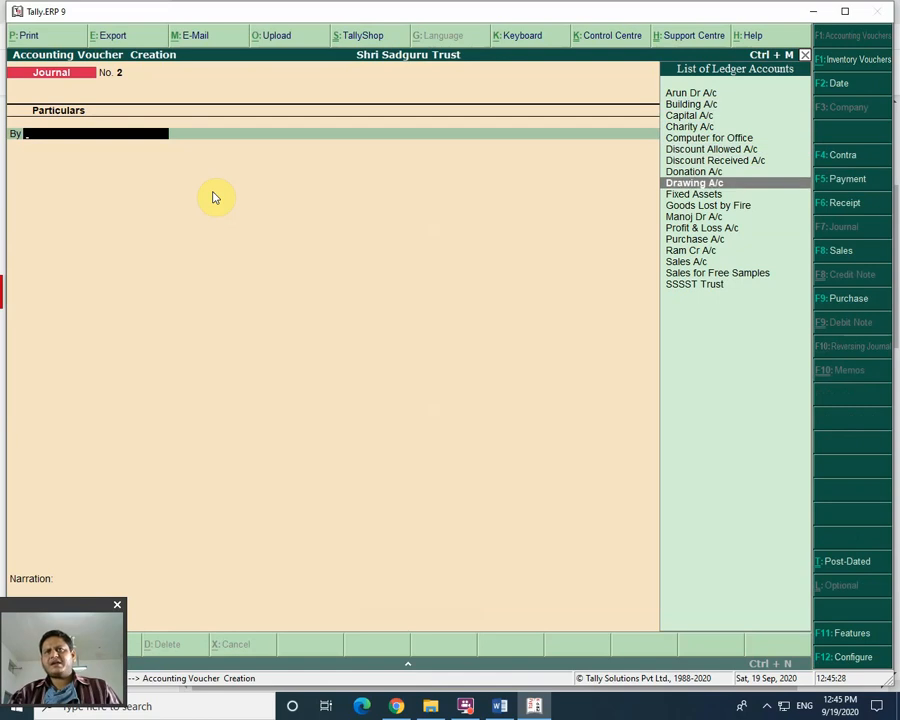
key("Return")
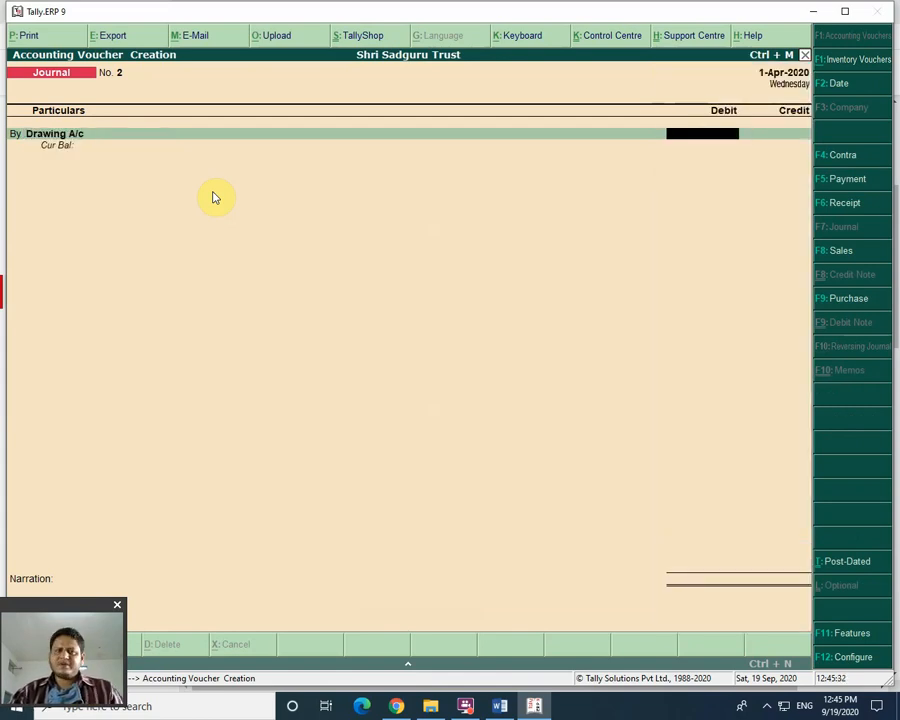
type("10")
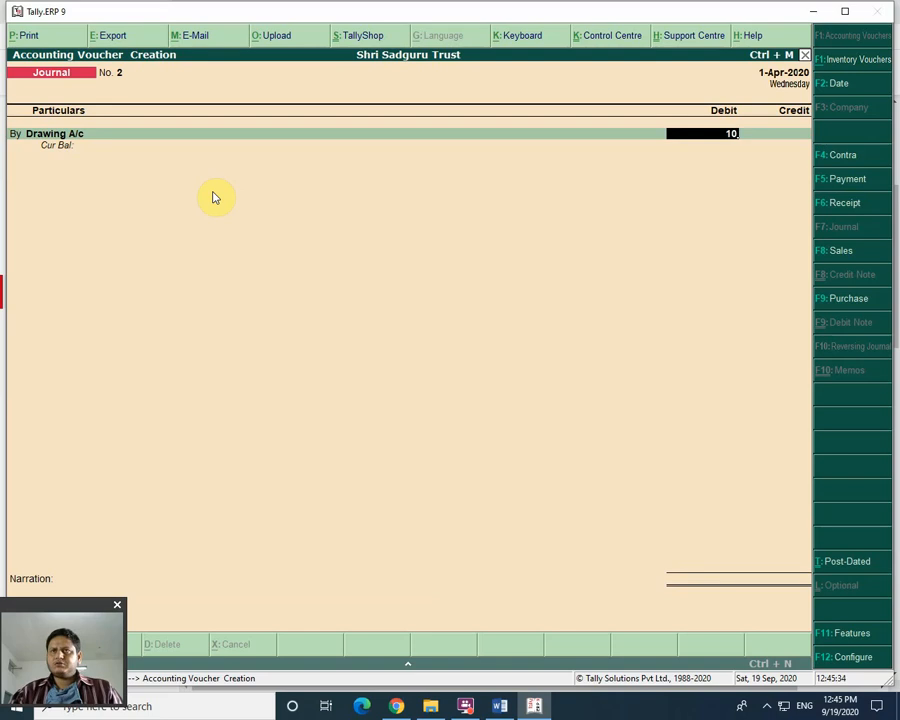
type("0050")
key("Return")
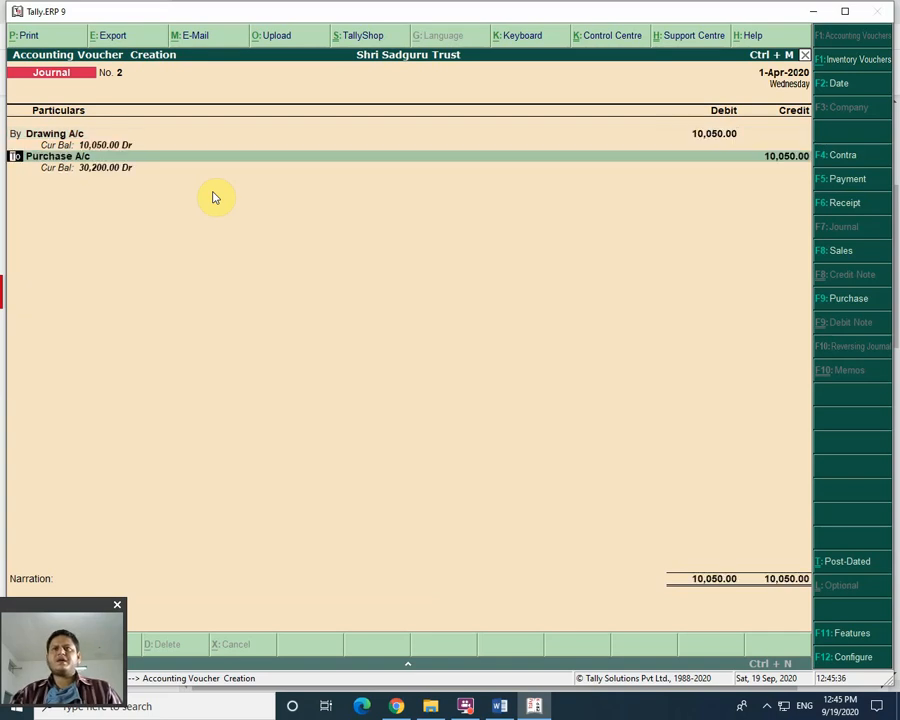
Credit Purchase A/c with 10,050 and allocate 1 nos of Hp Computer at a rate of 10,000
key("Return")
key("Return")
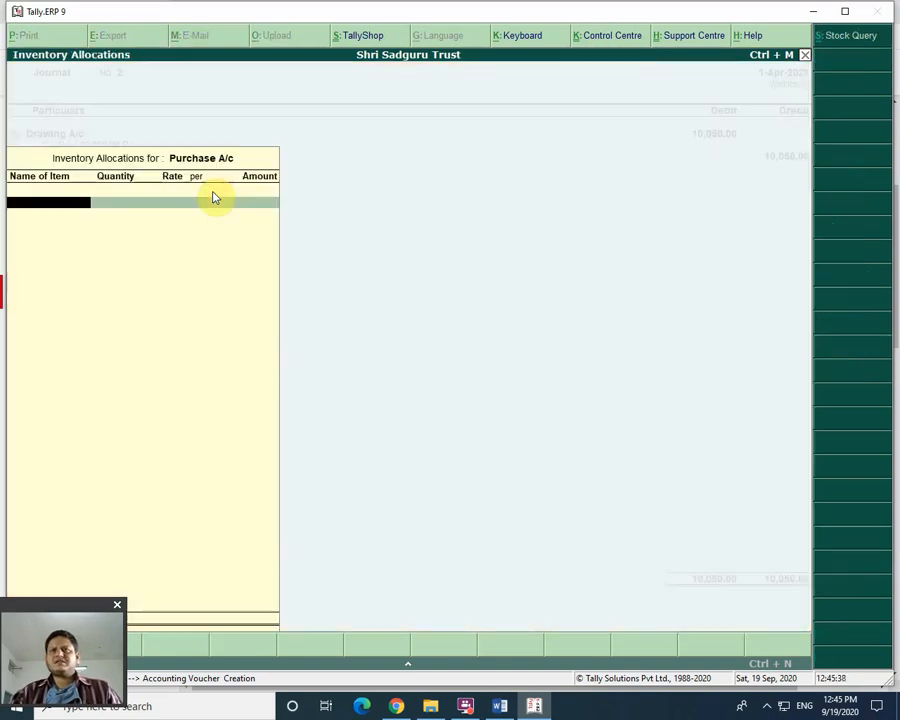
key("Down")
key("Return")
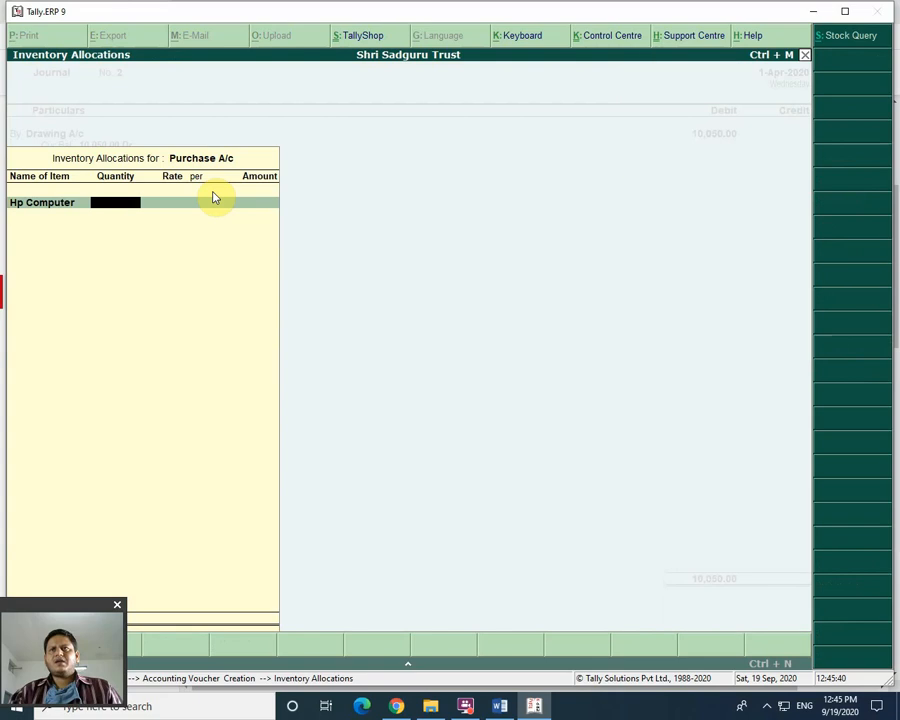
type("1")
key("Return")
key("Return")
key("Return")
key("Return")
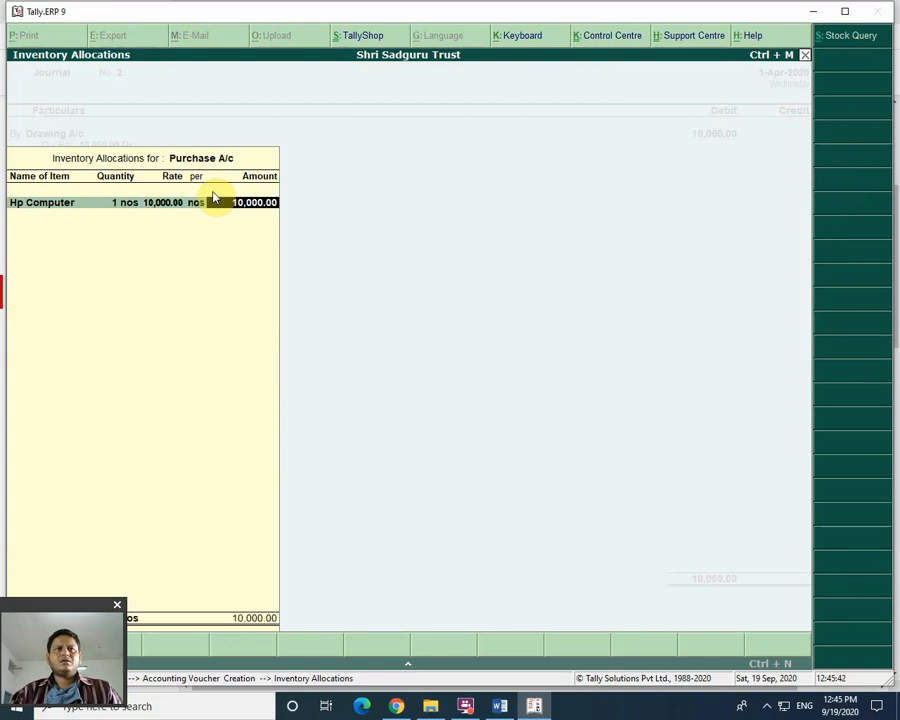
Add Key Board to the Purchase A/c inventory allocation with 1 nos at a rate of 50
key("Down")
key("Down")
key("Return")
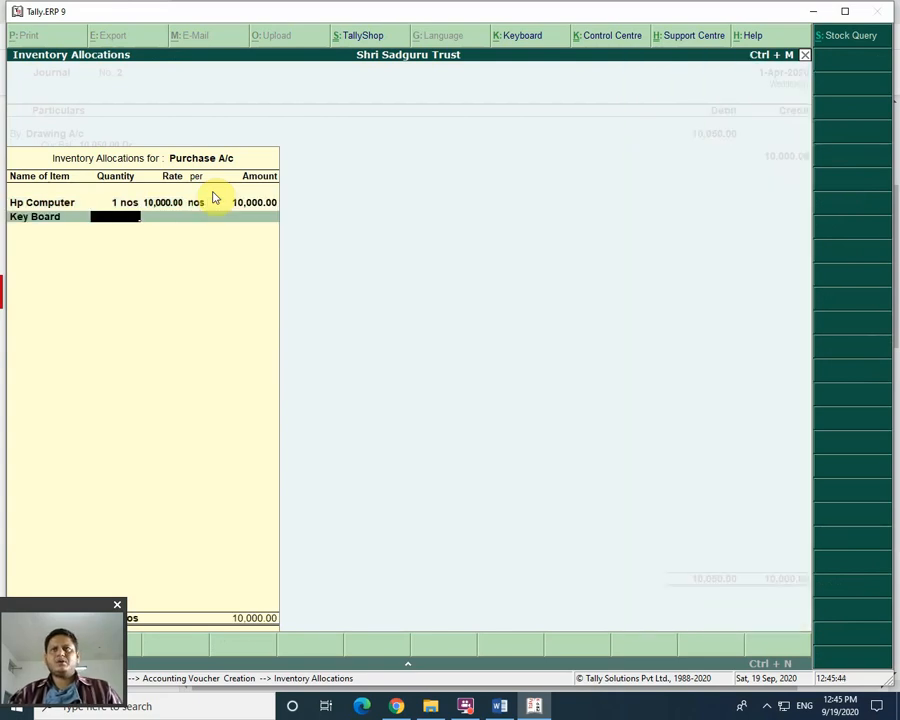
key("Return")
key("Return")
key("Return")
key("Return")
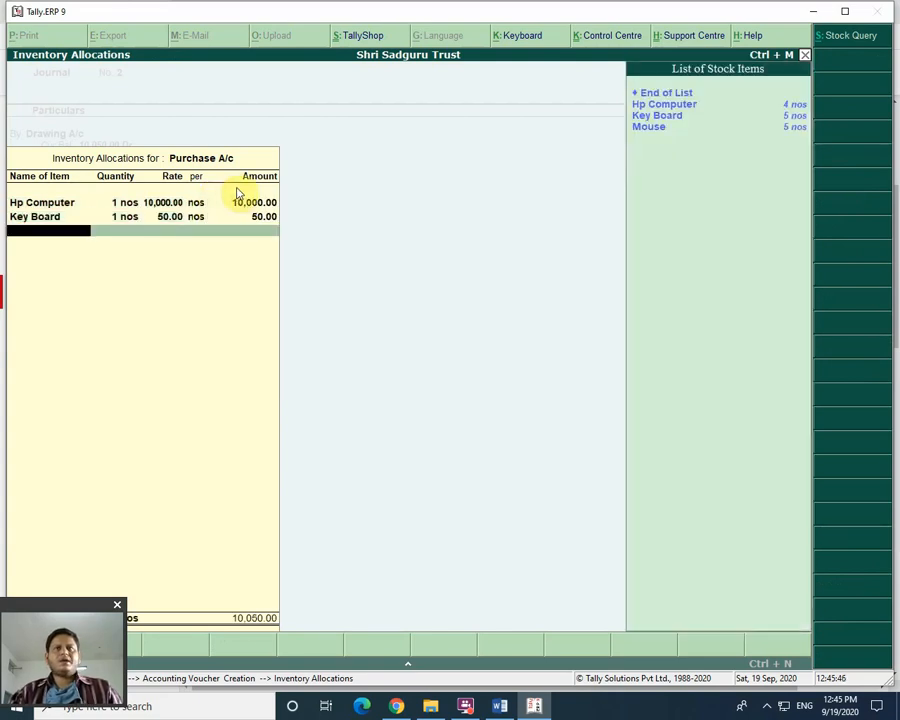
Add Mouse to the Purchase A/c inventory allocation without a quantity or amount, and finish the allocation
key("Down")
key("Down")
key("Down")
key("Return")
key("Return")
key("Return")
key("Return")
key("Return")
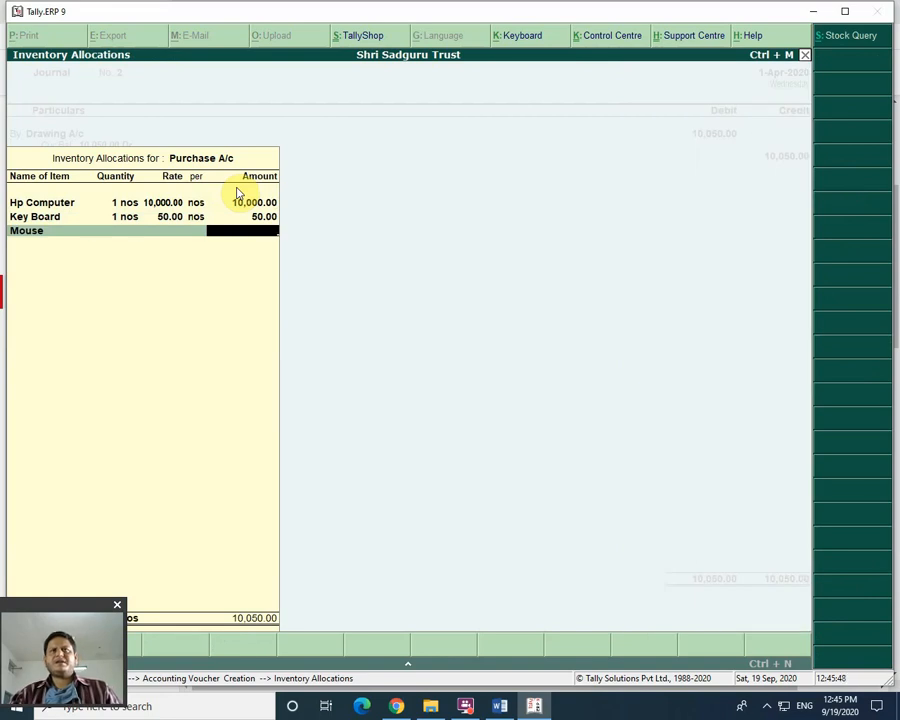
key("Return")
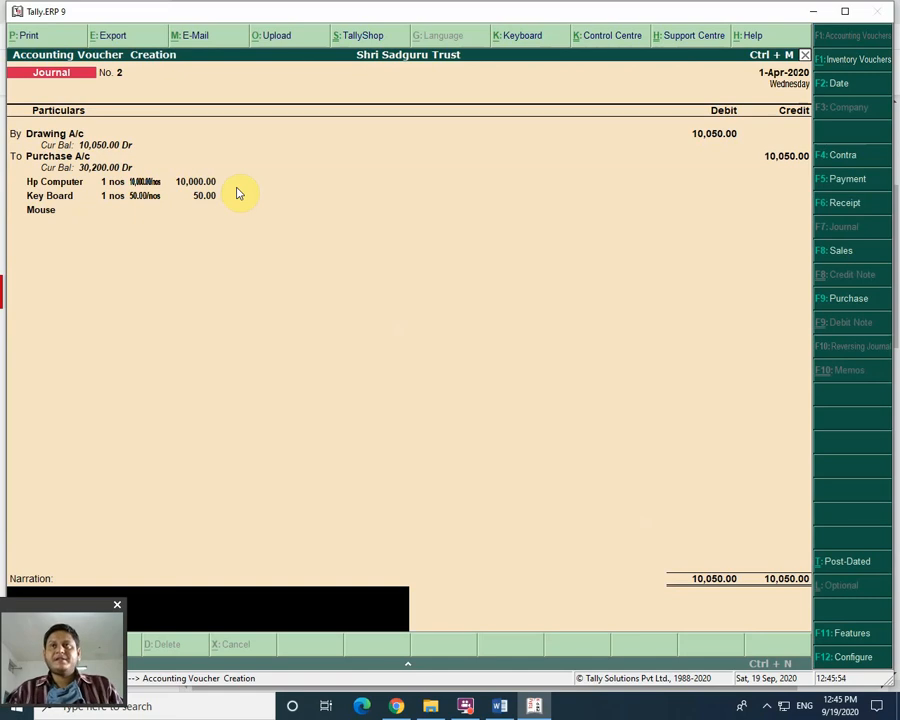
Leave the narration blank, check the question list in Word, and return to Tally.ERP 9 to save the Drawing A/c journal voucher
key("Return")
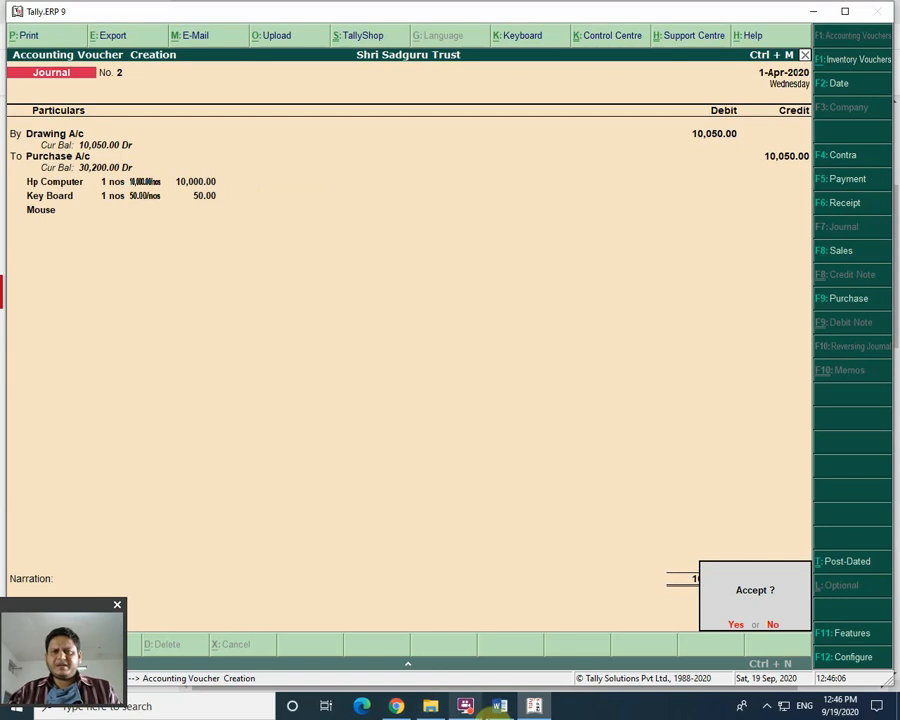
left_click(510, 711)
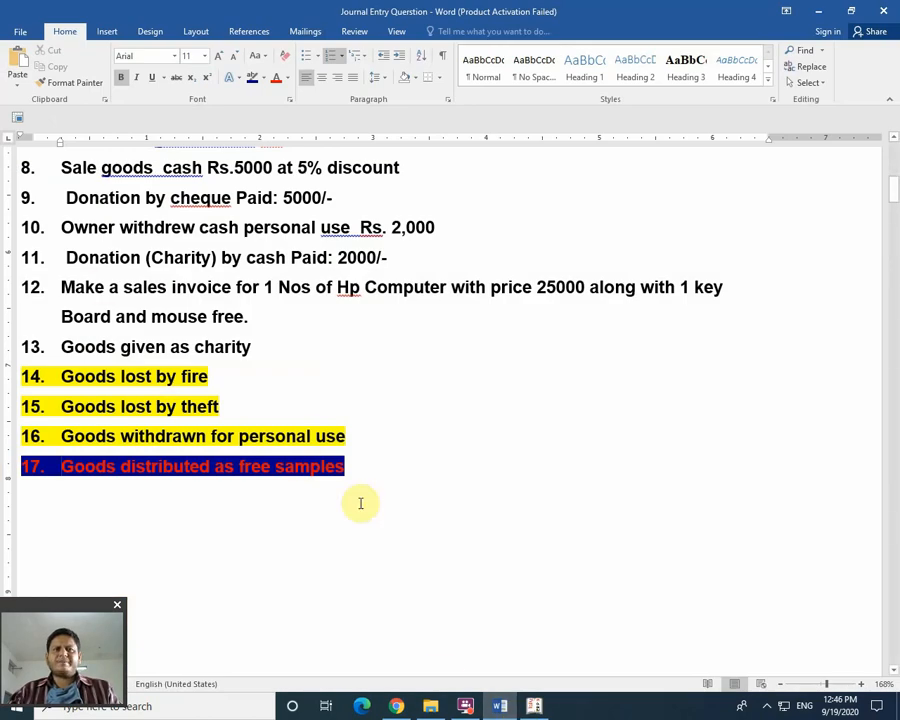
left_click(535, 708)
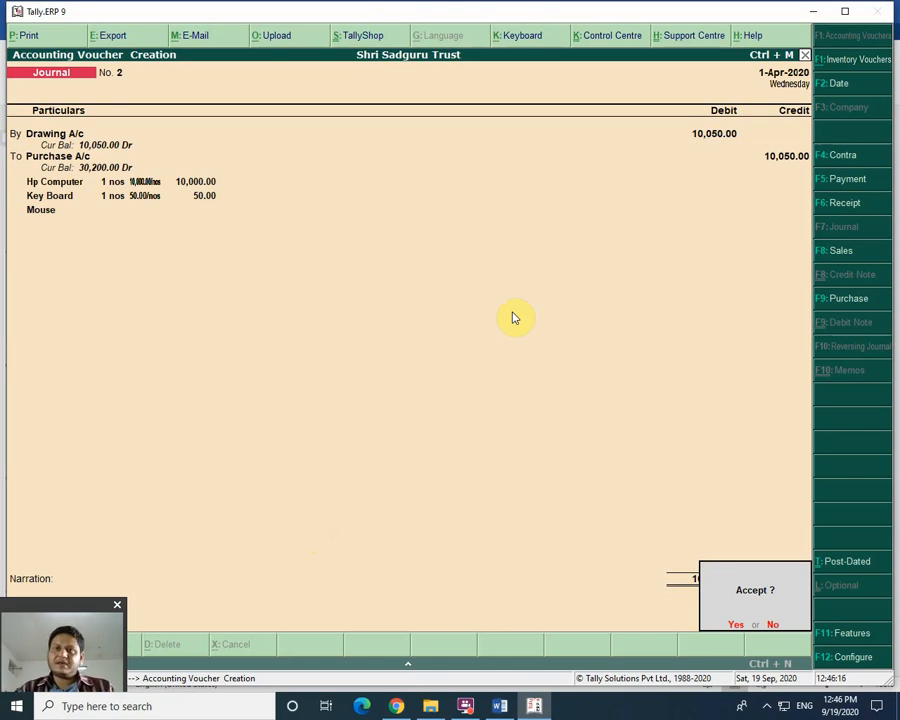
key("Return")
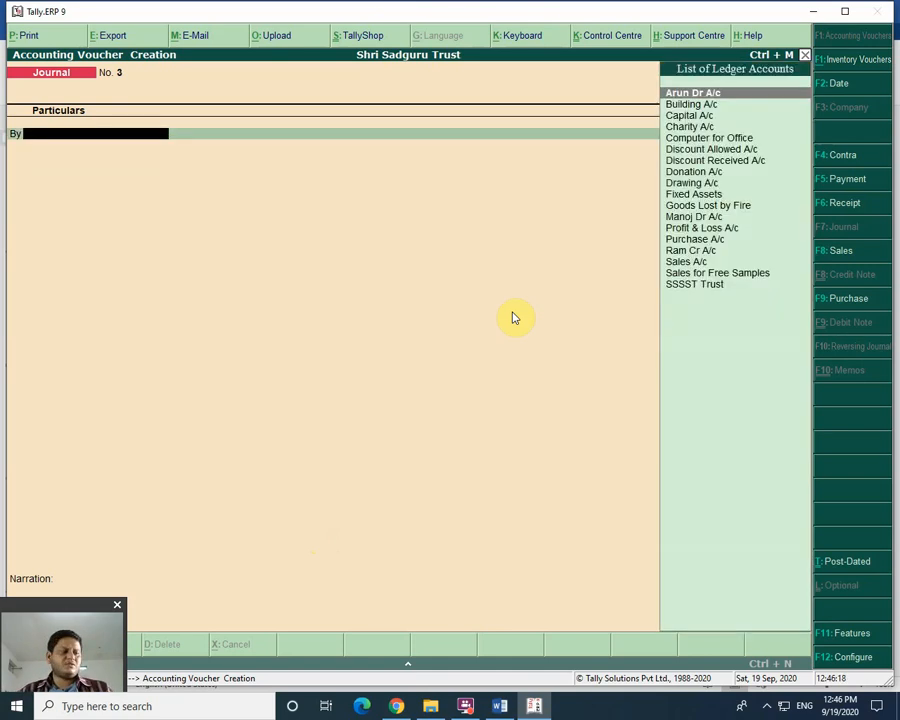
Leave voucher creation and open the Stock Summary to check the closing stock
key("Escape")
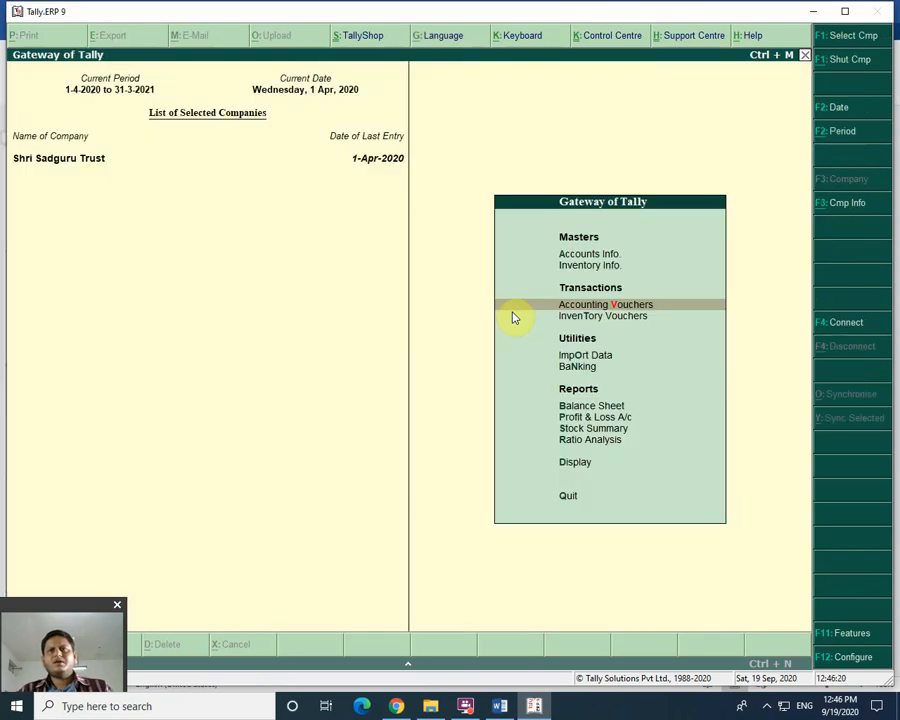
key("Down")
key("Down")
key("Down")
key("Down")
key("Down")
key("Down")
key("Return")
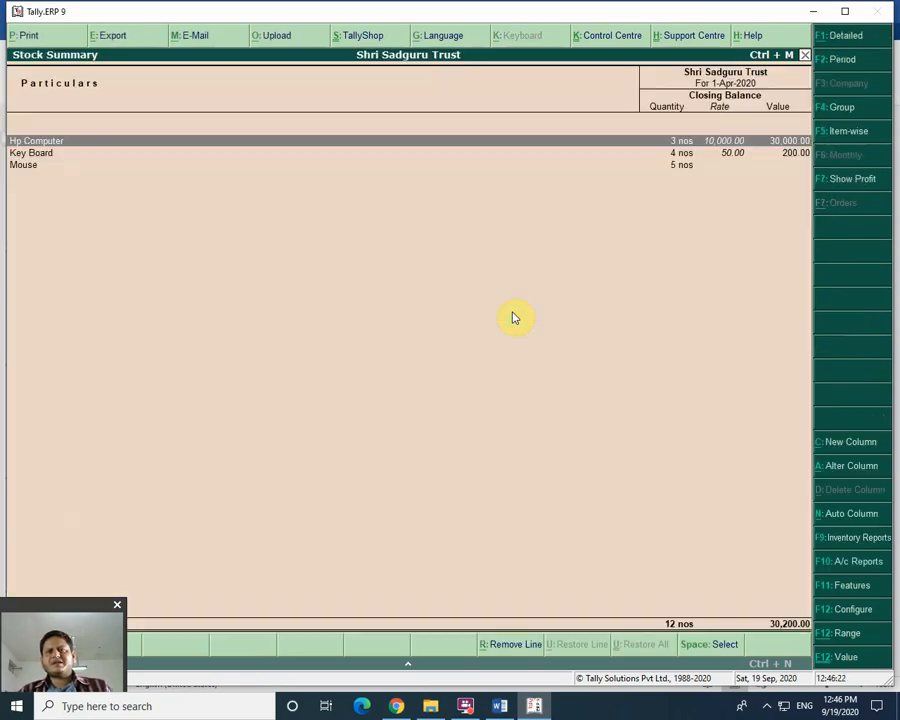
Drill down from Mouse to its April stock vouchers and open journal voucher No. 2
left_click(688, 168)
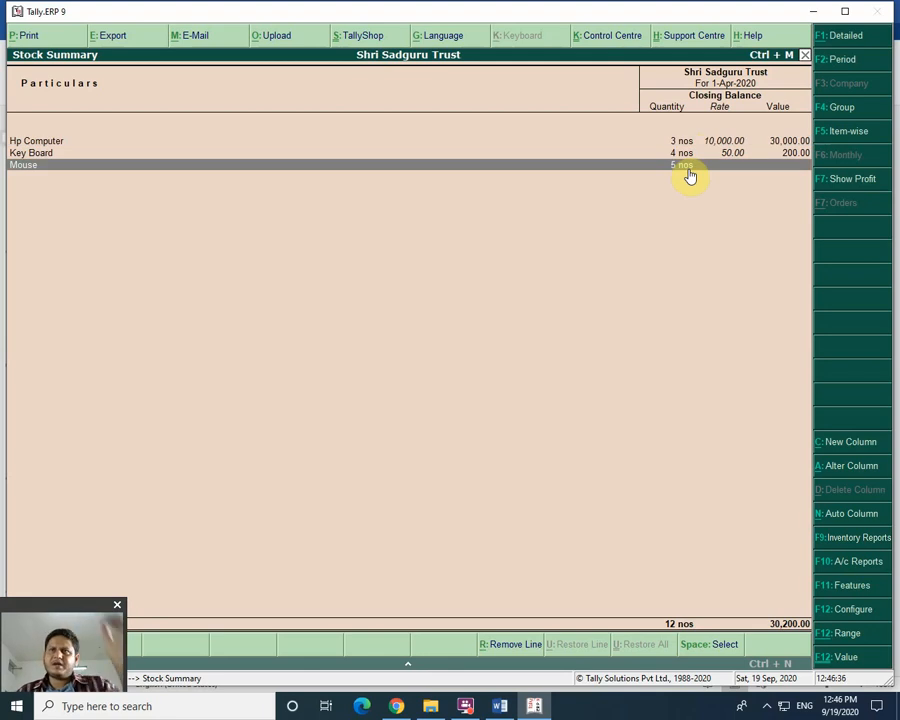
left_click(688, 166)
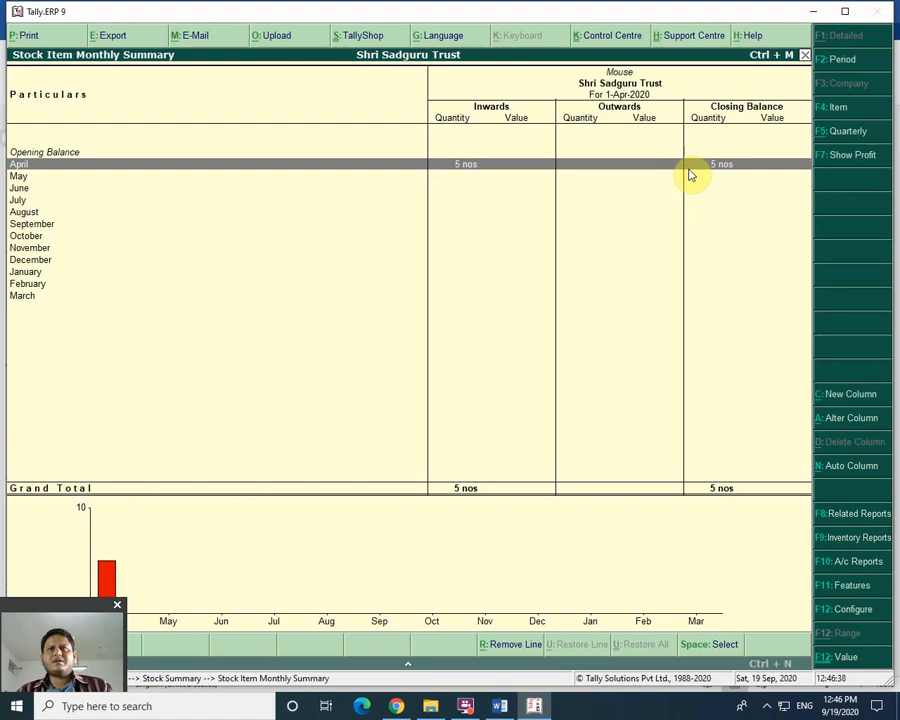
left_click(688, 168)
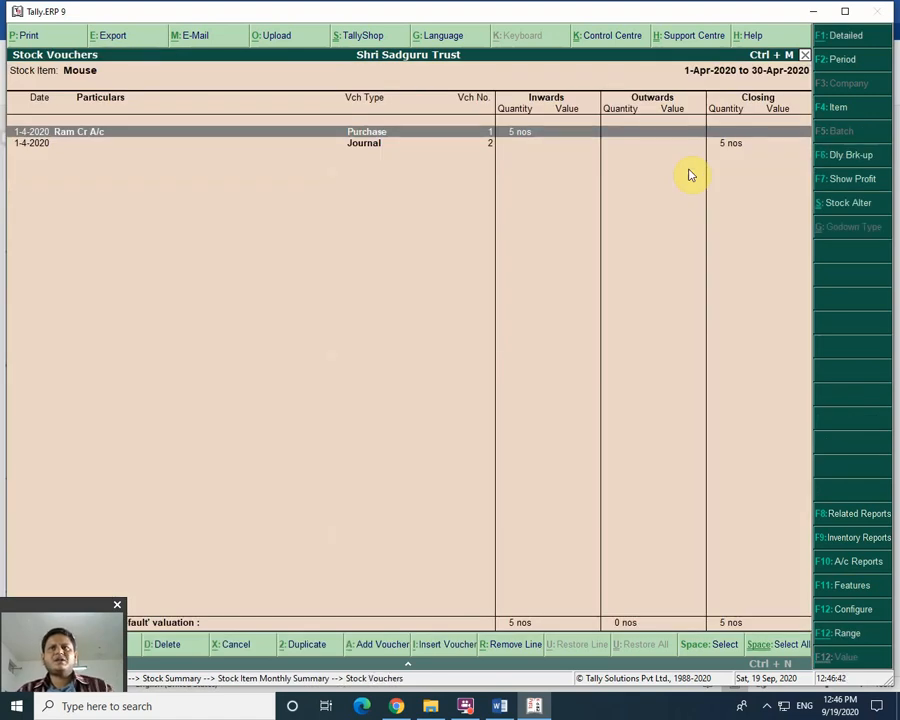
key("Down")
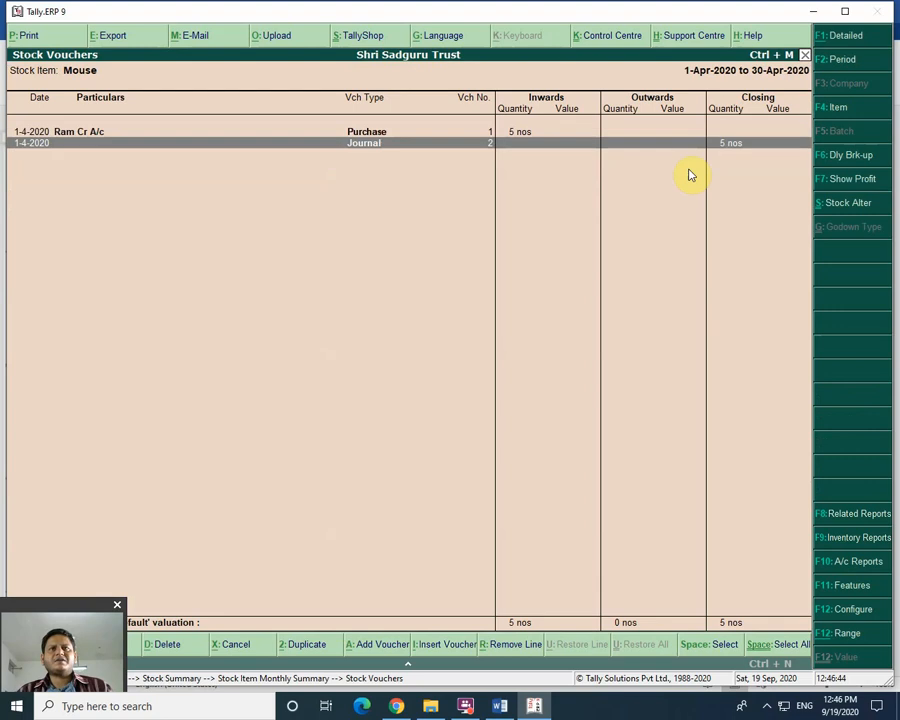
key("Return")
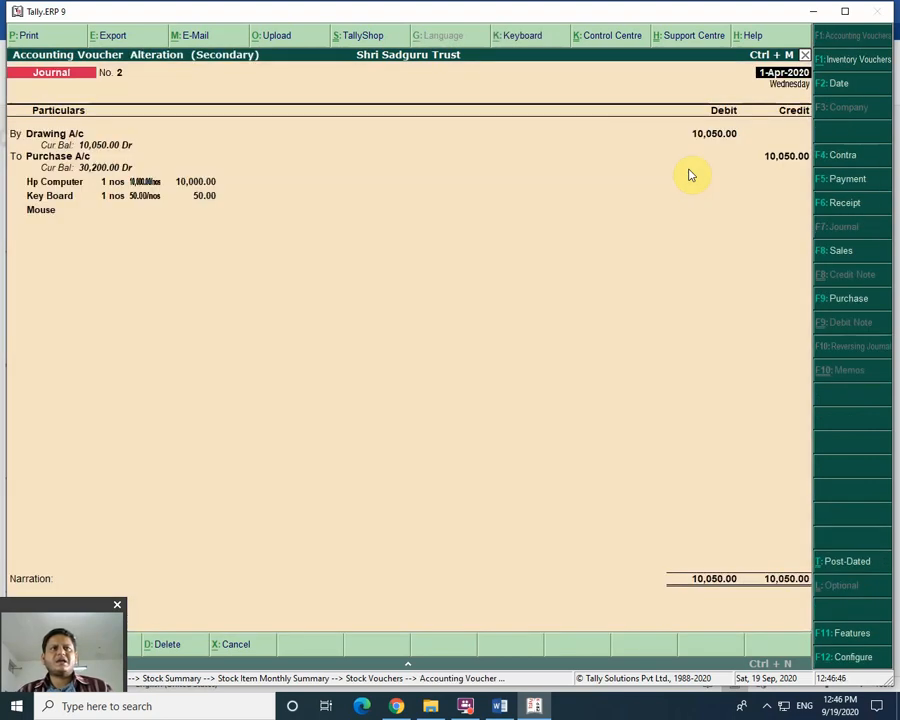
Set the Mouse quantity to 1 nos in the Purchase A/c allocation of journal voucher No. 2 and save the voucher
key("Return")
key("Return")
key("Return")
key("Return")
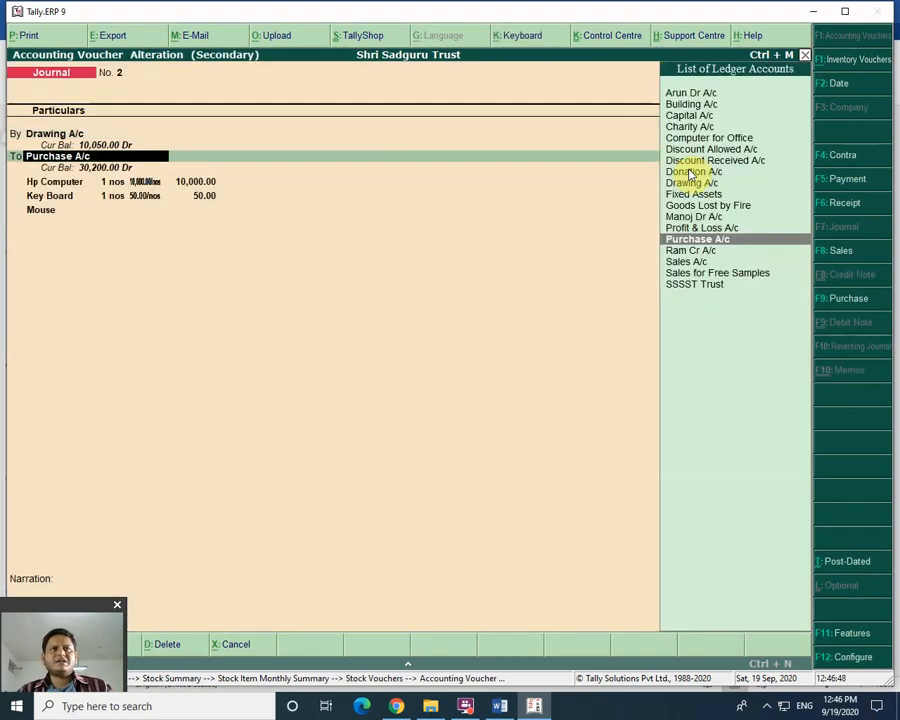
key("Return")
key("Return")
key("Return")
key("Return")
key("Return")
key("Return")
key("Return")
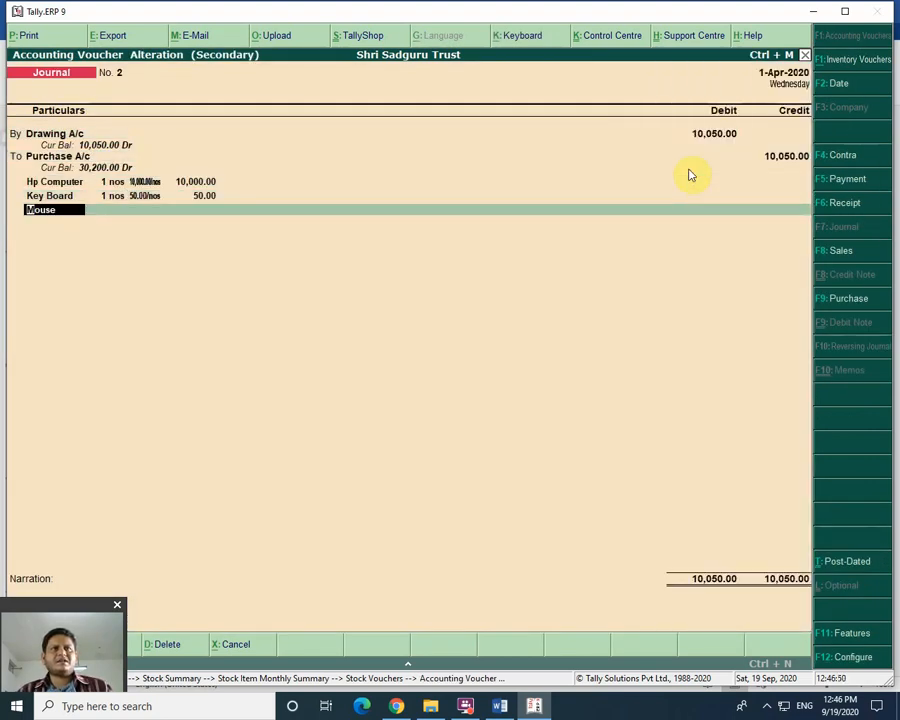
type("1")
key("Return")
key("Return")
key("Return")
key("Return")
key("Return")
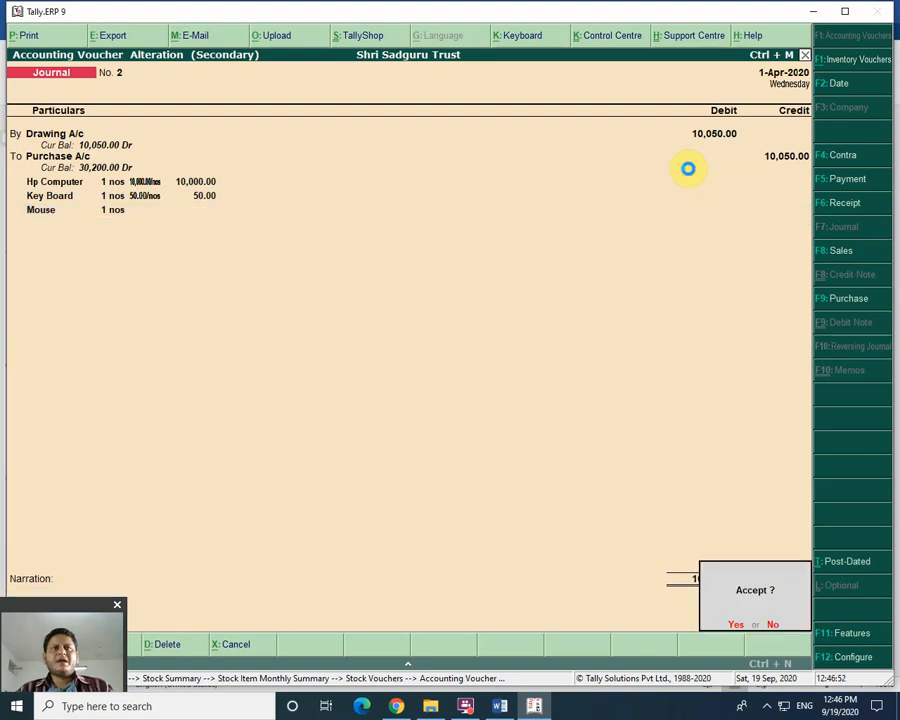
key("Return")
Go back to the Stock Summary to check the closing quantities, and return to the Gateway of Tally
right_click(690, 175)
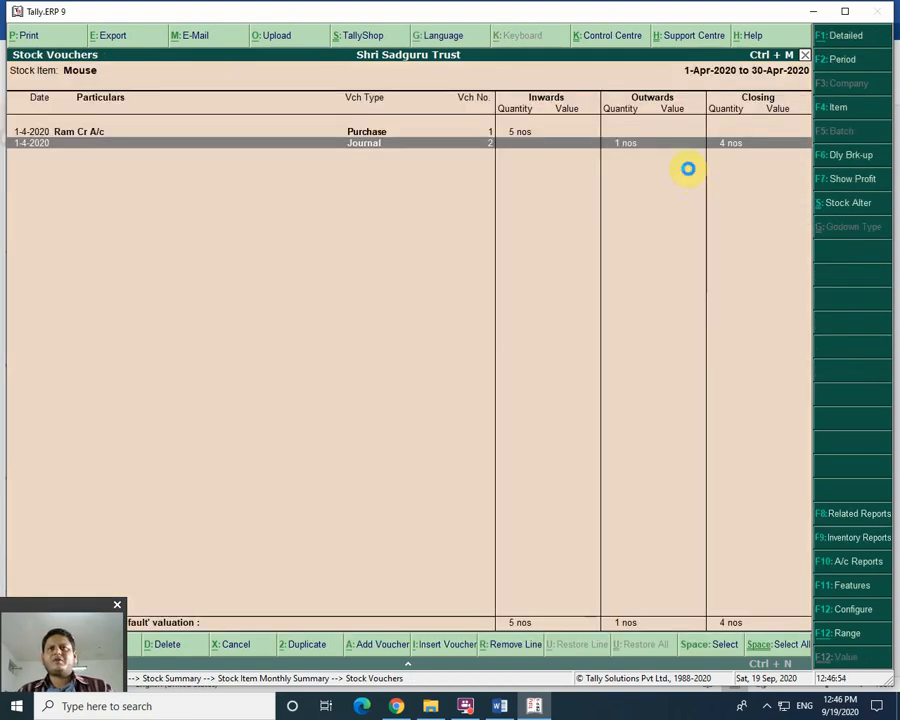
right_click(688, 176)
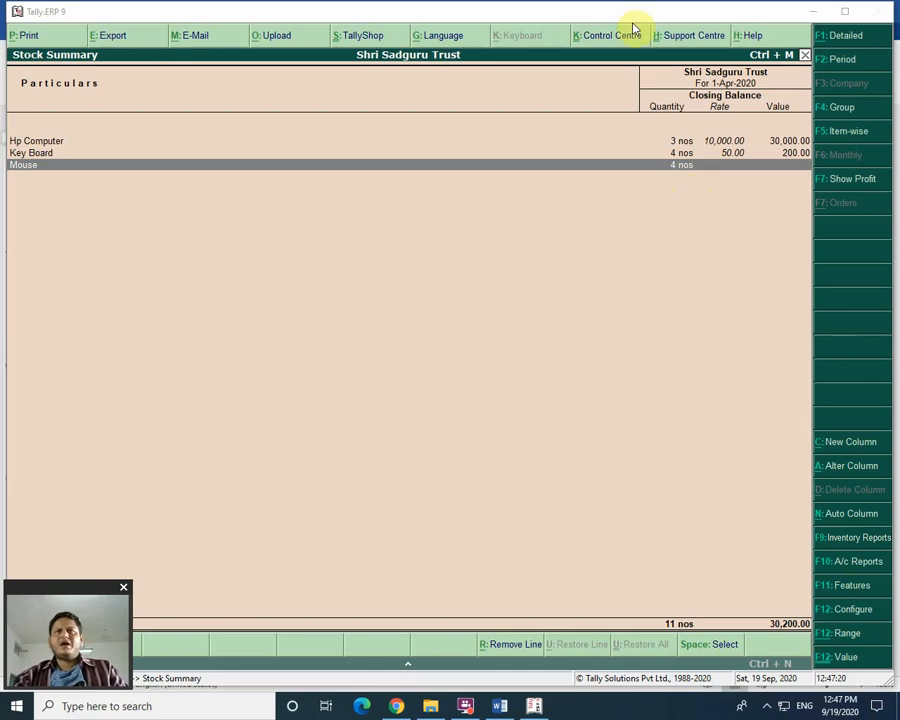
key("Escape")
Open the Account Books reports from the Display Menu
key("Down")
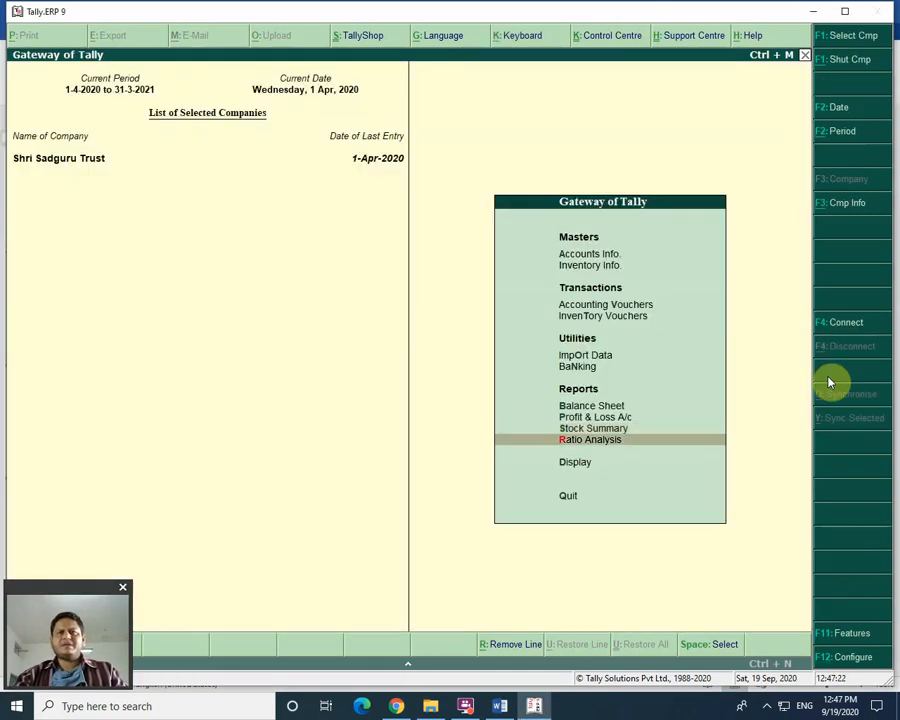
key("Down")
key("Down")
key("Up")
key("Return")
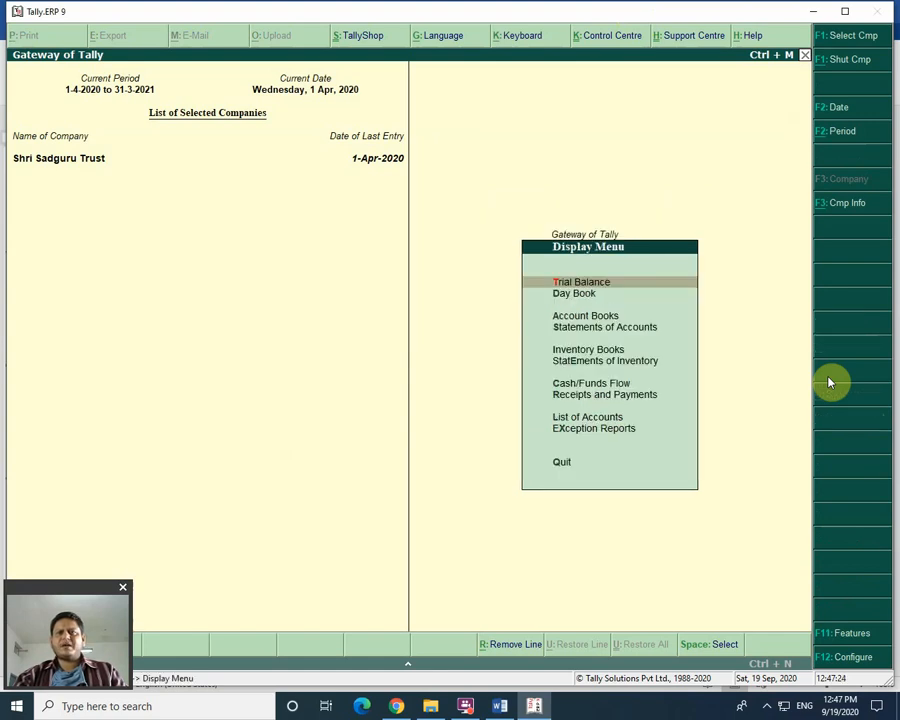
key("Down")
key("Down")
key("Return")
View the Purchase Register and the Sales Register, and return to the Account Books list
key("Down")
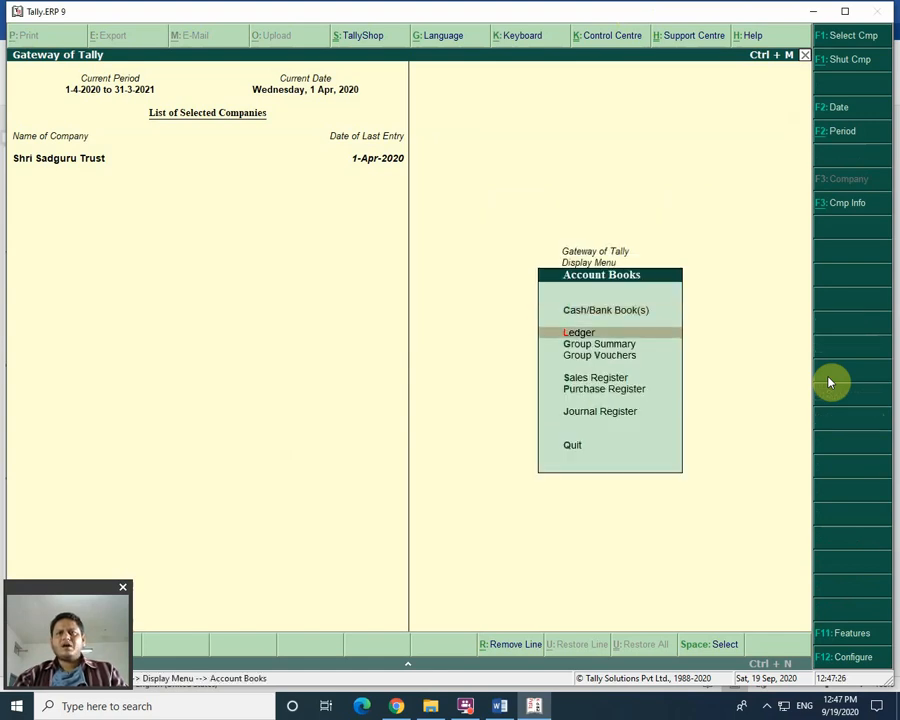
key("Down")
key("Down")
key("Down")
key("Down")
key("Return")
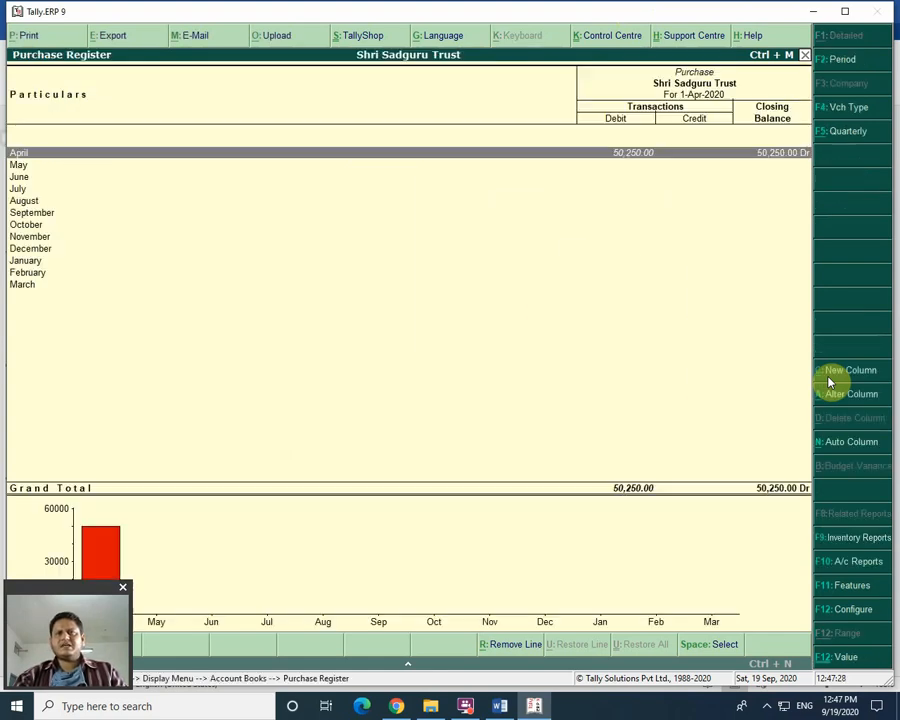
key("Escape")
key("Up")
key("Return")
key("Escape")
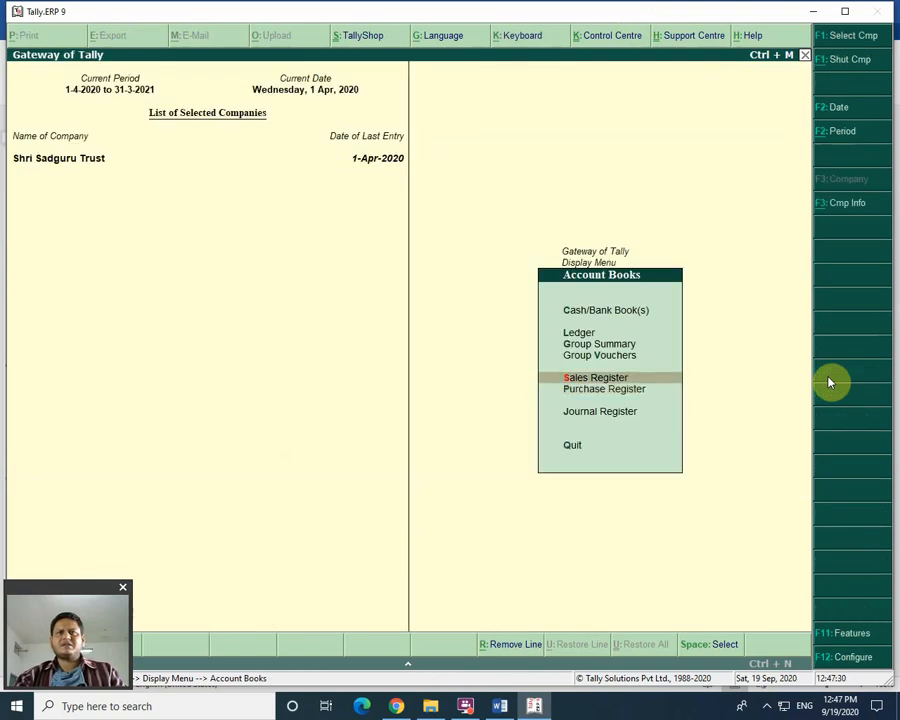
Drill down from the Journal Register to April's vouchers, review the Goods Lost by Fire and Drawing A/c entries, and leave the voucher list
key("Down")
key("Down")
key("Return")
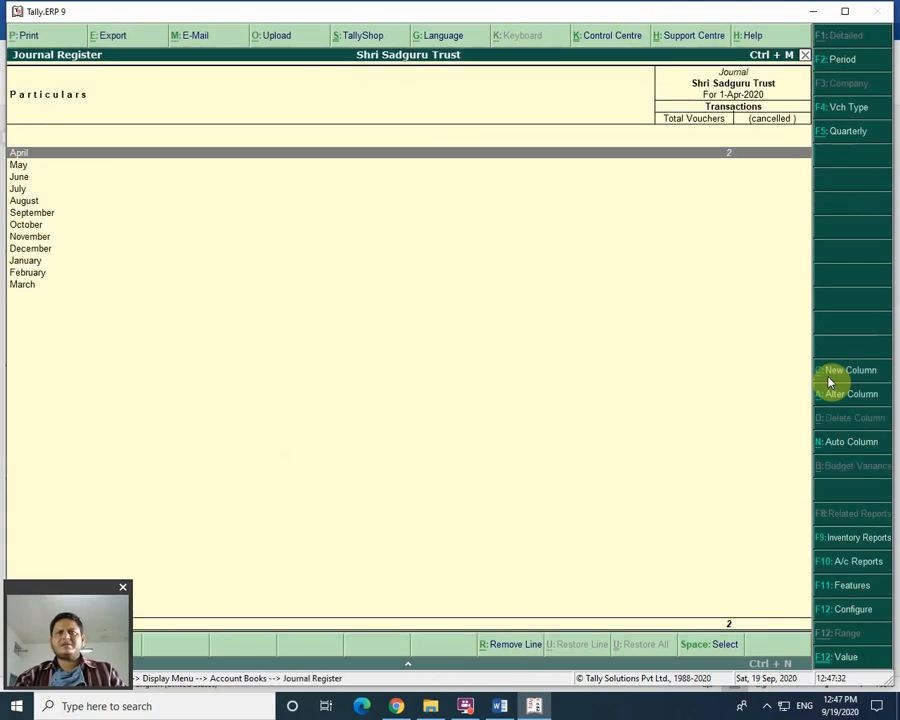
key("Return")
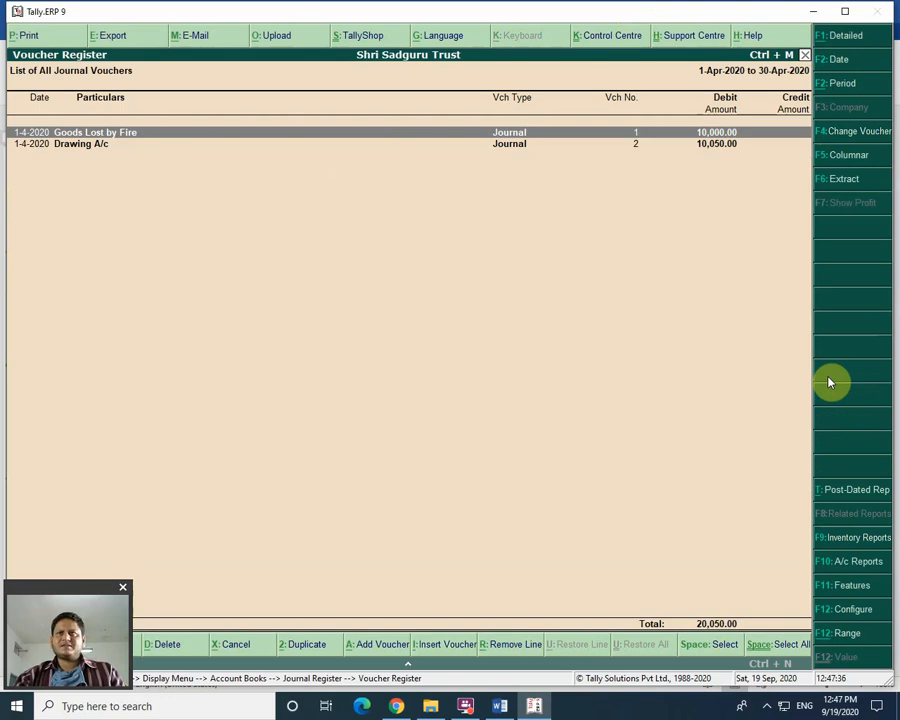
key("Down")
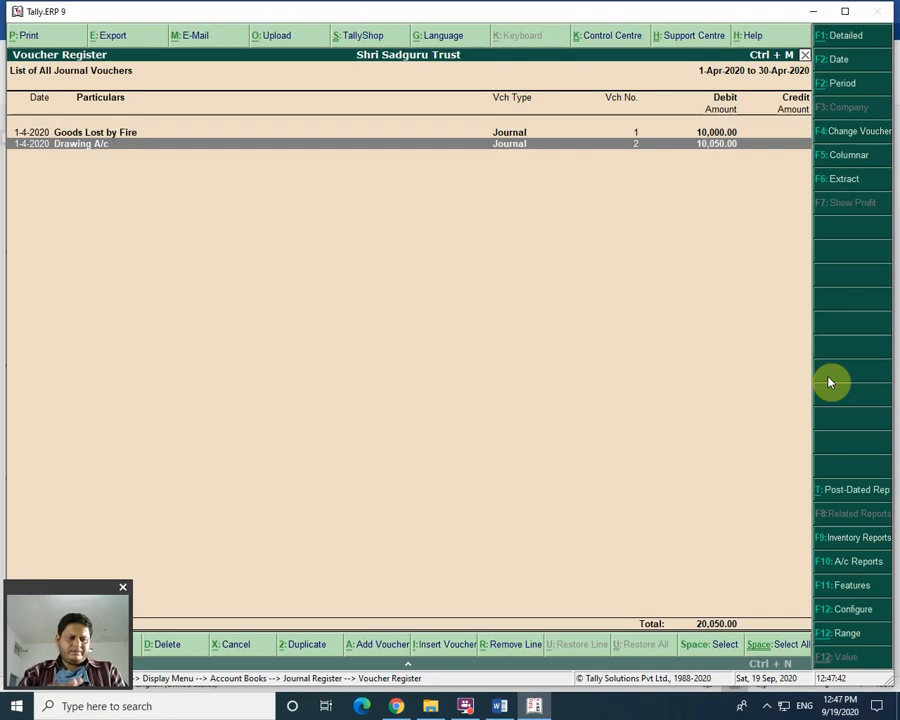
key("Escape")
key("Escape")
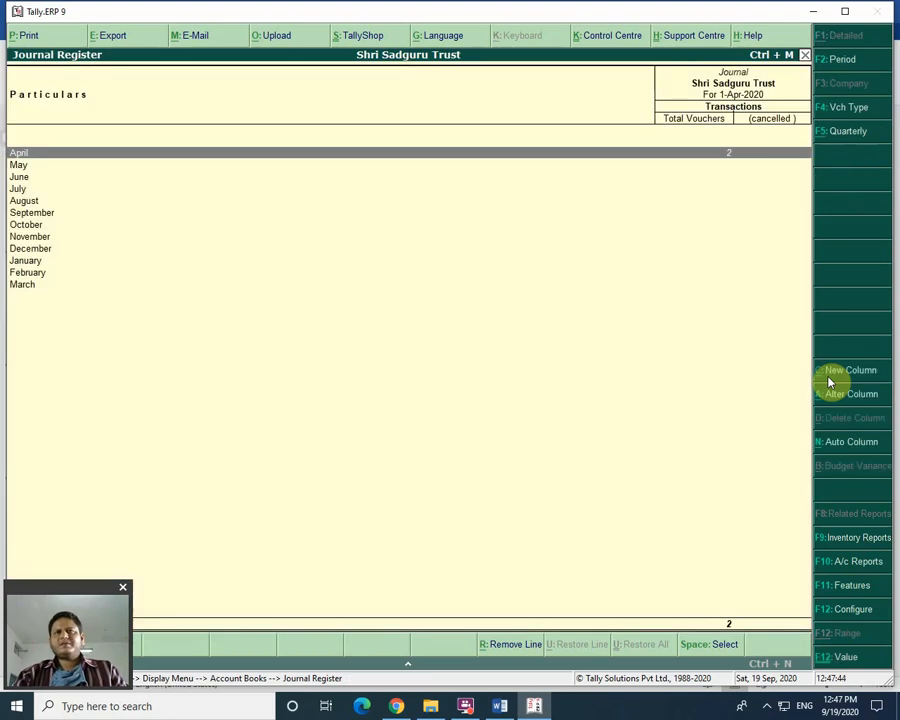